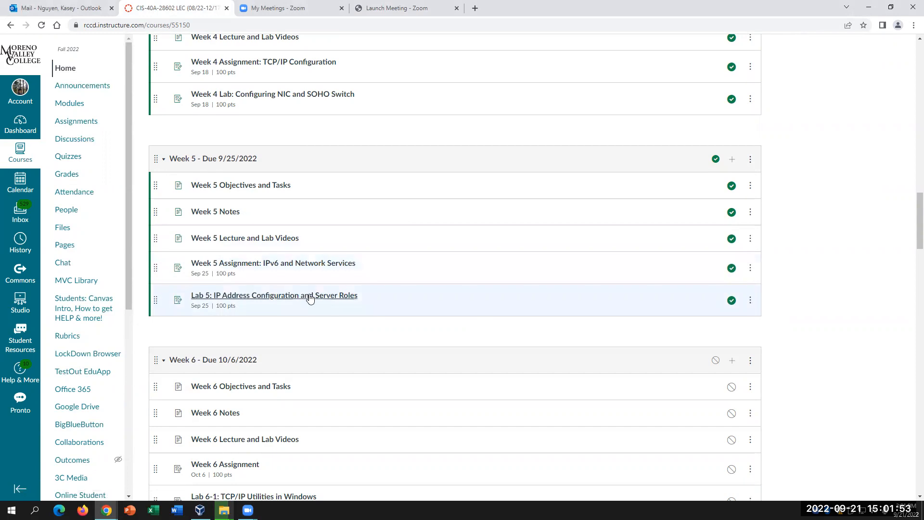
# - Open the Lab 5: IP Address Configuration and Server Roles assignment from Modules
pyautogui.click(310, 297)
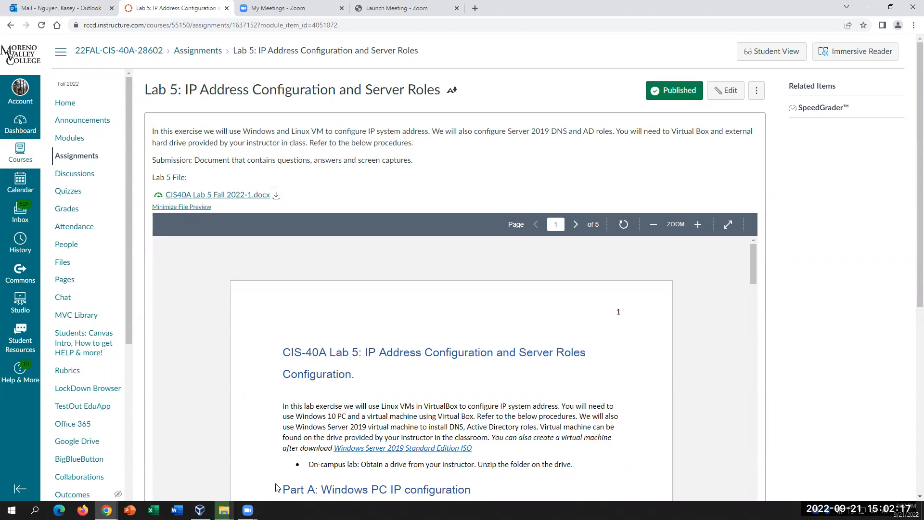
pyautogui.click(224, 510)
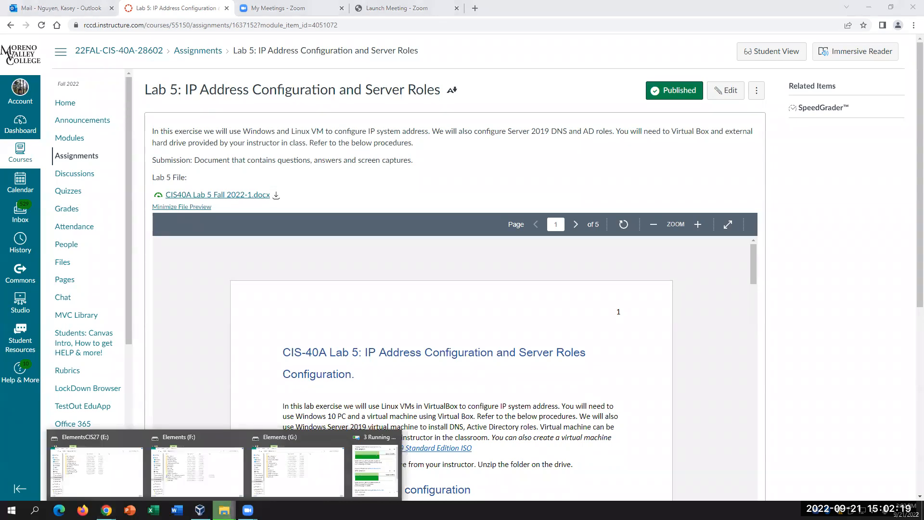
pyautogui.click(808, 351)
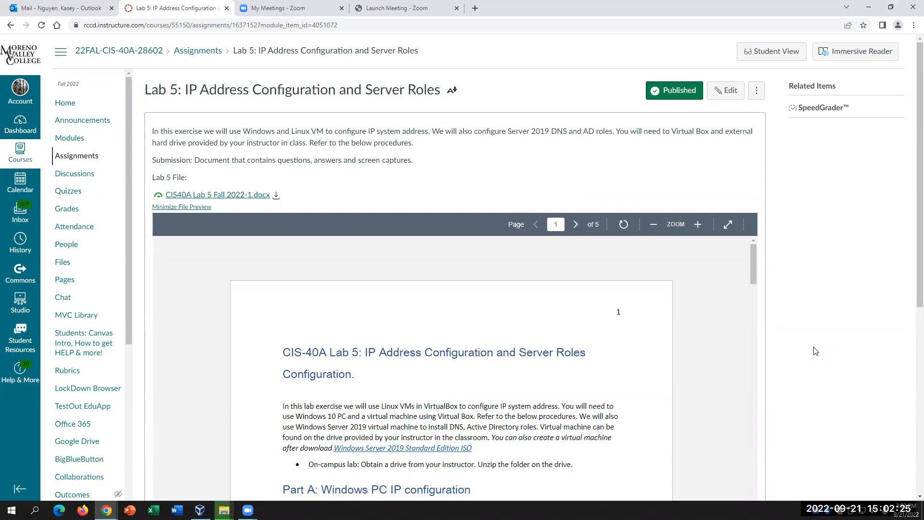
# - Scroll through the assignment's Part A instructions, then start Microsoft Word
pyautogui.scroll(-4, 724, 339)
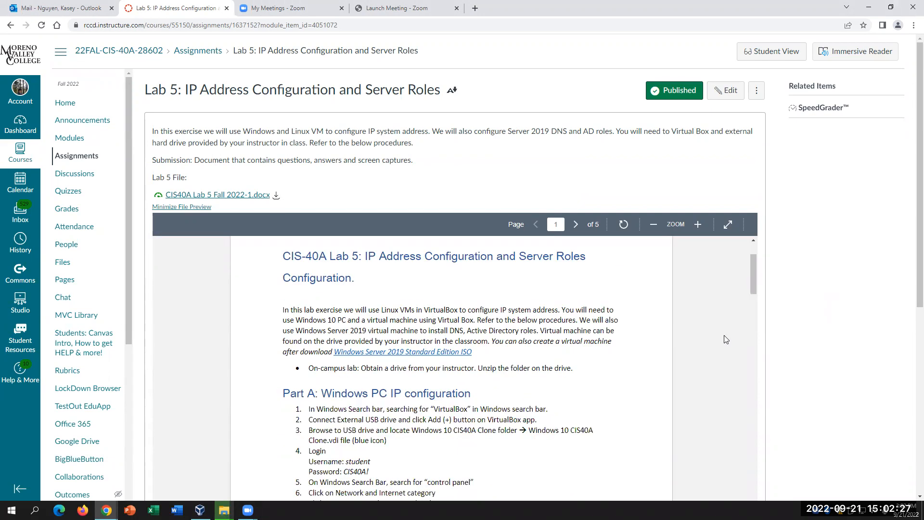
pyautogui.scroll(3, 726, 339)
pyautogui.scroll(-7, 726, 340)
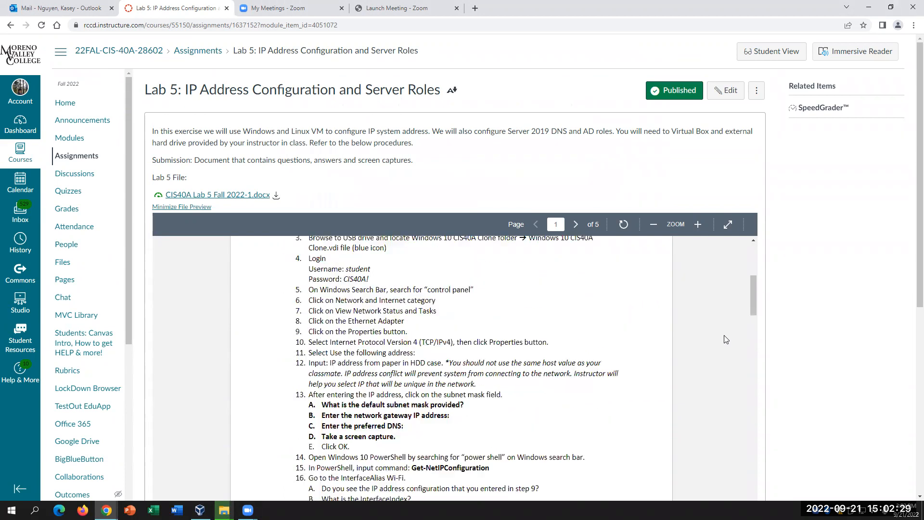
pyautogui.scroll(3, 725, 340)
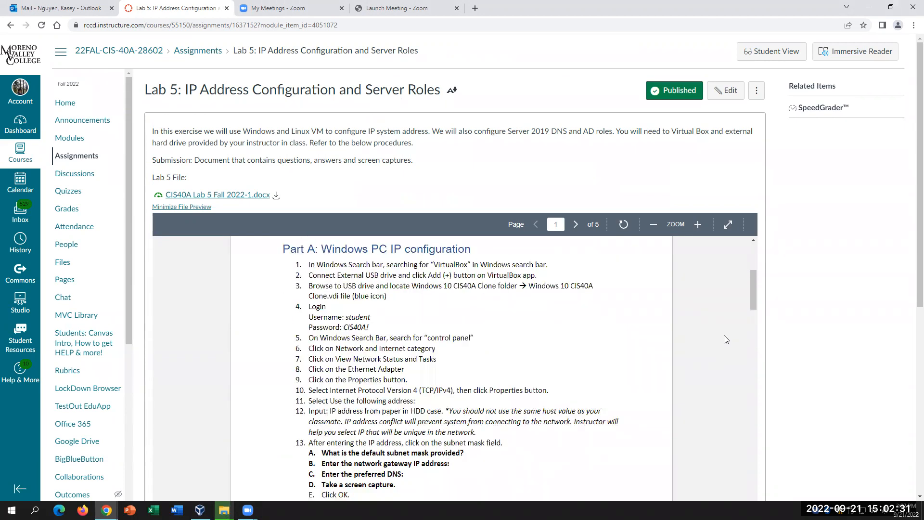
pyautogui.click(177, 509)
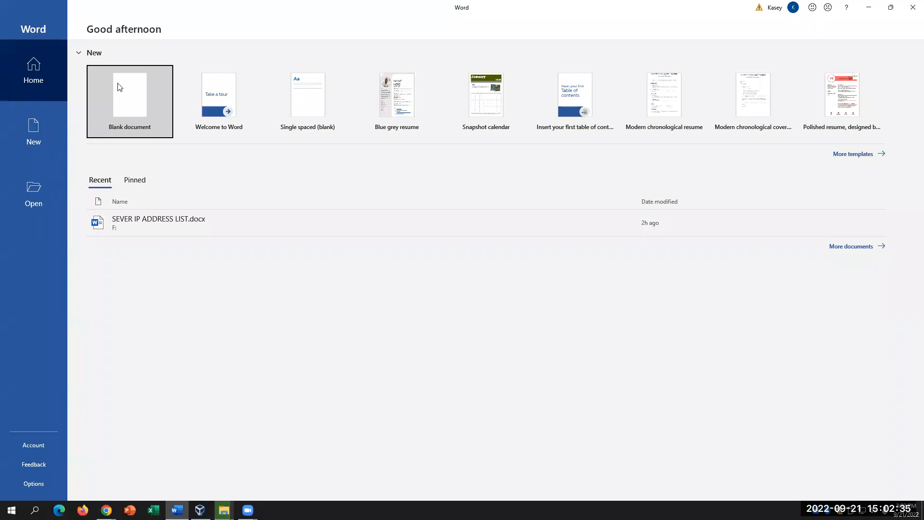
# - Download CIS40A Lab 5 Fall 2022-1.docx to Downloads and open it in Word
pyautogui.click(211, 363)
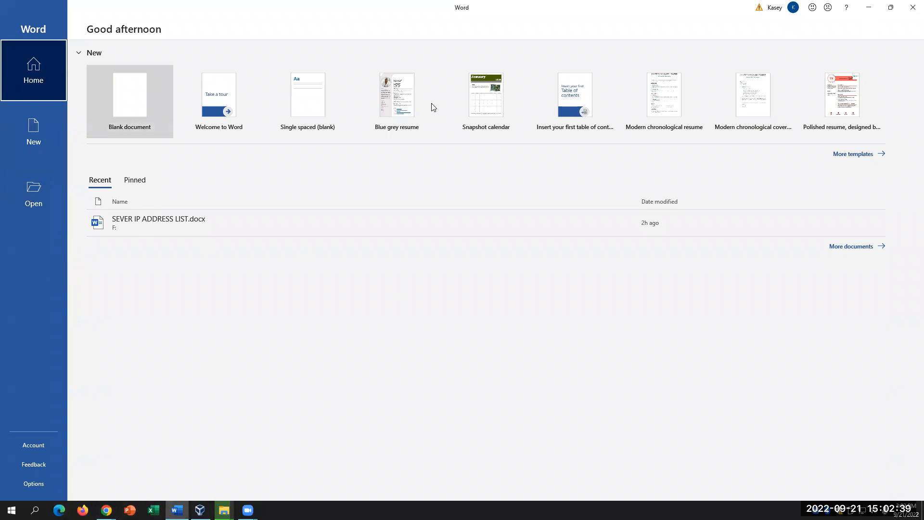
pyautogui.click(911, 16)
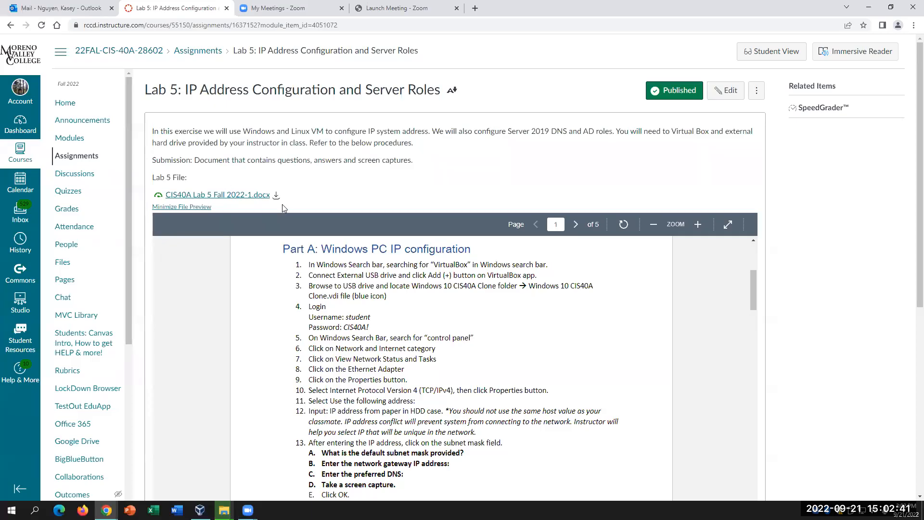
pyautogui.click(276, 195)
pyautogui.click(262, 222)
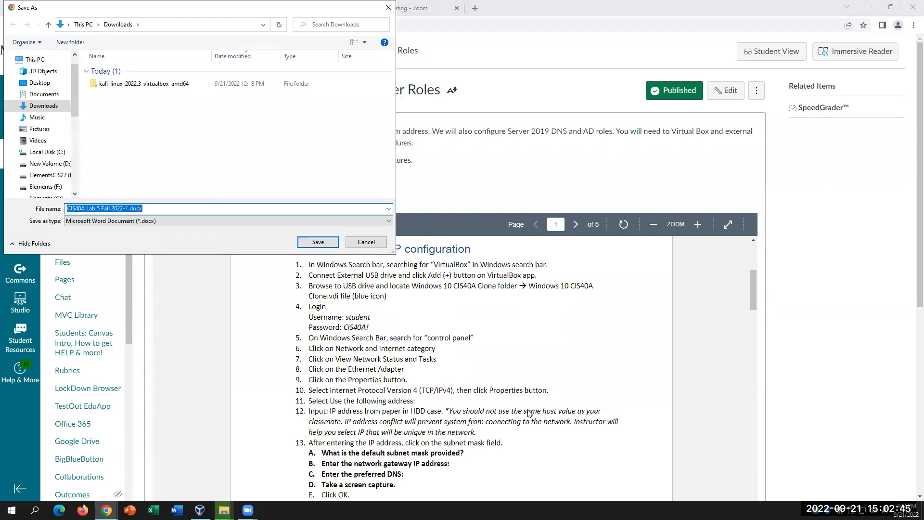
pyautogui.click(308, 241)
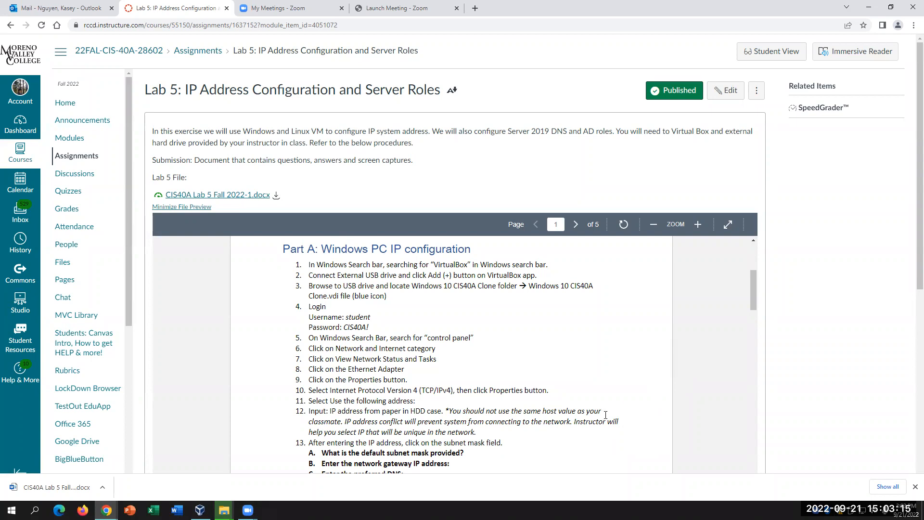
pyautogui.click(102, 487)
pyautogui.click(136, 426)
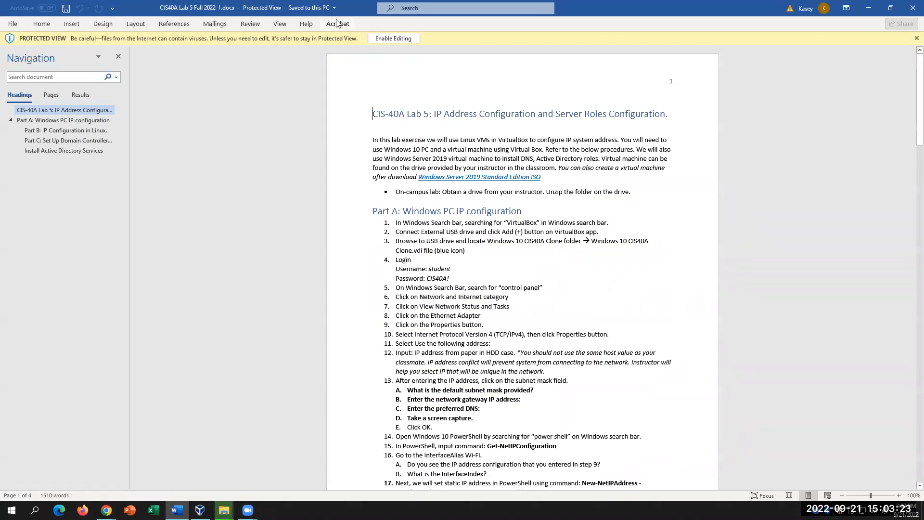
# - Enable editing on the lab handout and zoom to 200% to read Part A
pyautogui.click(393, 38)
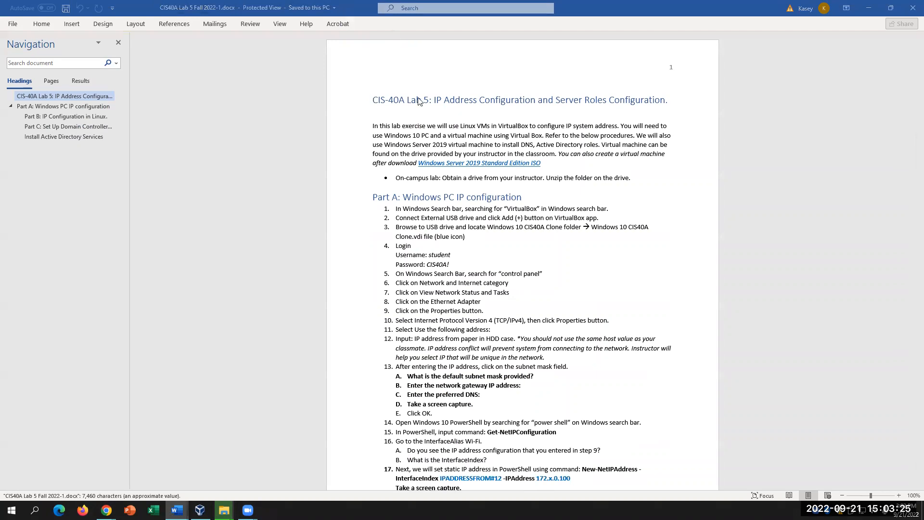
pyautogui.click(279, 23)
pyautogui.click(290, 50)
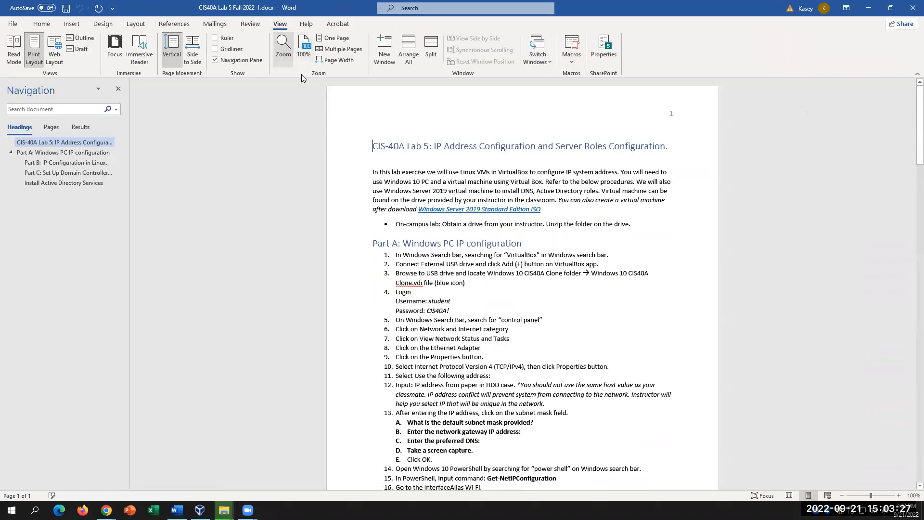
pyautogui.click(404, 228)
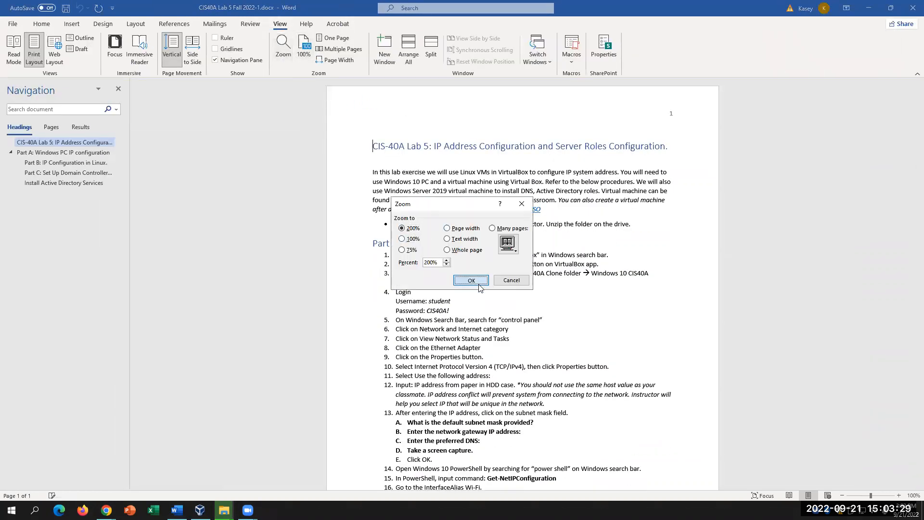
pyautogui.click(471, 280)
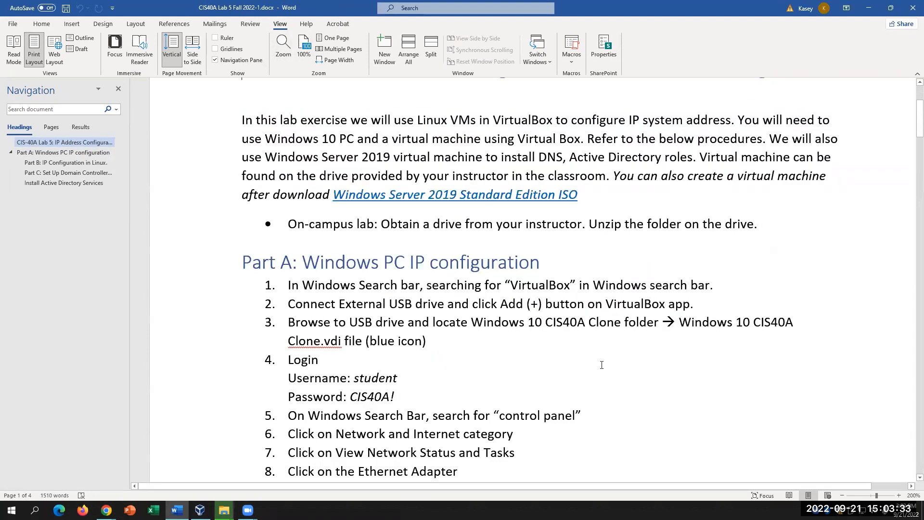
pyautogui.scroll(-1, 602, 364)
pyautogui.scroll(-3, 600, 364)
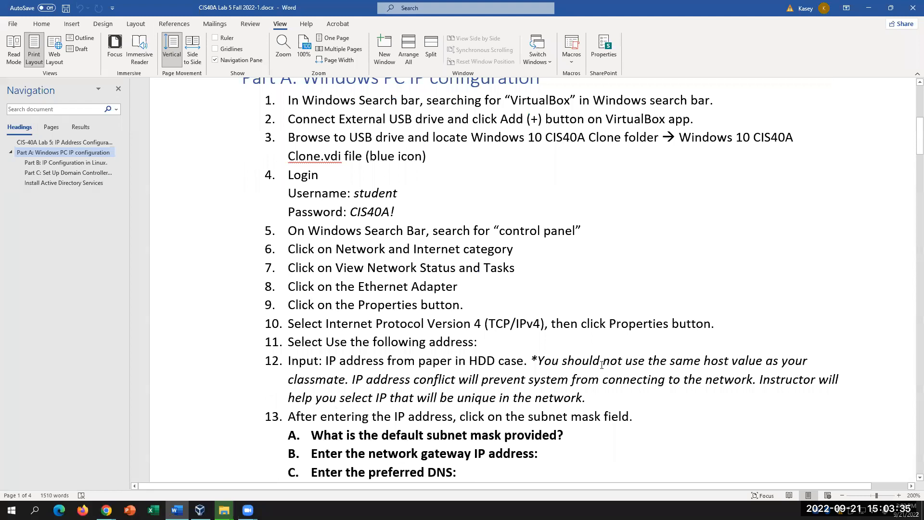
pyautogui.scroll(1, 600, 364)
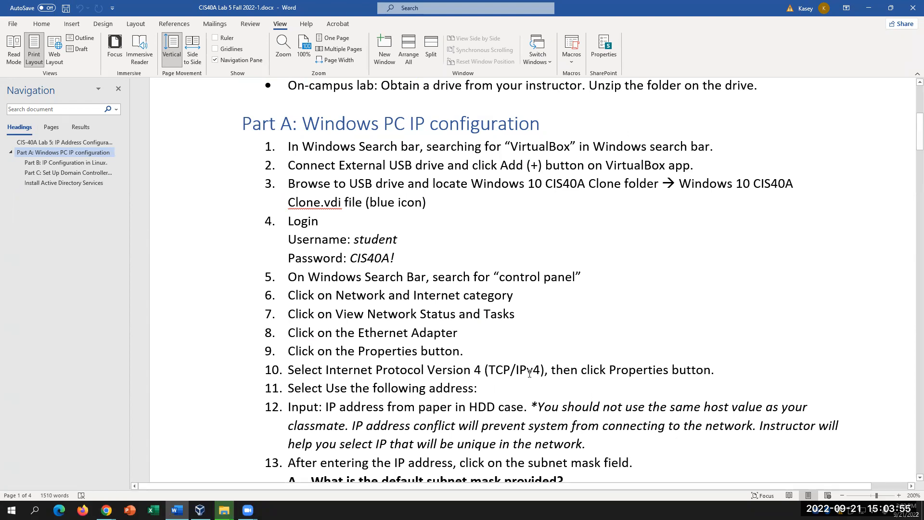
pyautogui.scroll(-2, 530, 371)
pyautogui.scroll(3, 532, 366)
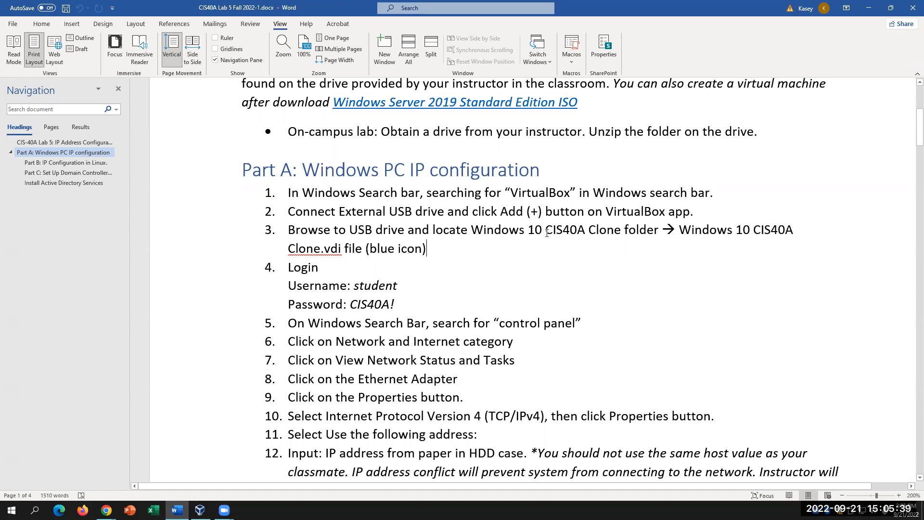
# - Insert 'CIS40A VMS folder -->' before 'Windows' in step 3 and close the Elements (E:) window
pyautogui.moveTo(547, 230); pyautogui.dragTo(598, 229)
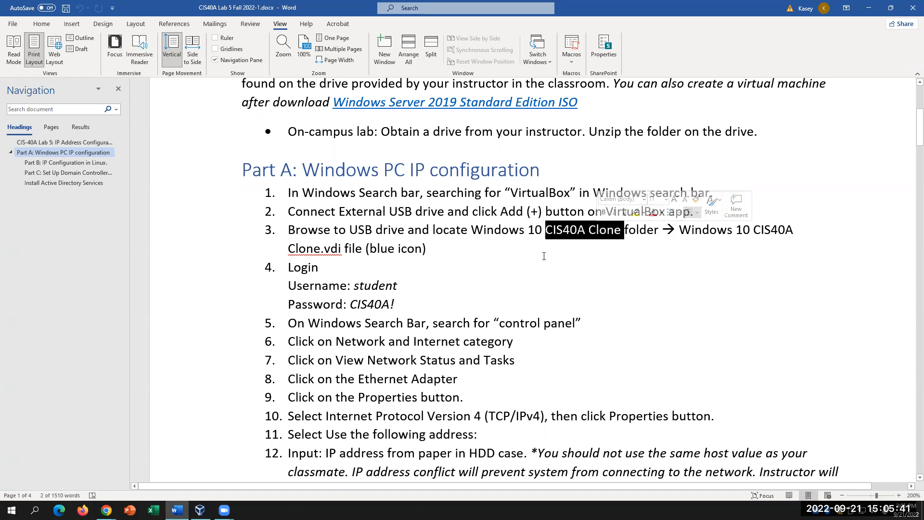
pyautogui.click(471, 231)
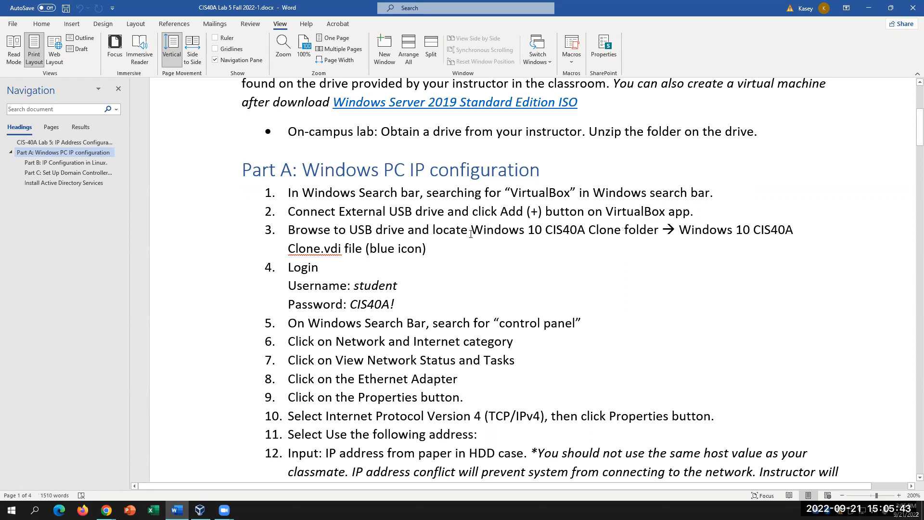
pyautogui.write('CIS40A VMS')
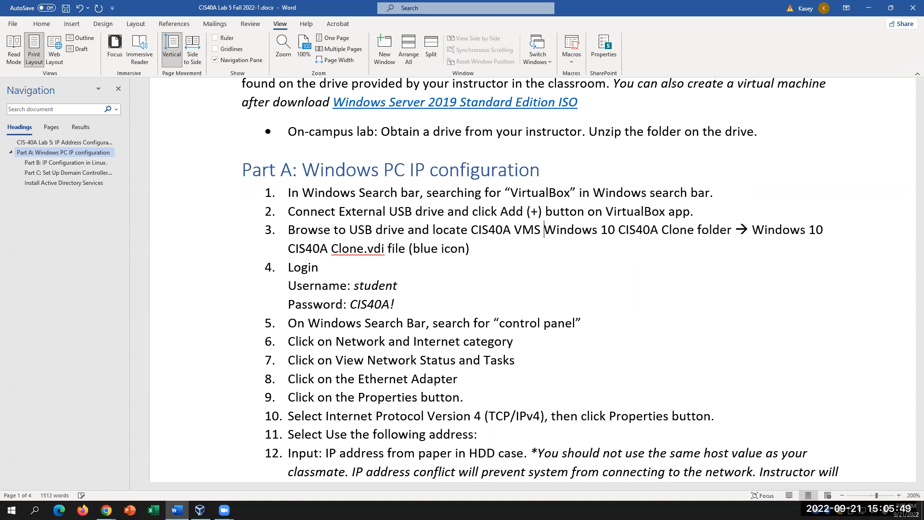
pyautogui.write(' folder ')
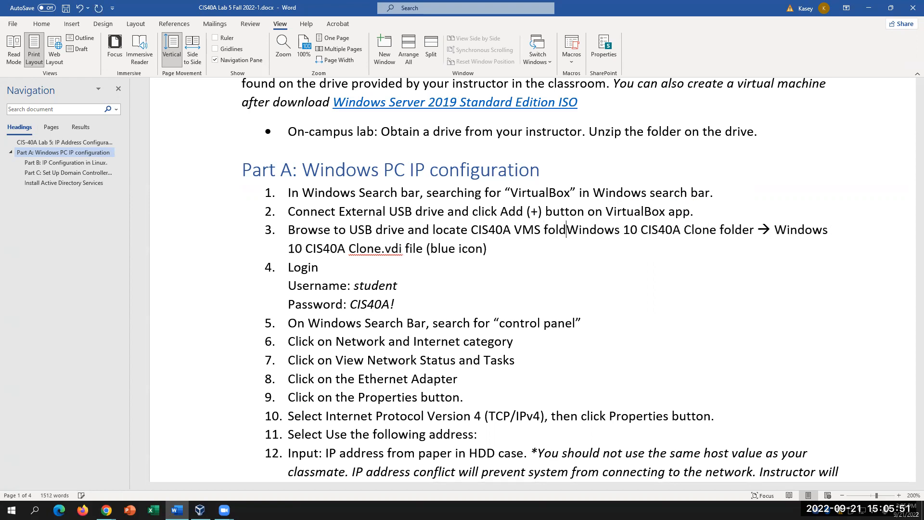
pyautogui.write('--')
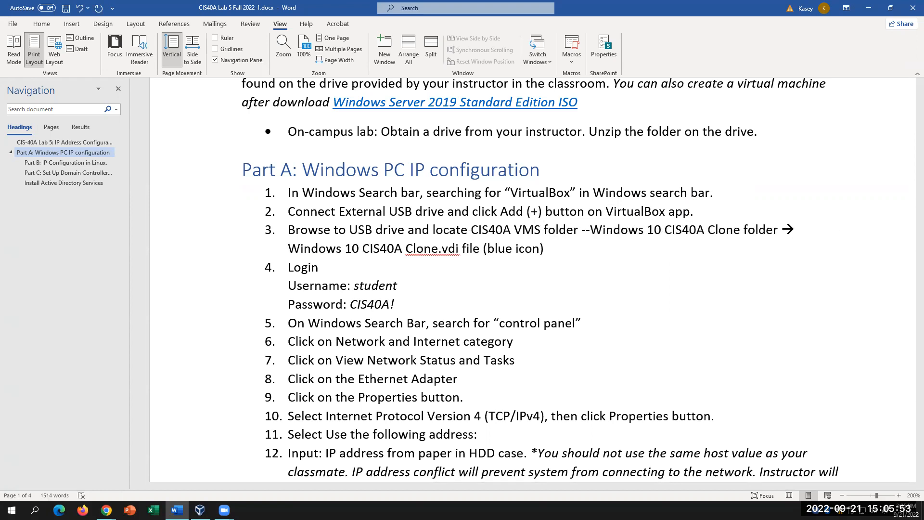
pyautogui.write('>')
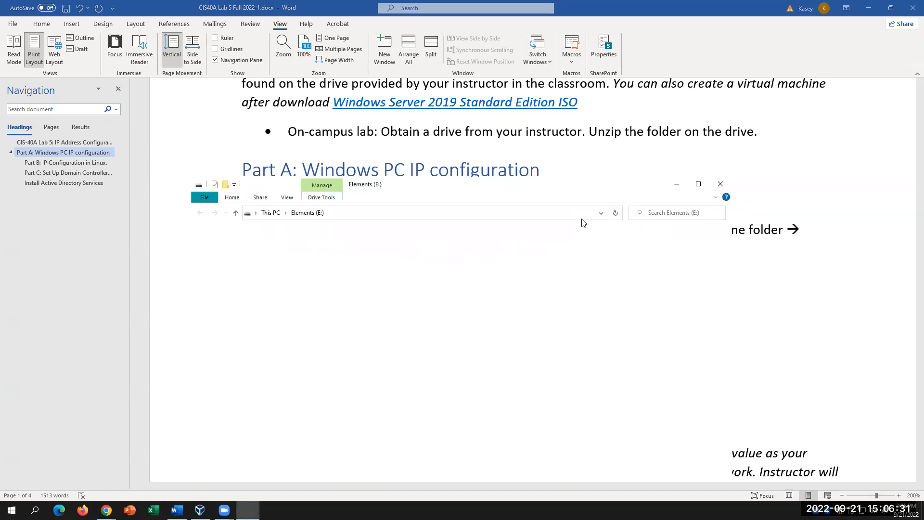
pyautogui.click(721, 184)
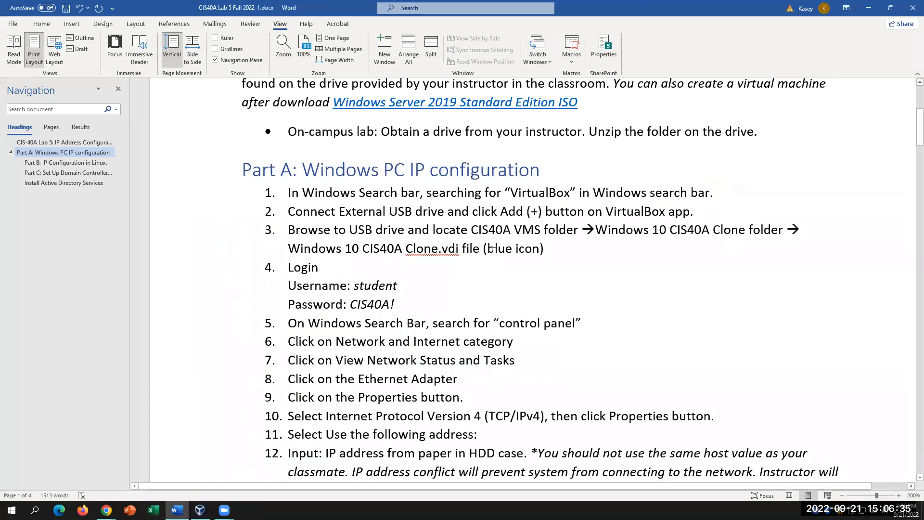
pyautogui.moveTo(528, 251); pyautogui.dragTo(495, 250)
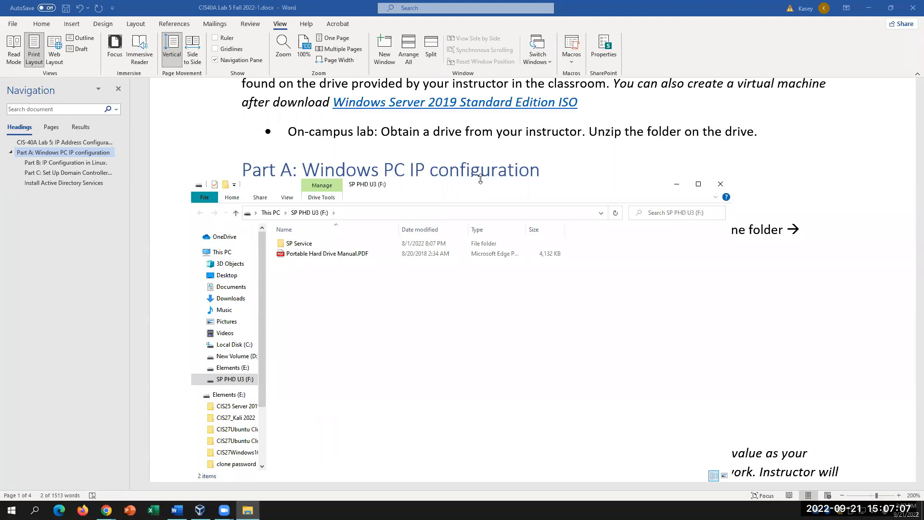
# - Paste the copied items onto the F: drive and into Elements (E:)
pyautogui.rightClick(366, 317)
pyautogui.click(412, 383)
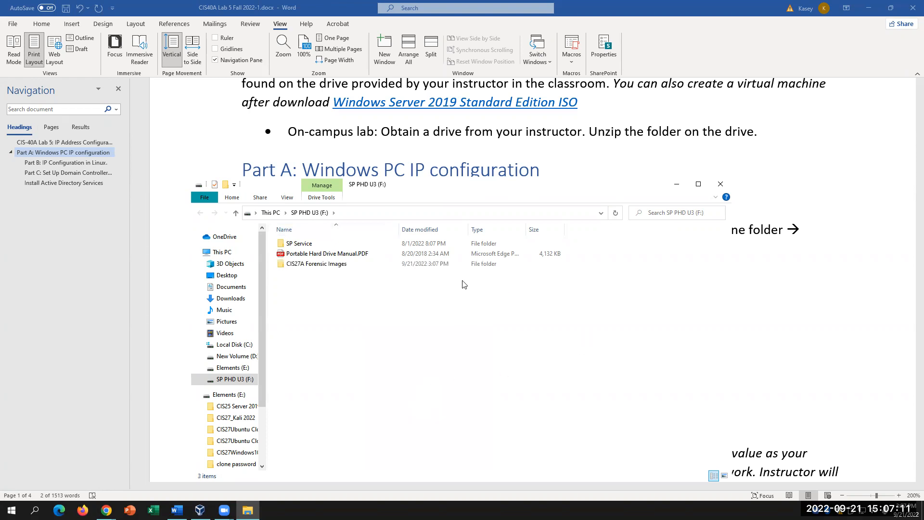
pyautogui.click(227, 394)
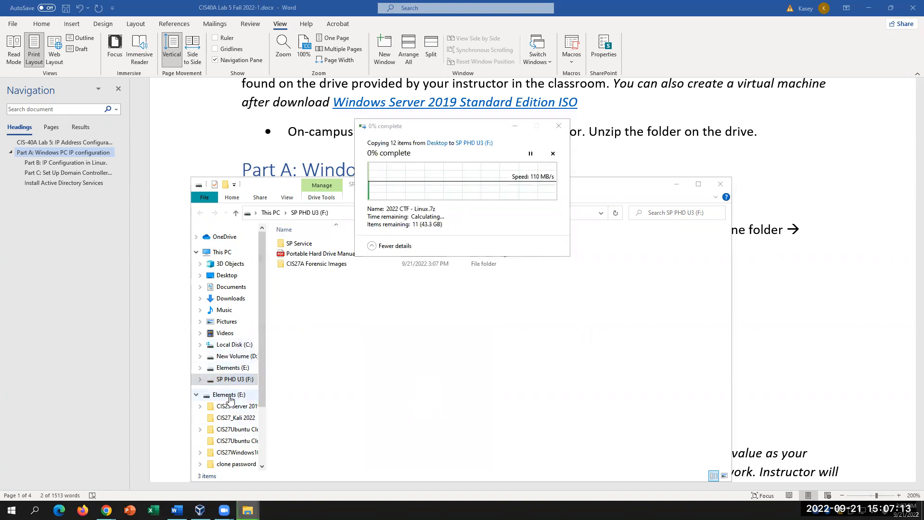
pyautogui.rightClick(336, 423)
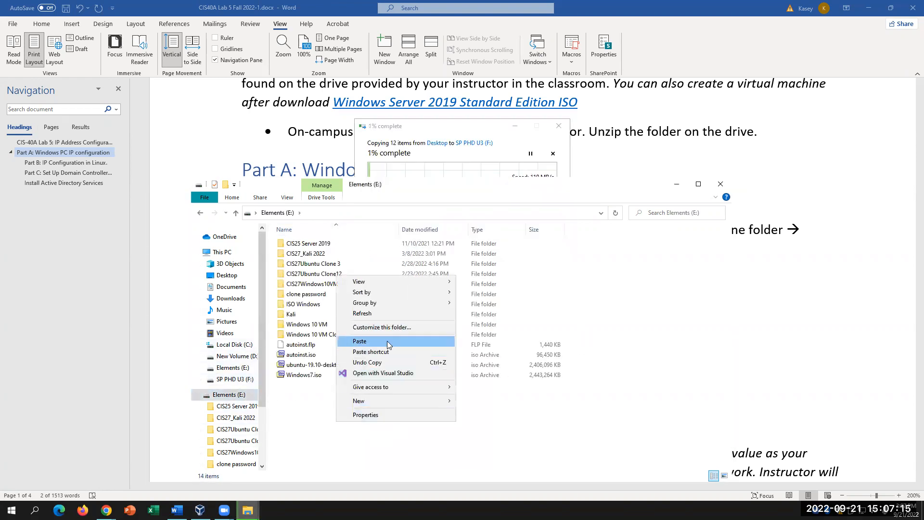
pyautogui.click(387, 341)
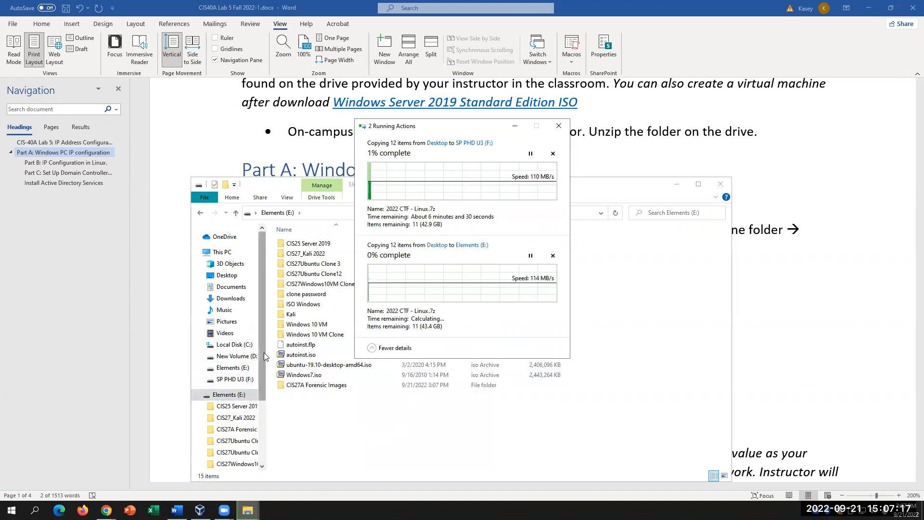
# - Paste the CIS40A VMs folder onto SP PHD U3 (F:), then switch to VirtualBox Manager
pyautogui.moveTo(263, 357); pyautogui.dragTo(264, 419)
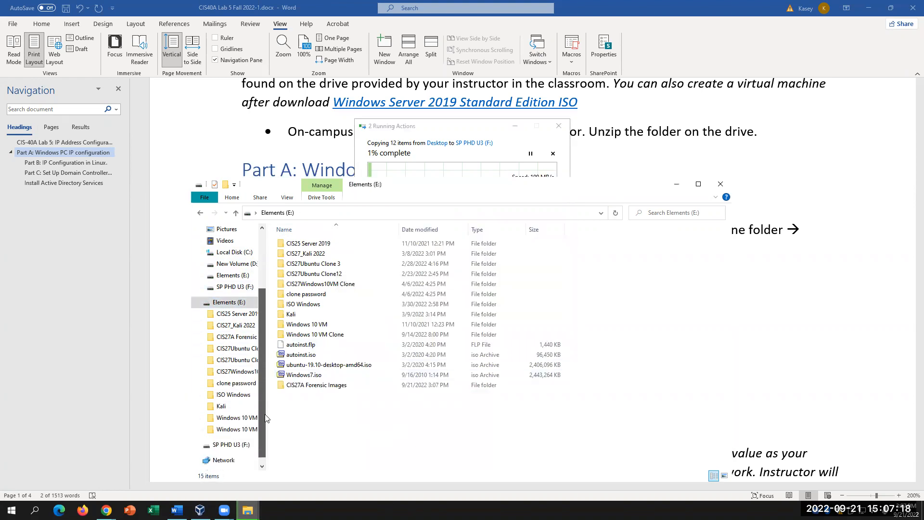
pyautogui.click(231, 444)
pyautogui.rightClick(344, 380)
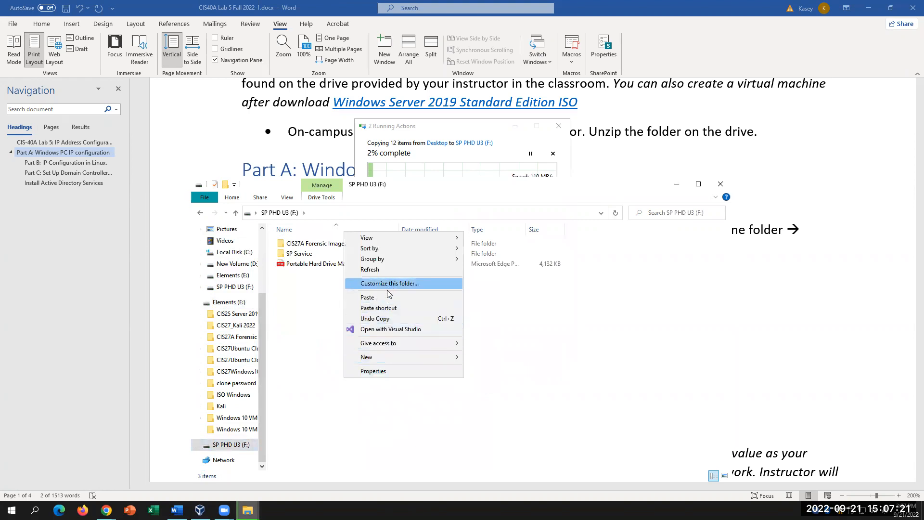
pyautogui.click(492, 346)
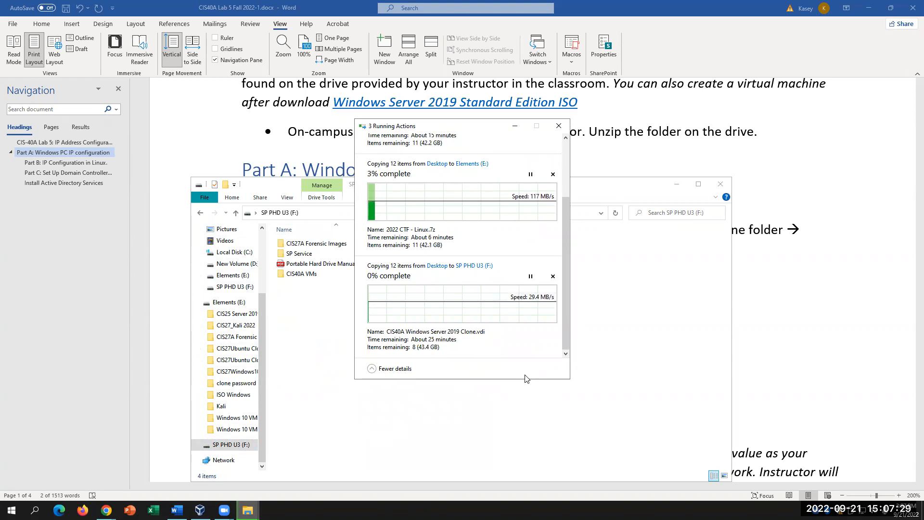
pyautogui.click(200, 510)
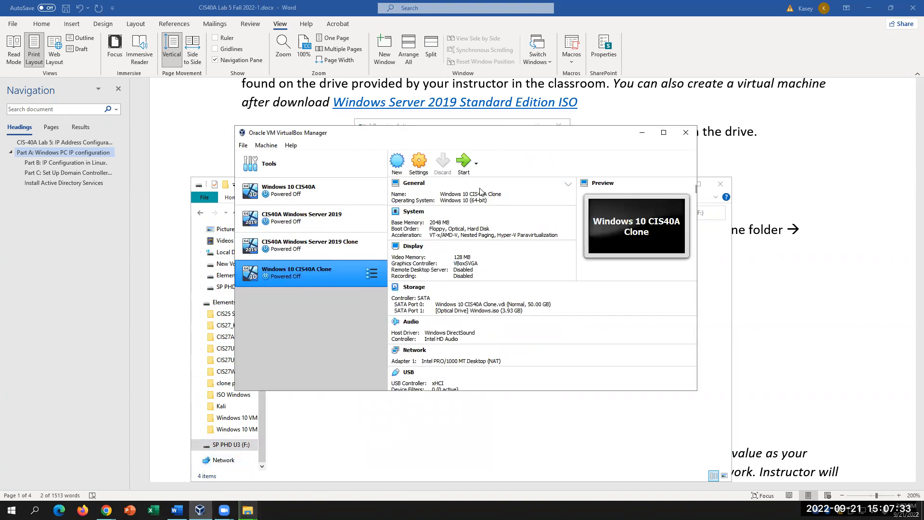
# - Start adding an existing machine with Machine > Add and dismiss the permission prompt
pyautogui.click(267, 145)
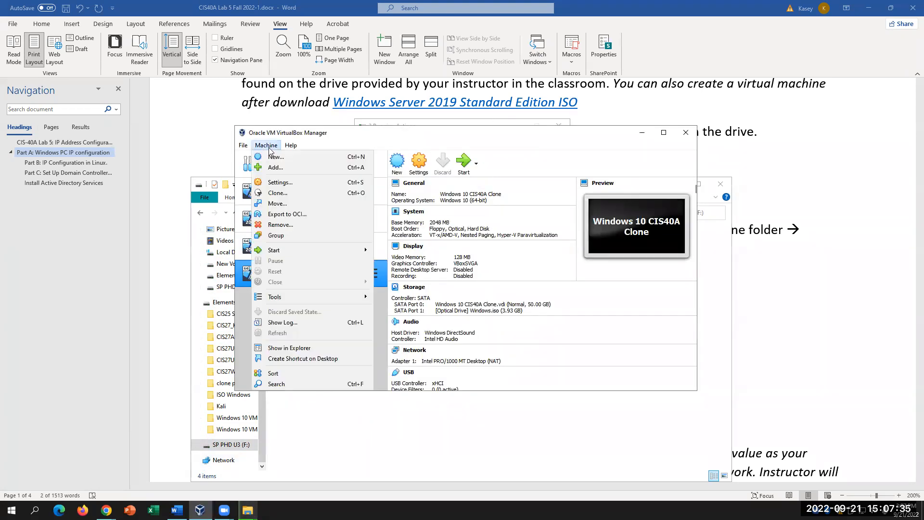
pyautogui.click(275, 167)
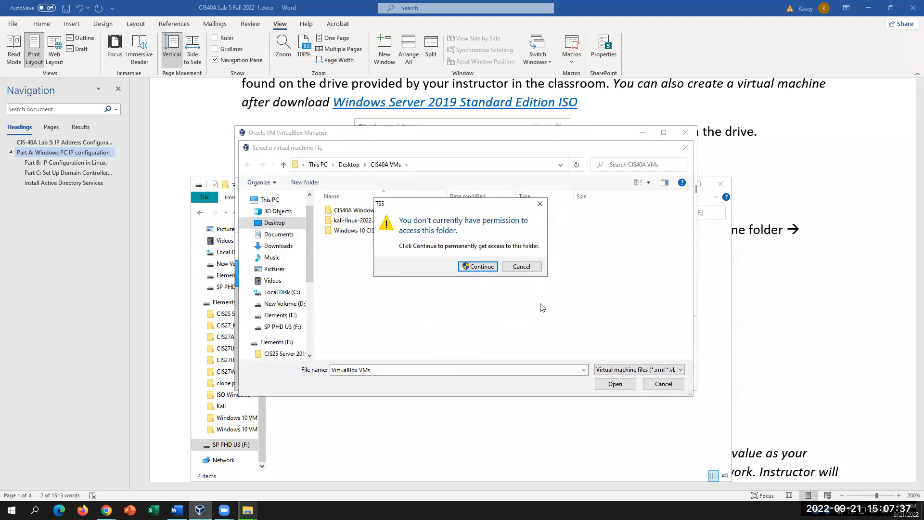
pyautogui.click(540, 204)
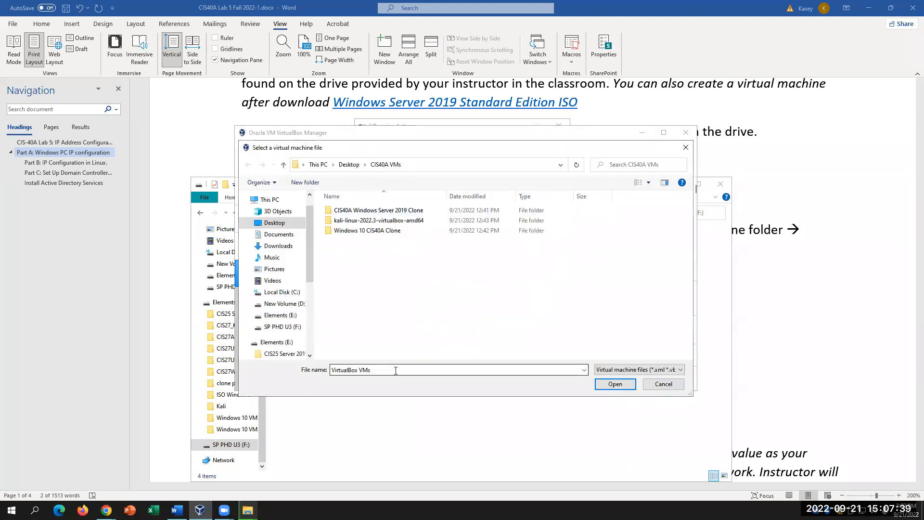
pyautogui.click(288, 317)
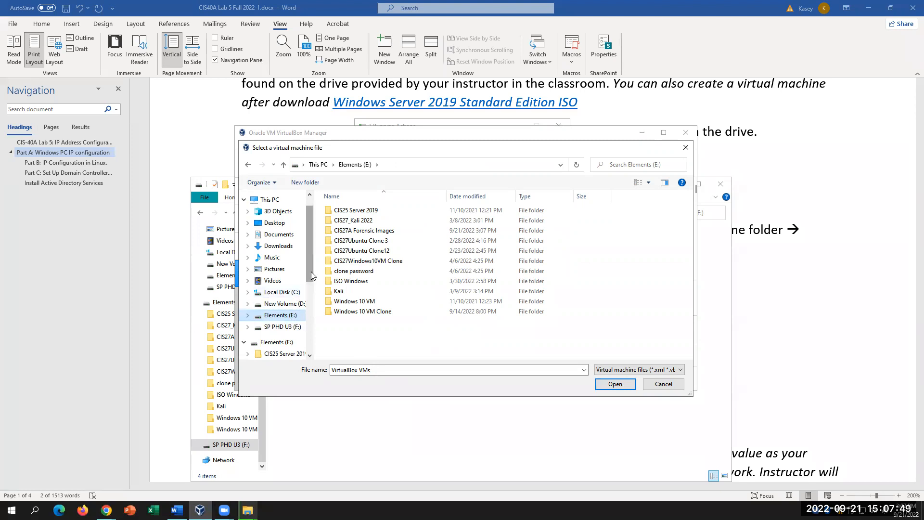
pyautogui.scroll(-2, 310, 273)
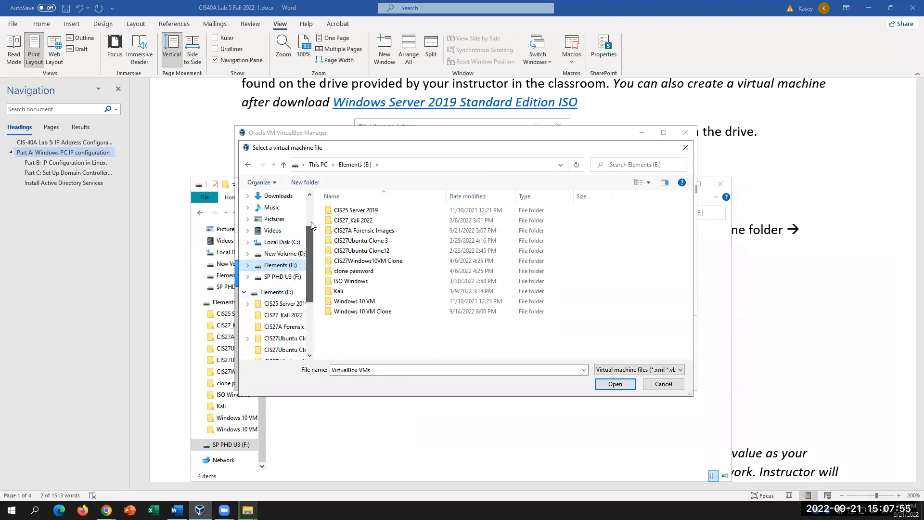
pyautogui.scroll(3, 286, 236)
# - Browse Desktop > CIS40A 2022 > Windows 10 CIS40A and select Windows 10 CIS40A.vbox
pyautogui.click(283, 243)
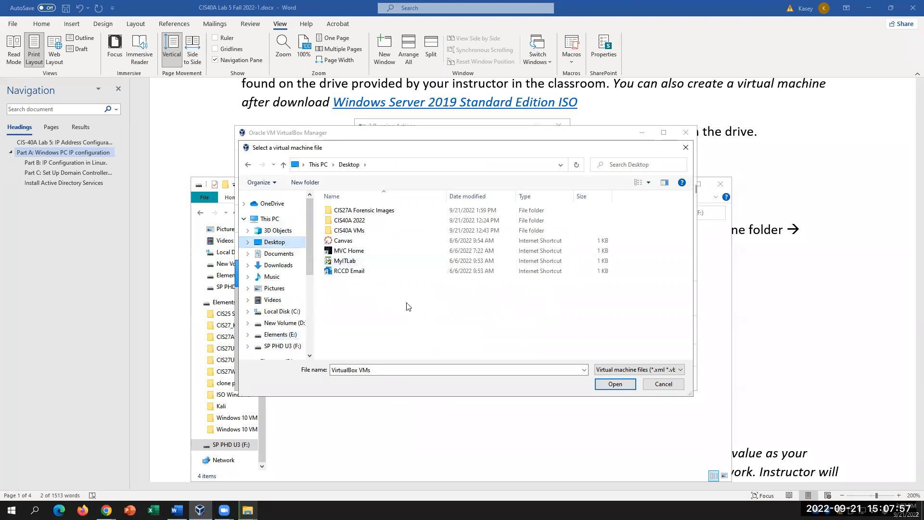
pyautogui.doubleClick(359, 222)
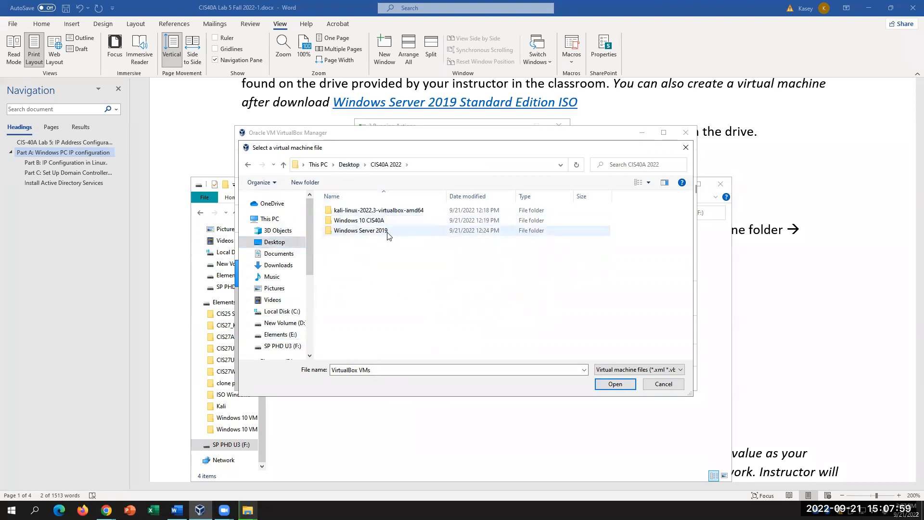
pyautogui.click(388, 224)
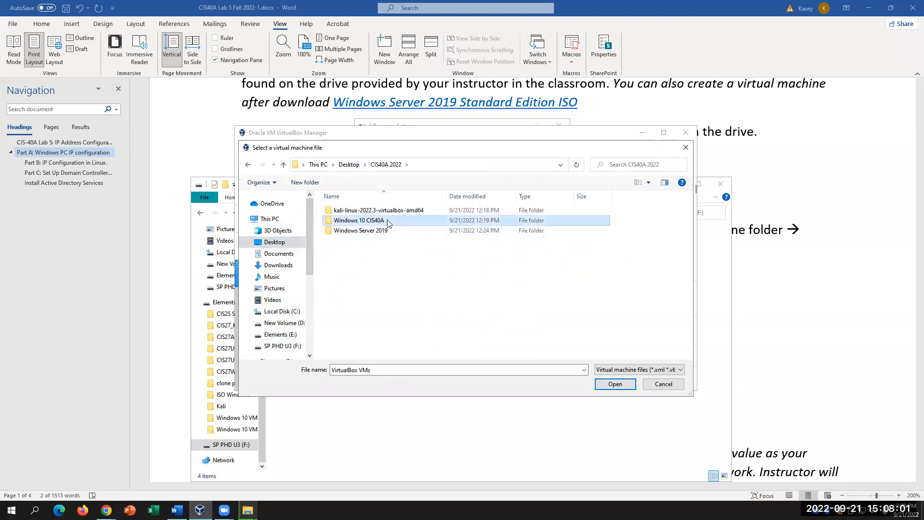
pyautogui.doubleClick(388, 224)
pyautogui.doubleClick(371, 211)
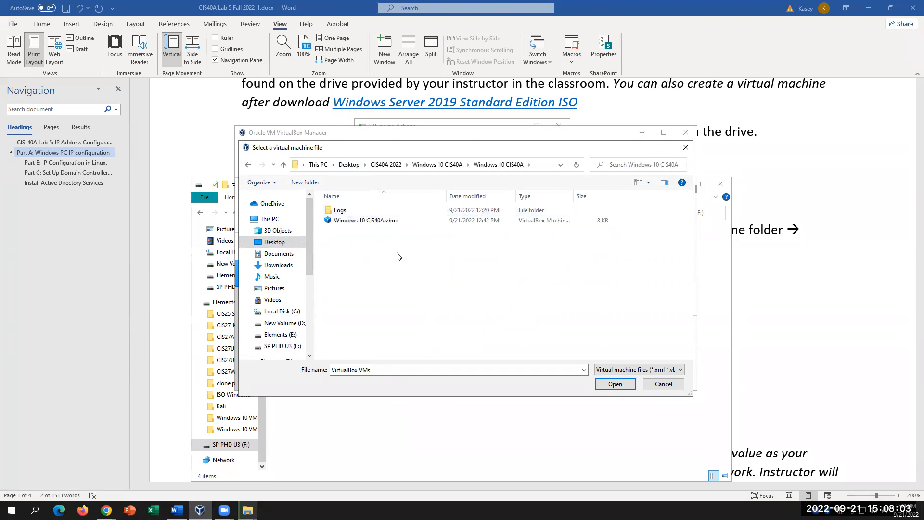
pyautogui.click(387, 221)
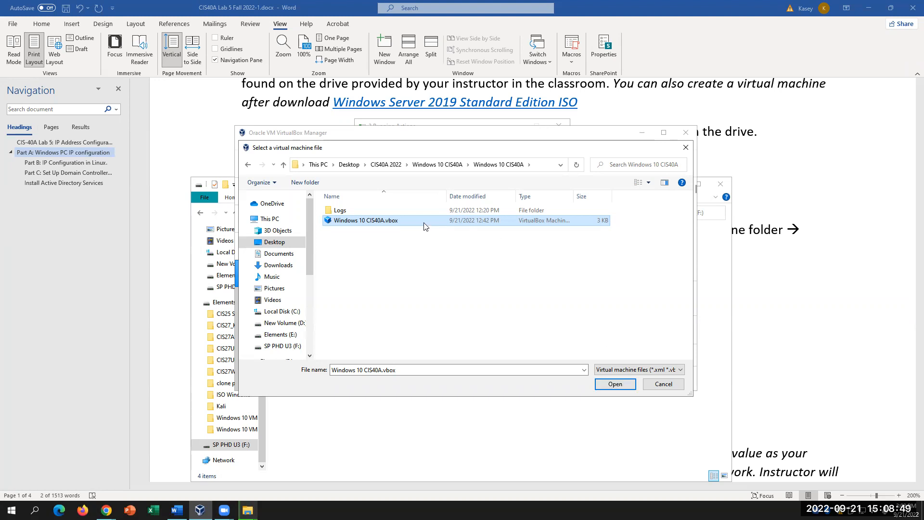
# - Confirm adding Windows 10 CIS40A.vbox and dismiss the failed-to-open error
pyautogui.click(615, 384)
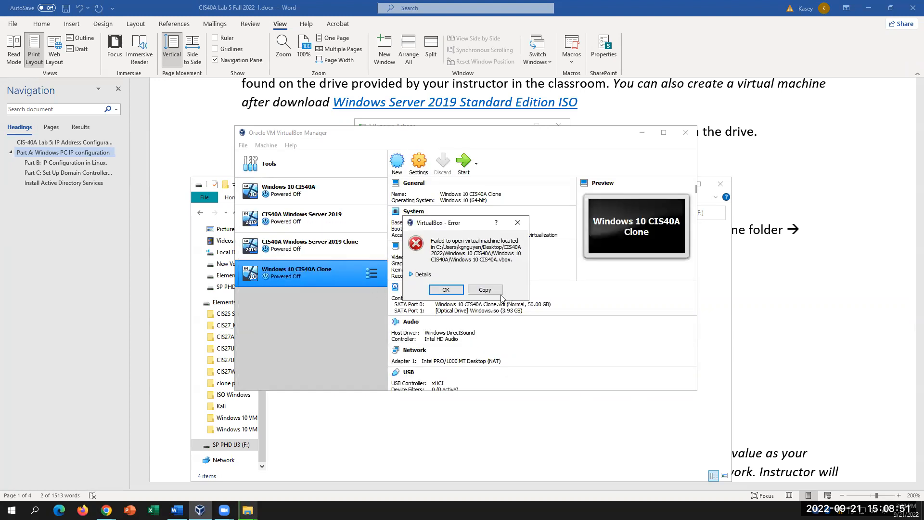
pyautogui.click(518, 222)
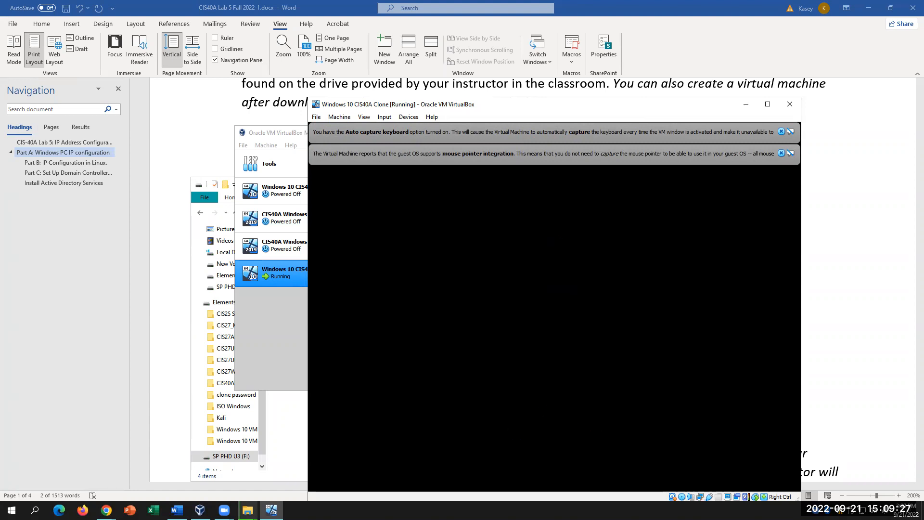
# - Bring the Word lab document forward showing Part A's first ten steps
pyautogui.click(165, 355)
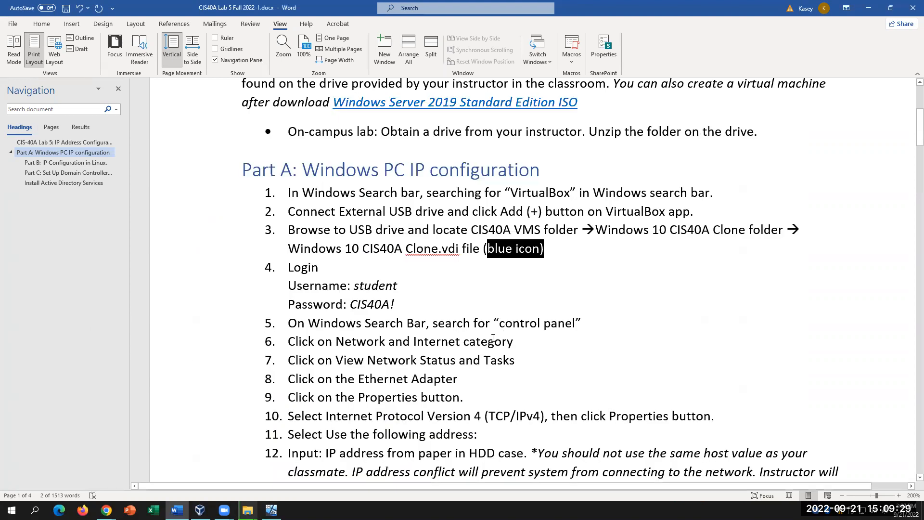
pyautogui.scroll(-5, 493, 338)
pyautogui.scroll(6, 495, 337)
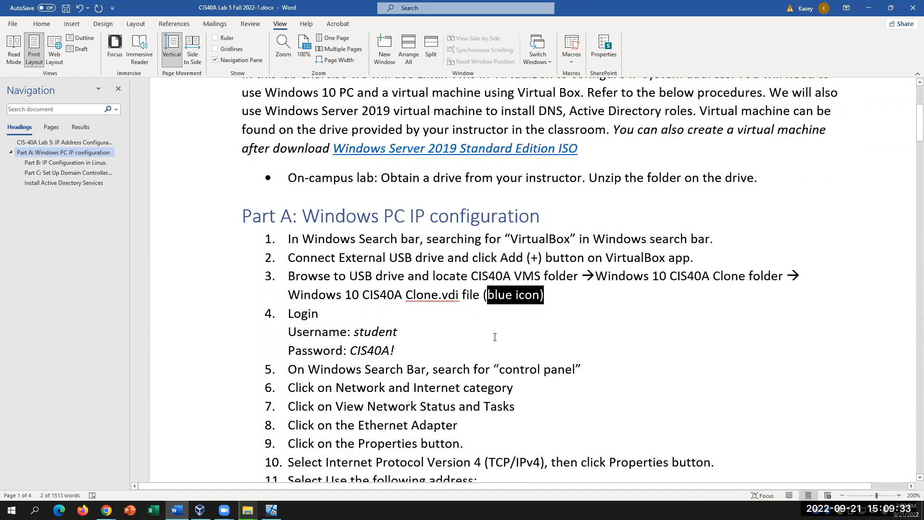
pyautogui.click(456, 341)
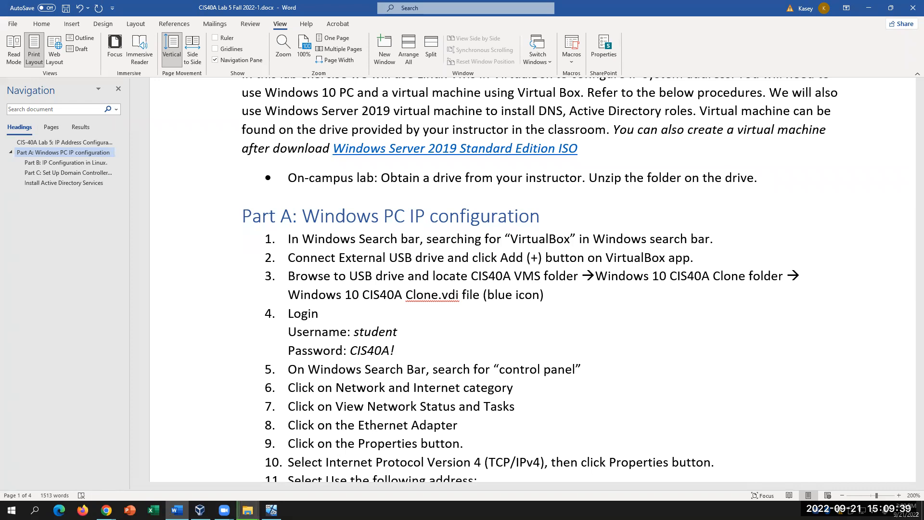
# - Check the 3 Running Actions copy progress, hide it, and return to the VM window
pyautogui.moveTo(247, 510)
pyautogui.click(299, 482)
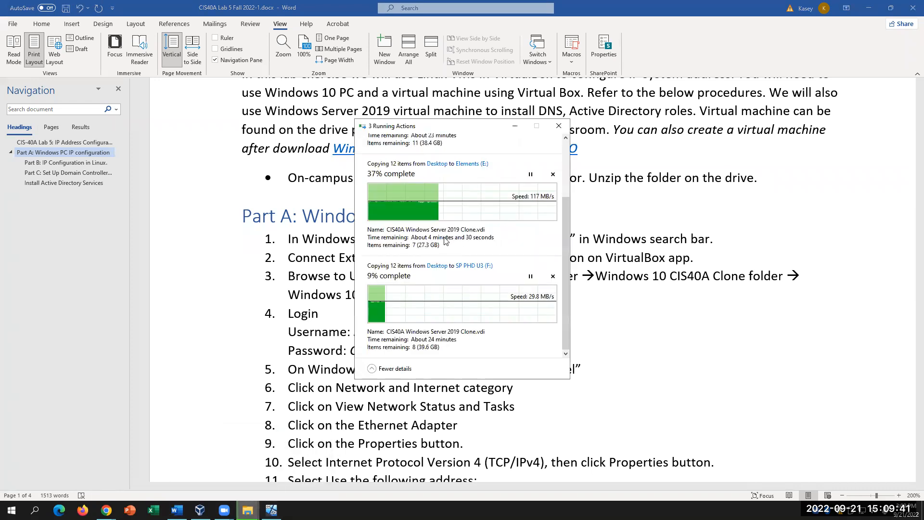
pyautogui.scroll(1, 445, 241)
pyautogui.scroll(1, 444, 240)
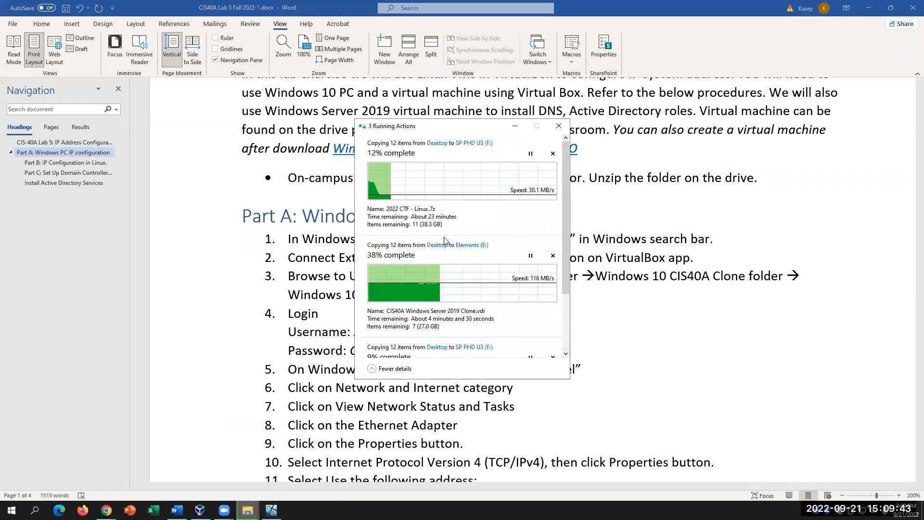
pyautogui.scroll(-2, 444, 241)
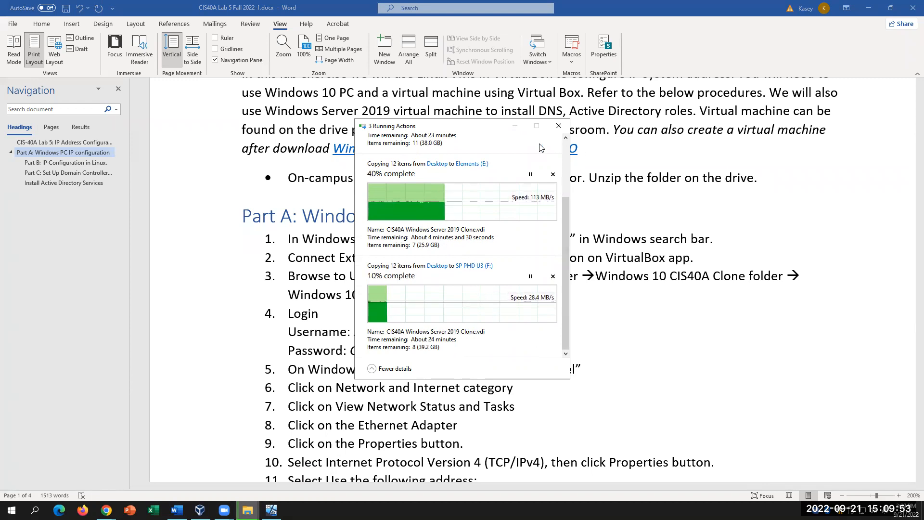
pyautogui.click(516, 126)
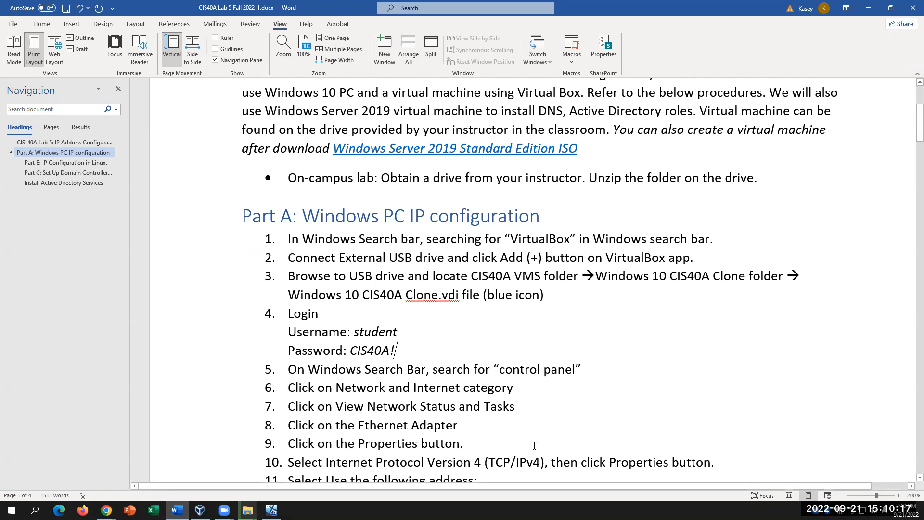
pyautogui.click(271, 509)
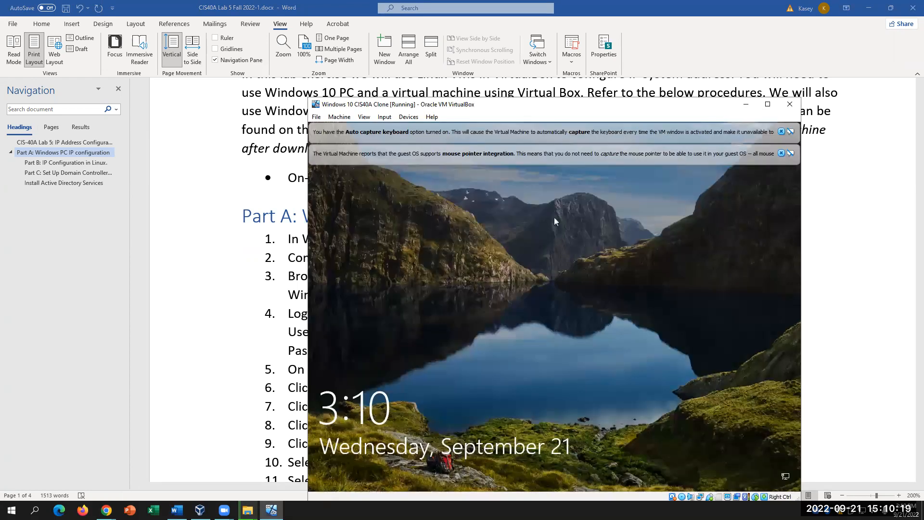
# - Sign in to the Windows 10 CIS40A Clone guest with the account password
pyautogui.click(536, 233)
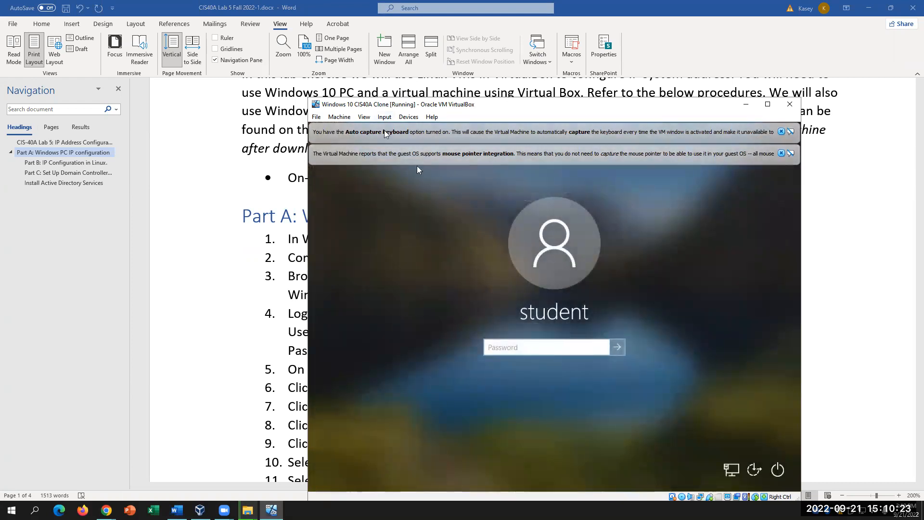
pyautogui.click(385, 117)
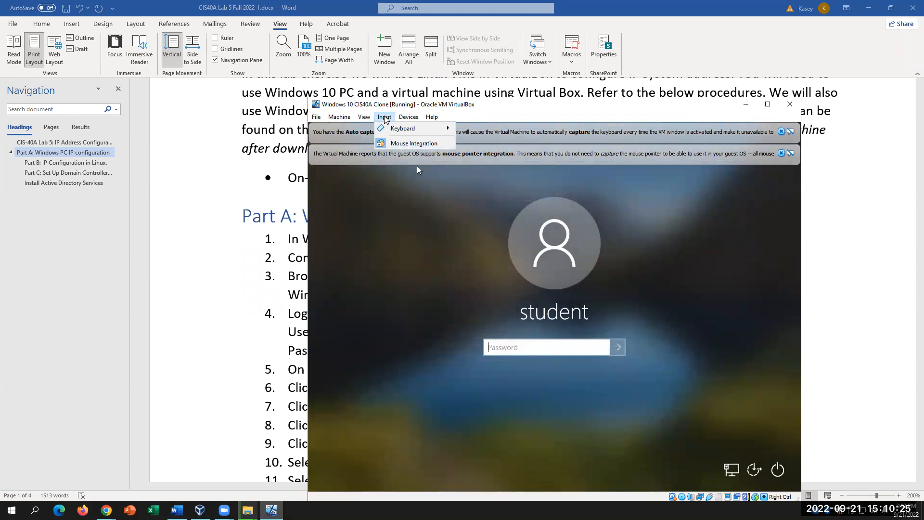
pyautogui.moveTo(390, 131)
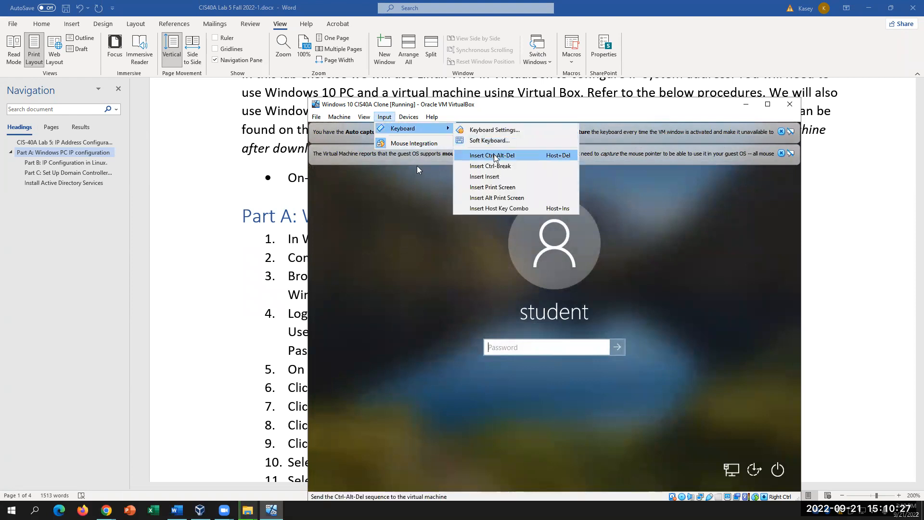
pyautogui.click(535, 348)
pyautogui.press('capslock')
pyautogui.write('P')
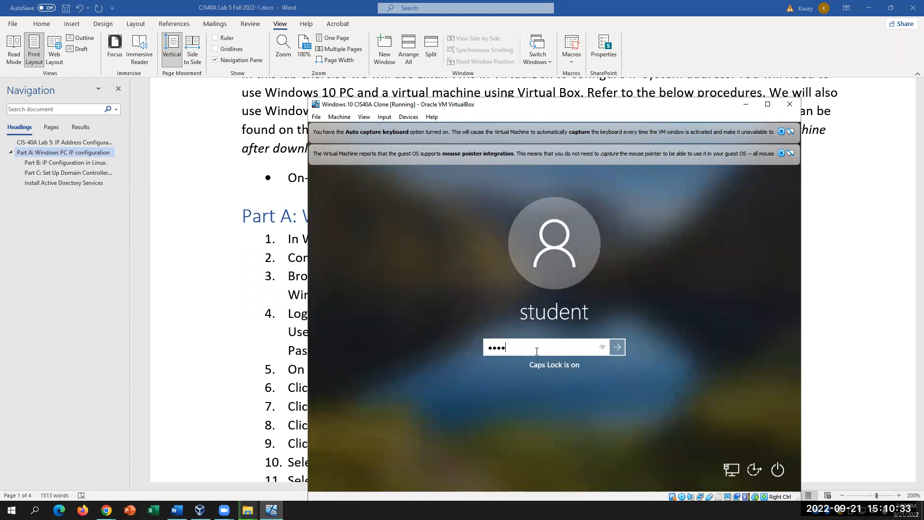
pyautogui.write('0rd')
pyautogui.press('Return')
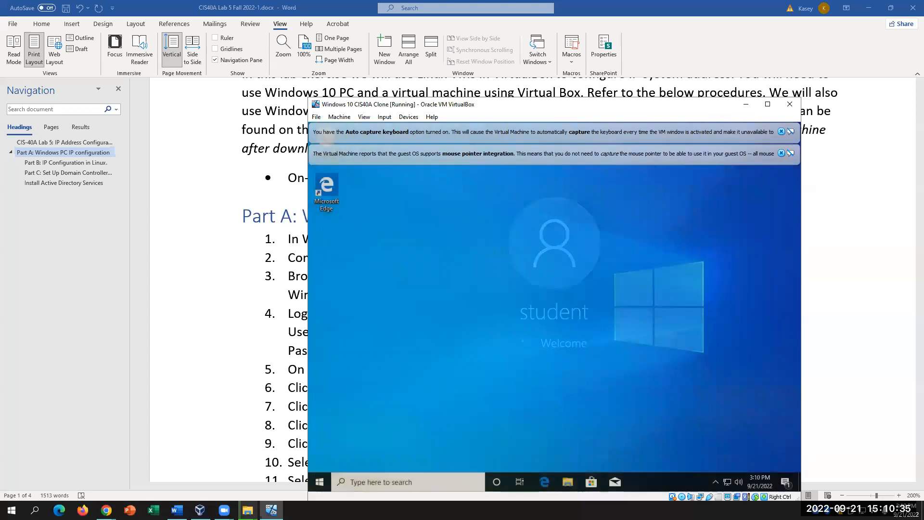
pyautogui.click(228, 315)
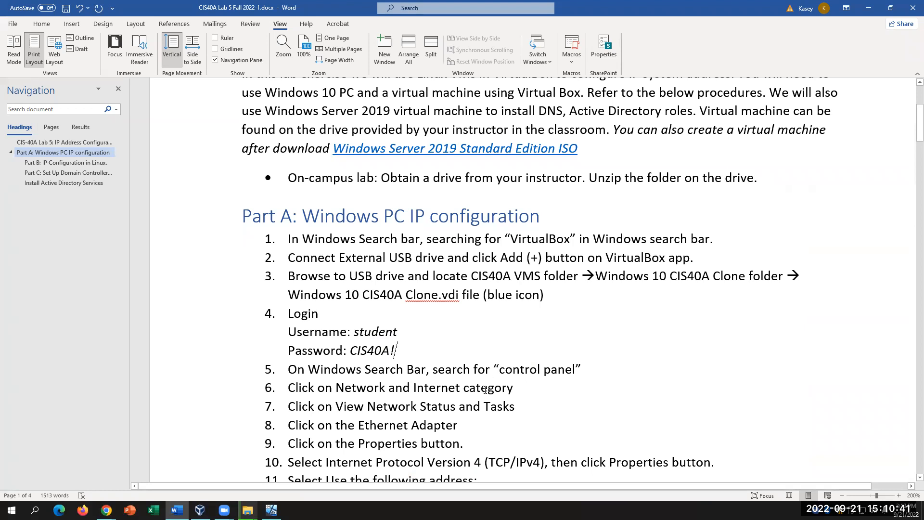
pyautogui.click(272, 509)
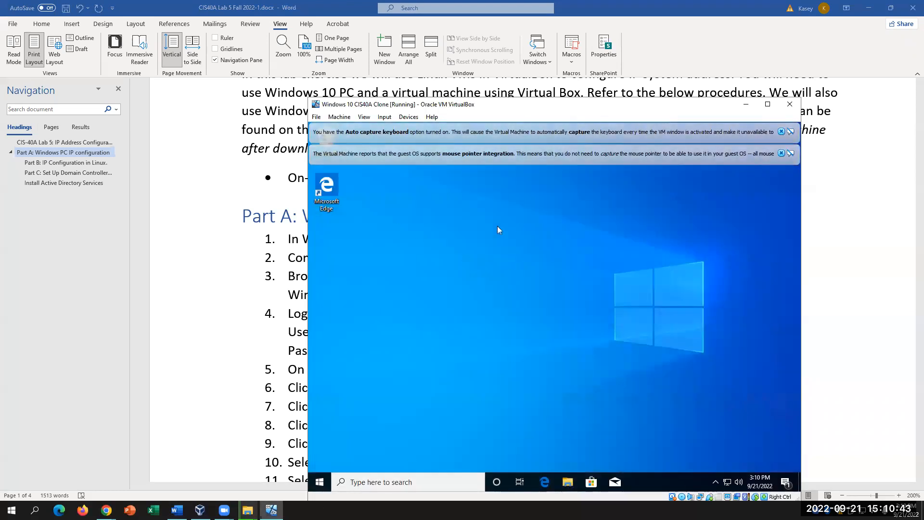
# - Search 'CONTROL' in the guest to open Control Panel, marking step 5 in the lab document
pyautogui.click(383, 483)
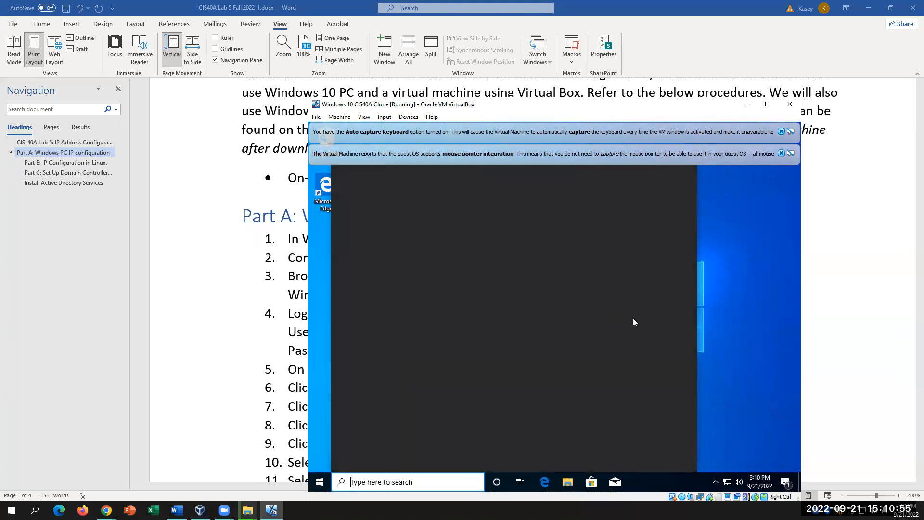
pyautogui.click(757, 339)
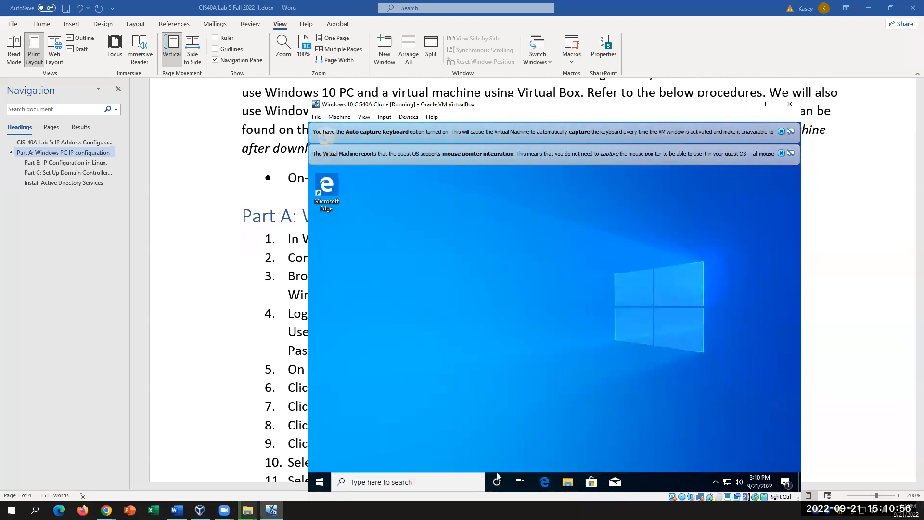
pyautogui.click(427, 484)
pyautogui.write('CONTROL')
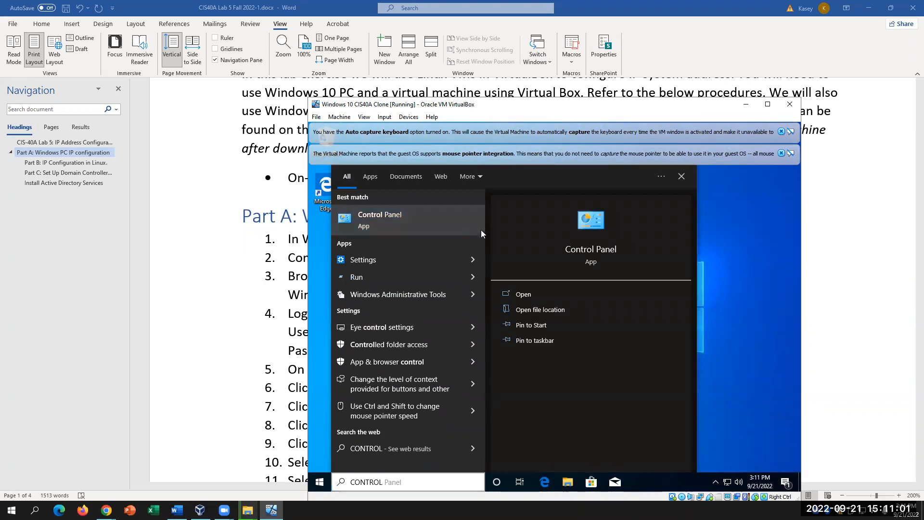
pyautogui.click(481, 229)
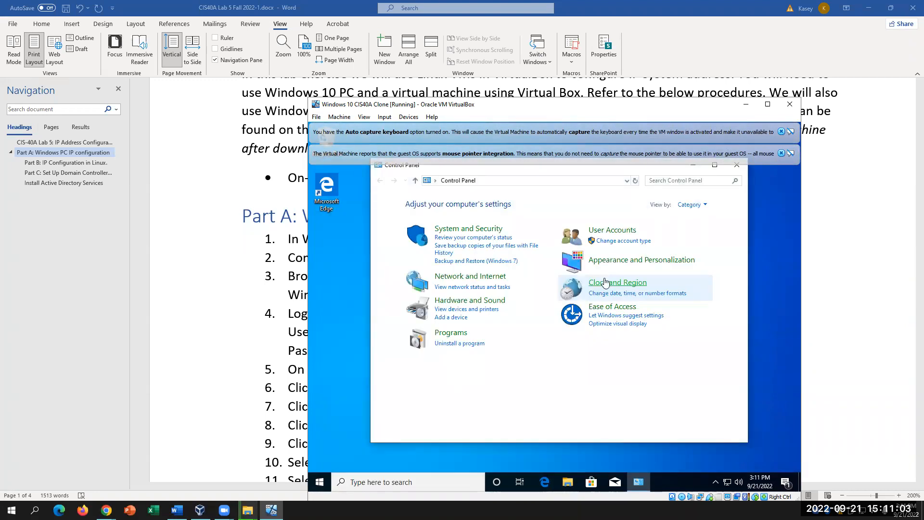
pyautogui.click(207, 379)
pyautogui.moveTo(584, 369); pyautogui.dragTo(308, 368)
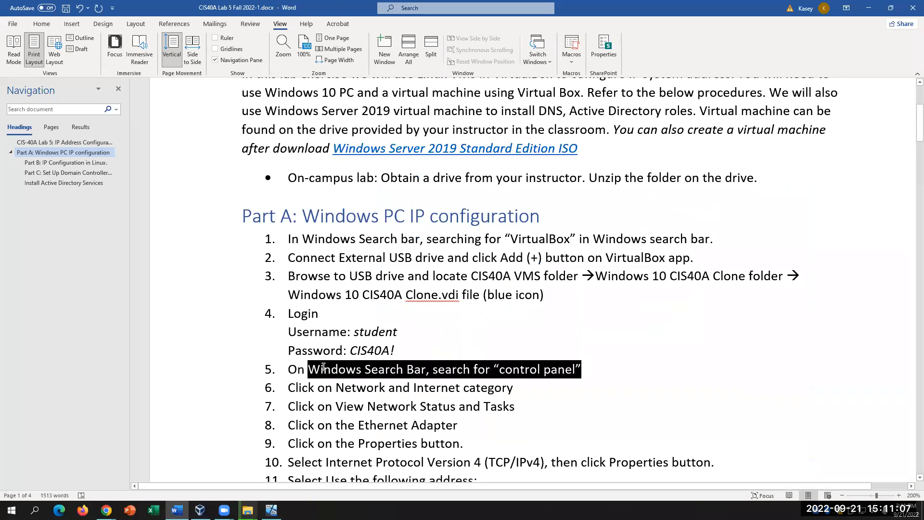
pyautogui.click(537, 394)
pyautogui.click(271, 510)
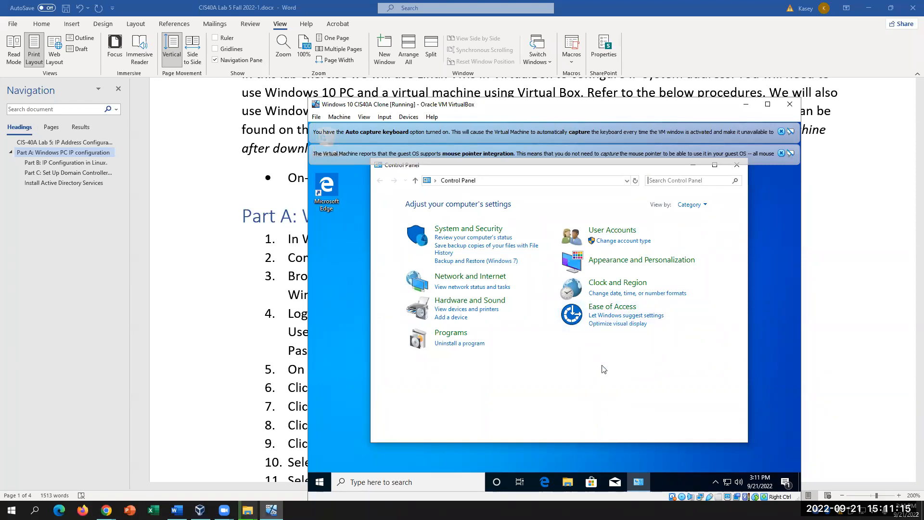
# - Go through Network and Internet to View network status and tasks
pyautogui.click(454, 277)
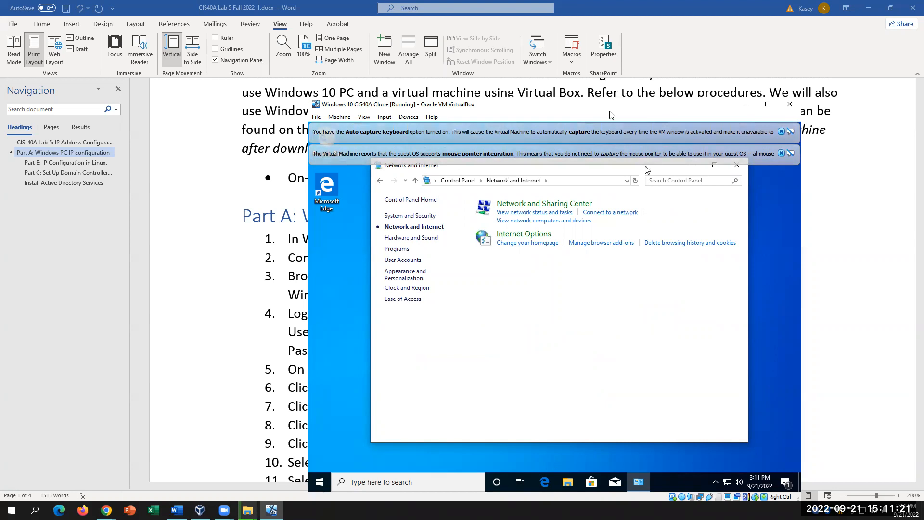
pyautogui.moveTo(608, 110); pyautogui.dragTo(776, 102)
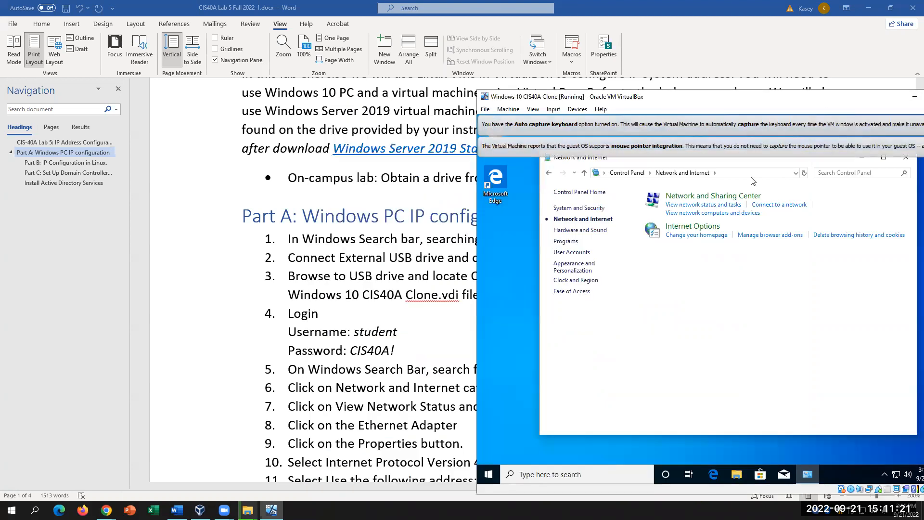
pyautogui.click(344, 390)
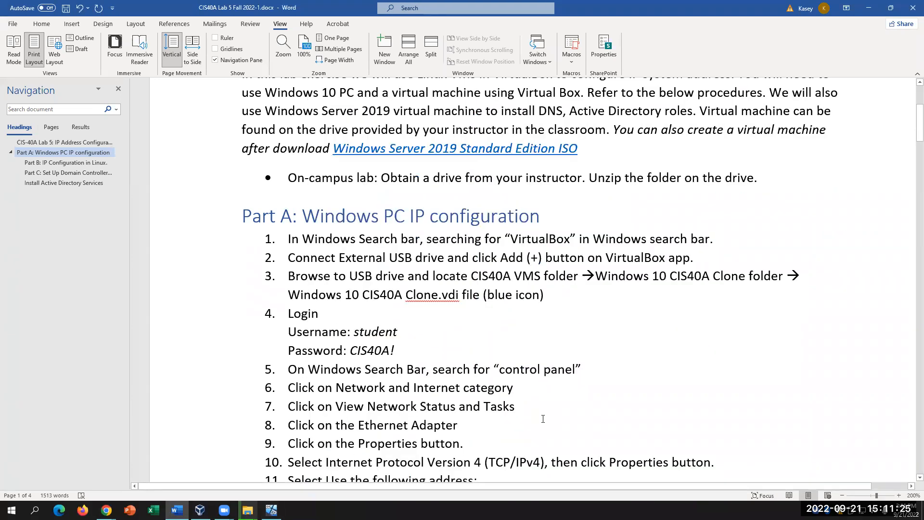
pyautogui.click(271, 509)
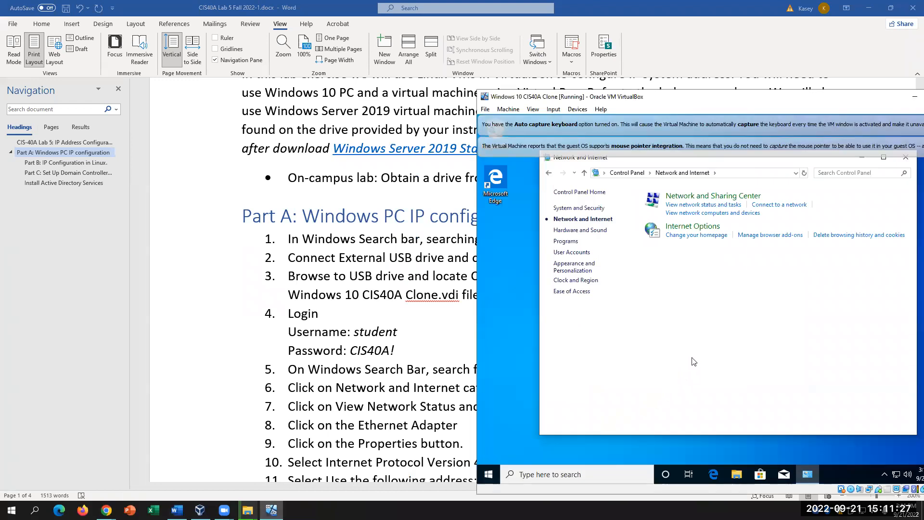
pyautogui.click(726, 205)
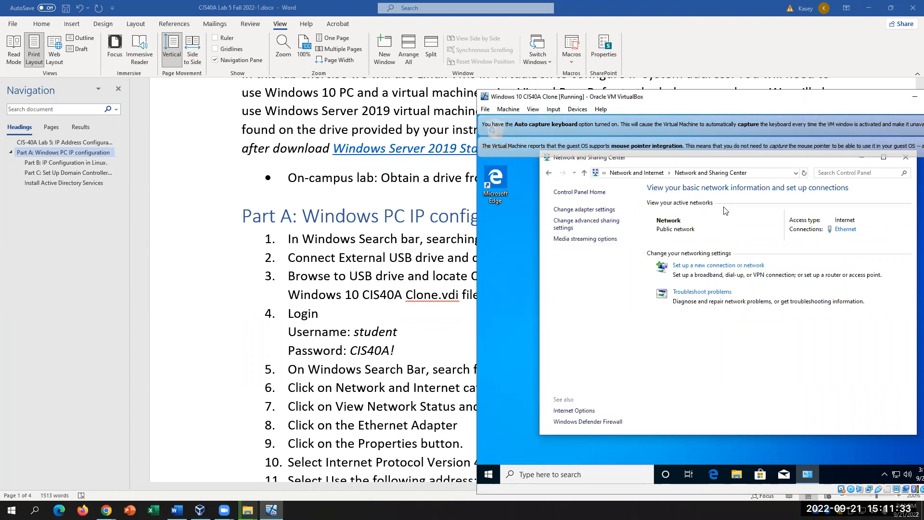
# - Check step 7 in the lab notes, then drag the VM window left until it's fully visible
pyautogui.click(429, 411)
pyautogui.moveTo(534, 412); pyautogui.dragTo(288, 413)
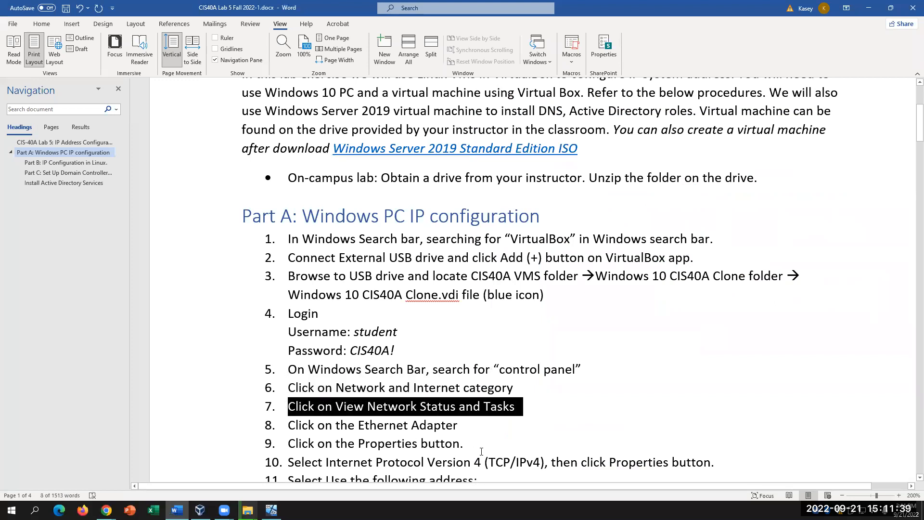
pyautogui.click(487, 425)
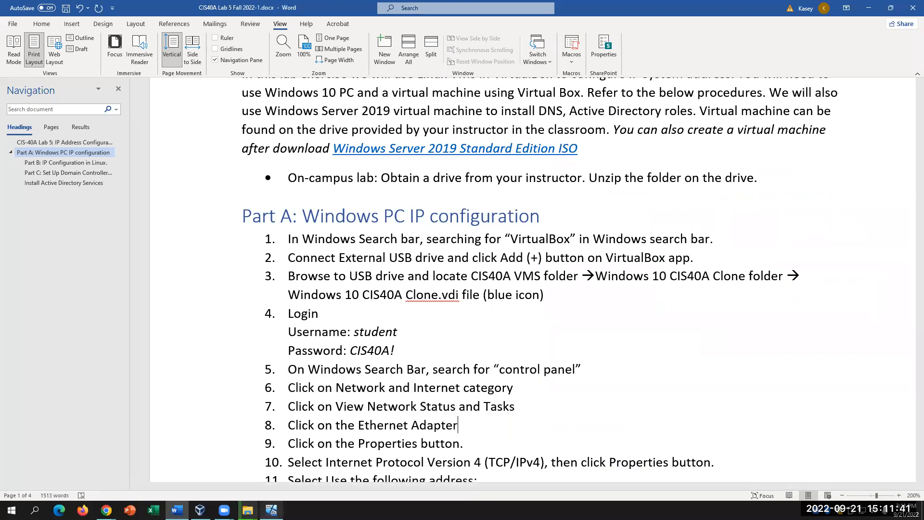
pyautogui.click(271, 510)
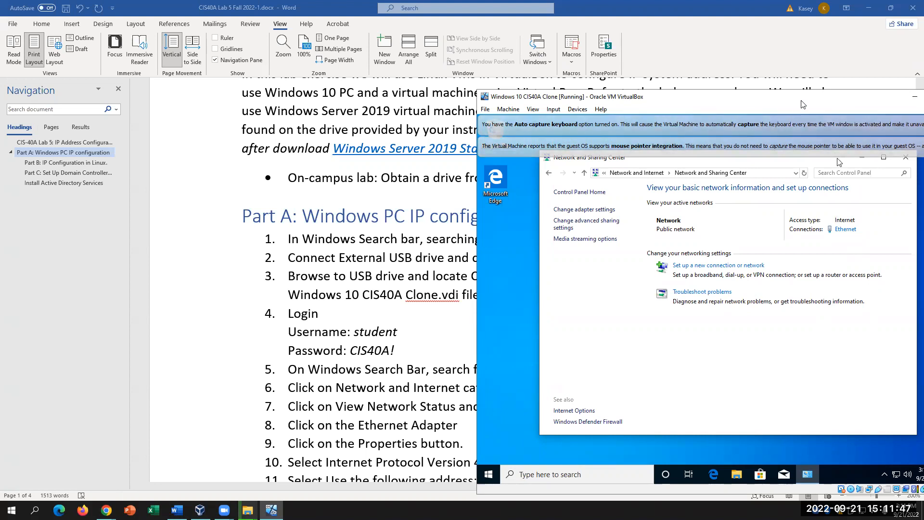
pyautogui.moveTo(840, 96); pyautogui.dragTo(760, 91)
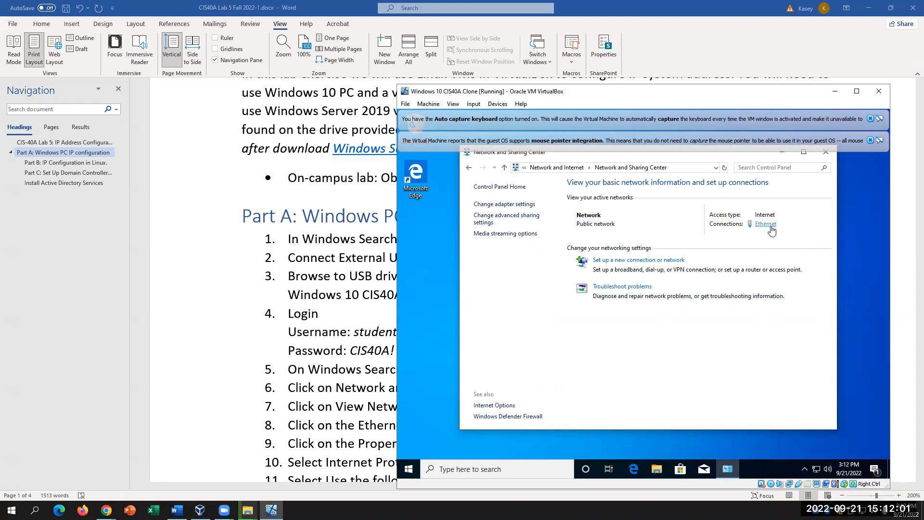
# - Open the guest's Ethernet Status and its Properties, checking step 8 in the lab notes
pyautogui.click(769, 226)
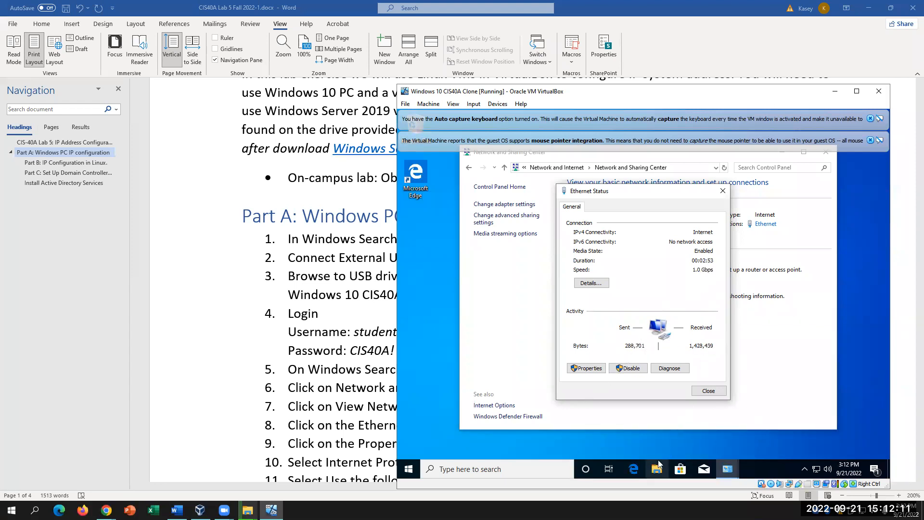
pyautogui.click(219, 351)
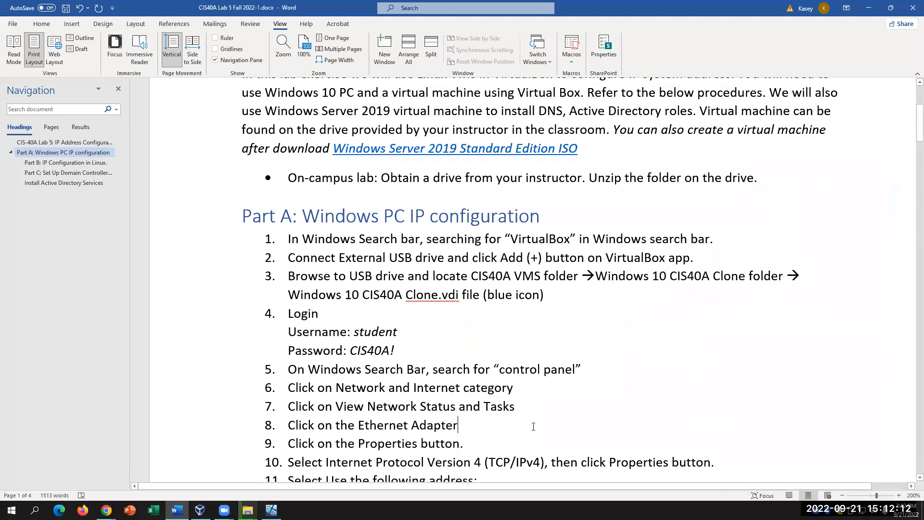
pyautogui.tripleClick(461, 426)
pyautogui.click(494, 444)
pyautogui.click(272, 509)
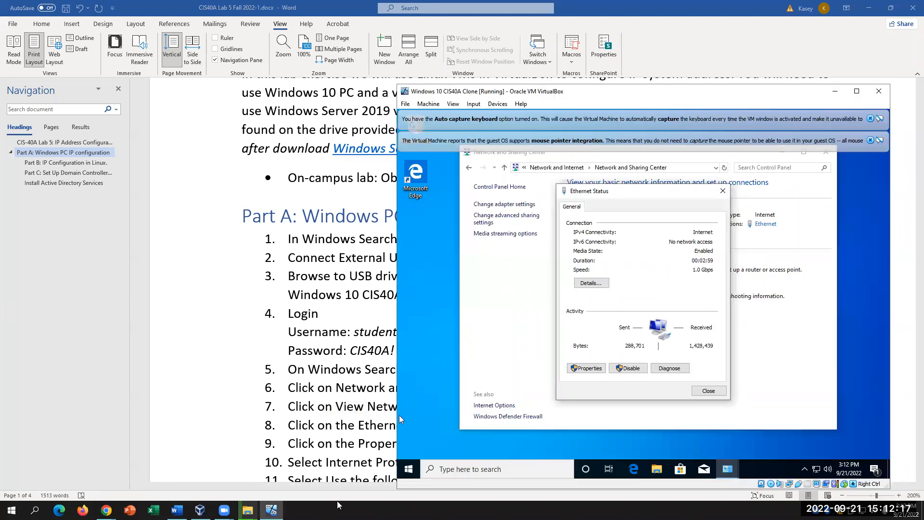
pyautogui.click(585, 369)
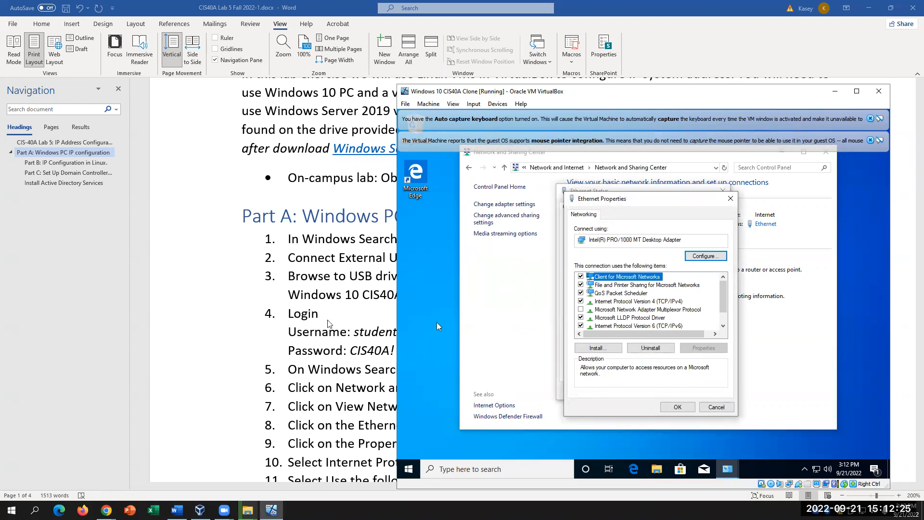
# - Review the TCP/IPv4 wording in step 10 and 'IP address from paper in HDD case' in step 12
pyautogui.click(239, 320)
pyautogui.scroll(-3, 517, 383)
pyautogui.scroll(-2, 517, 383)
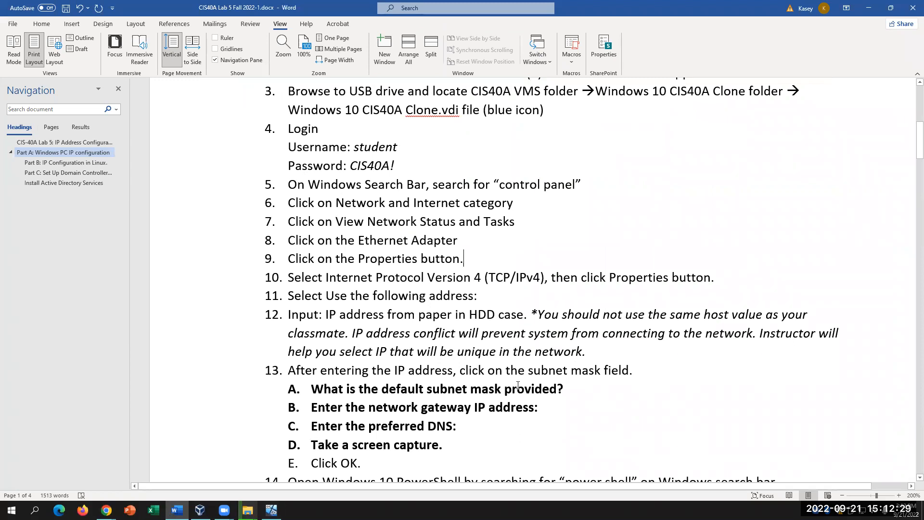
pyautogui.moveTo(551, 278); pyautogui.dragTo(428, 278)
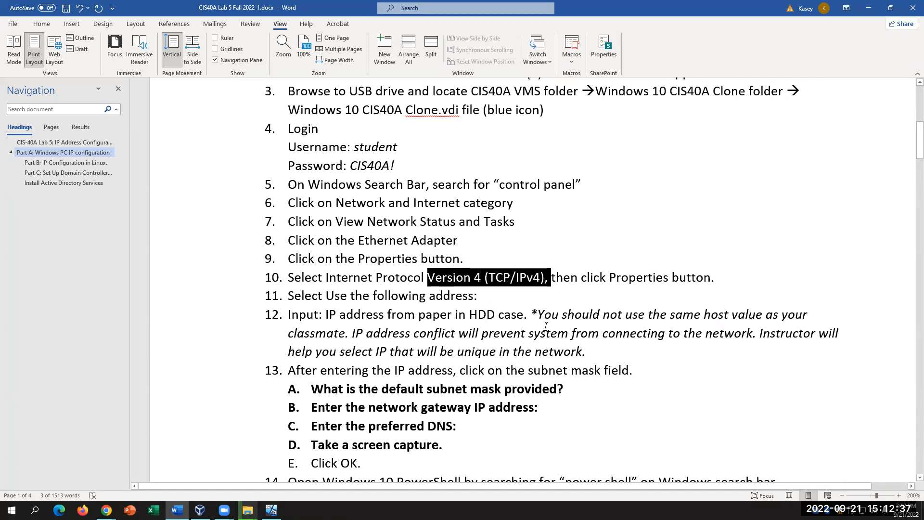
pyautogui.moveTo(524, 315); pyautogui.dragTo(504, 315)
pyautogui.moveTo(443, 321); pyautogui.dragTo(326, 317)
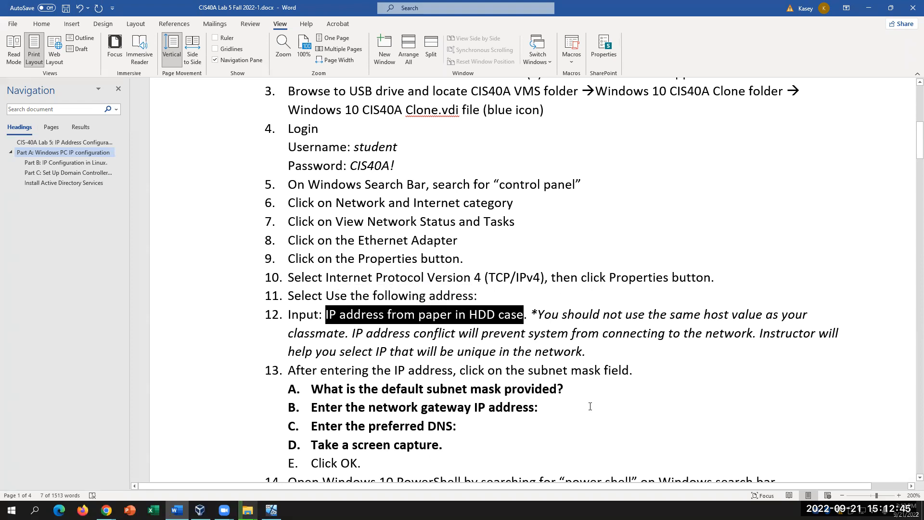
# - Select Internet Protocol Version 4 (TCP/IPv4) in the Ethernet list and open its Properties
pyautogui.click(271, 510)
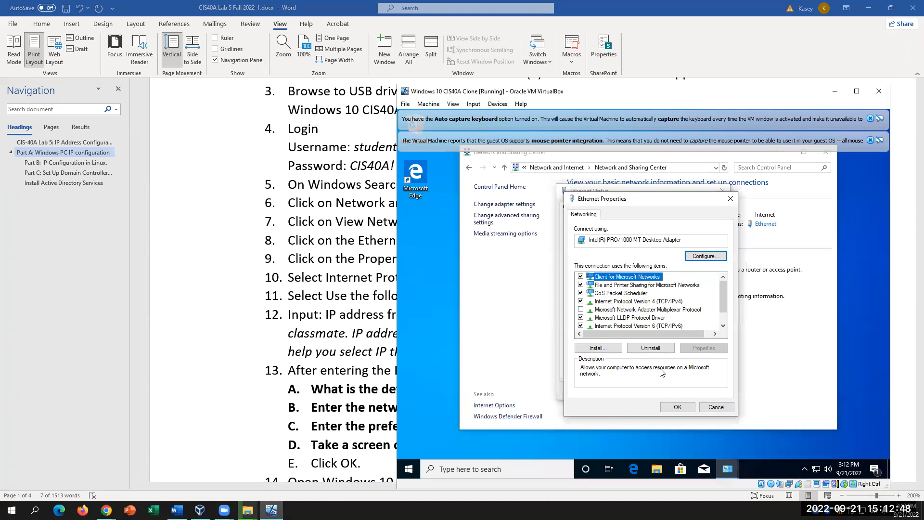
pyautogui.click(682, 302)
pyautogui.click(703, 348)
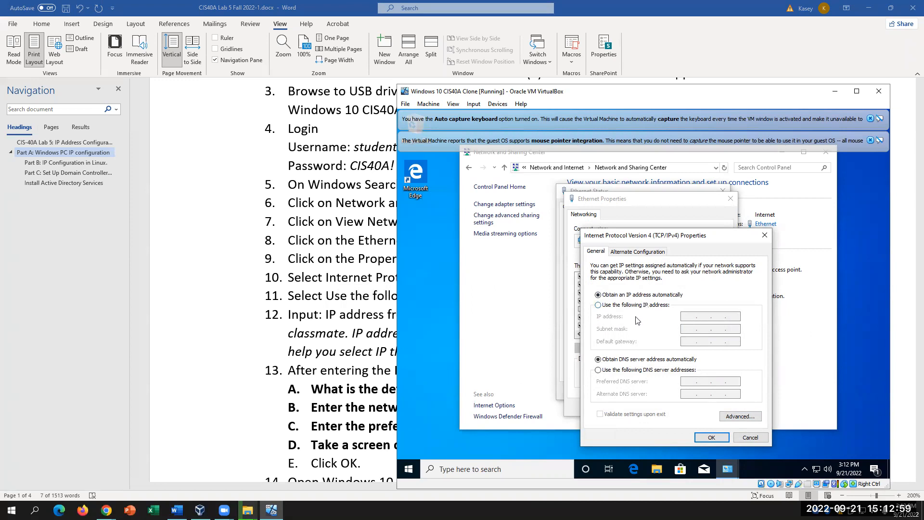
# - Choose 'Use the following IP address' in IPv4 Properties, then bring up the file copy progress window
pyautogui.click(598, 306)
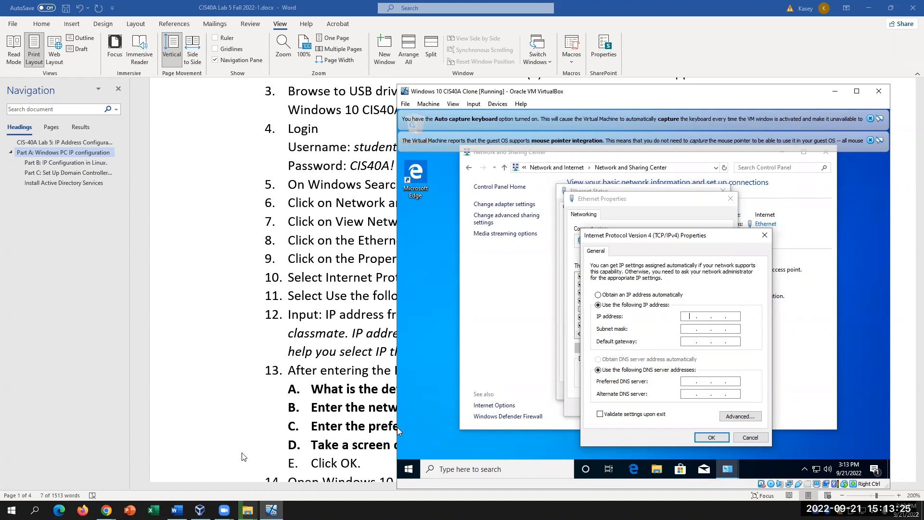
pyautogui.click(248, 510)
pyautogui.click(301, 462)
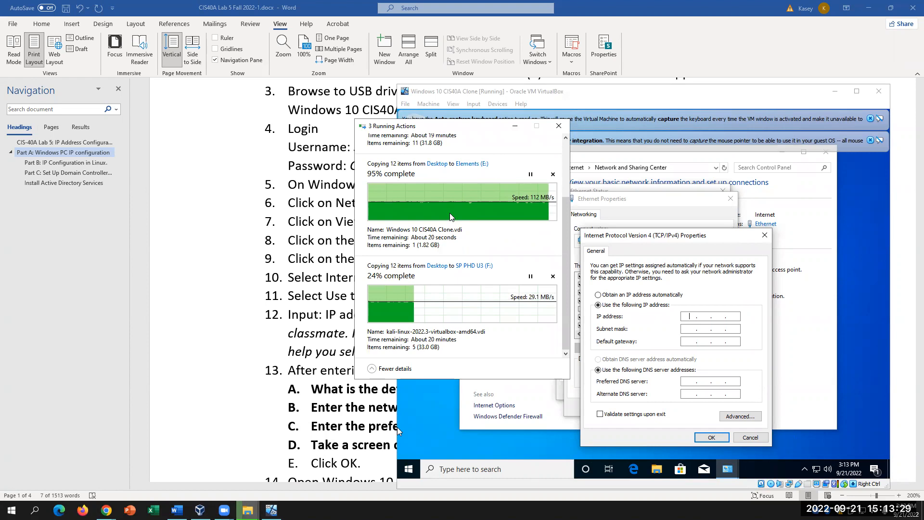
# - Let both Desktop-to-SP PHD U3 (F:) copy jobs continue, then bring the VM's IPv4 settings forward
pyautogui.scroll(1, 451, 216)
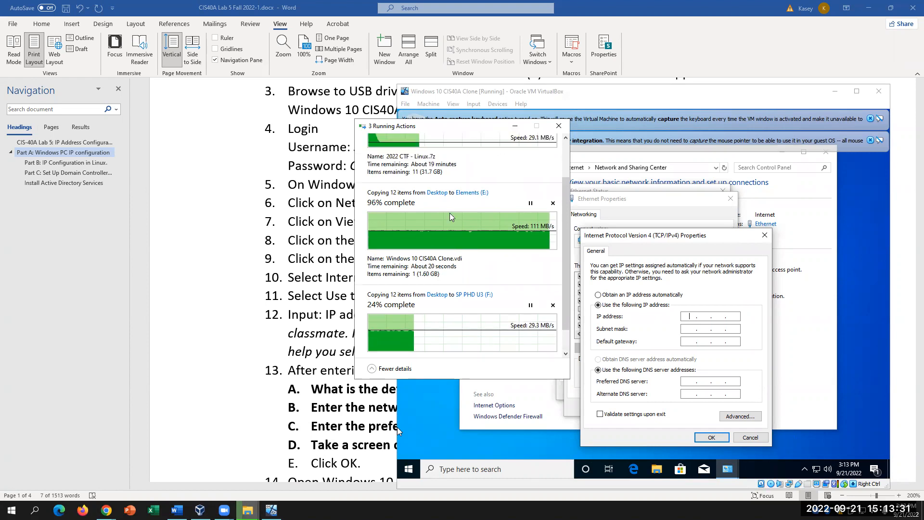
pyautogui.scroll(1, 450, 216)
pyautogui.scroll(1, 451, 217)
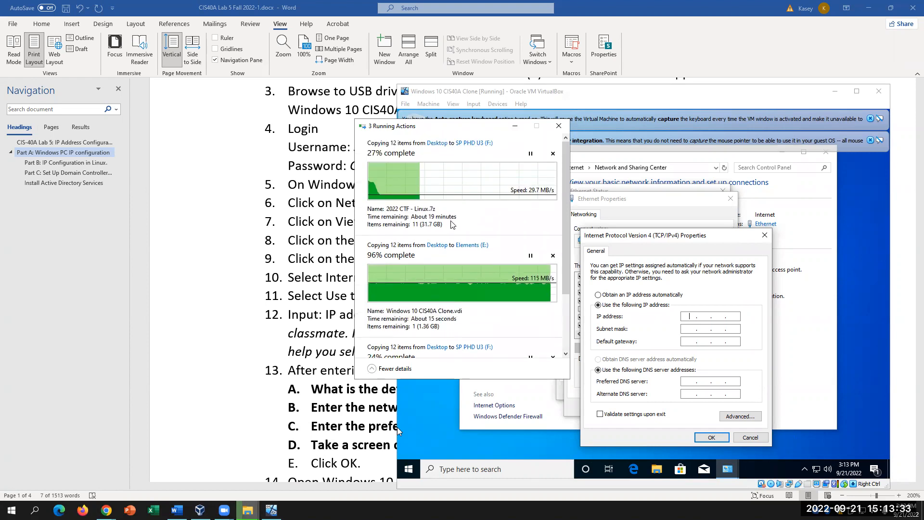
pyautogui.scroll(-1, 452, 229)
pyautogui.scroll(-2, 452, 229)
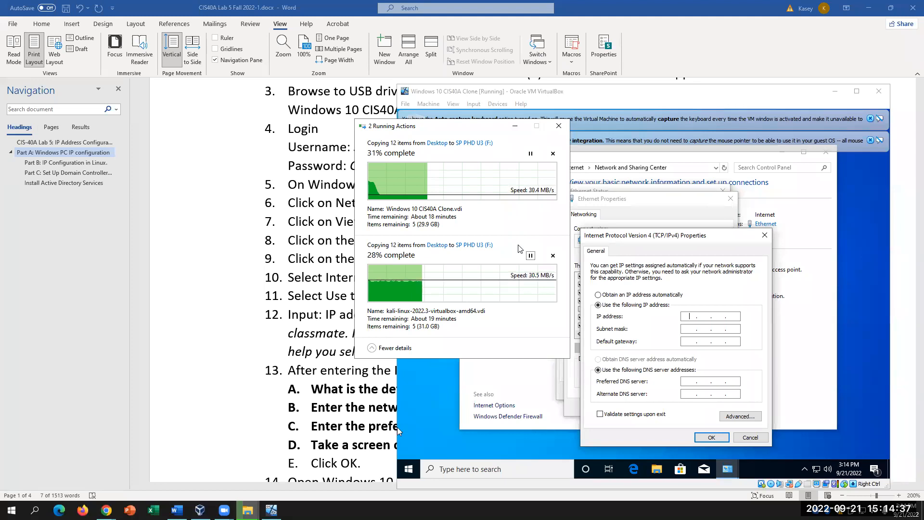
pyautogui.click(519, 245)
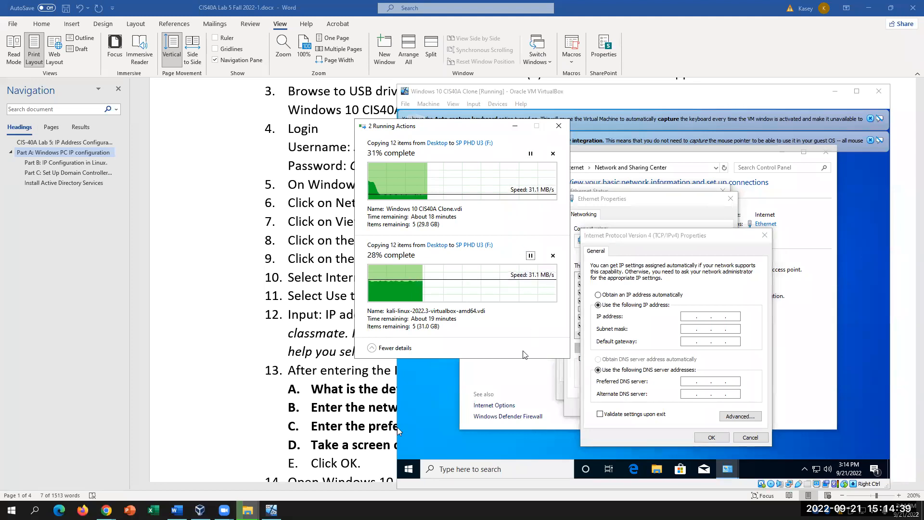
pyautogui.click(689, 318)
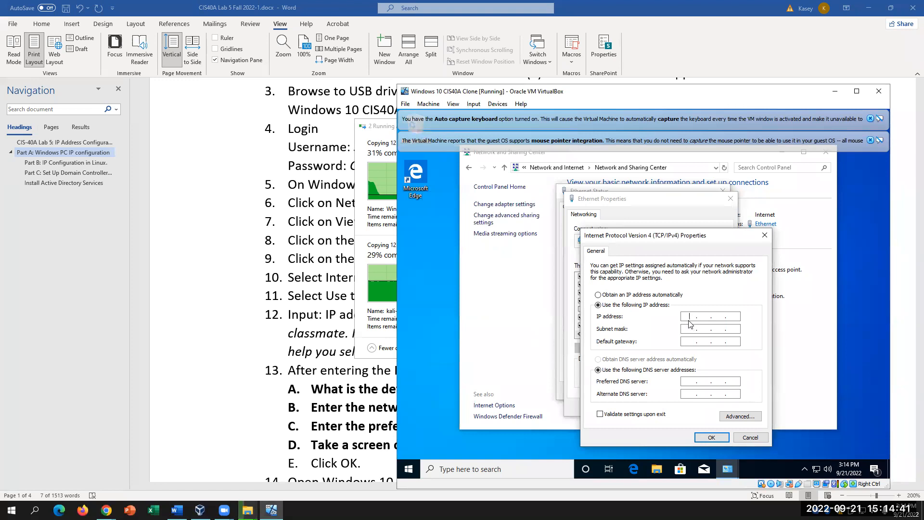
# - Enter IP address 172.50.0.101 and let the subnet mask auto-fill to 255.255.0.0
pyautogui.press('Right')
pyautogui.click(686, 316)
pyautogui.write('172 . 50 . 0 . 101')
pyautogui.click(687, 329)
# - Check the 172.50.0.101 address and subnet mask entries octet by octet
pyautogui.doubleClick(689, 329)
pyautogui.click(707, 316)
pyautogui.doubleClick(703, 316)
pyautogui.doubleClick(691, 316)
pyautogui.click(709, 329)
pyautogui.click(711, 316)
pyautogui.click(706, 316)
pyautogui.doubleClick(685, 317)
pyautogui.doubleClick(701, 316)
pyautogui.doubleClick(718, 316)
pyautogui.click(736, 316)
pyautogui.click(705, 316)
pyautogui.moveTo(711, 316); pyautogui.dragTo(701, 316)
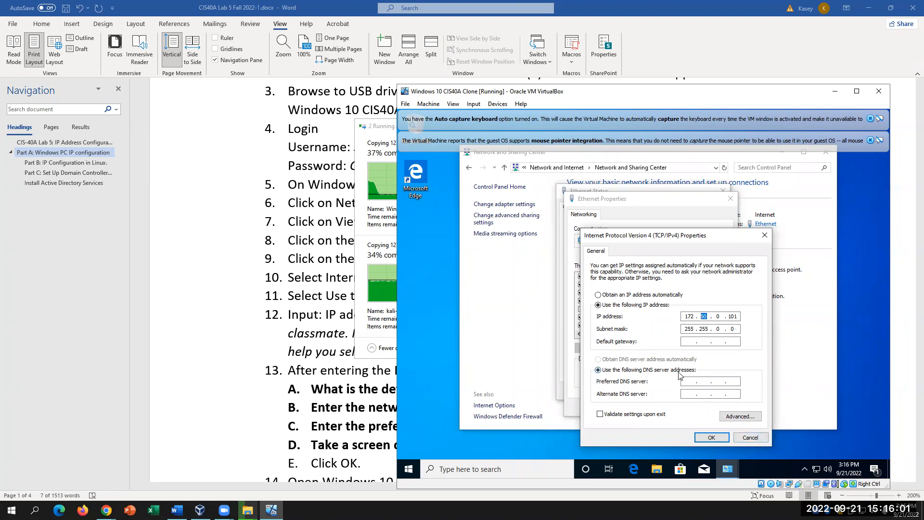
# - Enter default gateway 172.50.0.1 and preferred DNS server 172.50.0.10
pyautogui.click(688, 340)
pyautogui.write('172 . 50 . 0 . 1')
pyautogui.click(730, 382)
pyautogui.click(688, 378)
pyautogui.click(698, 384)
pyautogui.click(693, 384)
pyautogui.write('172')
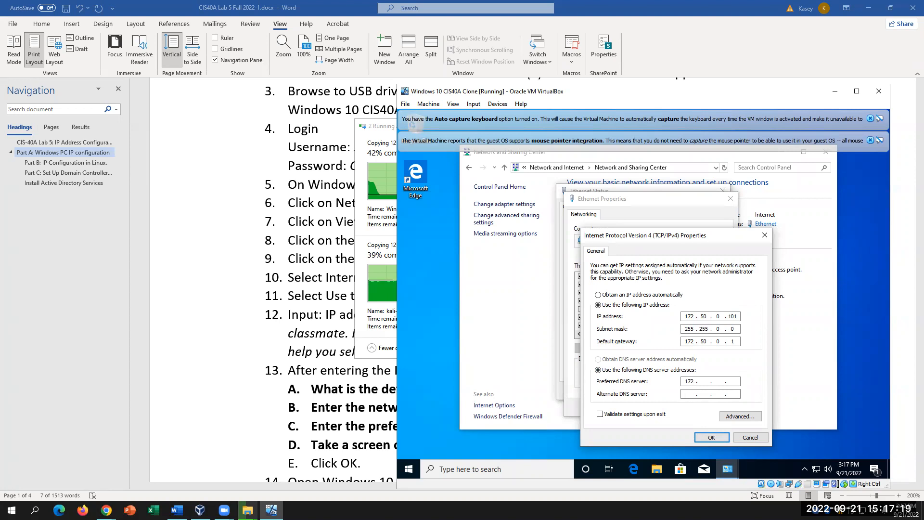
pyautogui.write('15010')
pyautogui.press('BackSpace')
pyautogui.press('BackSpace')
pyautogui.write('0')
# - Enter alternate DNS server 172.50.0.20 and recheck the preferred DNS octets
pyautogui.click(687, 393)
pyautogui.write('172 . 50 . 0')
pyautogui.doubleClick(732, 381)
pyautogui.click(735, 393)
pyautogui.doubleClick(704, 381)
pyautogui.click(700, 381)
# - Double-check the IP address and both DNS server entries octet by octet
pyautogui.doubleClick(697, 313)
pyautogui.moveTo(691, 316); pyautogui.dragTo(683, 316)
pyautogui.click(706, 381)
pyautogui.doubleClick(689, 381)
pyautogui.click(732, 381)
pyautogui.doubleClick(732, 394)
pyautogui.click(736, 382)
# - In the lab document, go through questions 13A–13D on subnet mask, gateway, DNS and screen capture
pyautogui.click(396, 365)
pyautogui.press('Right')
pyautogui.scroll(-2, 488, 389)
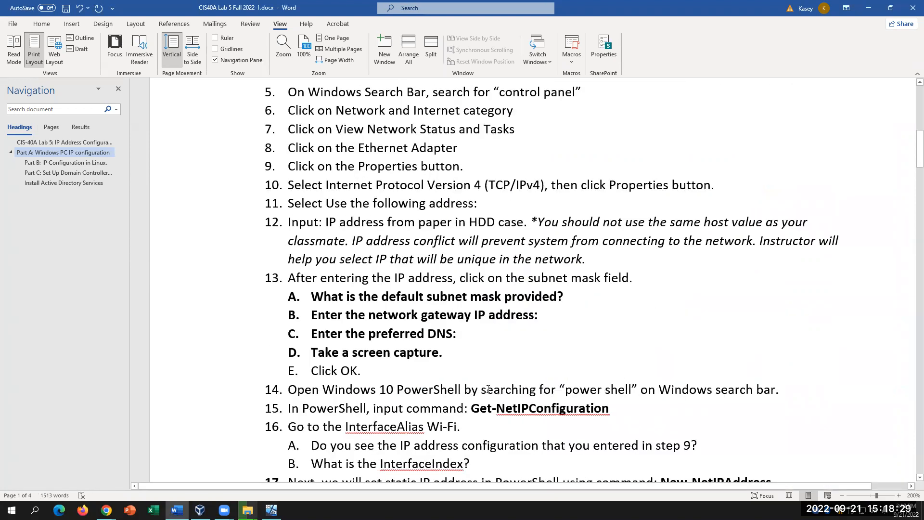
pyautogui.click(565, 290)
pyautogui.click(552, 321)
pyautogui.click(491, 336)
pyautogui.click(478, 354)
# - Scroll the lab document ahead to step 17 and back, then return to the VM
pyautogui.scroll(-2, 545, 432)
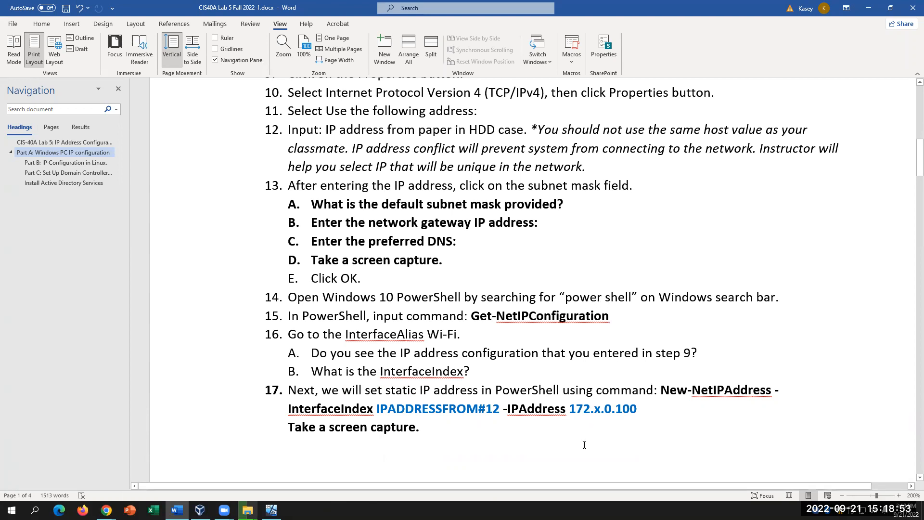
pyautogui.scroll(3, 572, 467)
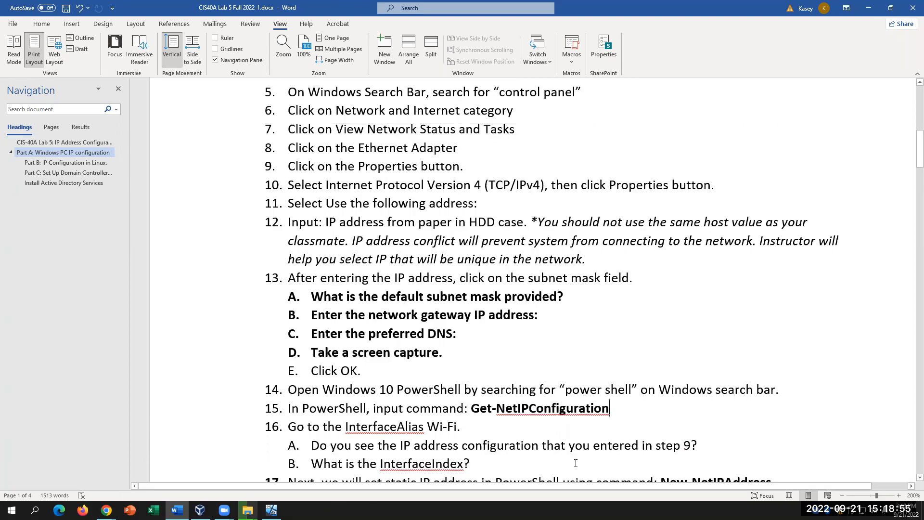
pyautogui.scroll(-3, 575, 463)
pyautogui.scroll(-1, 576, 462)
pyautogui.scroll(2, 575, 463)
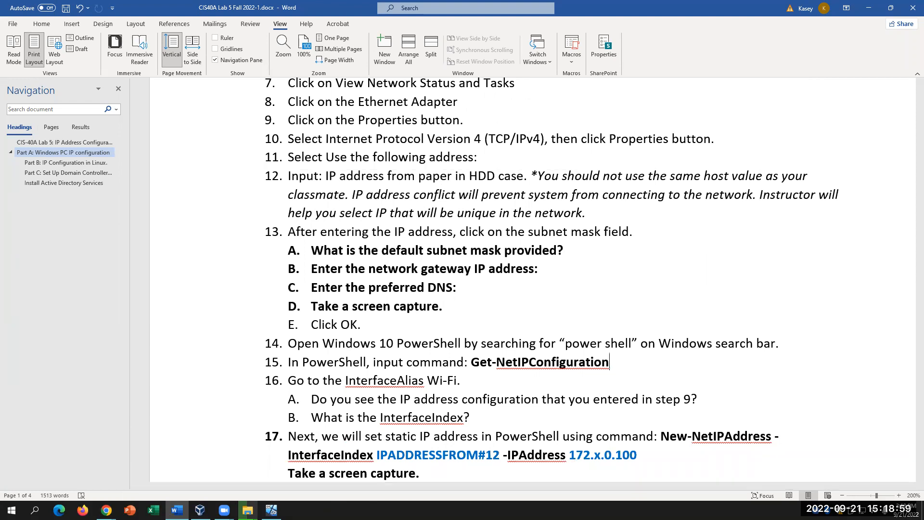
pyautogui.click(271, 510)
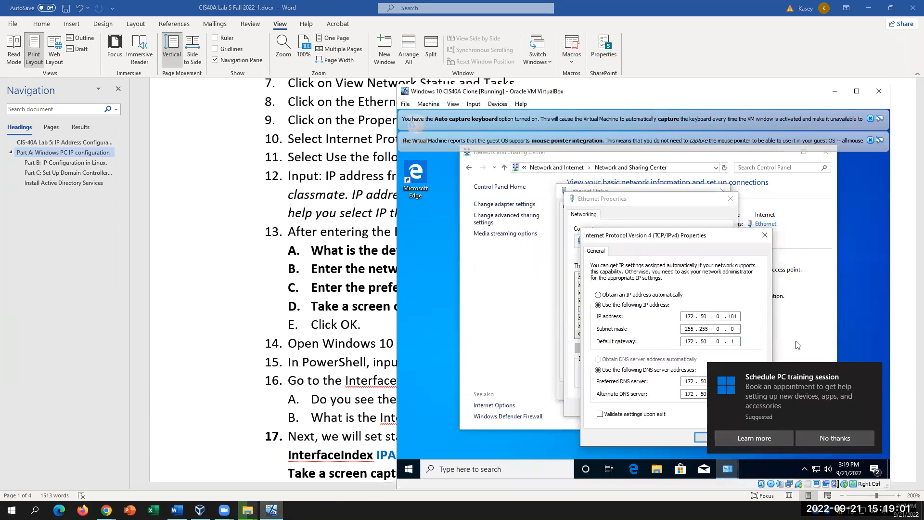
# - Dismiss the training notification, save the IPv4 settings with OK, and select the TCP/IPv6 entry
pyautogui.click(841, 441)
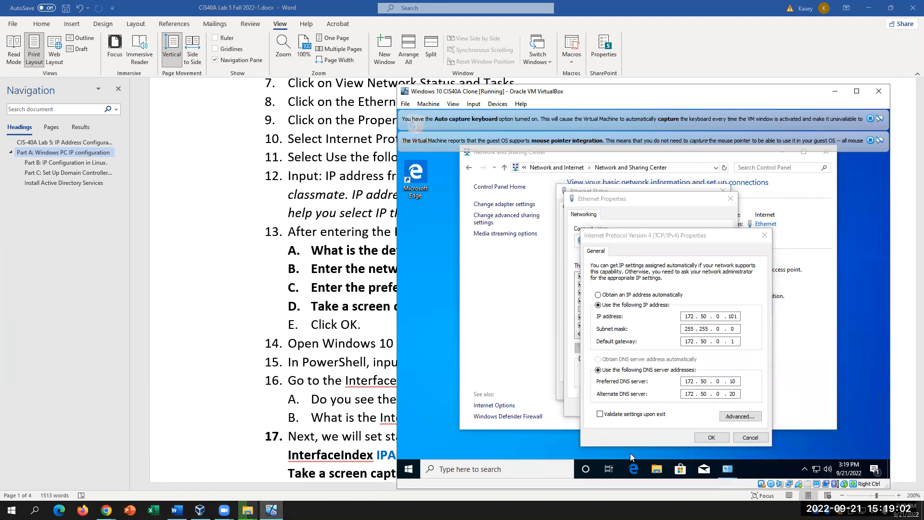
pyautogui.click(710, 438)
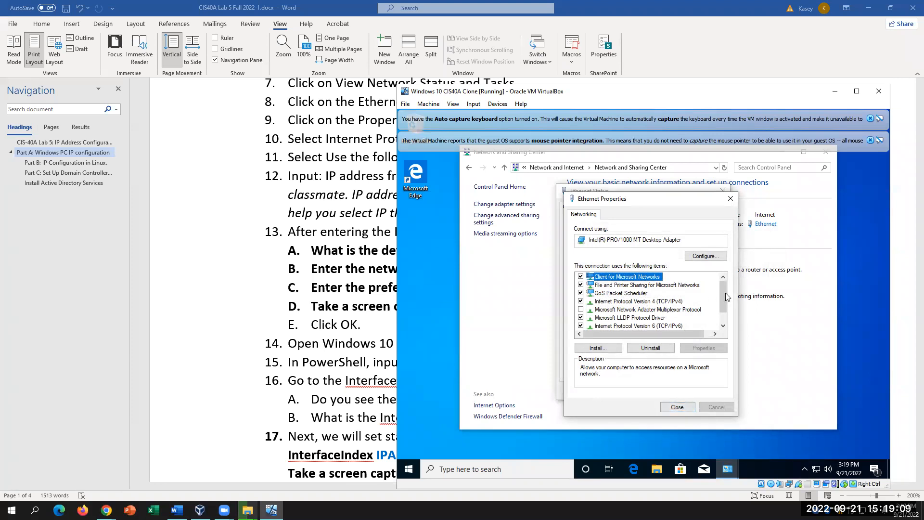
pyautogui.moveTo(725, 292); pyautogui.dragTo(728, 310)
pyautogui.click(662, 285)
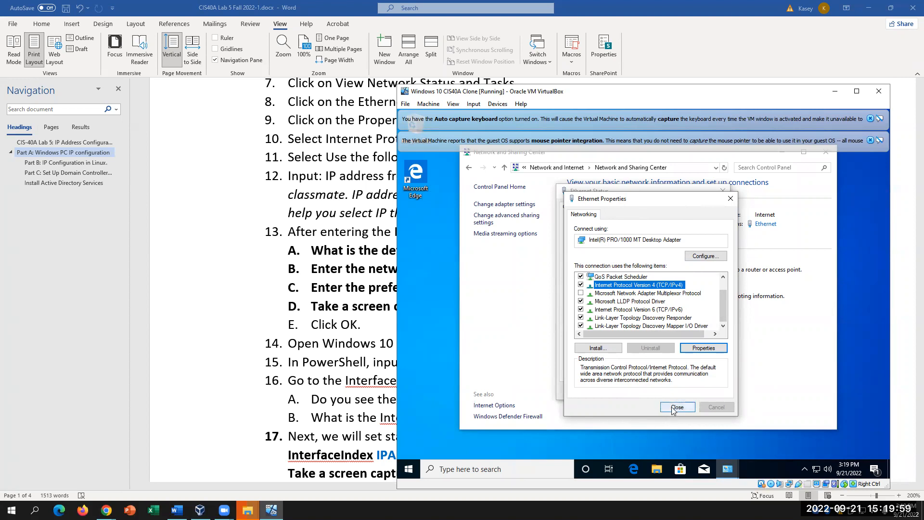
pyautogui.click(669, 309)
# - Close IPv6 Properties unchanged and Ethernet Properties, then search the guest for 'POWERSHE'
pyautogui.click(703, 348)
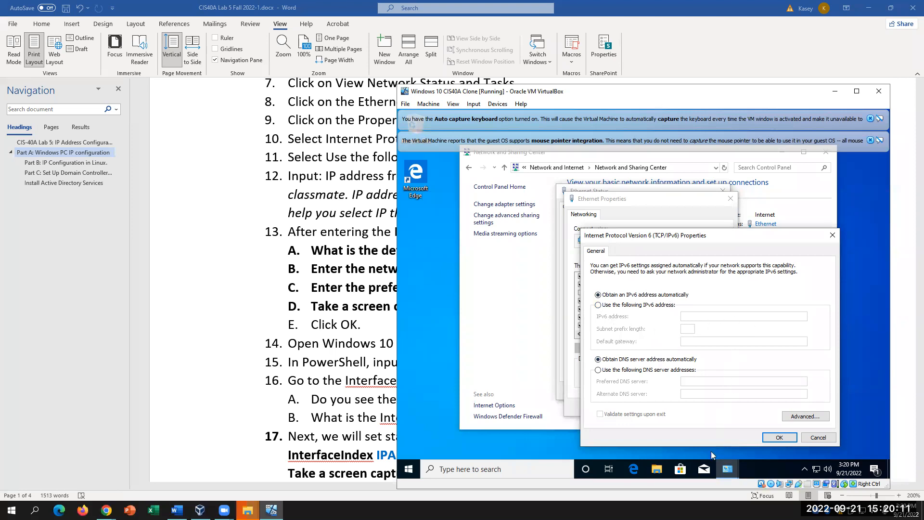
pyautogui.click(814, 439)
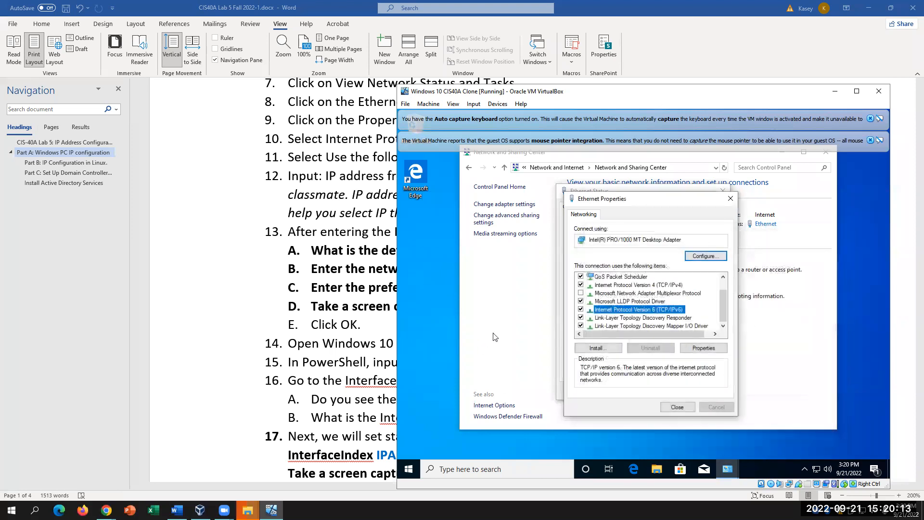
pyautogui.click(662, 408)
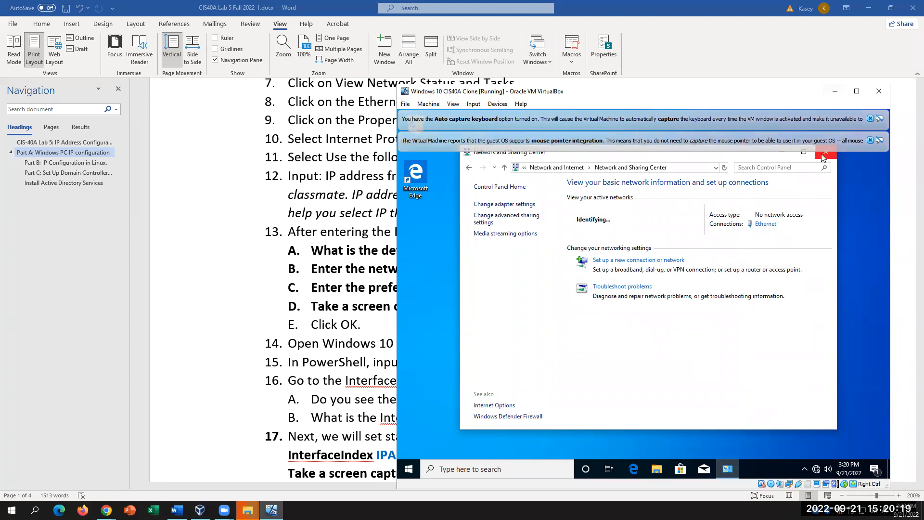
pyautogui.click(509, 474)
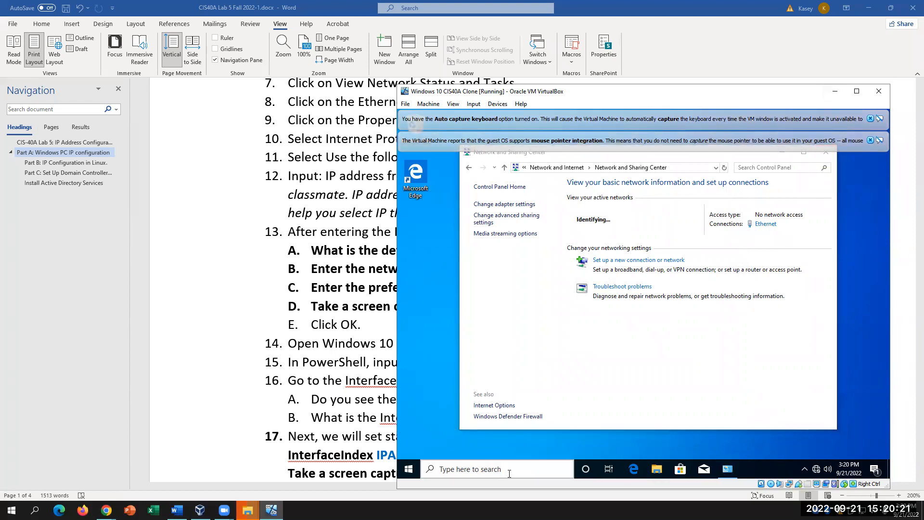
pyautogui.write('P')
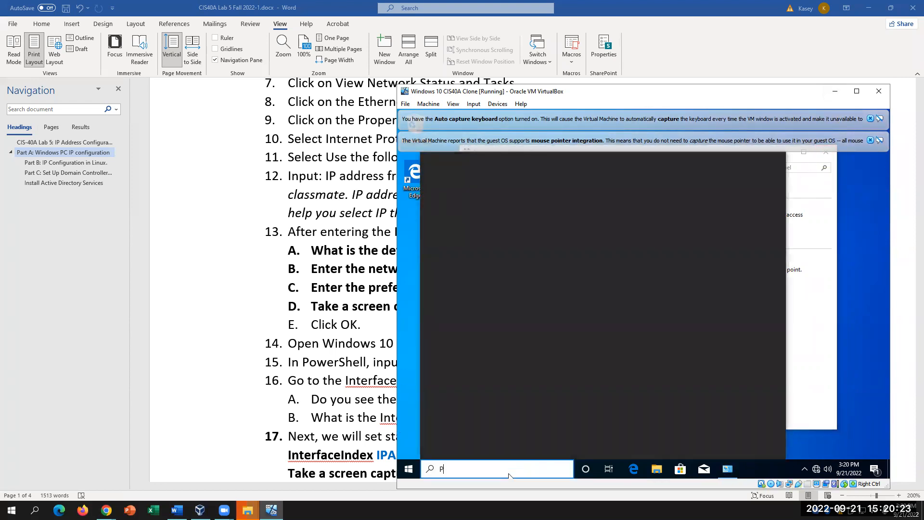
pyautogui.write('OWERSHE')
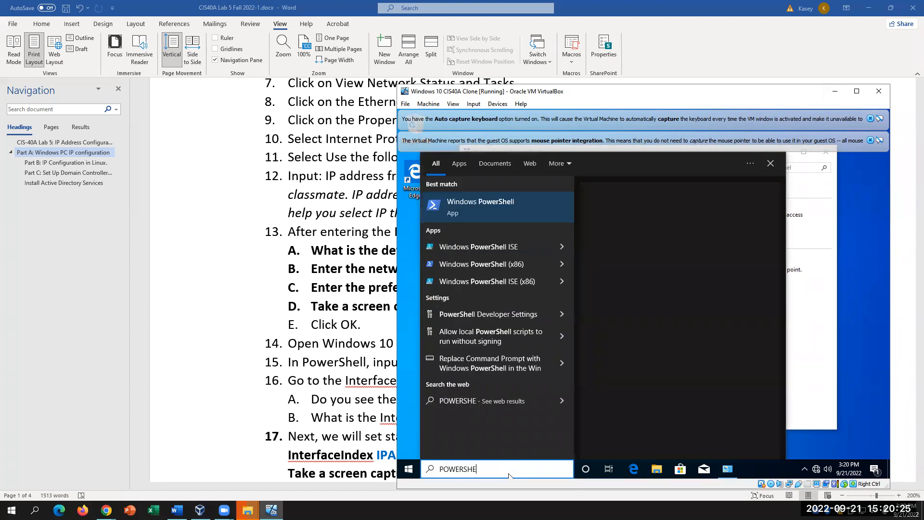
# - Launch guest PowerShell with console font size 24, then select Get-NetIPConfiguration in Word's step 15
pyautogui.click(487, 211)
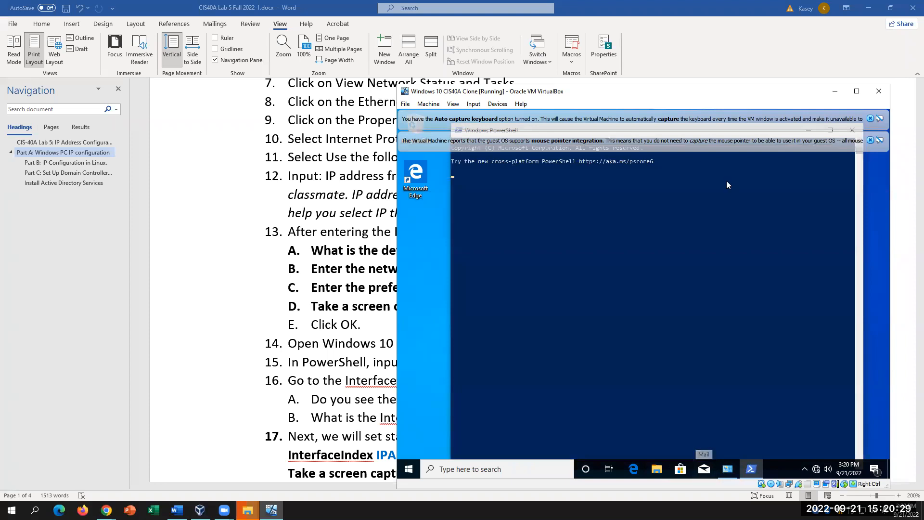
pyautogui.click(870, 140)
pyautogui.click(870, 119)
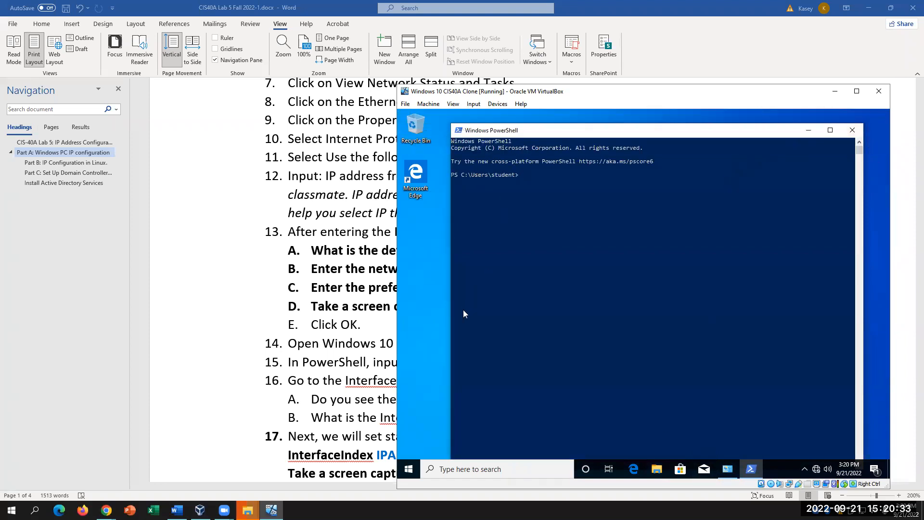
pyautogui.click(460, 130)
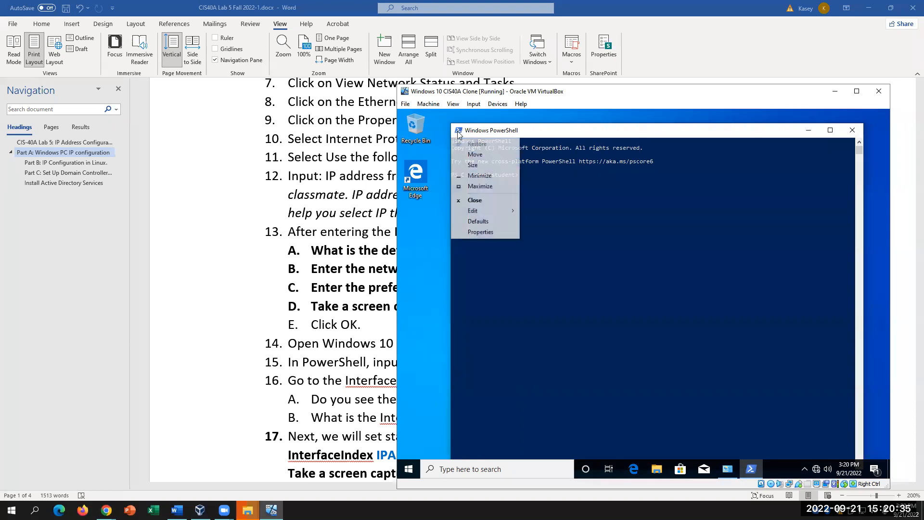
pyautogui.click(480, 231)
pyautogui.click(498, 154)
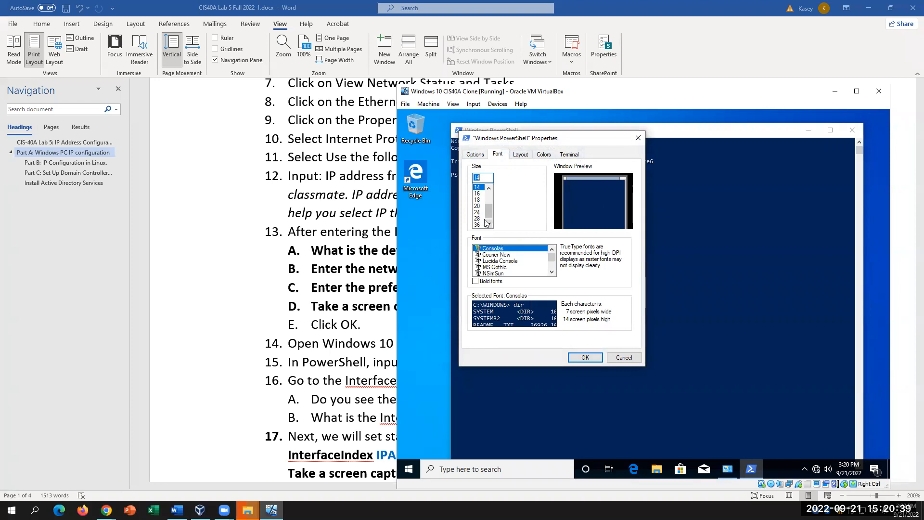
pyautogui.click(477, 211)
pyautogui.click(578, 357)
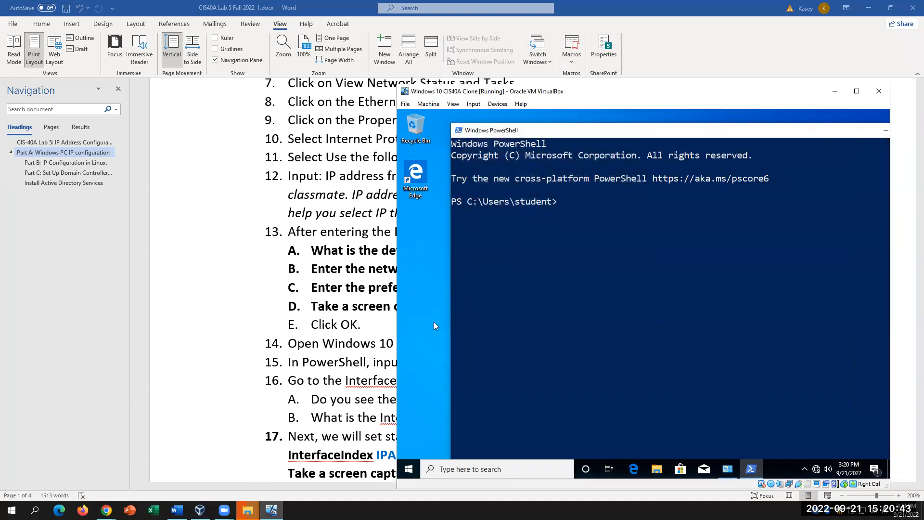
pyautogui.click(395, 340)
pyautogui.moveTo(611, 368); pyautogui.dragTo(471, 364)
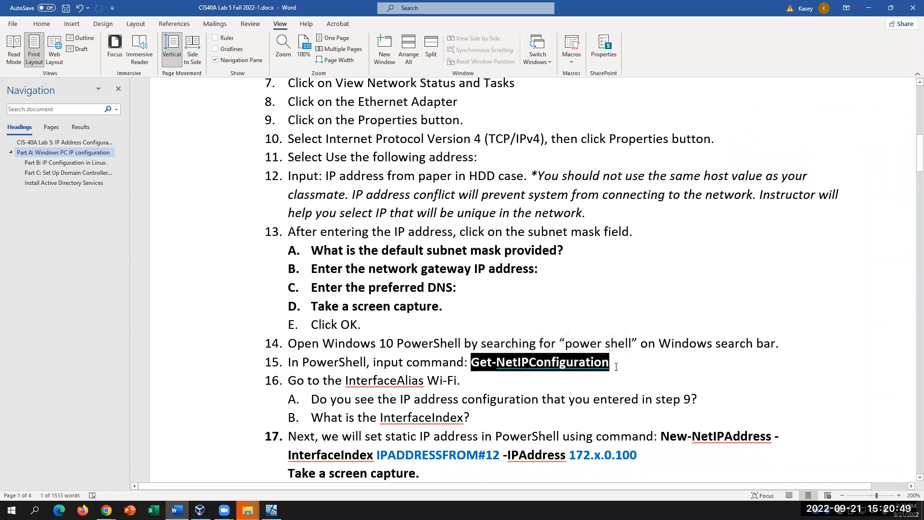
# - Change step 17's New-NetIPAddress address from 172.x.0.100 to 172.x.0.101, then select the 101
pyautogui.click(663, 404)
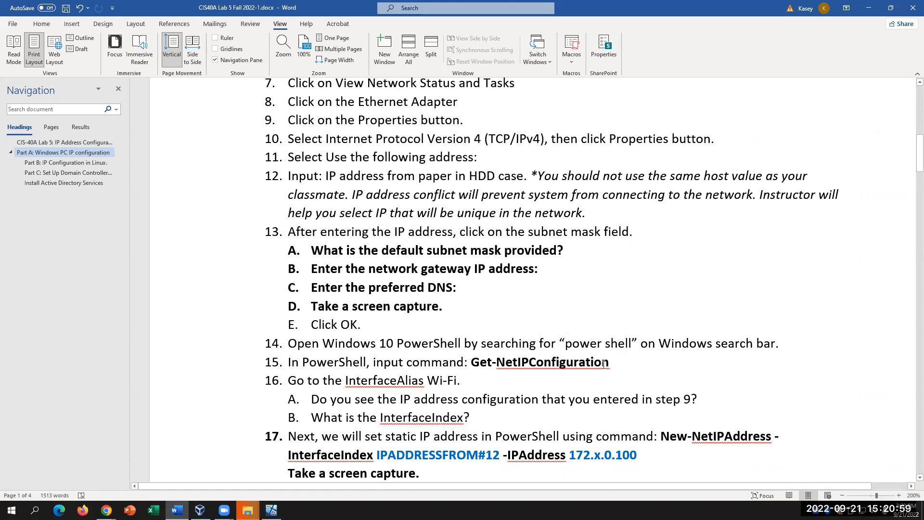
pyautogui.scroll(-1, 582, 448)
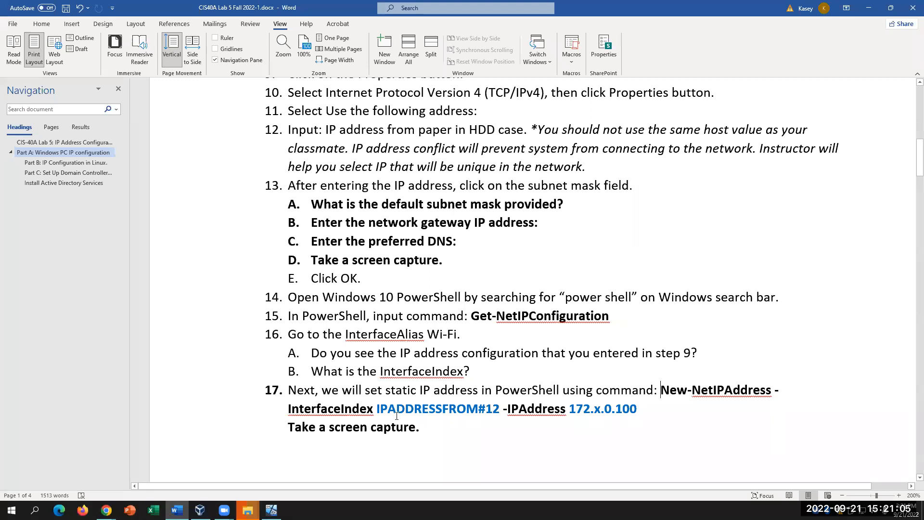
pyautogui.moveTo(386, 390); pyautogui.dragTo(677, 409)
pyautogui.click(694, 413)
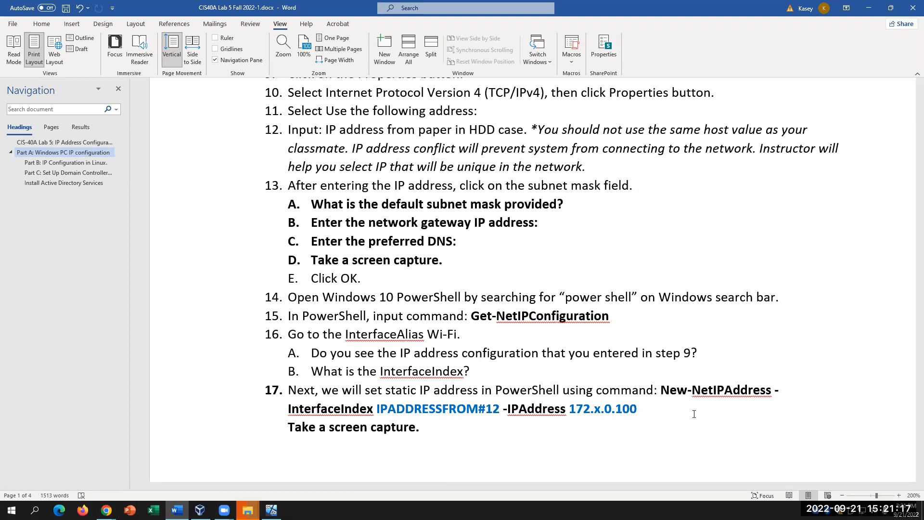
pyautogui.click(495, 408)
pyautogui.hotkey('ctrl', 'z')
pyautogui.write('1')
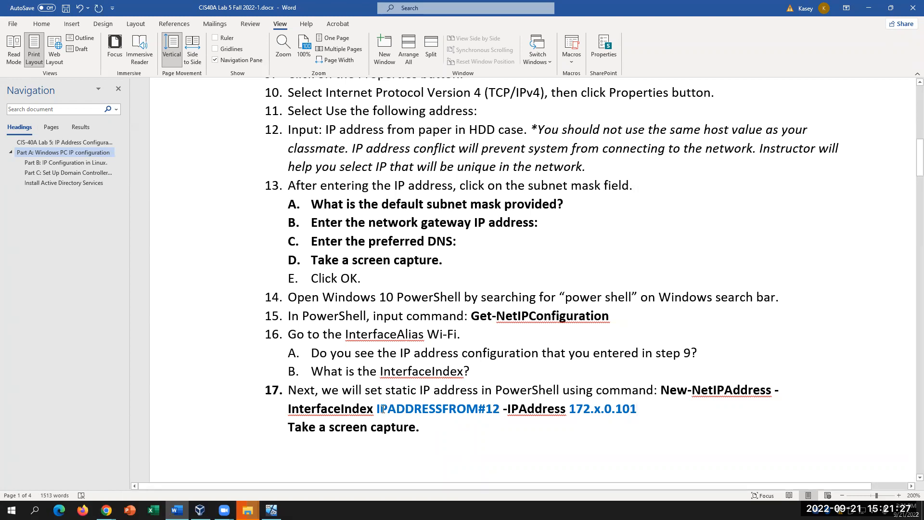
pyautogui.moveTo(377, 409); pyautogui.dragTo(501, 409)
pyautogui.moveTo(637, 409); pyautogui.dragTo(615, 414)
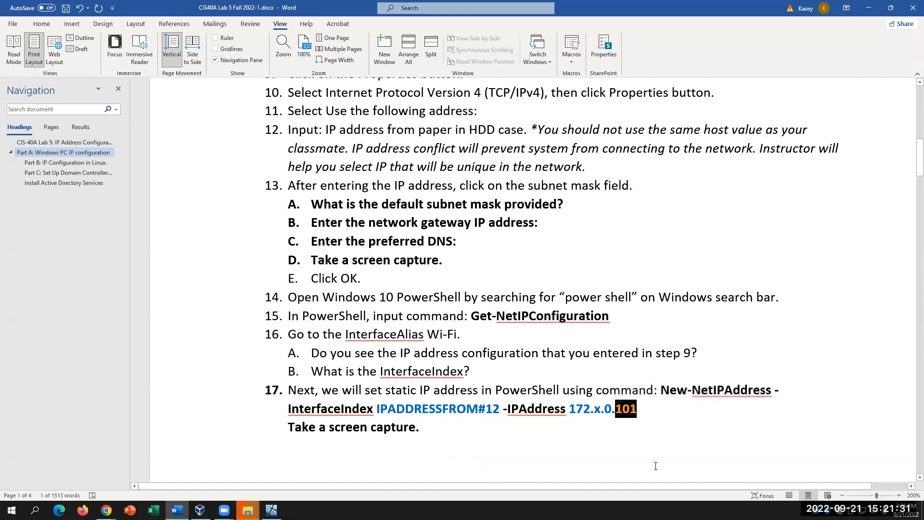
# - Highlight 101 yellow, then check the parts of step 17's New-NetIPAddress command
pyautogui.click(41, 24)
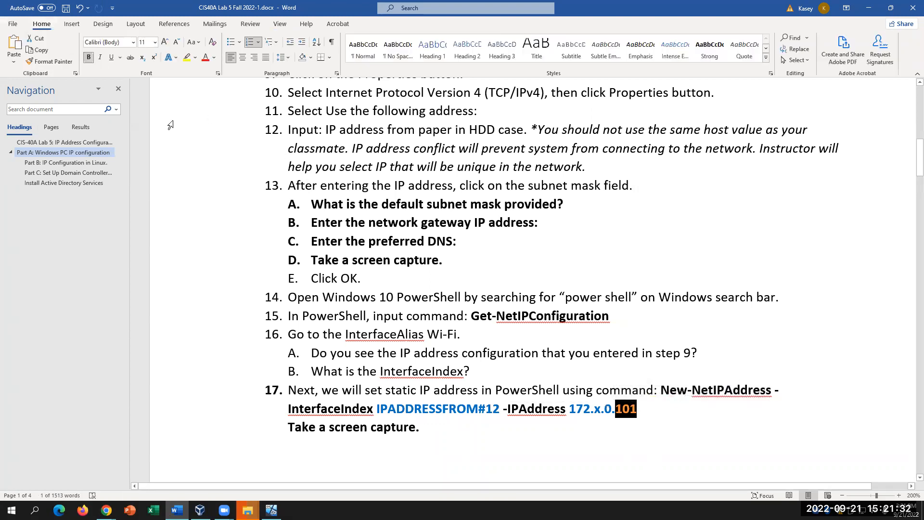
pyautogui.click(186, 57)
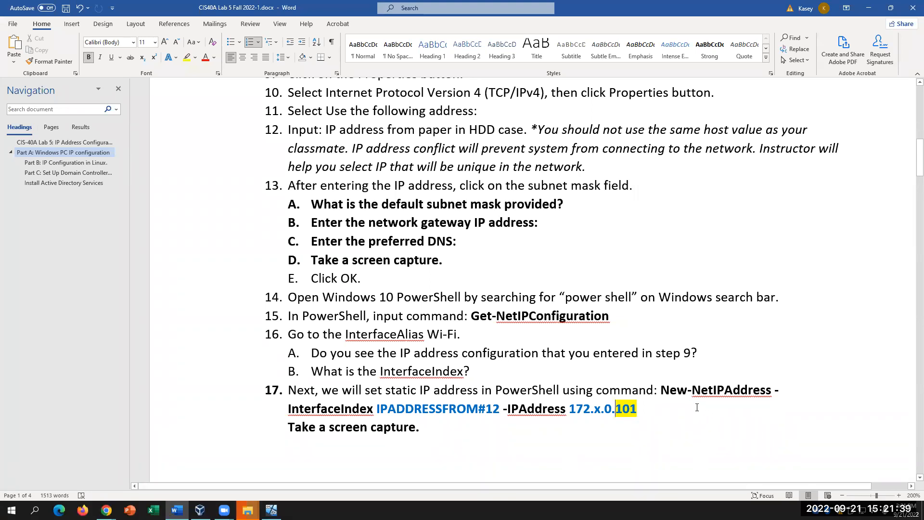
pyautogui.moveTo(660, 390); pyautogui.dragTo(774, 390)
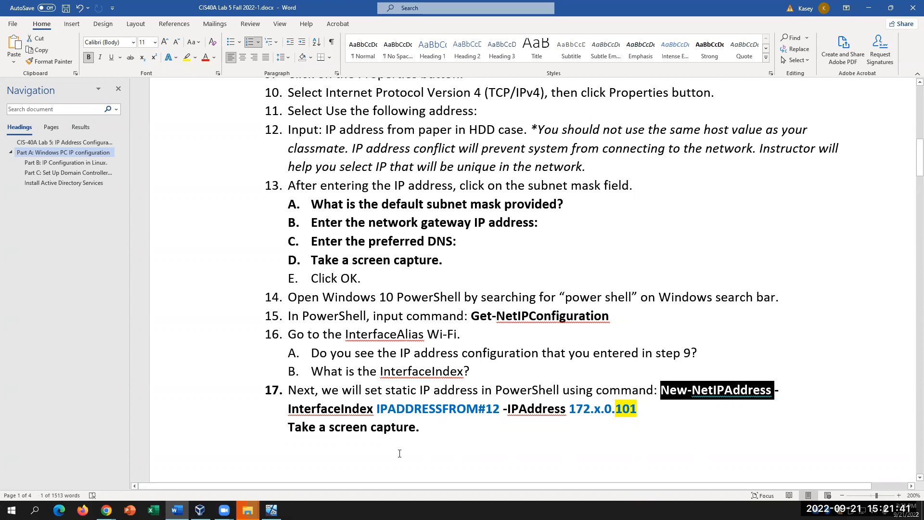
pyautogui.moveTo(287, 409); pyautogui.dragTo(507, 408)
pyautogui.click(471, 412)
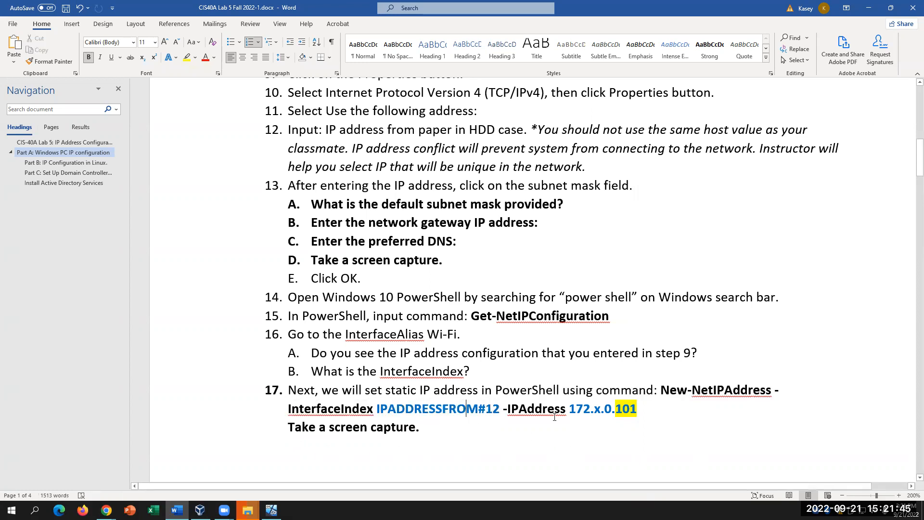
pyautogui.moveTo(637, 409); pyautogui.dragTo(550, 414)
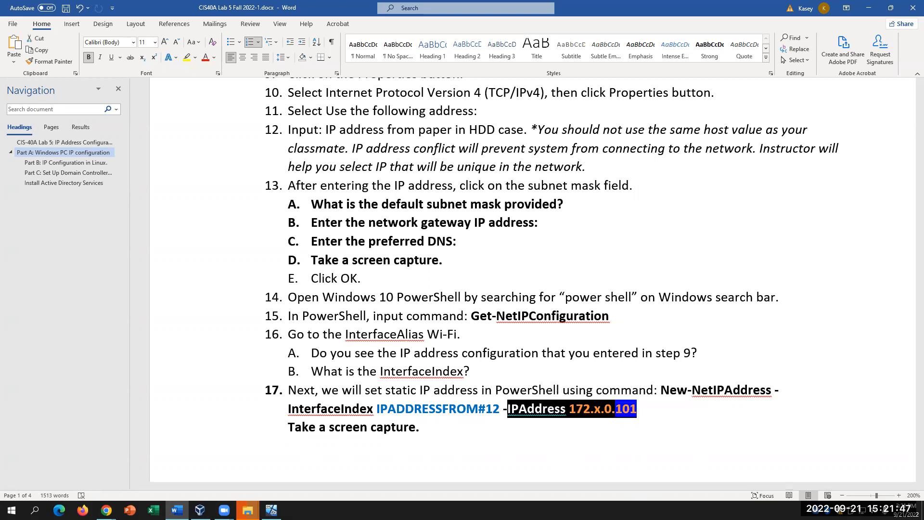
pyautogui.click(655, 421)
pyautogui.moveTo(636, 409); pyautogui.dragTo(569, 409)
pyautogui.moveTo(494, 413); pyautogui.dragTo(377, 410)
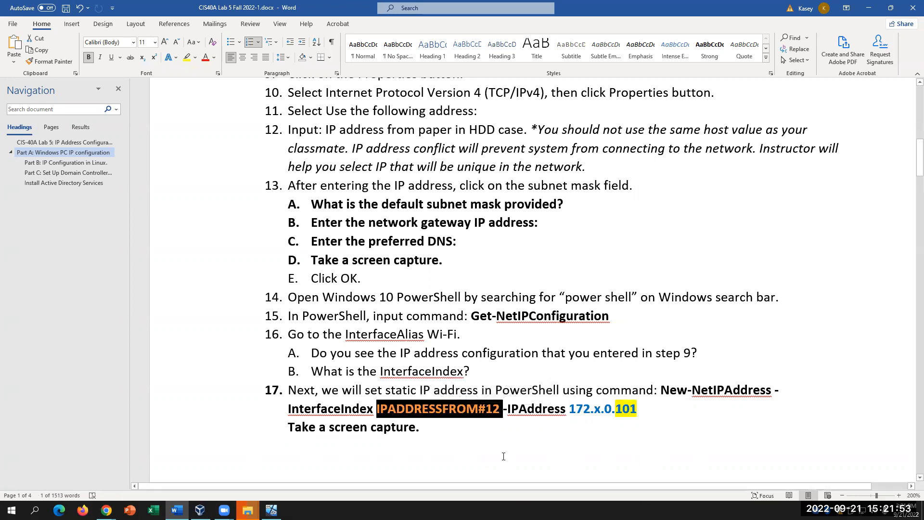
pyautogui.click(565, 454)
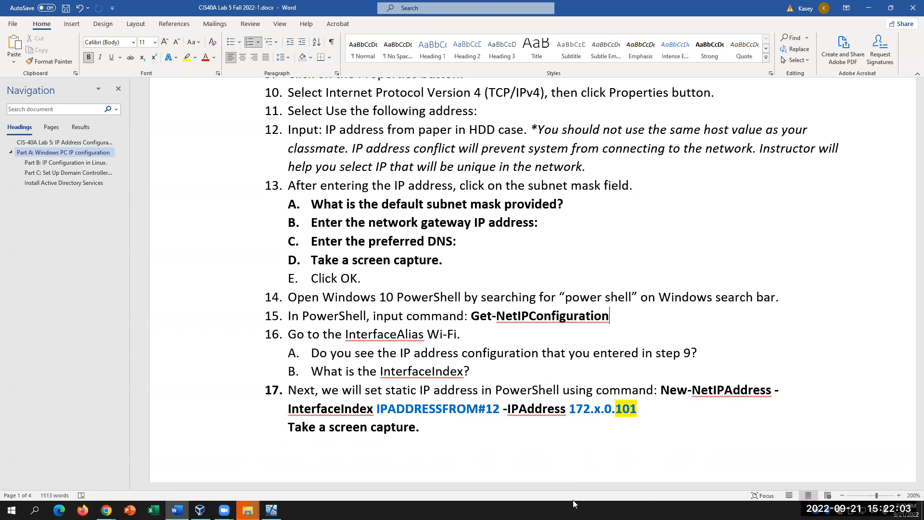
# - Compare step 12's IP instructions and step 15's Get-NetIPConfiguration with step 17's placeholder
pyautogui.moveTo(289, 129); pyautogui.dragTo(591, 168)
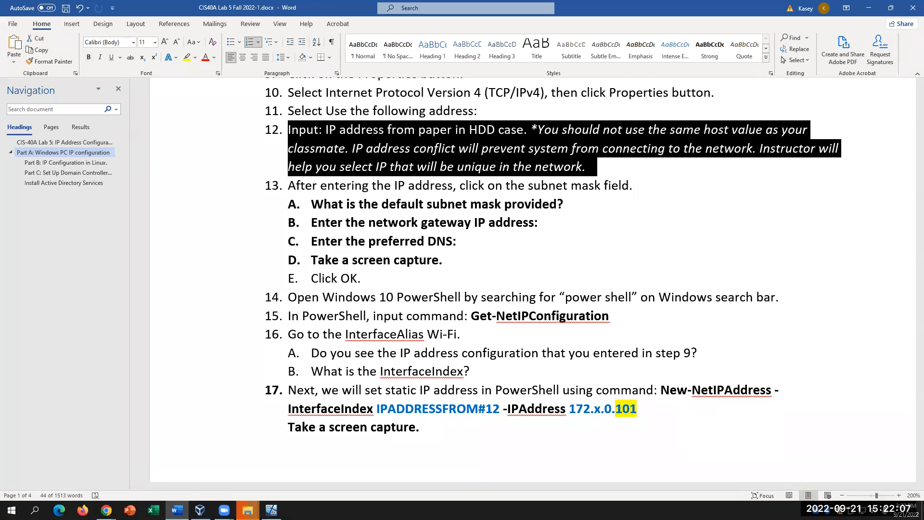
pyautogui.moveTo(609, 315); pyautogui.dragTo(471, 316)
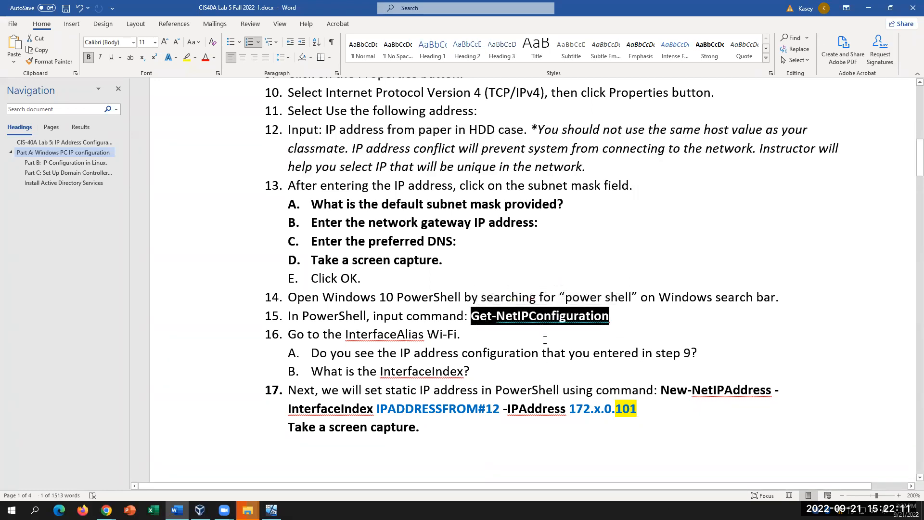
pyautogui.moveTo(502, 409); pyautogui.dragTo(376, 409)
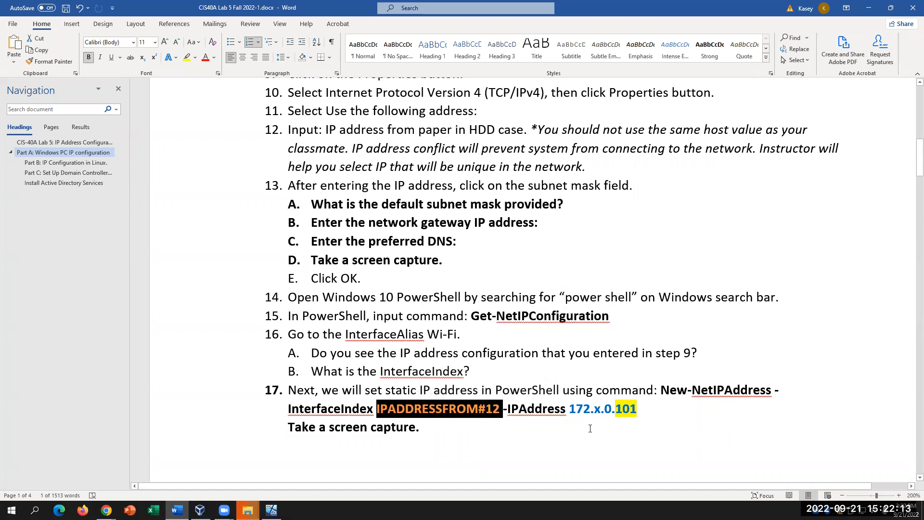
pyautogui.moveTo(640, 409); pyautogui.dragTo(614, 411)
pyautogui.click(701, 460)
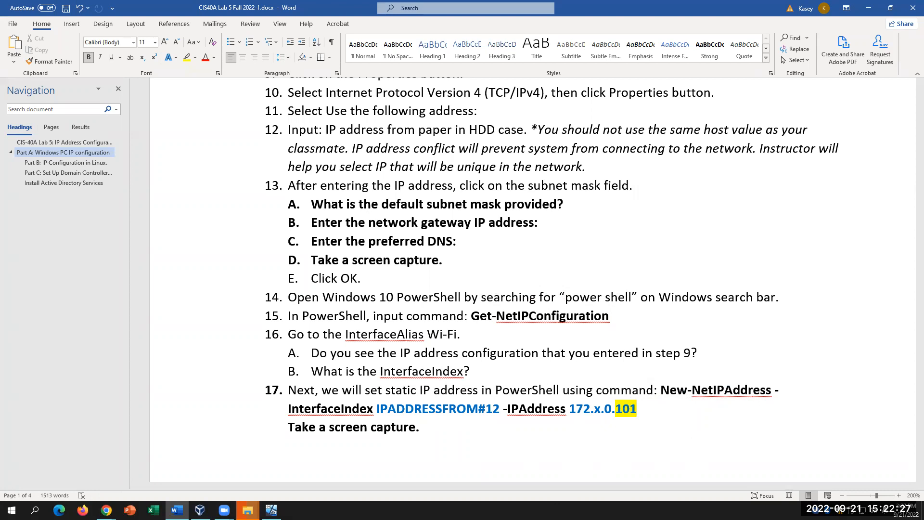
pyautogui.click(484, 253)
pyautogui.click(450, 434)
# - Skip the already-existing files in both interrupted copies to SP PHD U3, then return to Word
pyautogui.moveTo(248, 509)
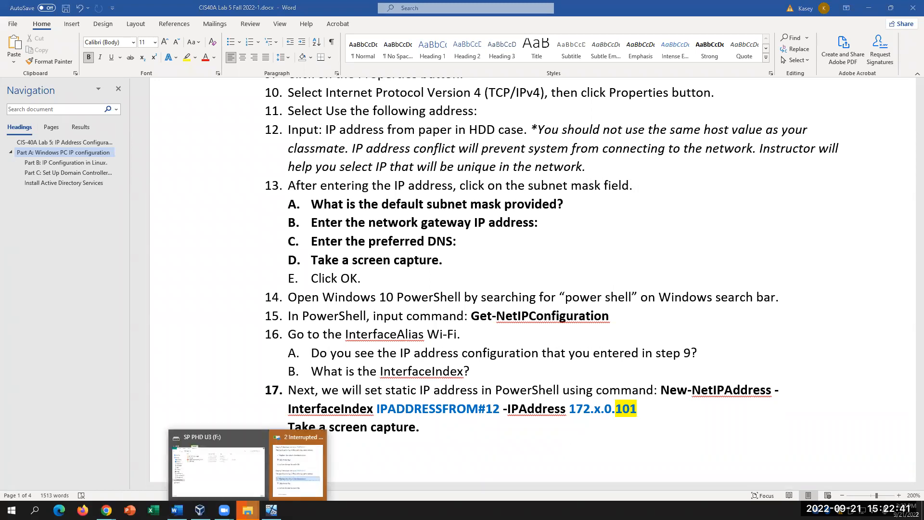
pyautogui.click(298, 473)
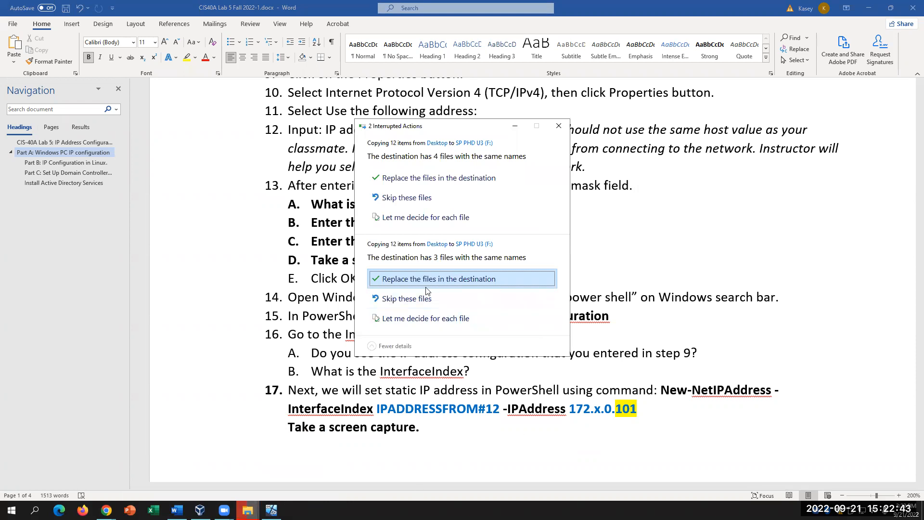
pyautogui.click(413, 299)
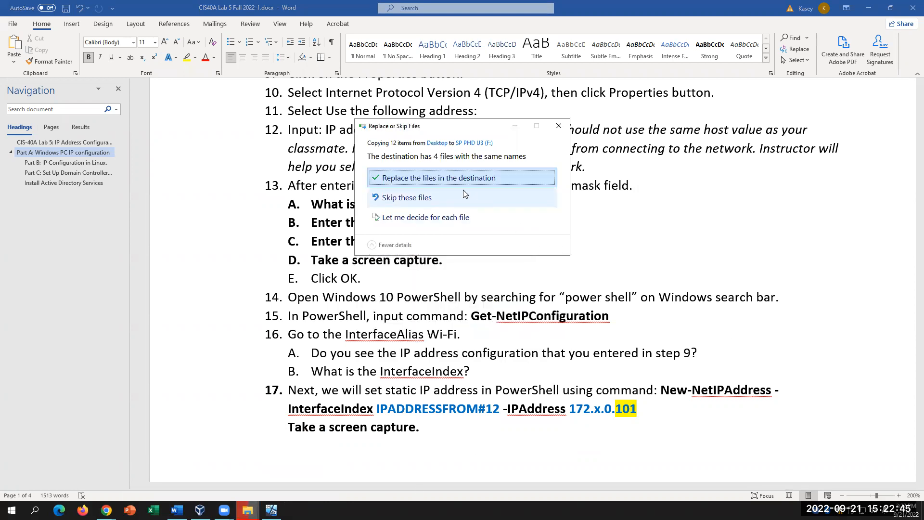
pyautogui.click(431, 199)
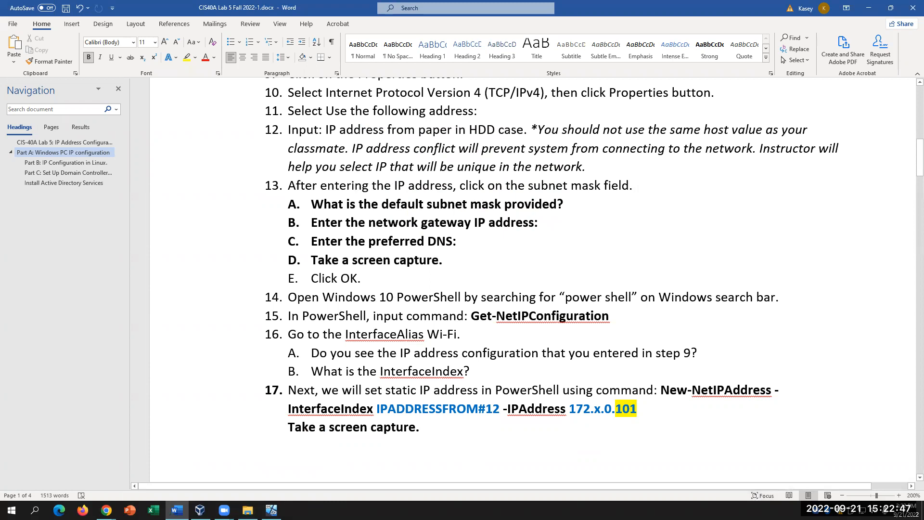
pyautogui.click(248, 509)
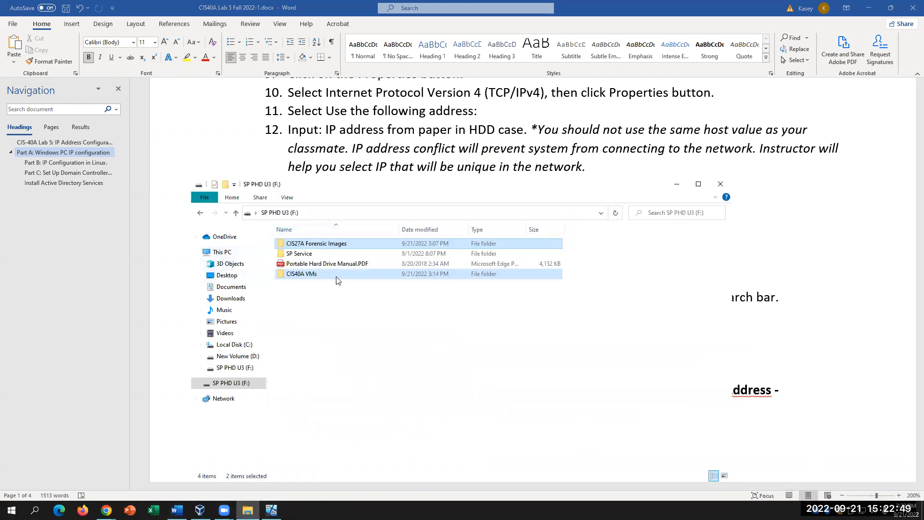
pyautogui.click(477, 386)
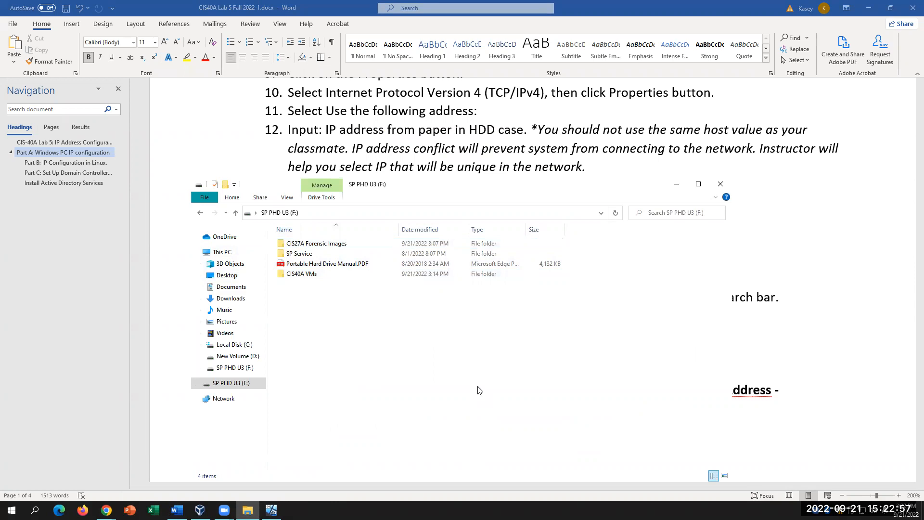
pyautogui.hotkey('alt', 'Tab')
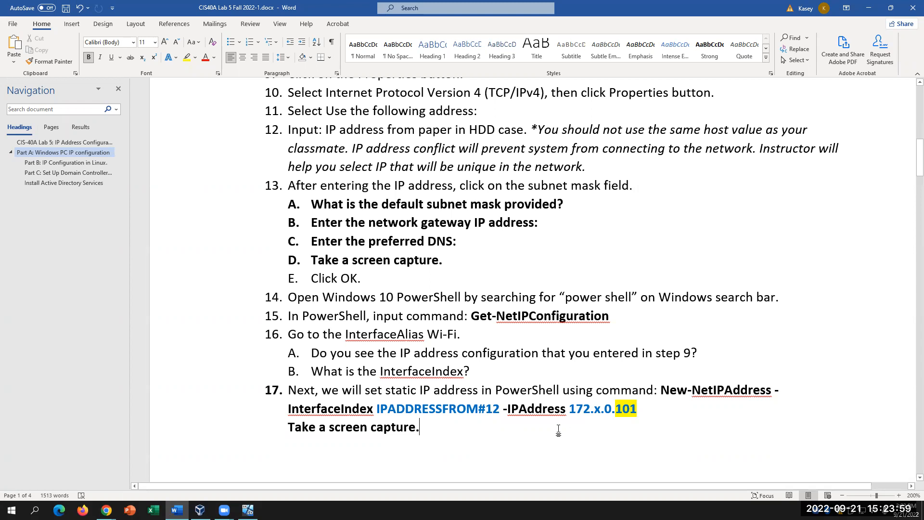
pyautogui.scroll(-3, 559, 428)
pyautogui.scroll(-2, 560, 431)
pyautogui.scroll(-1, 560, 426)
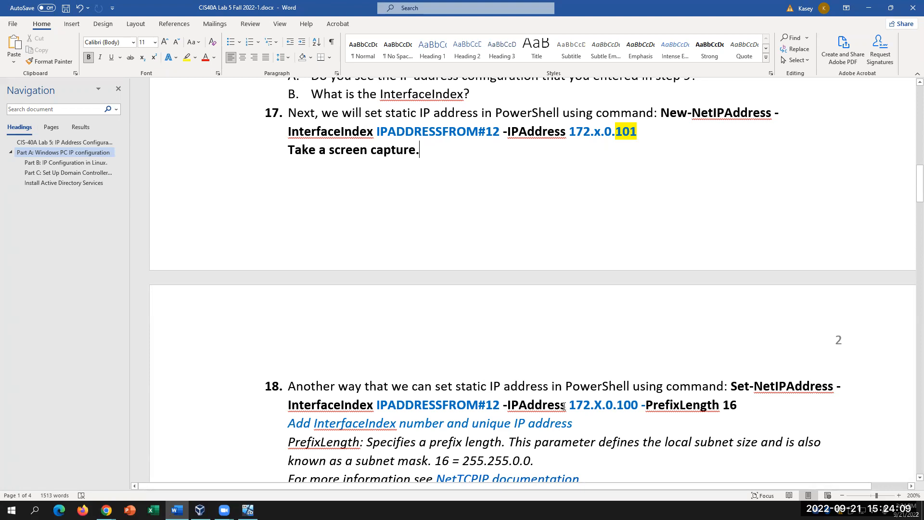
pyautogui.click(635, 409)
pyautogui.press('BackSpace')
pyautogui.write('1')
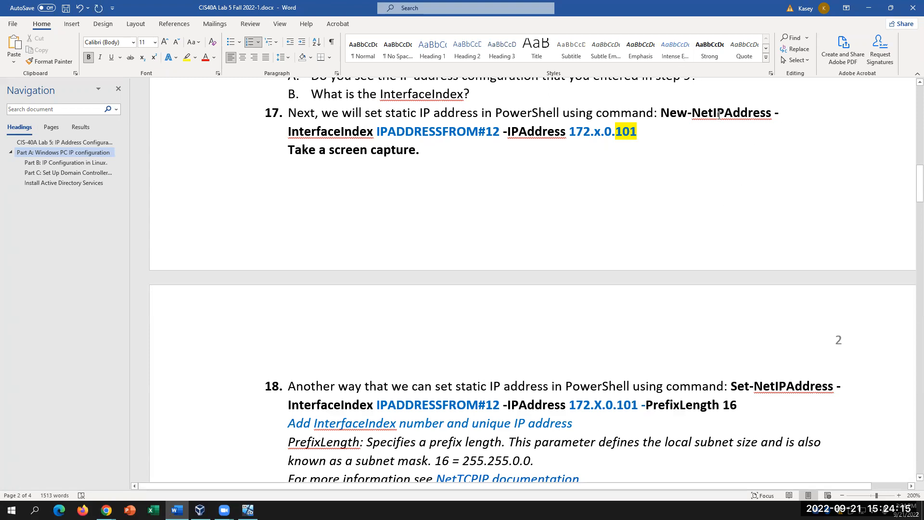
pyautogui.moveTo(662, 115); pyautogui.dragTo(645, 135)
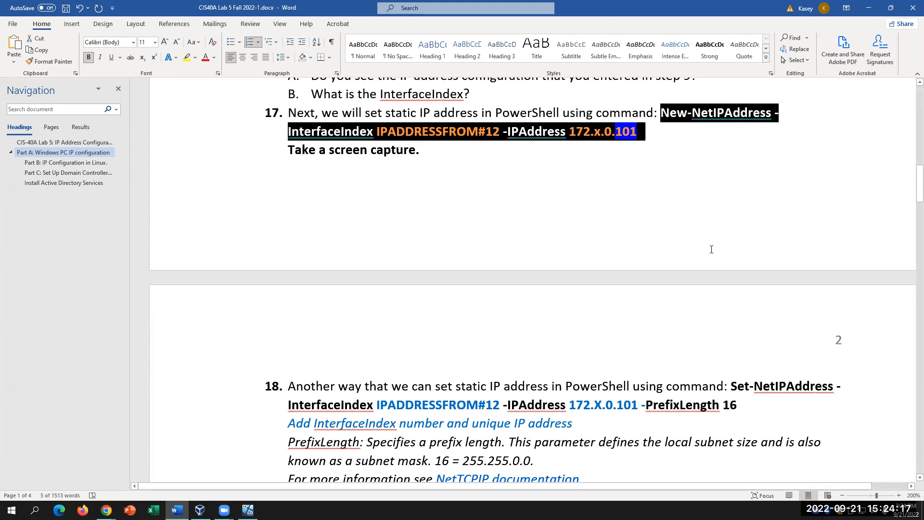
pyautogui.click(753, 407)
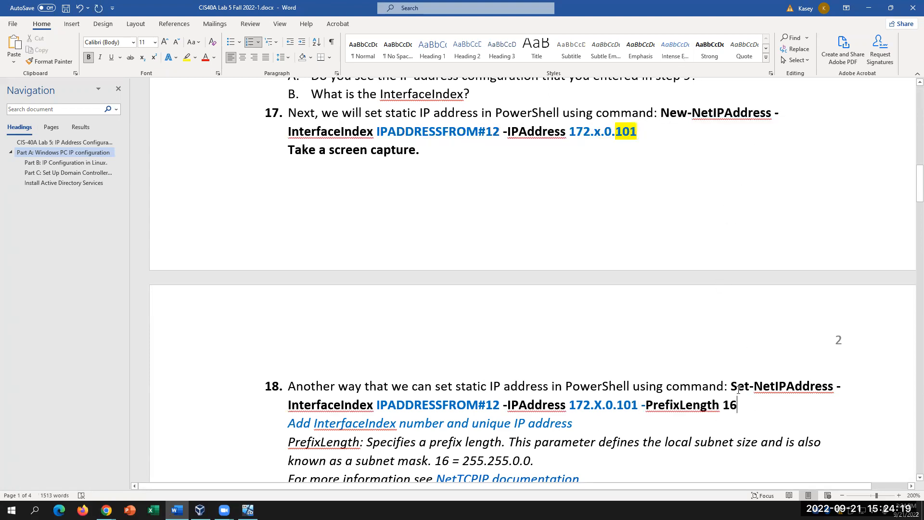
pyautogui.moveTo(731, 385); pyautogui.dragTo(769, 403)
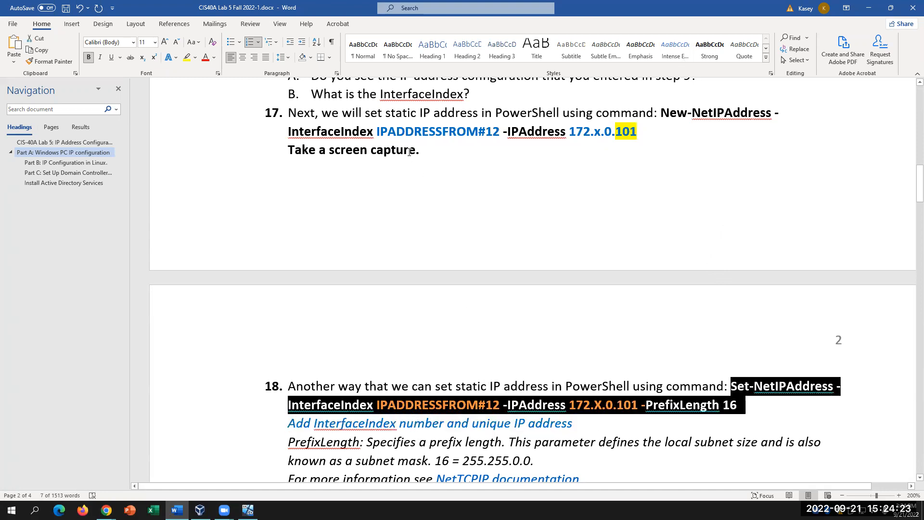
pyautogui.click(380, 109)
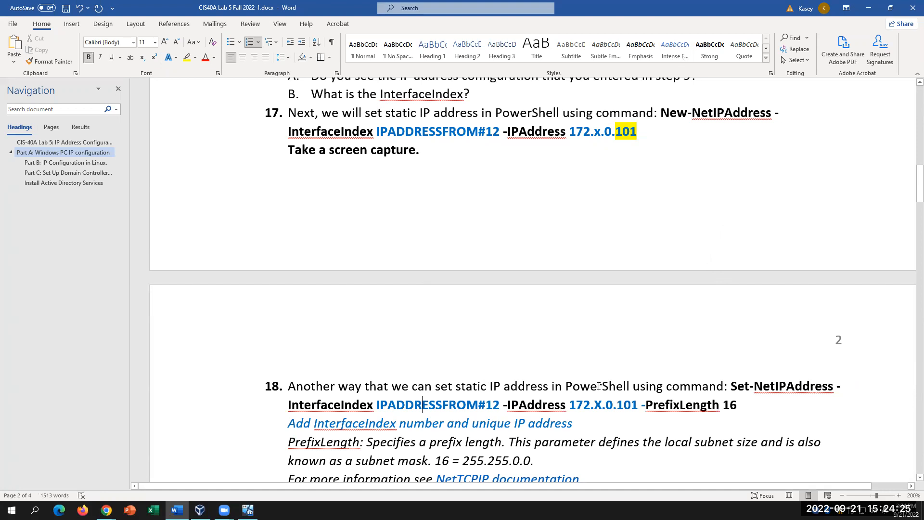
pyautogui.moveTo(731, 388); pyautogui.dragTo(841, 388)
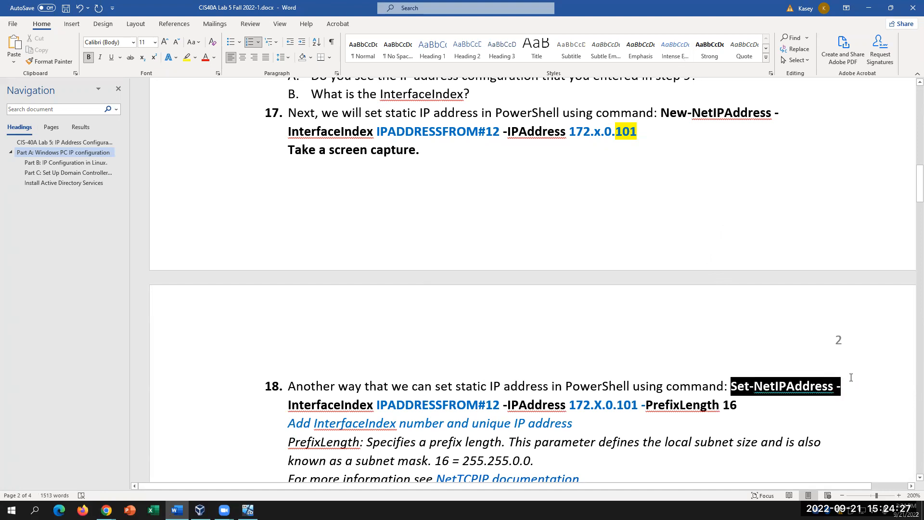
pyautogui.moveTo(661, 112); pyautogui.dragTo(780, 118)
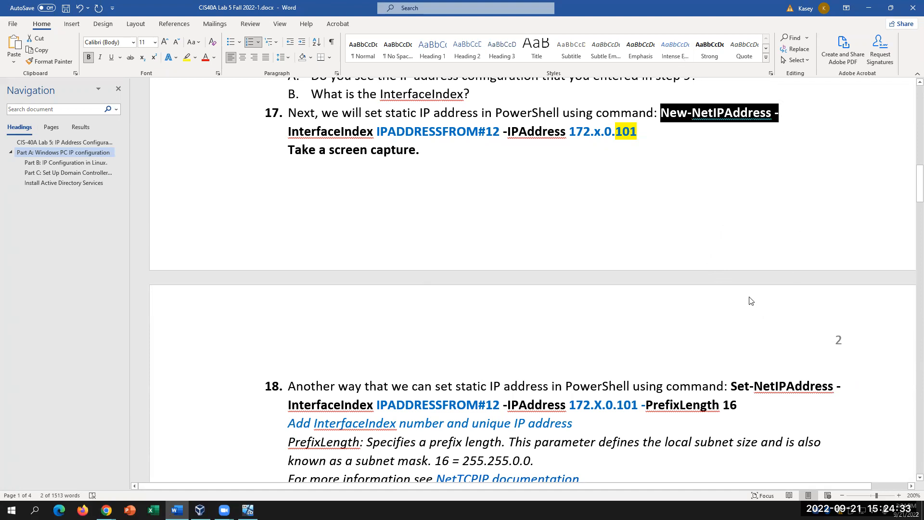
pyautogui.click(730, 113)
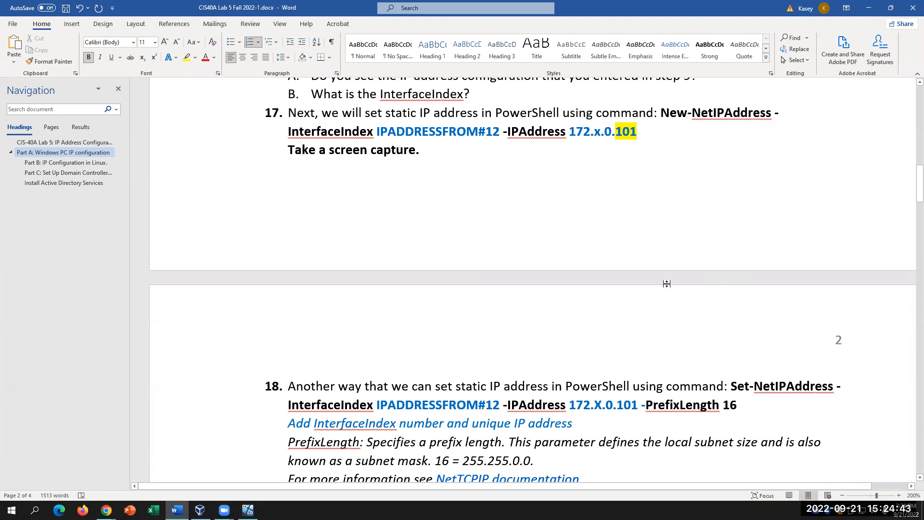
pyautogui.click(591, 425)
pyautogui.scroll(-3, 677, 420)
pyautogui.scroll(3, 676, 420)
pyautogui.scroll(1, 678, 418)
pyautogui.scroll(-1, 679, 419)
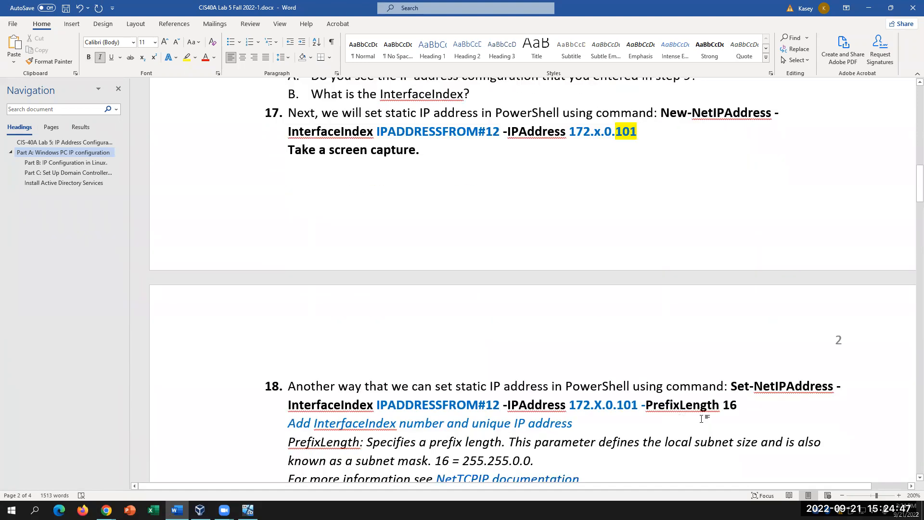
pyautogui.click(778, 407)
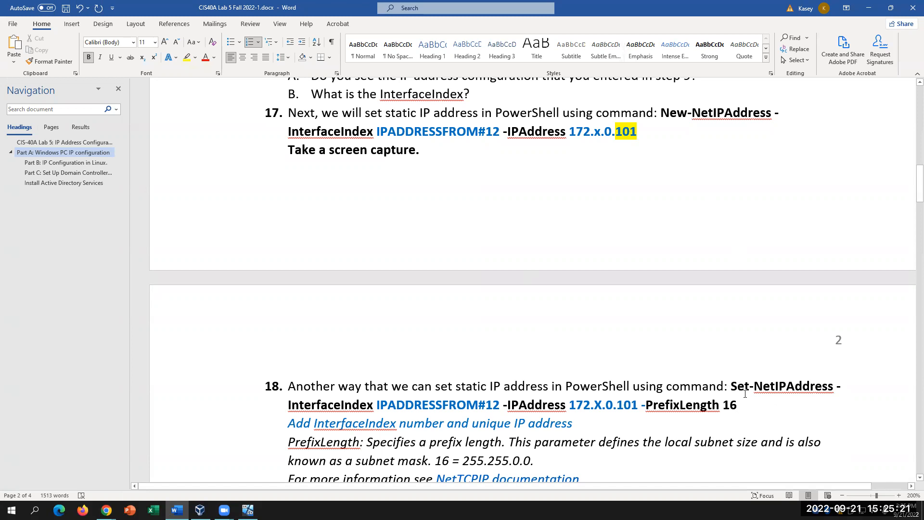
pyautogui.moveTo(745, 392); pyautogui.dragTo(758, 416)
pyautogui.moveTo(661, 112); pyautogui.dragTo(670, 130)
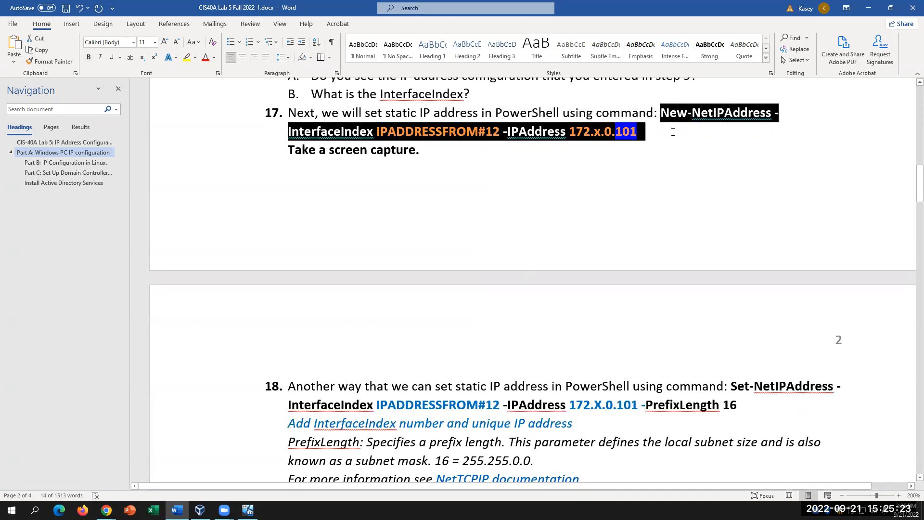
pyautogui.click(763, 206)
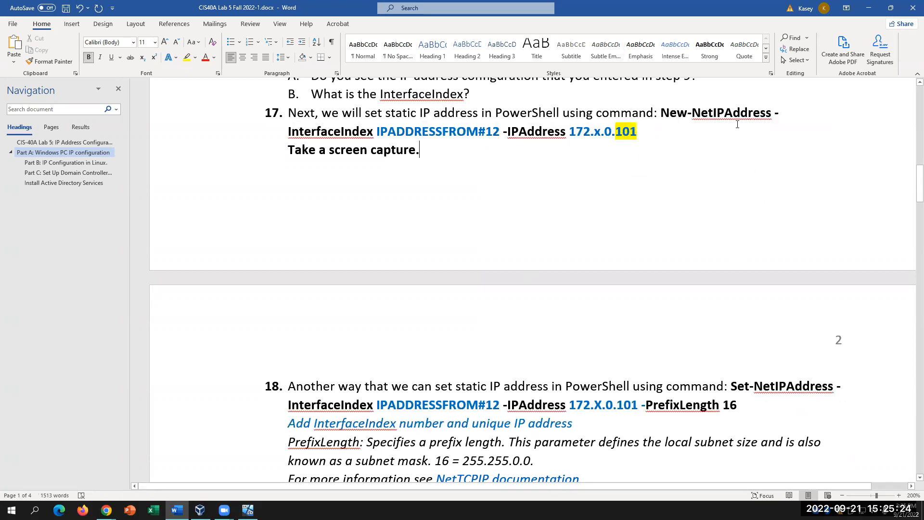
pyautogui.click(787, 113)
pyautogui.moveTo(662, 111); pyautogui.dragTo(775, 112)
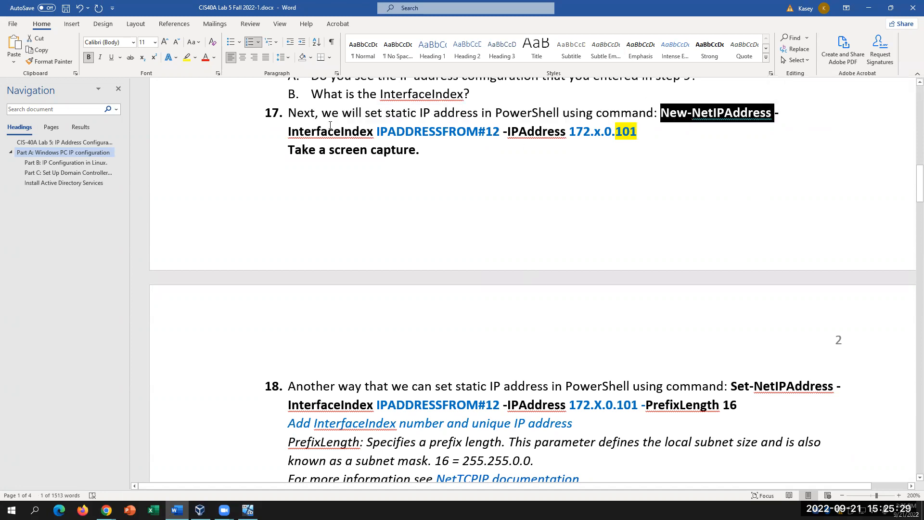
pyautogui.moveTo(289, 135); pyautogui.dragTo(388, 136)
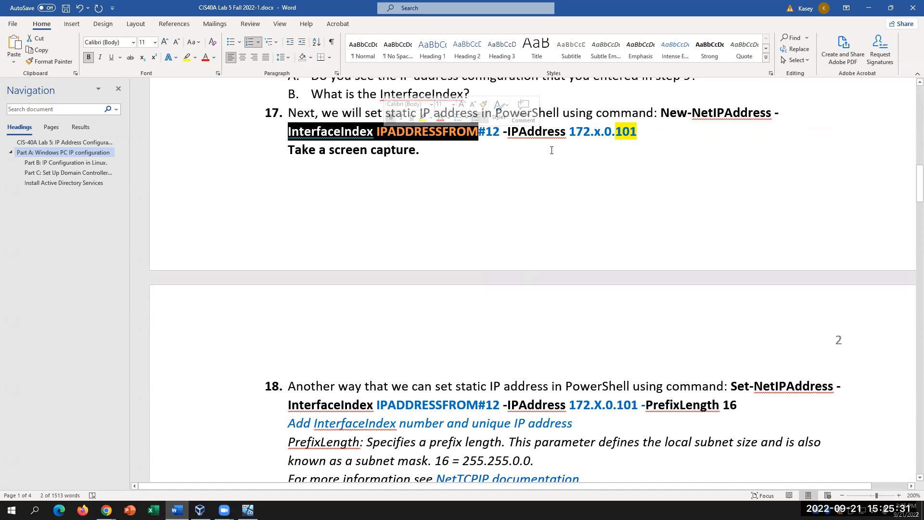
pyautogui.click(654, 136)
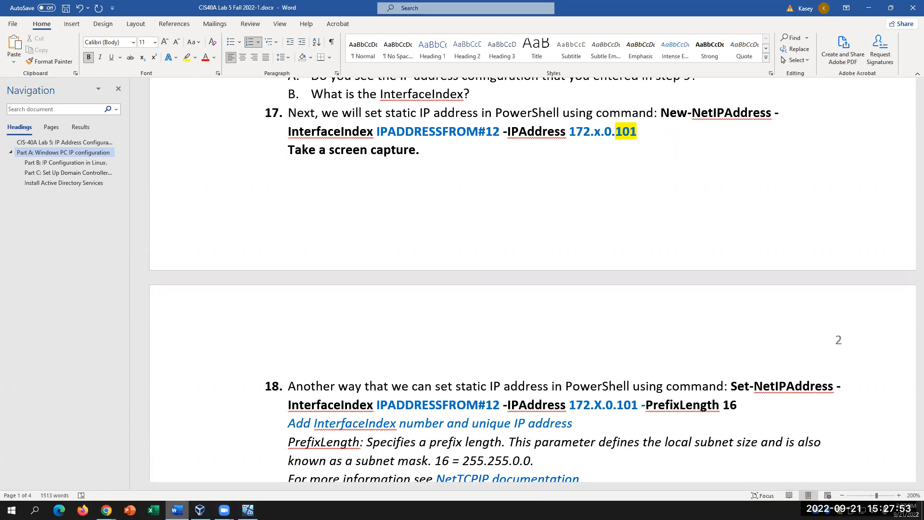
# - Delete 'IPADDRESSFROM#12' from step 17's New-NetIPAddress -InterfaceIndex command
pyautogui.click(612, 178)
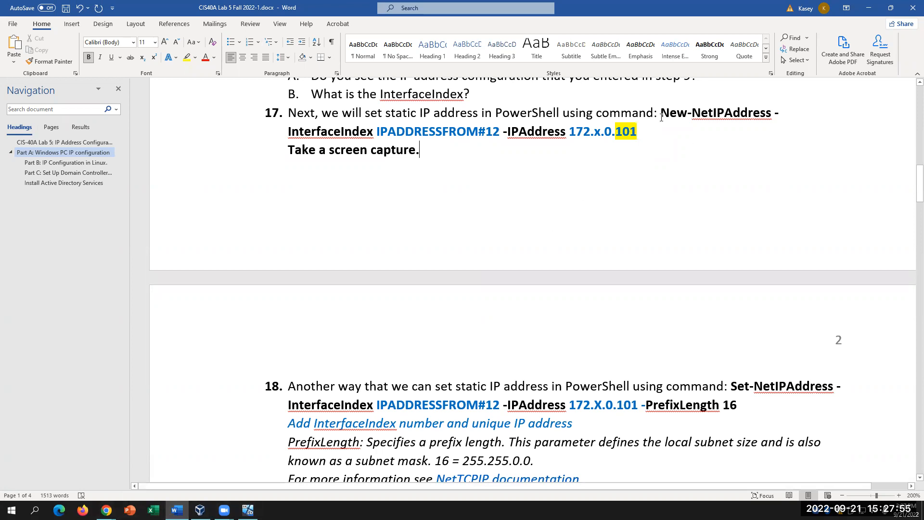
pyautogui.moveTo(663, 113); pyautogui.dragTo(780, 116)
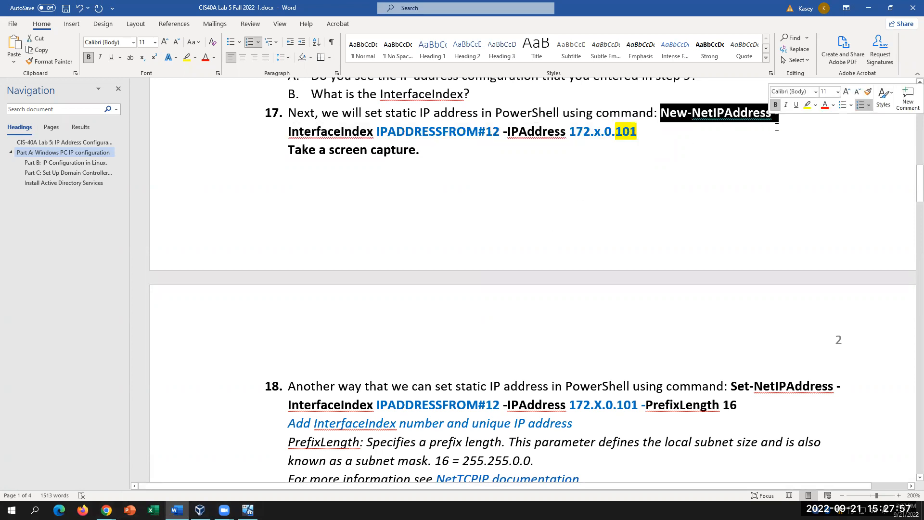
pyautogui.click(709, 144)
pyautogui.click(669, 112)
pyautogui.click(779, 112)
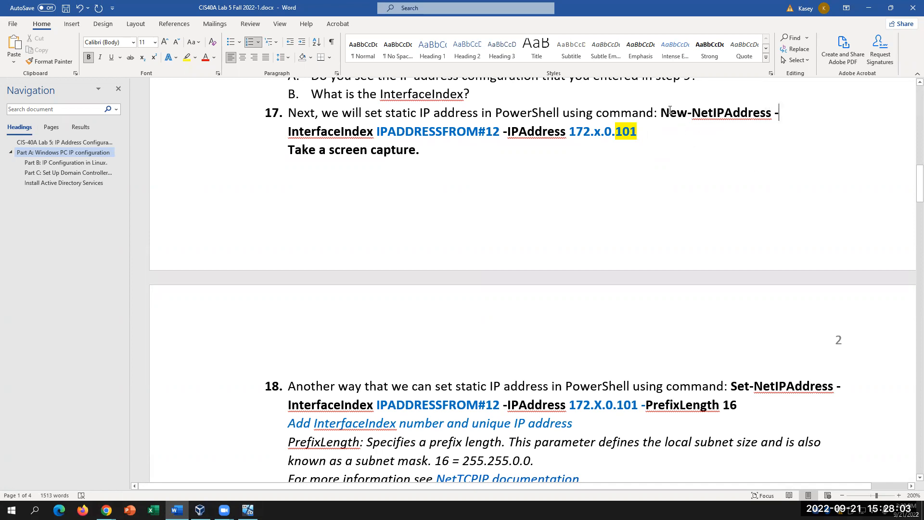
pyautogui.click(662, 111)
pyautogui.click(498, 133)
pyautogui.click(650, 131)
pyautogui.moveTo(503, 132); pyautogui.dragTo(377, 132)
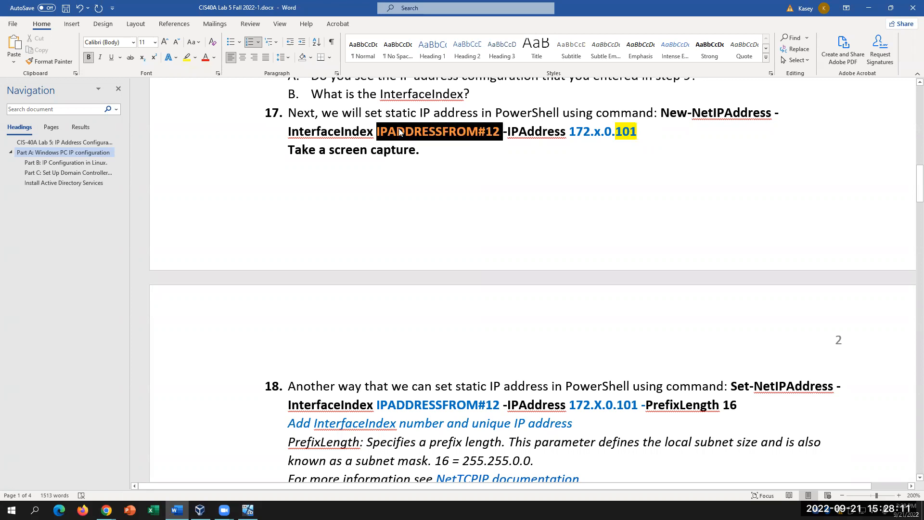
pyautogui.scroll(6, 470, 208)
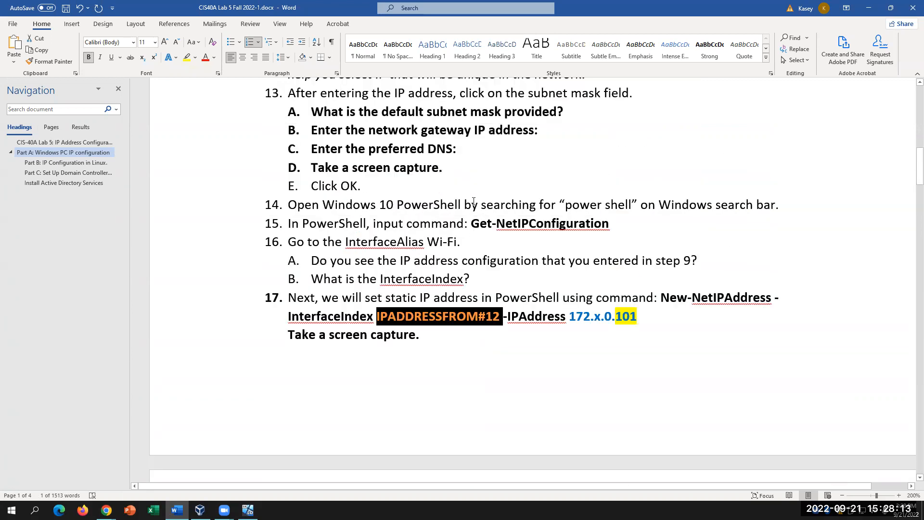
pyautogui.scroll(1, 473, 201)
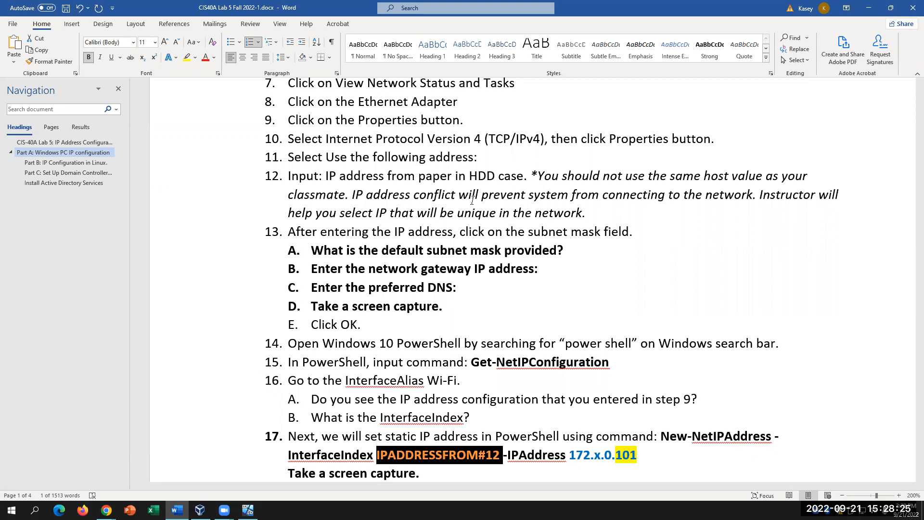
pyautogui.press('Delete')
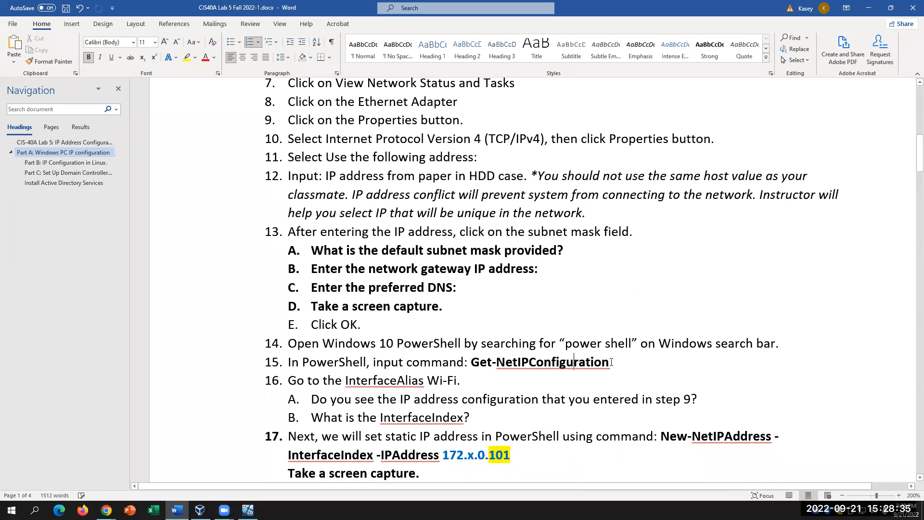
# - Enter interface index 6 after -InterfaceIndex in step 17's command
pyautogui.moveTo(610, 363); pyautogui.dragTo(471, 364)
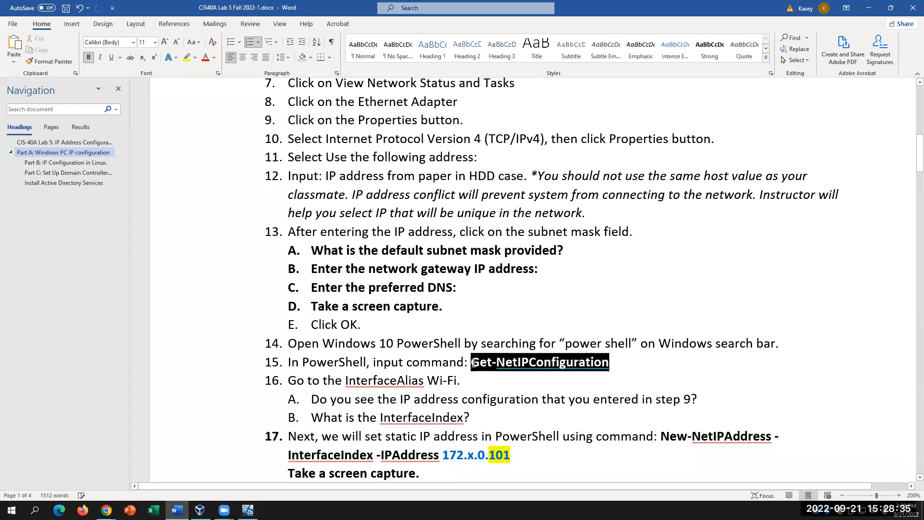
pyautogui.click(377, 454)
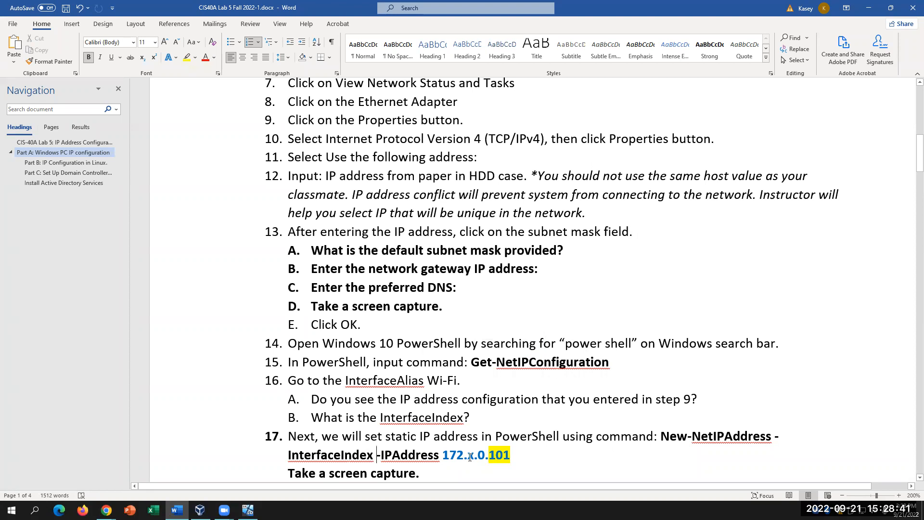
pyautogui.write('#6')
pyautogui.press('BackSpace')
pyautogui.press('BackSpace')
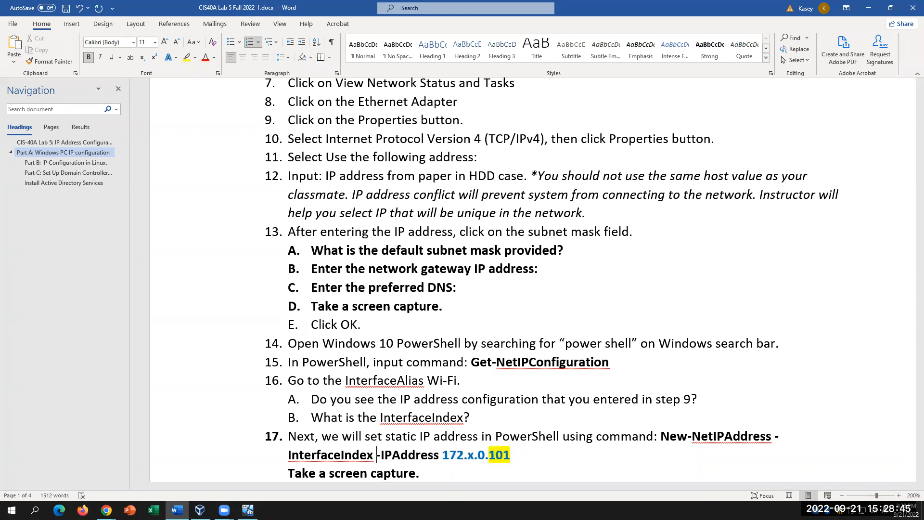
pyautogui.write('3')
pyautogui.press('BackSpace')
pyautogui.write('6')
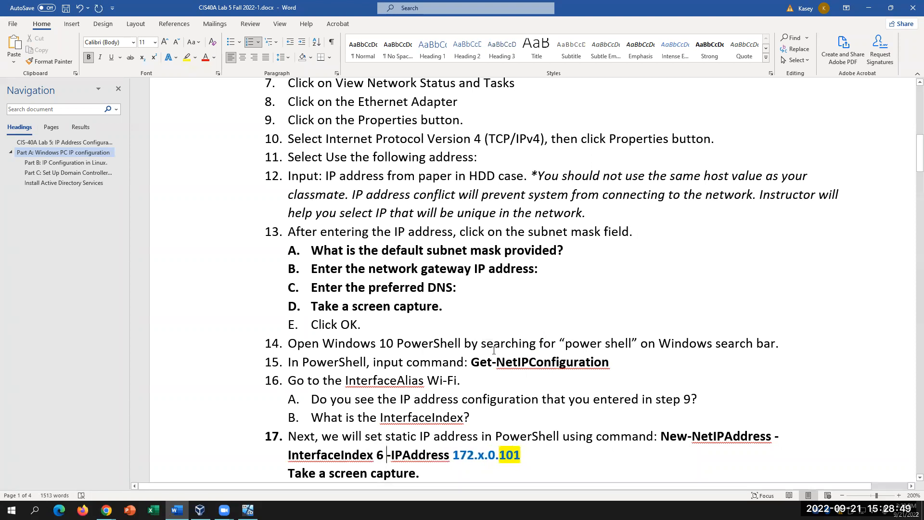
pyautogui.click(568, 460)
# - Give the new 6 in step 17 a yellow highlight
pyautogui.moveTo(383, 457); pyautogui.dragTo(376, 457)
pyautogui.click(186, 57)
pyautogui.press('Left')
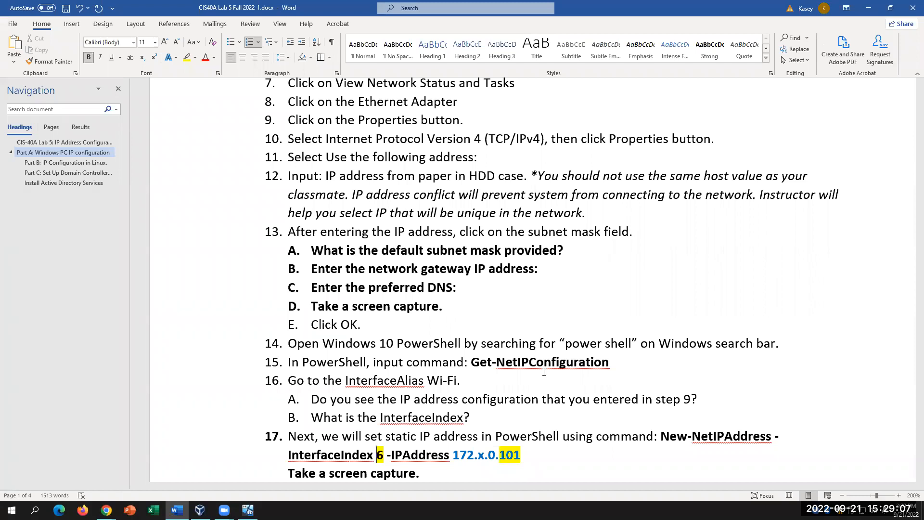
pyautogui.scroll(-7, 544, 372)
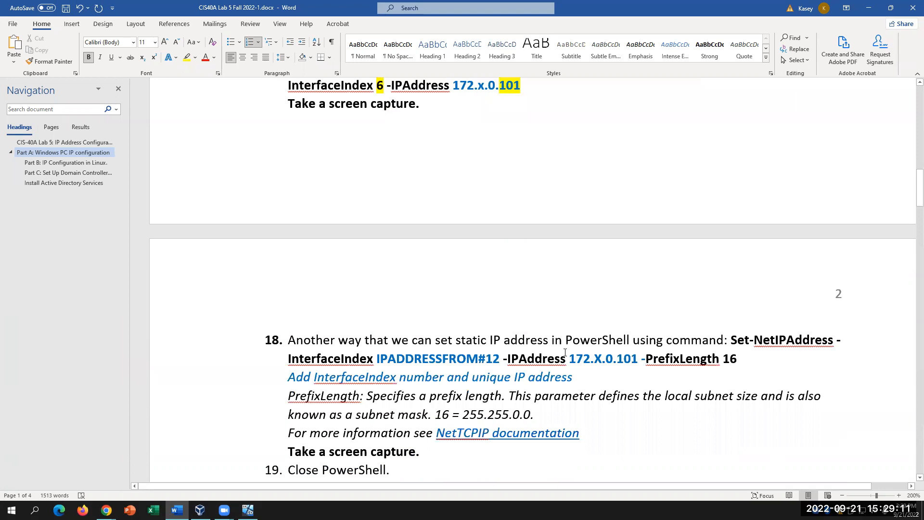
# - Replace step 18's 'IPADDRESSFROM#12' with 6 and highlight the 6 yellow
pyautogui.scroll(1, 564, 351)
pyautogui.doubleClick(445, 399)
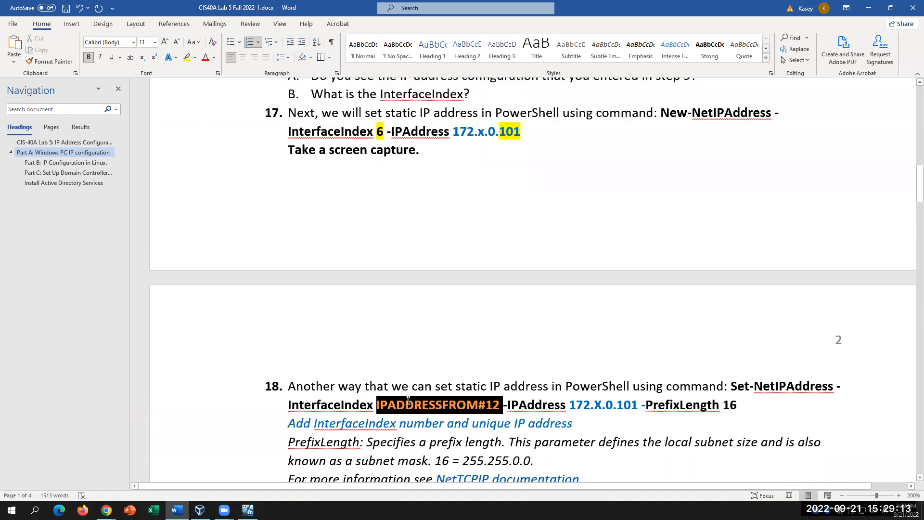
pyautogui.press('Delete')
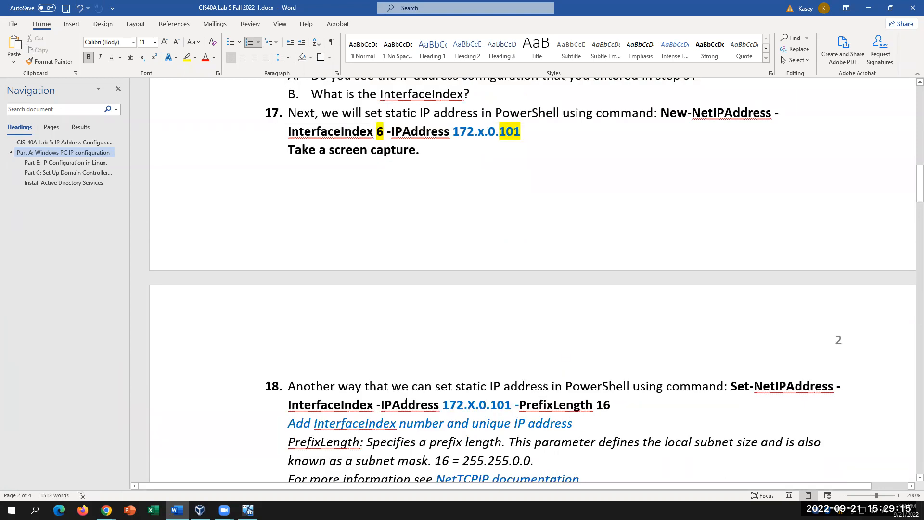
pyautogui.write('6')
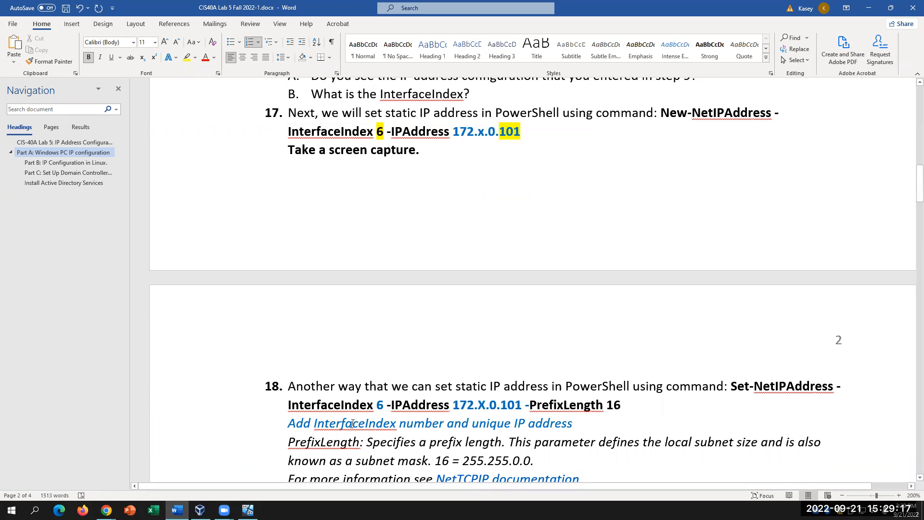
pyautogui.moveTo(384, 406); pyautogui.dragTo(376, 406)
pyautogui.click(187, 59)
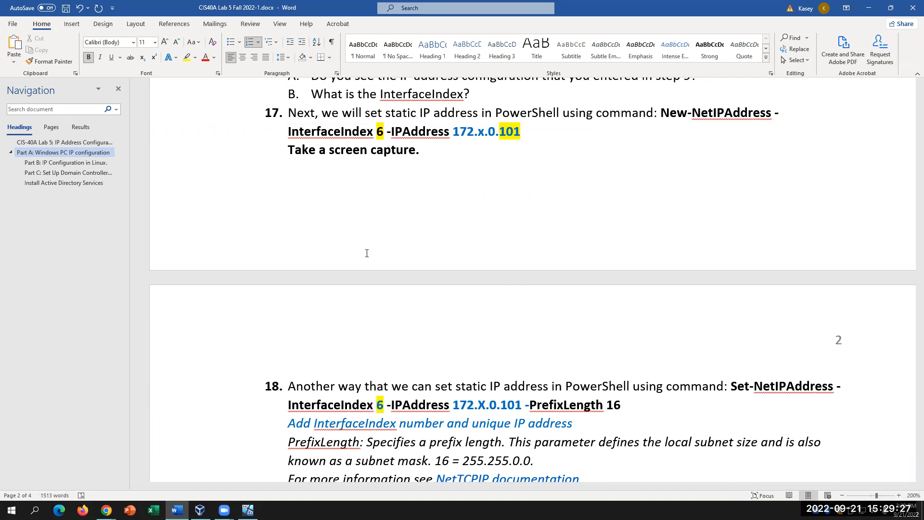
pyautogui.scroll(4, 402, 288)
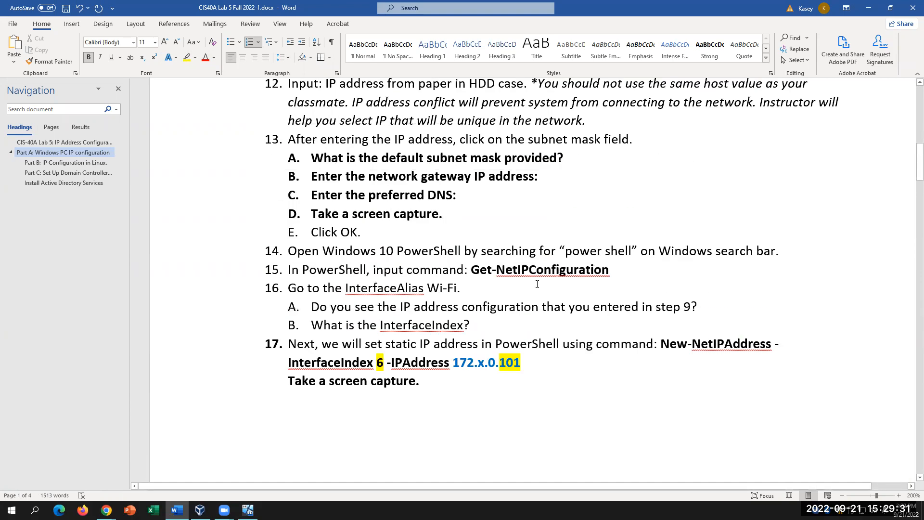
pyautogui.moveTo(609, 271); pyautogui.dragTo(470, 270)
pyautogui.scroll(-4, 522, 382)
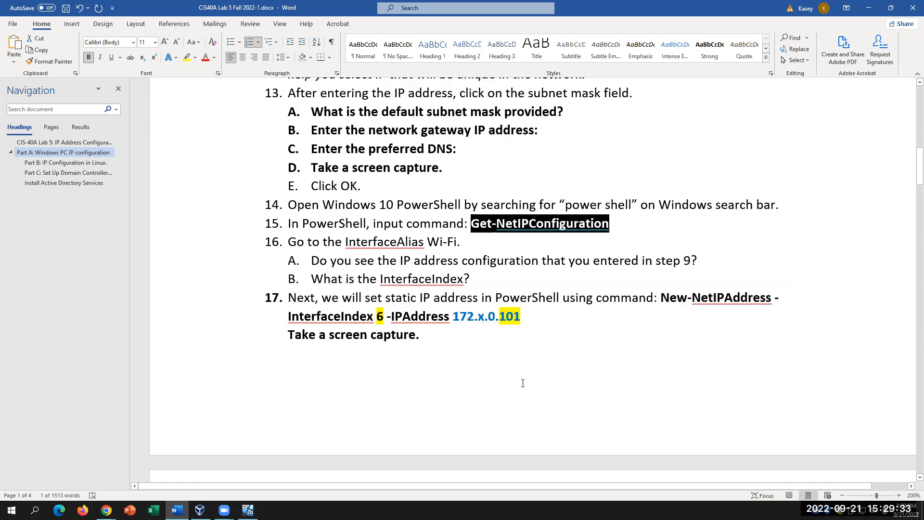
pyautogui.click(385, 404)
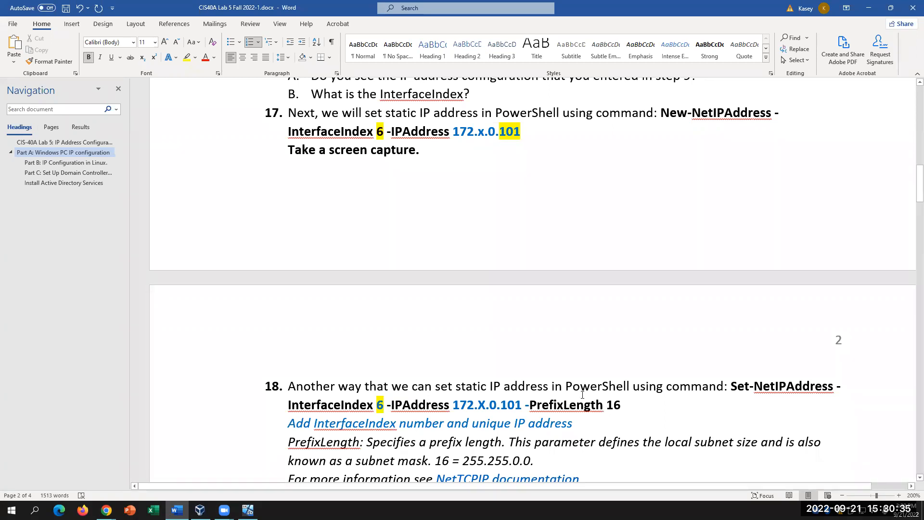
pyautogui.click(384, 131)
pyautogui.click(383, 405)
pyautogui.press('End')
# - Scroll through steps 18–20, closing PowerShell and shutting down Windows, up to Part B
pyautogui.scroll(-3, 443, 338)
pyautogui.scroll(2, 443, 338)
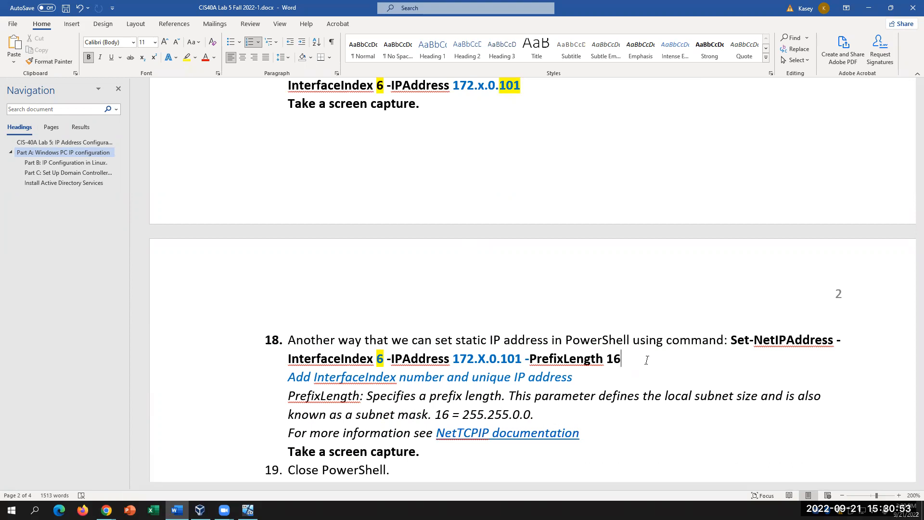
pyautogui.click(528, 452)
pyautogui.scroll(-1, 527, 455)
pyautogui.scroll(-2, 528, 455)
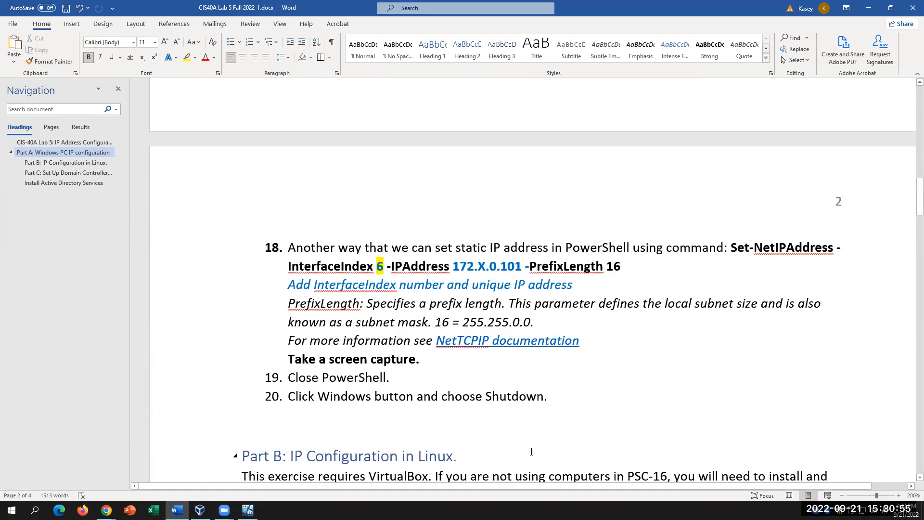
pyautogui.click(593, 358)
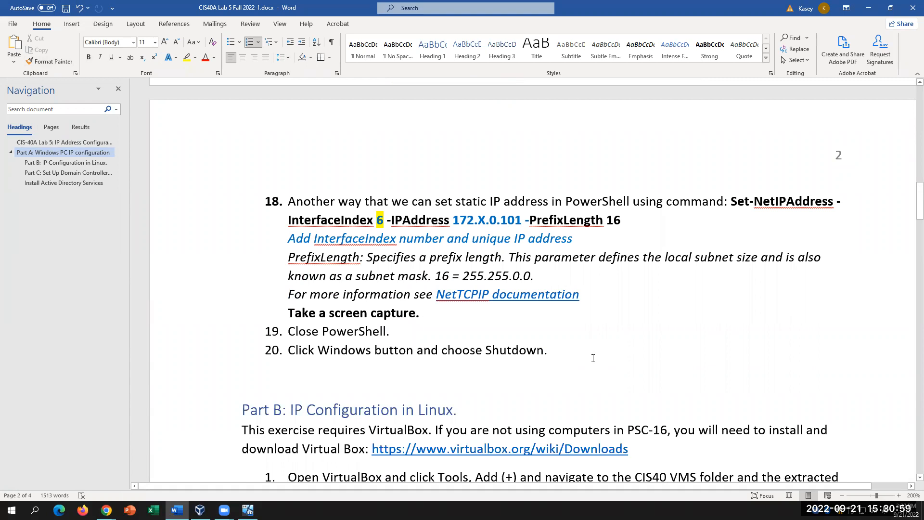
pyautogui.scroll(1, 574, 363)
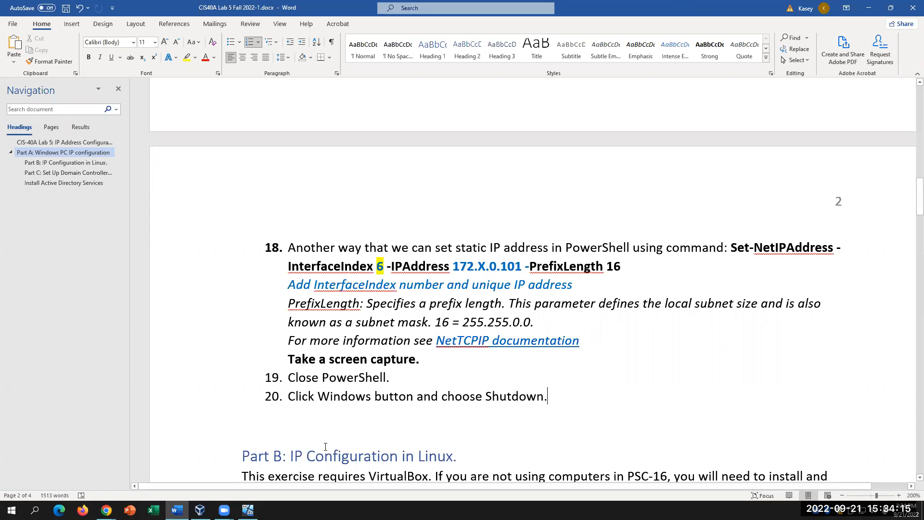
# - Close the Windows 10 VM's PowerShell and relaunch Windows PowerShell as administrator, approving the prompt
pyautogui.click(248, 510)
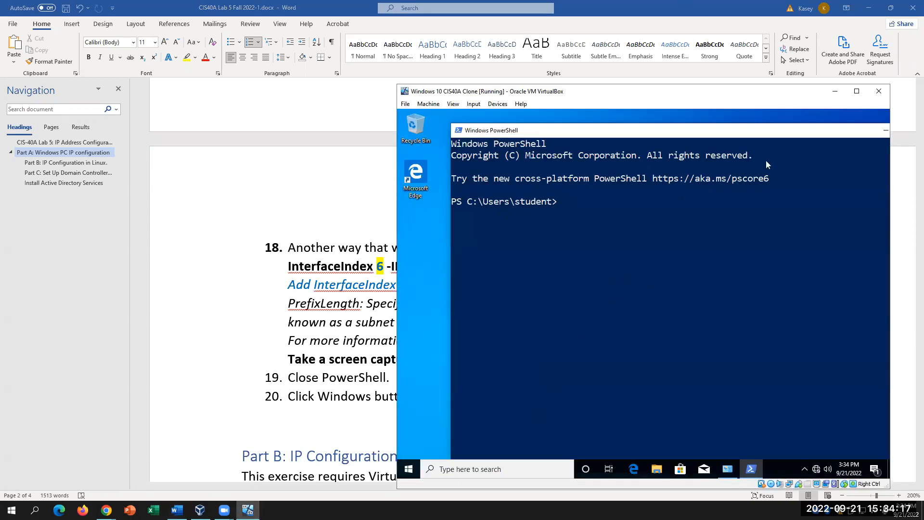
pyautogui.moveTo(849, 131); pyautogui.dragTo(727, 131)
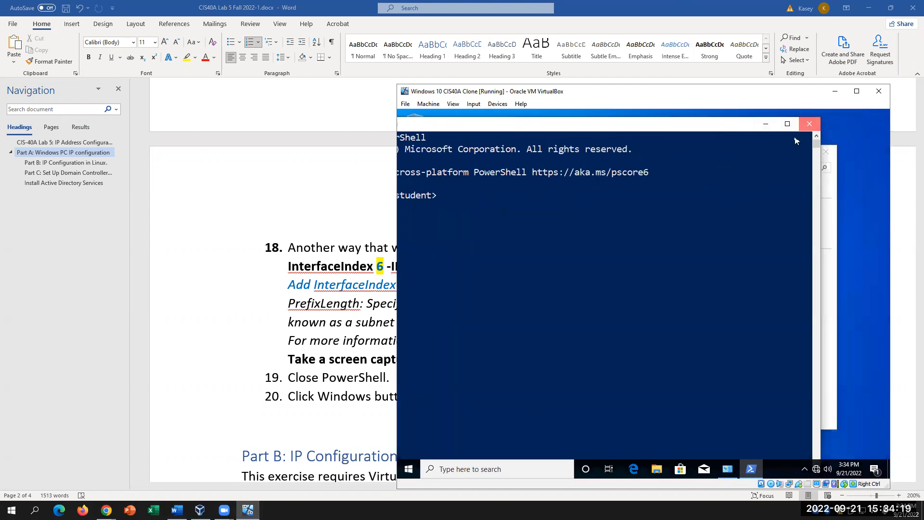
pyautogui.click(810, 129)
pyautogui.click(467, 473)
pyautogui.write('POWER')
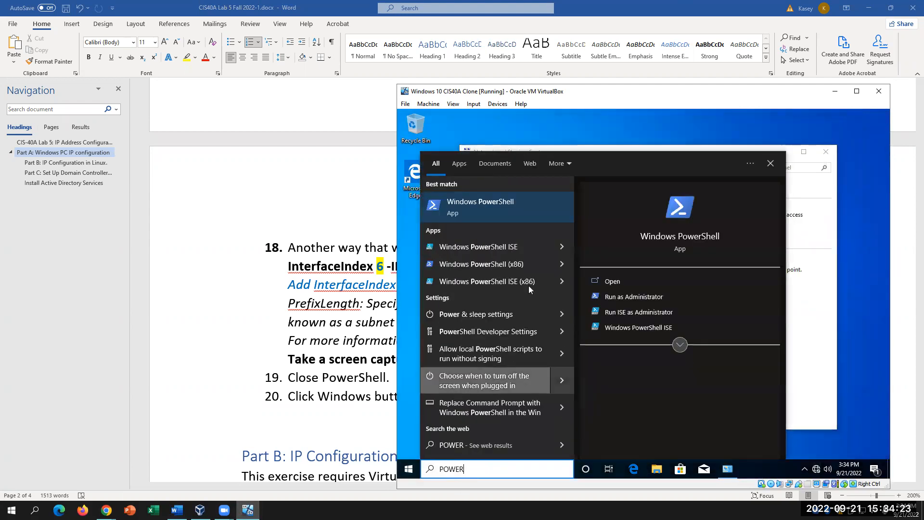
pyautogui.rightClick(505, 203)
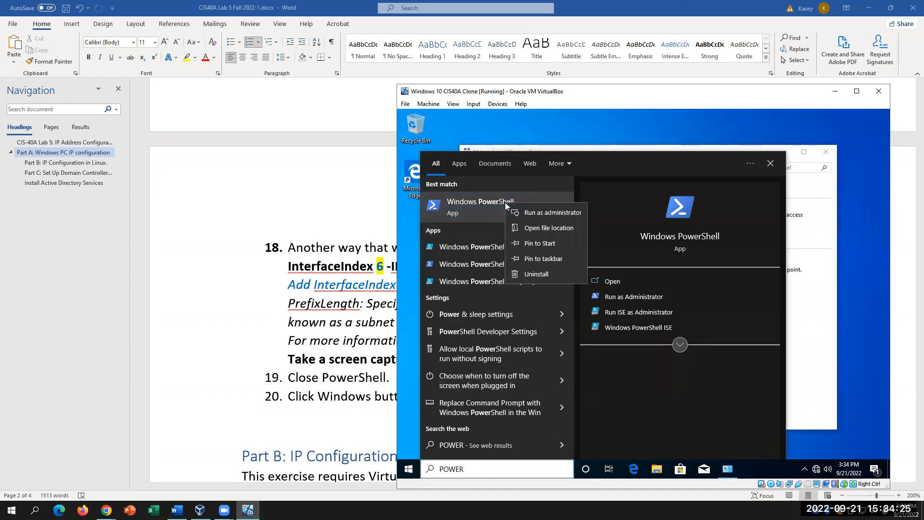
pyautogui.click(541, 212)
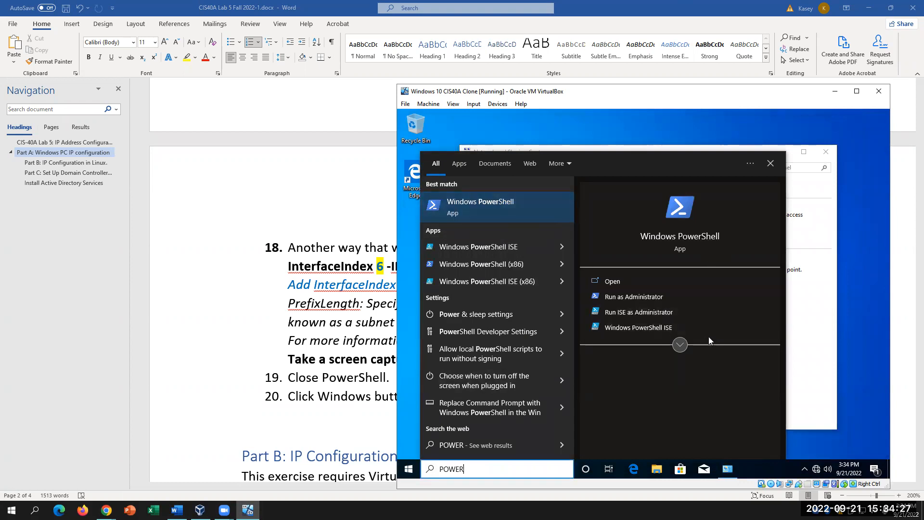
pyautogui.click(587, 353)
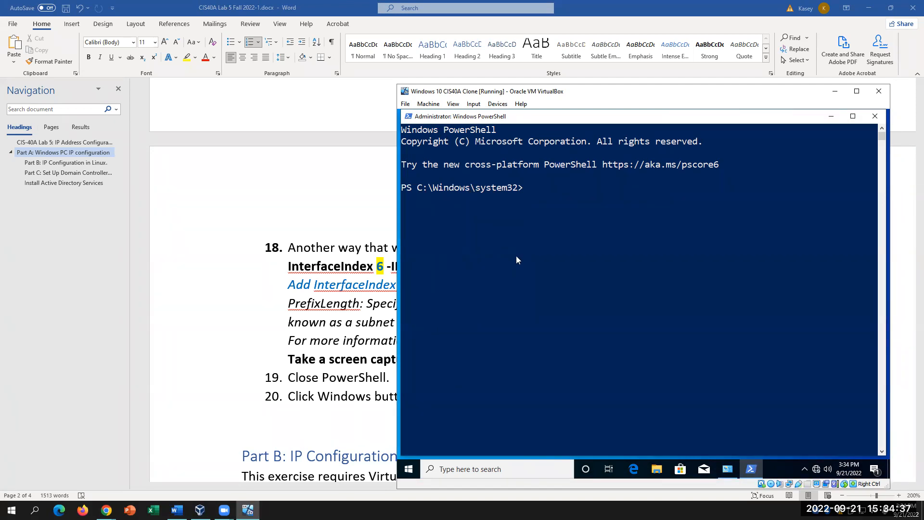
pyautogui.click(239, 321)
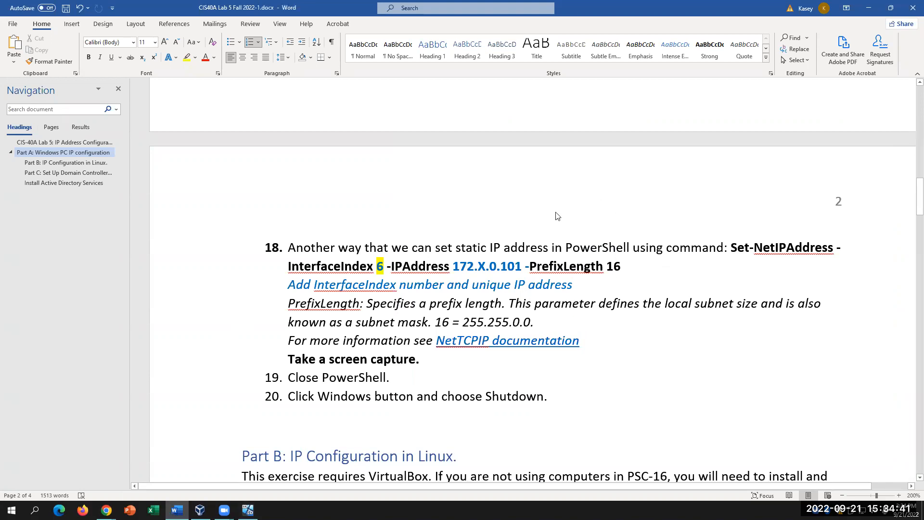
pyautogui.scroll(3, 532, 284)
pyautogui.scroll(1, 533, 285)
pyautogui.moveTo(529, 224); pyautogui.dragTo(495, 205)
pyautogui.scroll(-1, 619, 412)
pyautogui.click(619, 458)
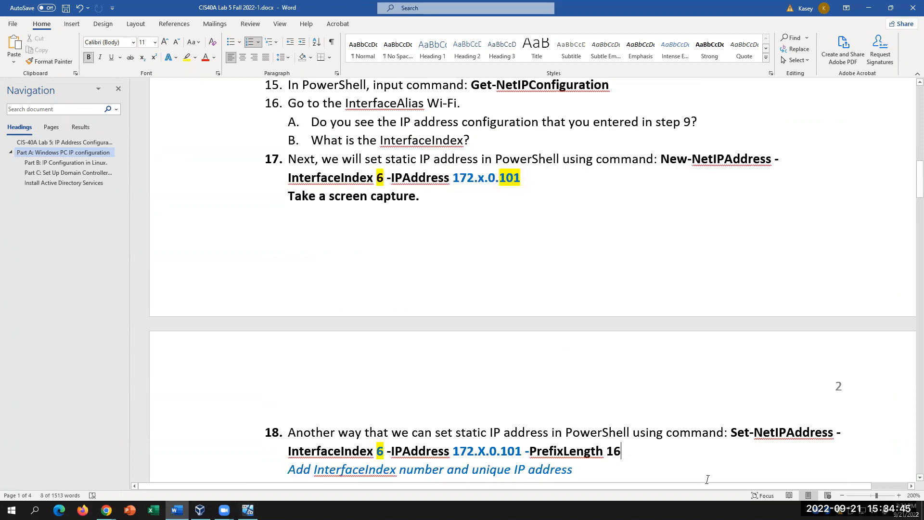
pyautogui.scroll(-1, 711, 481)
pyautogui.scroll(-1, 710, 481)
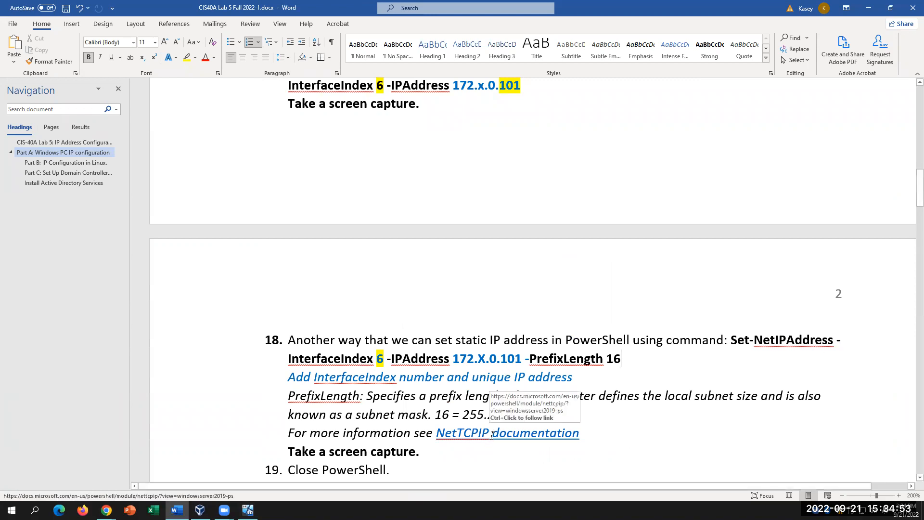
pyautogui.click(538, 461)
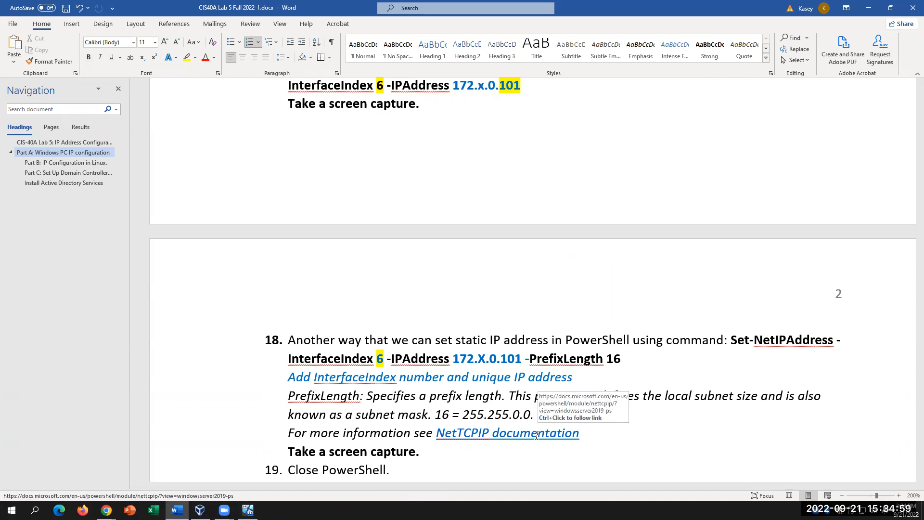
# - Follow step 18's NetTCPIP documentation link and scroll down its cmdlet table
pyautogui.keyDown('ctrl'); pyautogui.click(536, 434); pyautogui.keyUp('ctrl')
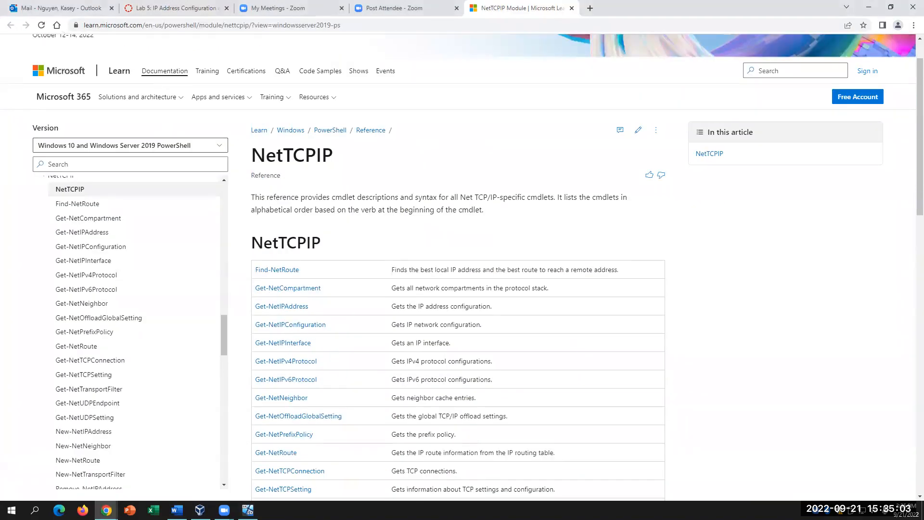
pyautogui.scroll(-3, 541, 485)
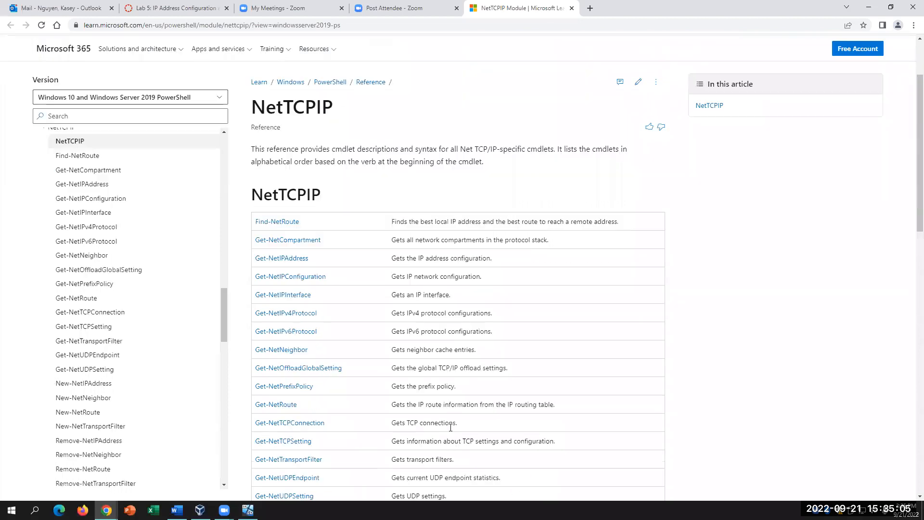
pyautogui.scroll(-3, 451, 427)
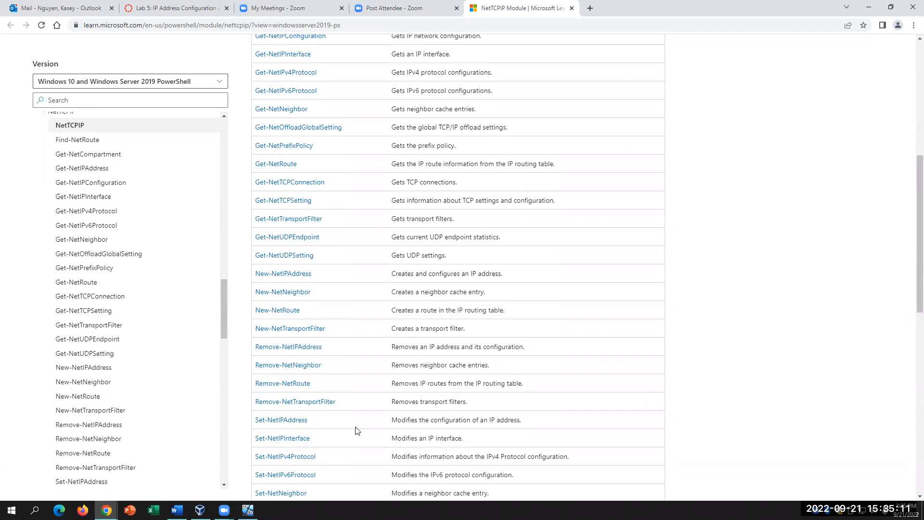
pyautogui.scroll(-1, 340, 439)
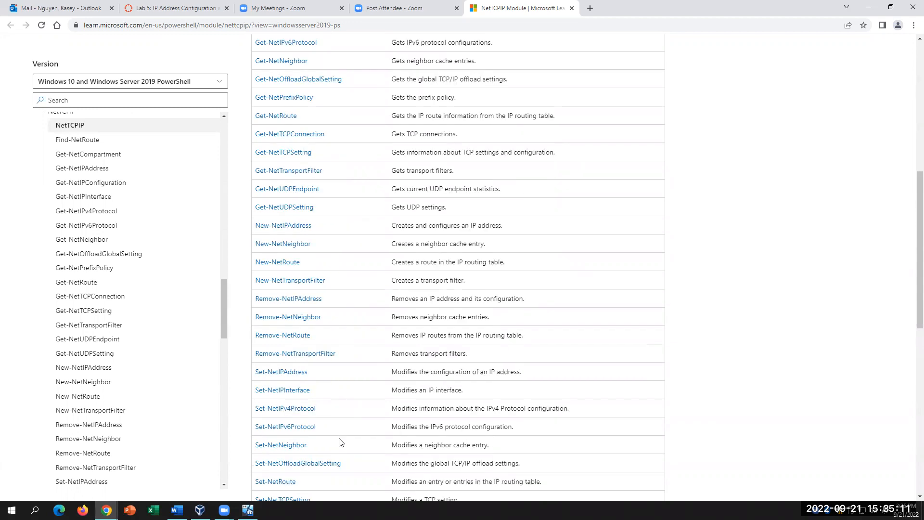
# - Open the Set-NetIPInterface reference and read through its syntax, examples and parameters
pyautogui.click(282, 391)
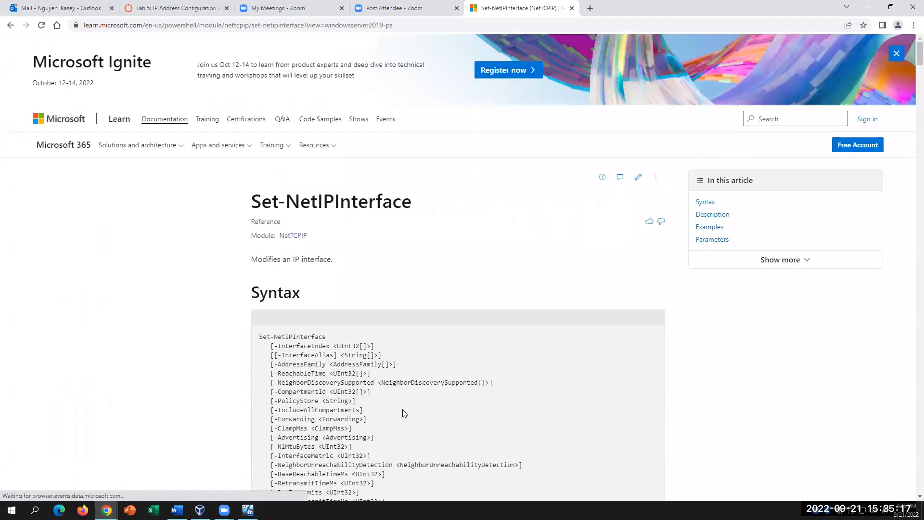
pyautogui.scroll(-15, 304, 345)
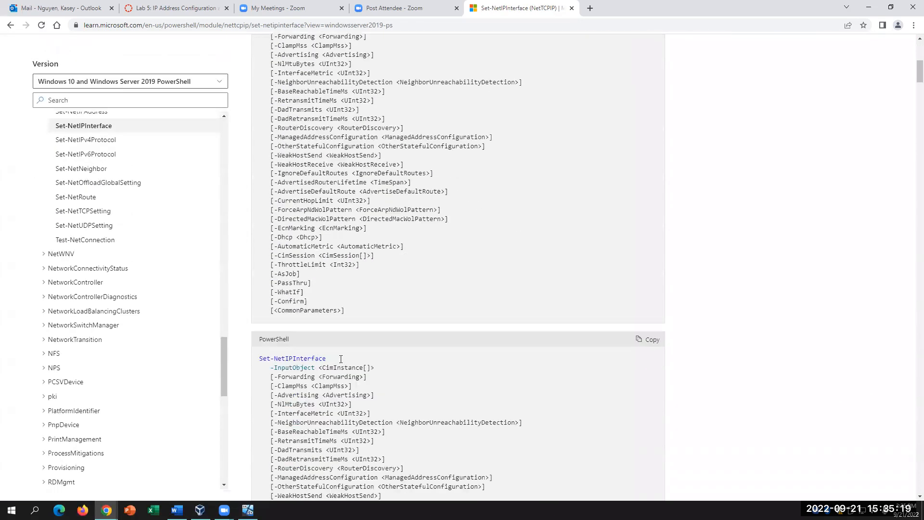
pyautogui.scroll(-6, 340, 361)
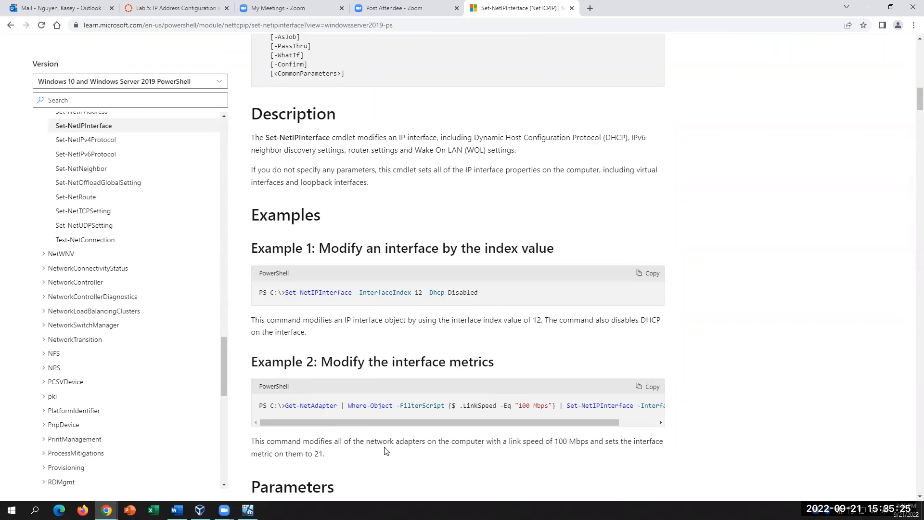
pyautogui.scroll(-9, 384, 429)
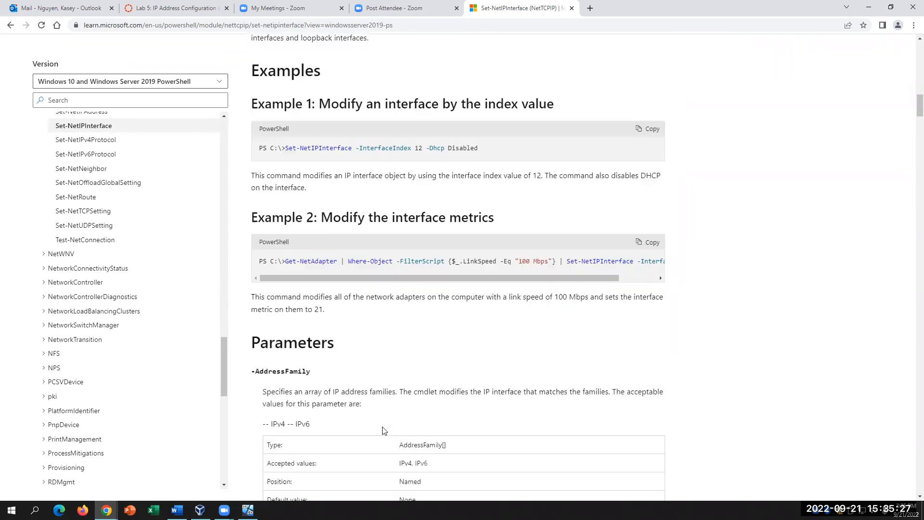
pyautogui.scroll(-7, 383, 430)
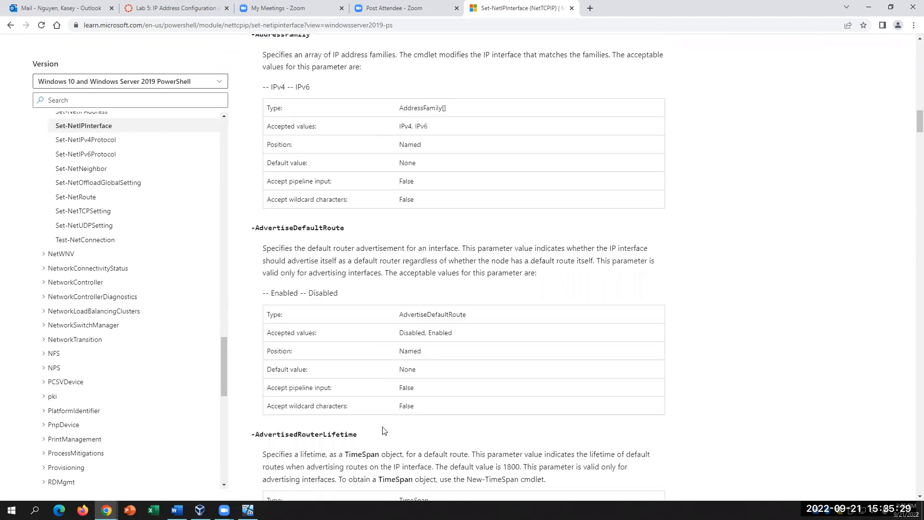
pyautogui.scroll(-3, 384, 429)
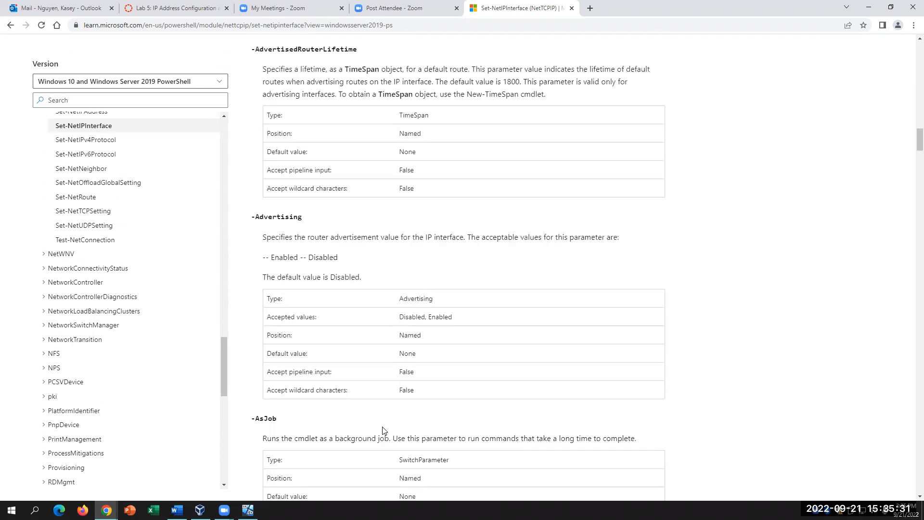
pyautogui.scroll(8, 383, 430)
pyautogui.scroll(10, 384, 430)
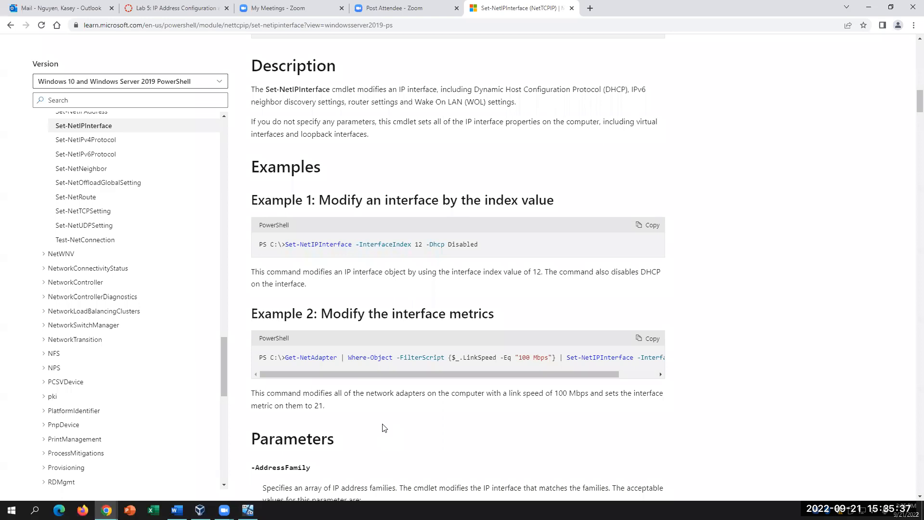
pyautogui.scroll(1, 384, 430)
pyautogui.click(177, 510)
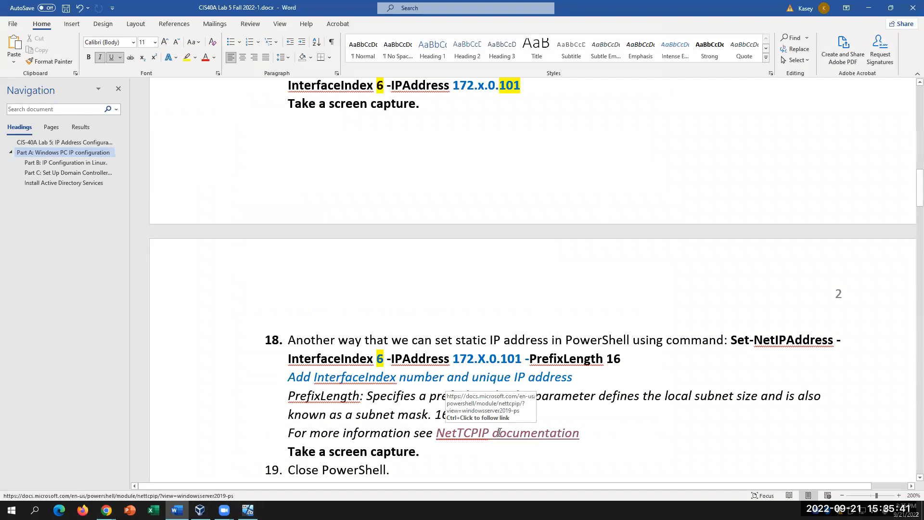
# - Open the NetTCPIP link again in a new tab and scan its cmdlet table
pyautogui.keyDown('ctrl'); pyautogui.click(512, 436); pyautogui.keyUp('ctrl')
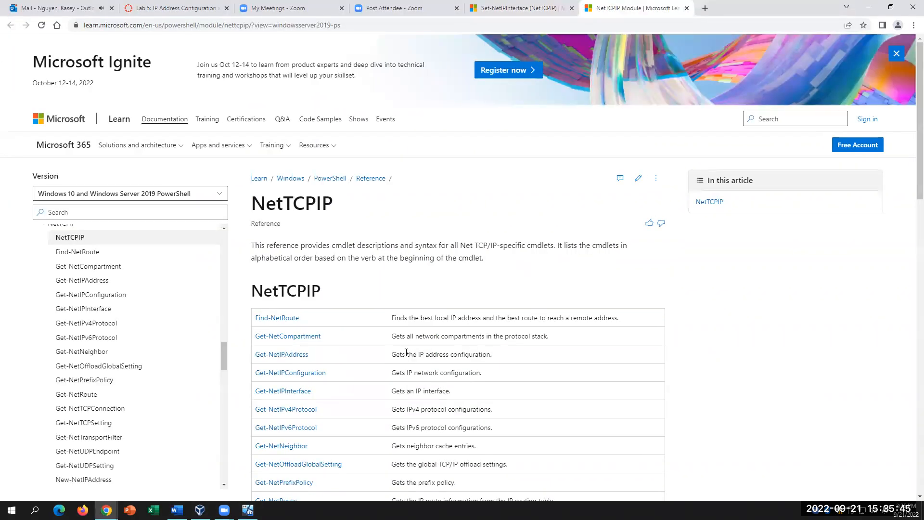
pyautogui.scroll(-2, 379, 440)
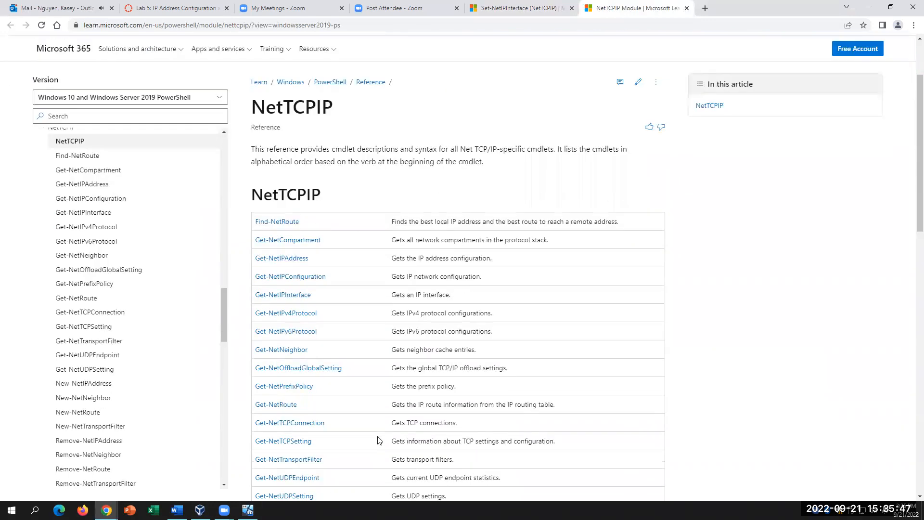
pyautogui.scroll(-7, 379, 440)
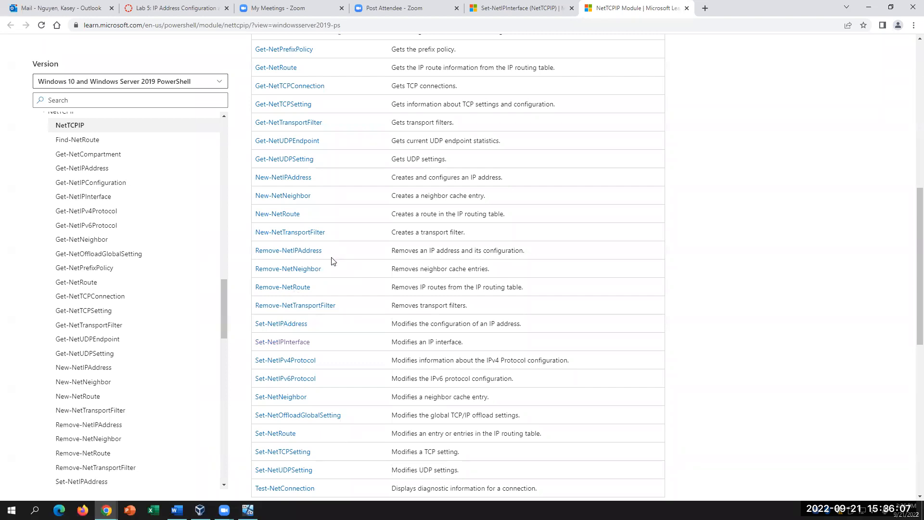
pyautogui.scroll(3, 317, 388)
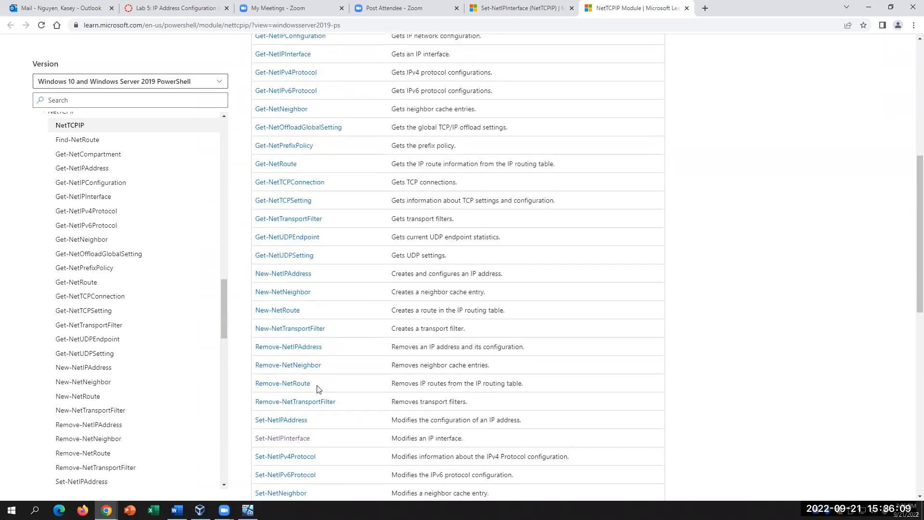
pyautogui.scroll(2, 317, 389)
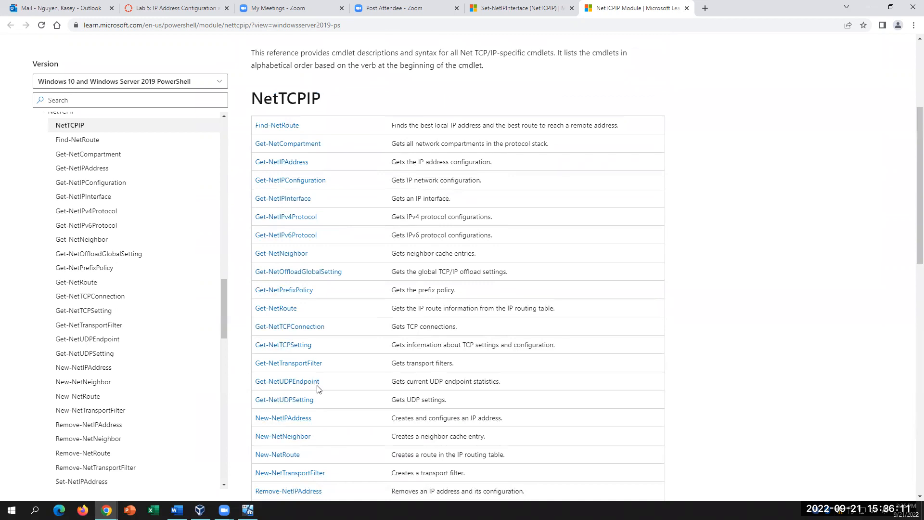
pyautogui.scroll(-3, 317, 389)
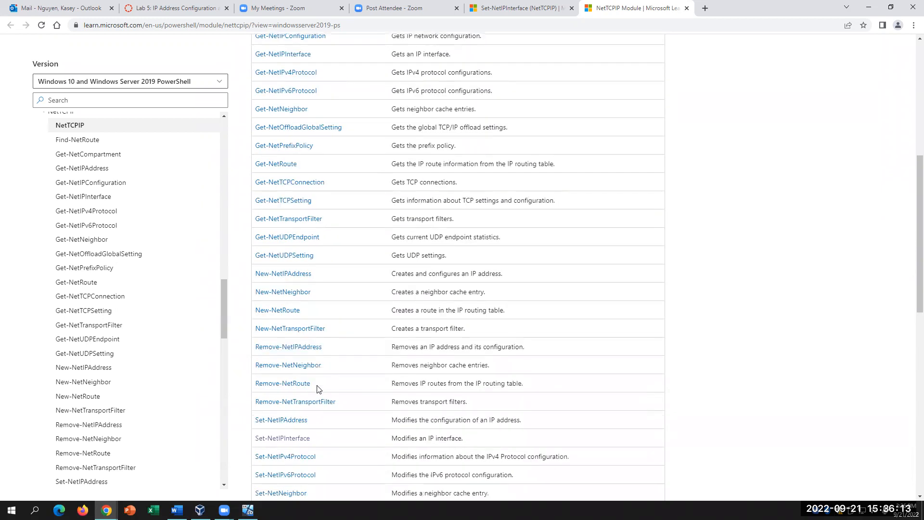
pyautogui.click(296, 420)
pyautogui.scroll(-10, 513, 433)
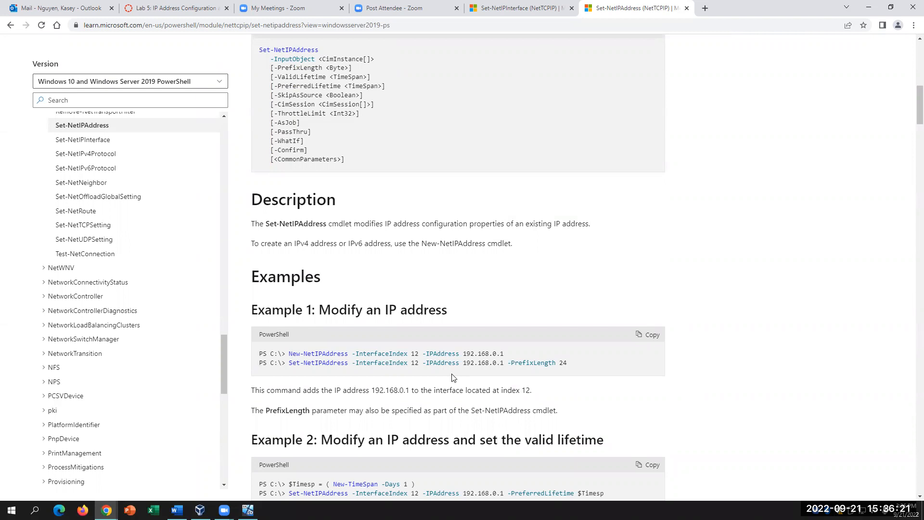
pyautogui.click(913, 25)
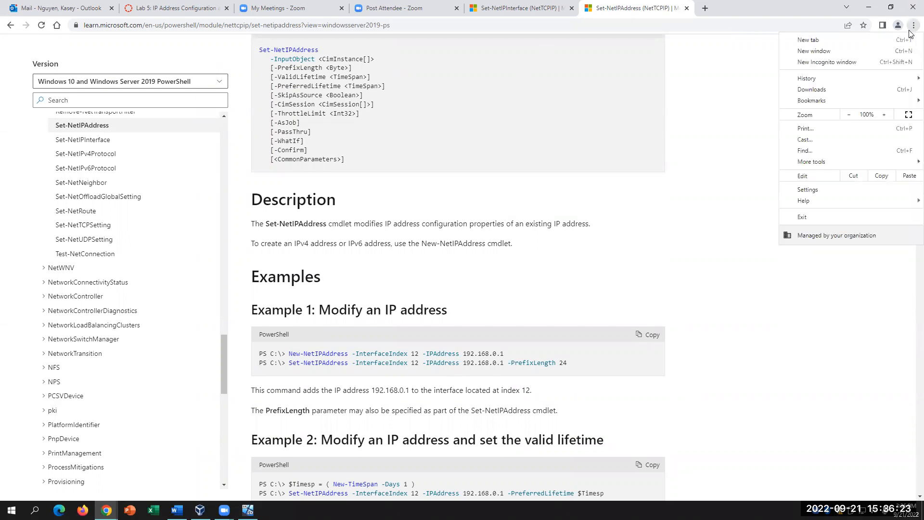
pyautogui.click(884, 115)
pyautogui.click(883, 115)
pyautogui.click(884, 114)
pyautogui.scroll(-2, 737, 252)
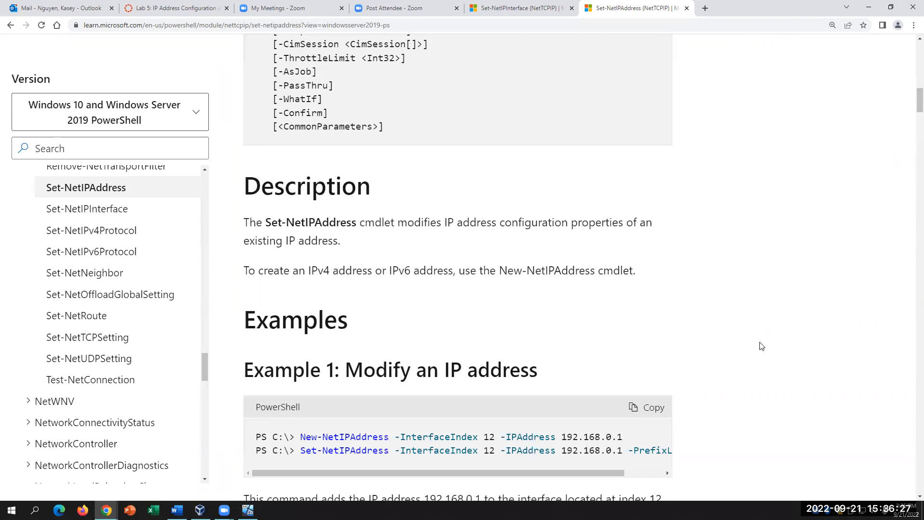
pyautogui.moveTo(559, 473)
pyautogui.mouseDown()
pyautogui.moveTo(605, 486)
pyautogui.moveTo(520, 481)
pyautogui.moveTo(552, 481)
pyautogui.mouseUp()
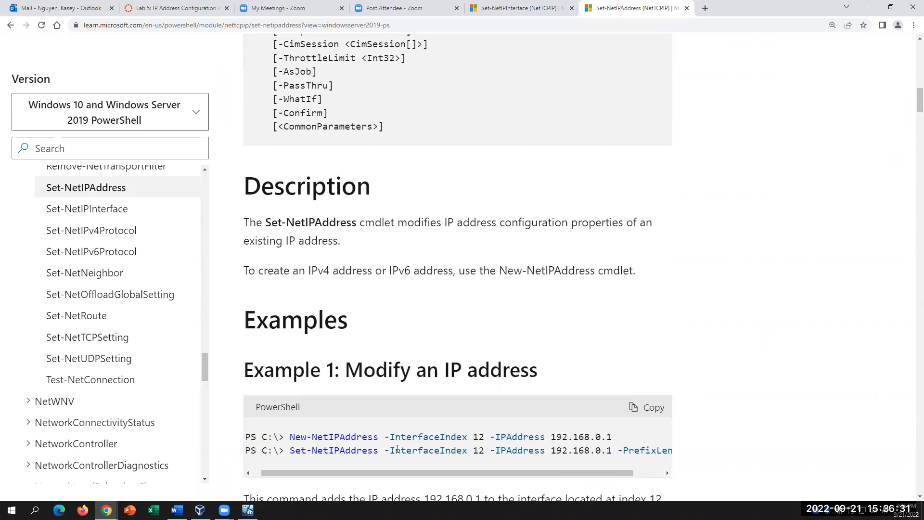
pyautogui.doubleClick(478, 437)
pyautogui.doubleClick(478, 450)
pyautogui.moveTo(612, 436); pyautogui.dragTo(545, 437)
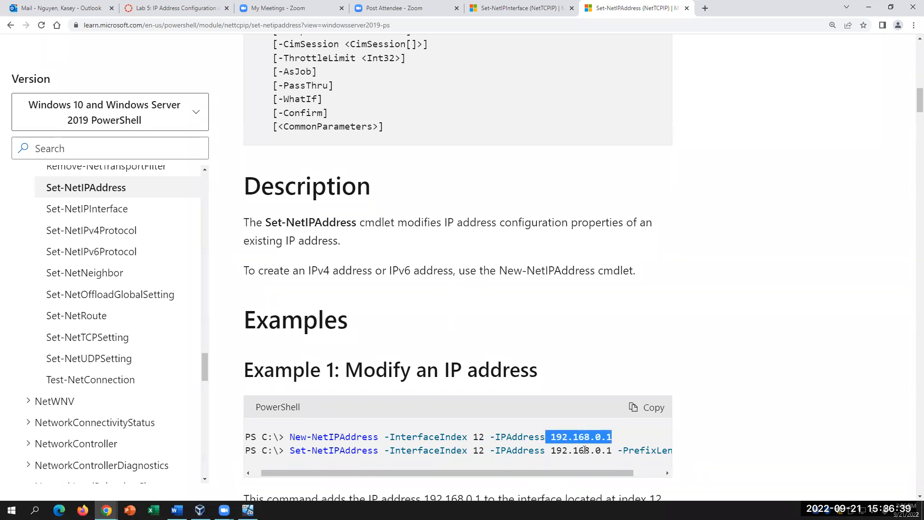
pyautogui.moveTo(616, 450); pyautogui.dragTo(557, 450)
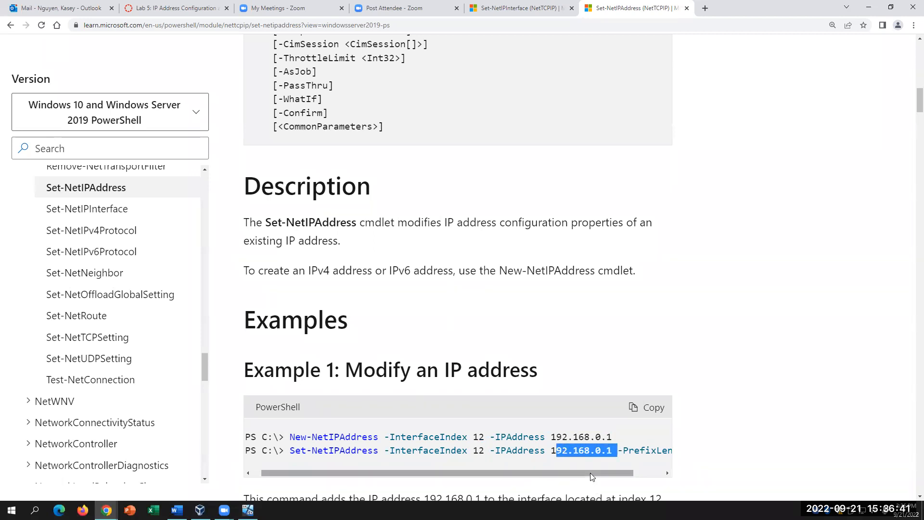
pyautogui.moveTo(611, 472); pyautogui.dragTo(517, 468)
pyautogui.click(600, 462)
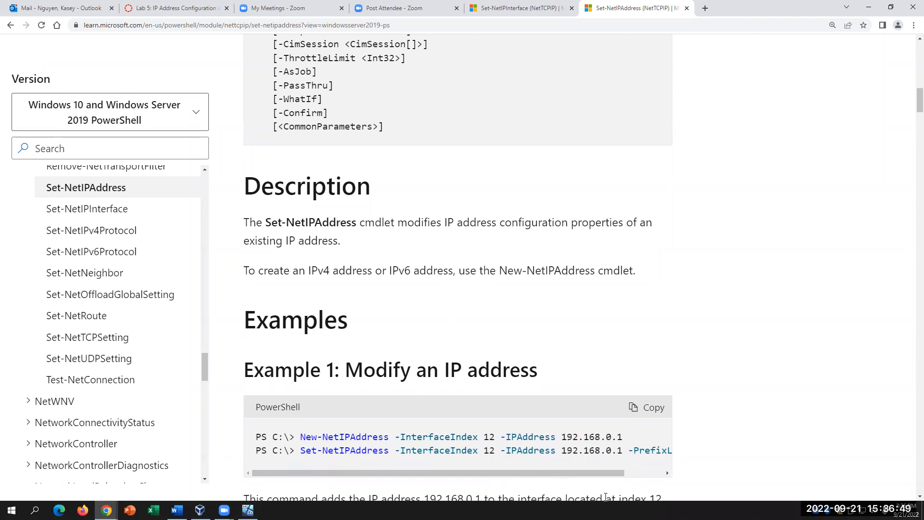
pyautogui.scroll(-1, 606, 476)
pyautogui.scroll(-2, 607, 475)
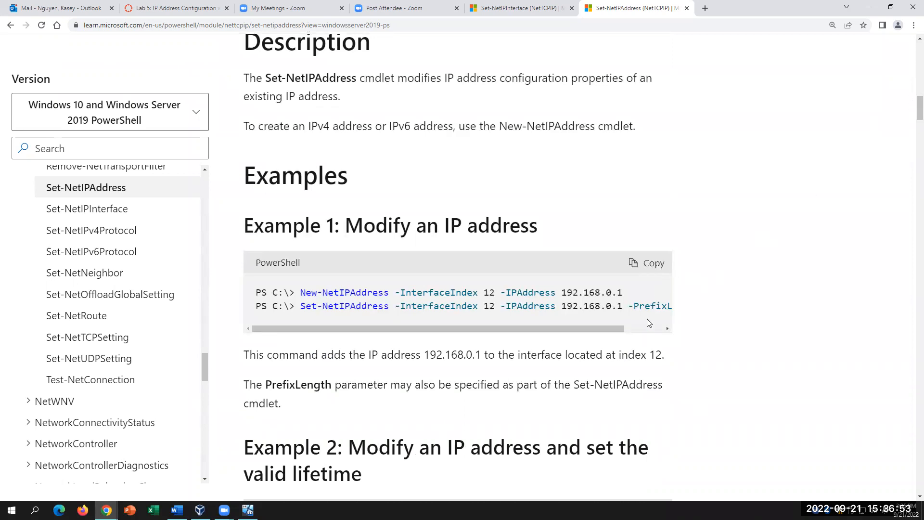
pyautogui.moveTo(605, 329); pyautogui.dragTo(568, 346)
pyautogui.moveTo(497, 341); pyautogui.dragTo(526, 341)
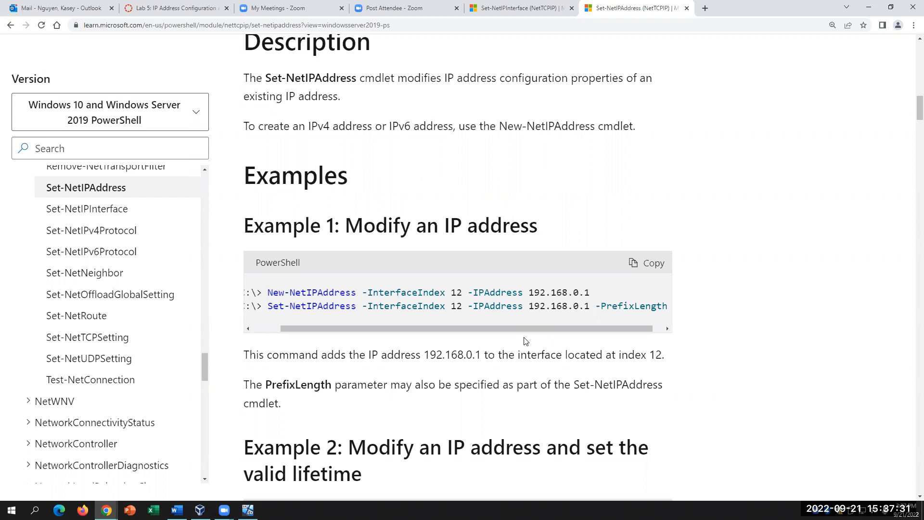
pyautogui.scroll(5, 390, 357)
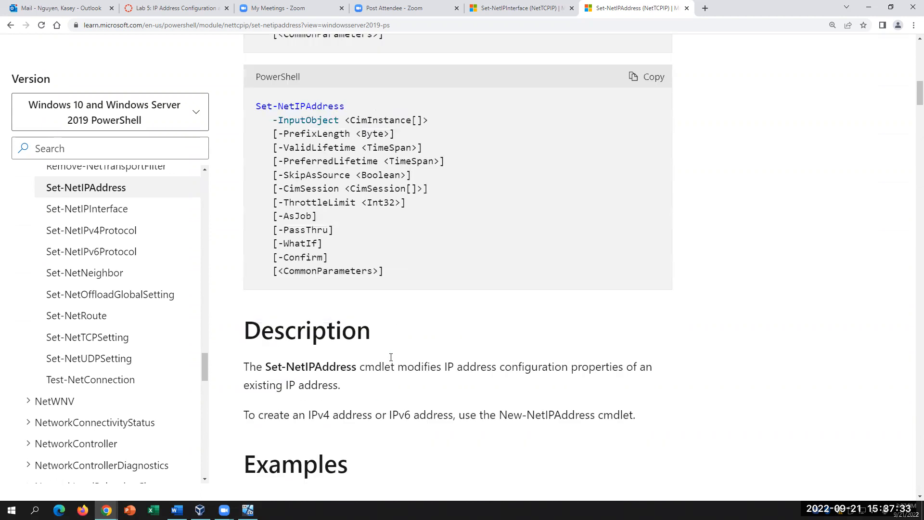
pyautogui.scroll(4, 391, 357)
pyautogui.scroll(-7, 390, 357)
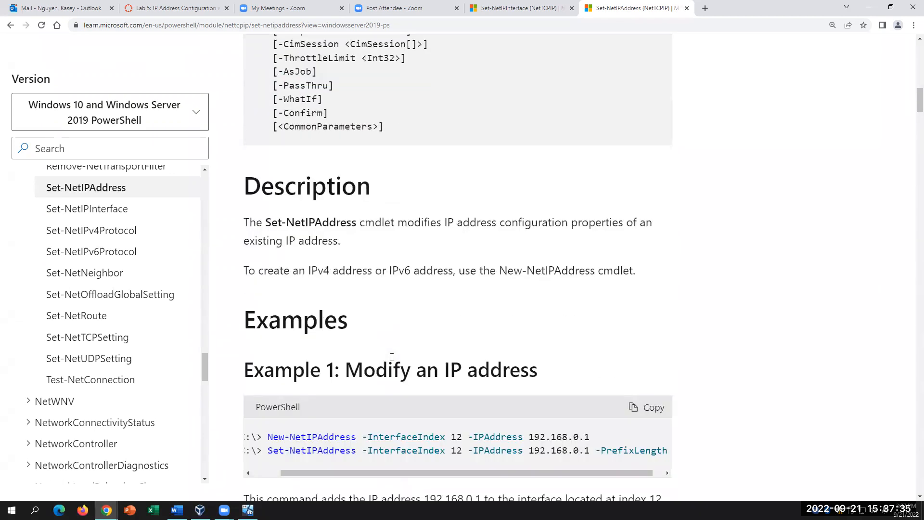
pyautogui.scroll(-2, 392, 357)
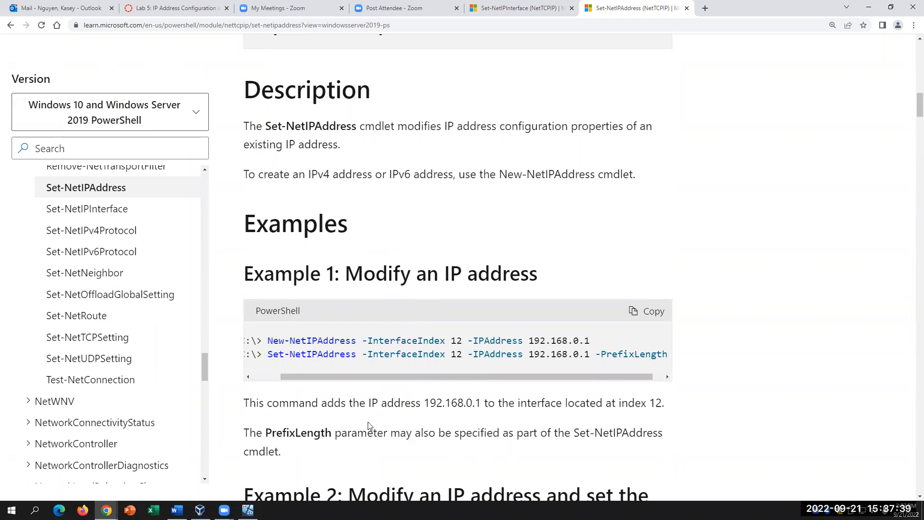
pyautogui.moveTo(364, 380)
pyautogui.mouseDown()
pyautogui.moveTo(332, 380)
pyautogui.moveTo(375, 379)
pyautogui.mouseUp()
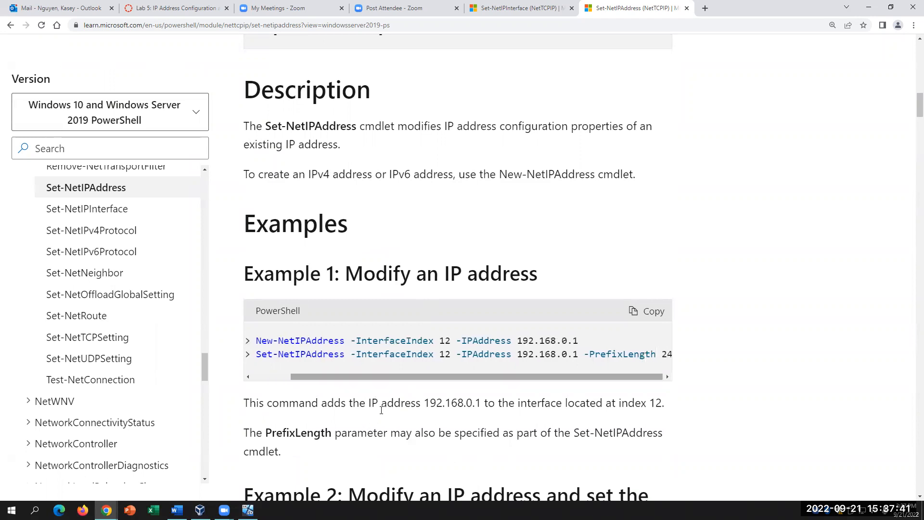
# - Close PowerShell and the Network and Sharing Center inside the Windows 10 VM
pyautogui.hotkey('alt', 'Tab')
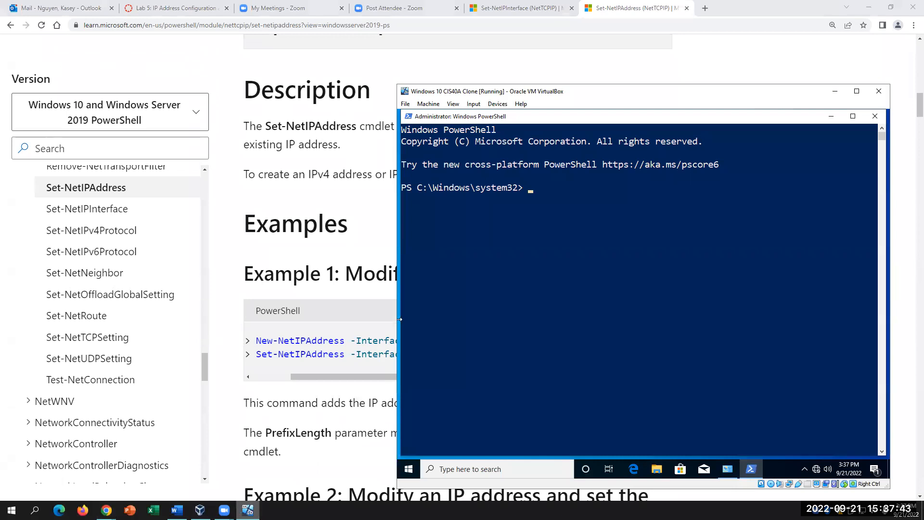
pyautogui.click(874, 116)
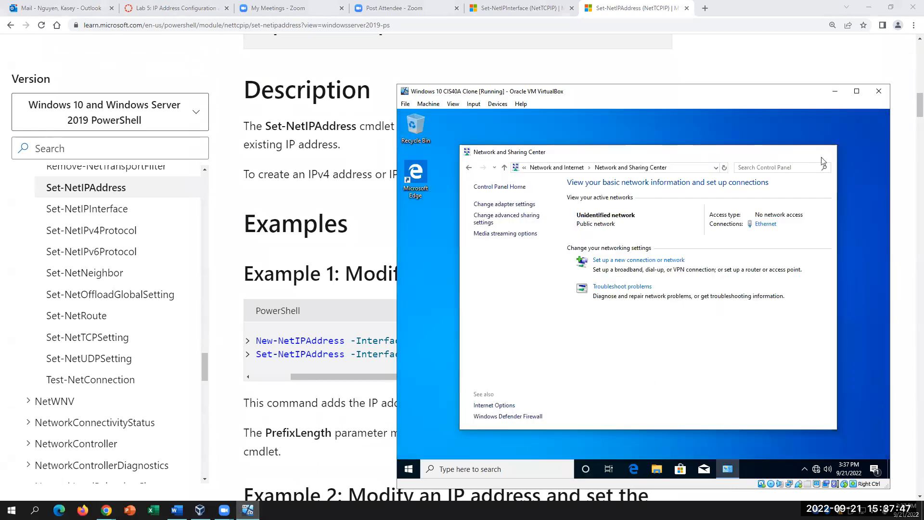
pyautogui.click(826, 152)
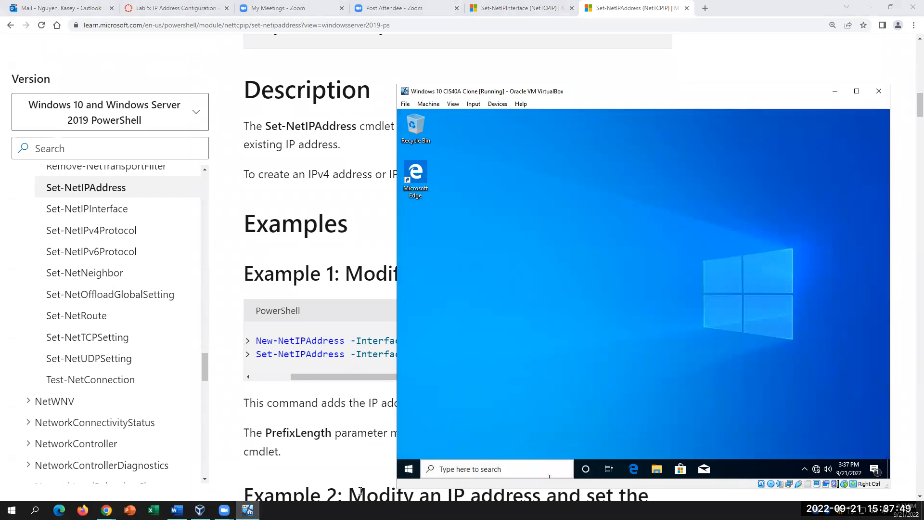
# - Shut down the Windows 10 VM from Start > Power and return to the Word document
pyautogui.click(410, 470)
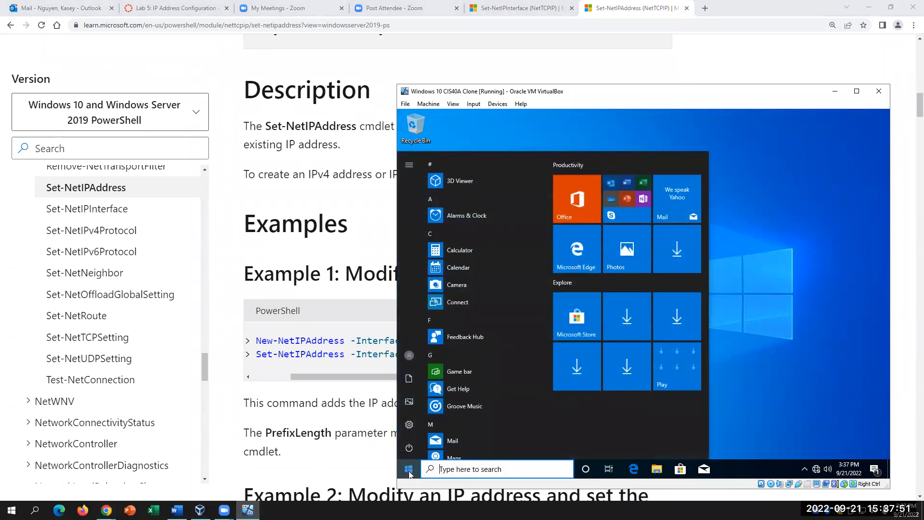
pyautogui.click(411, 449)
pyautogui.click(443, 407)
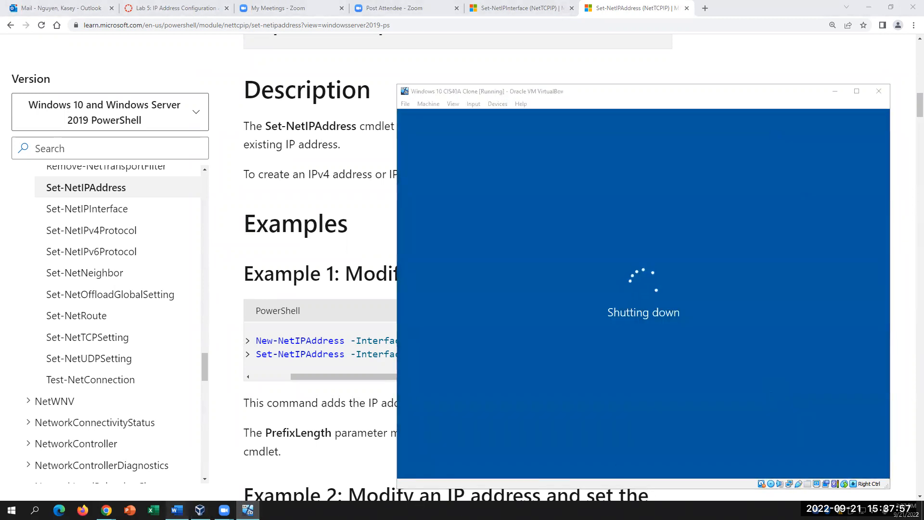
pyautogui.click(177, 510)
pyautogui.scroll(-3, 629, 410)
# - Scroll through Part B: IP Configuration in Linux, then bring VirtualBox Manager forward
pyautogui.scroll(-3, 628, 410)
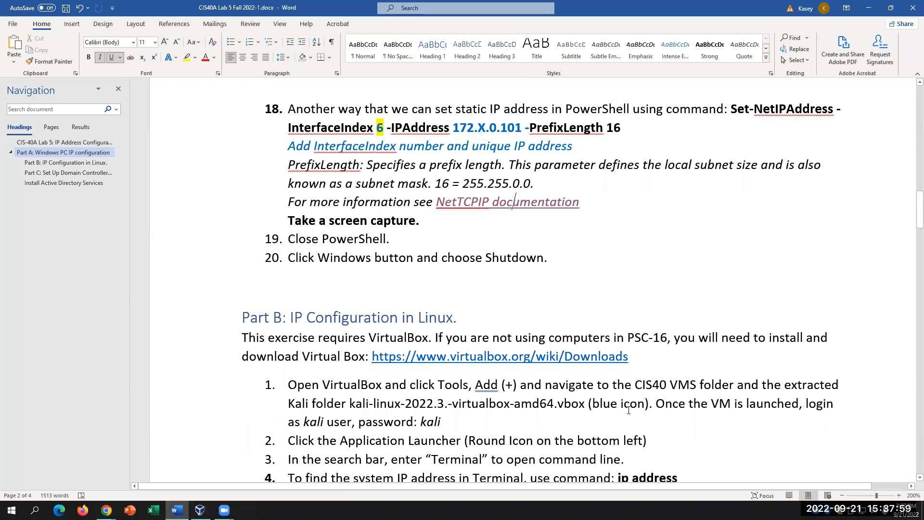
pyautogui.scroll(-6, 629, 410)
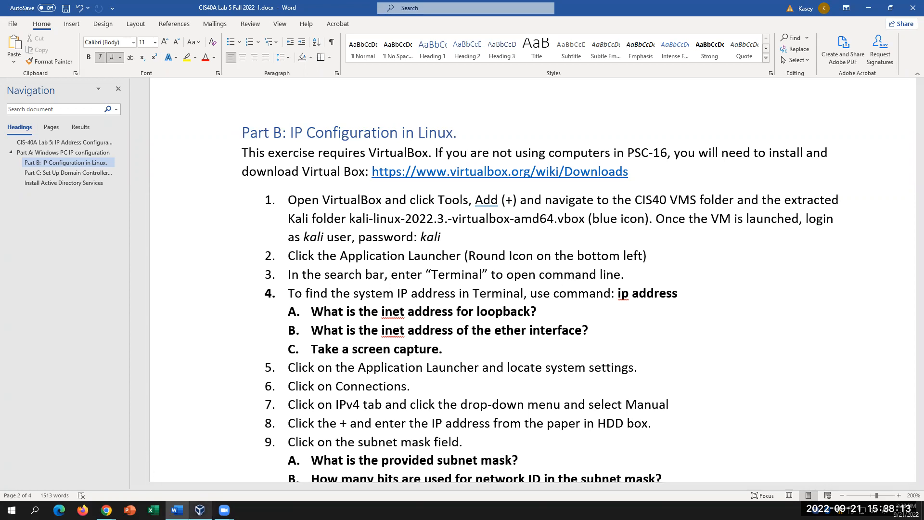
pyautogui.click(200, 509)
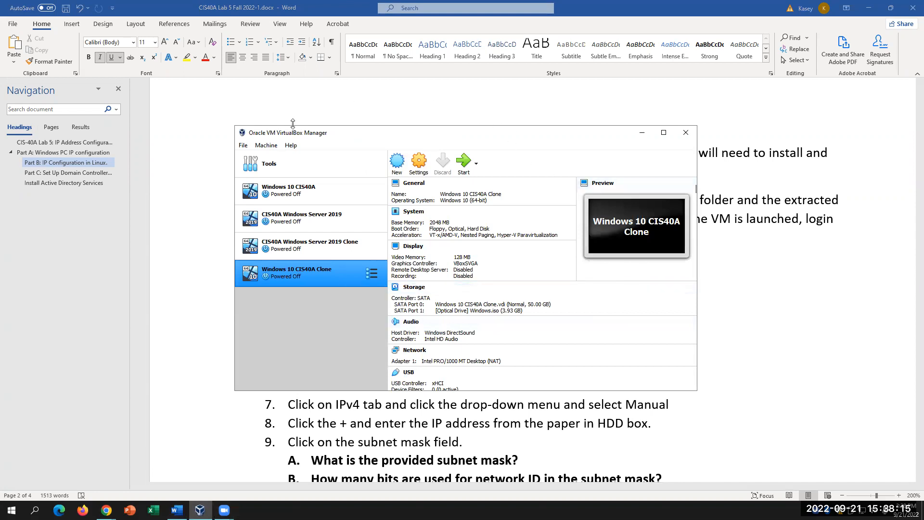
# - Start Machine > Add and browse Desktop to the kali-linux-2022.3-virtualbox-amd64 folder
pyautogui.click(266, 145)
pyautogui.click(274, 165)
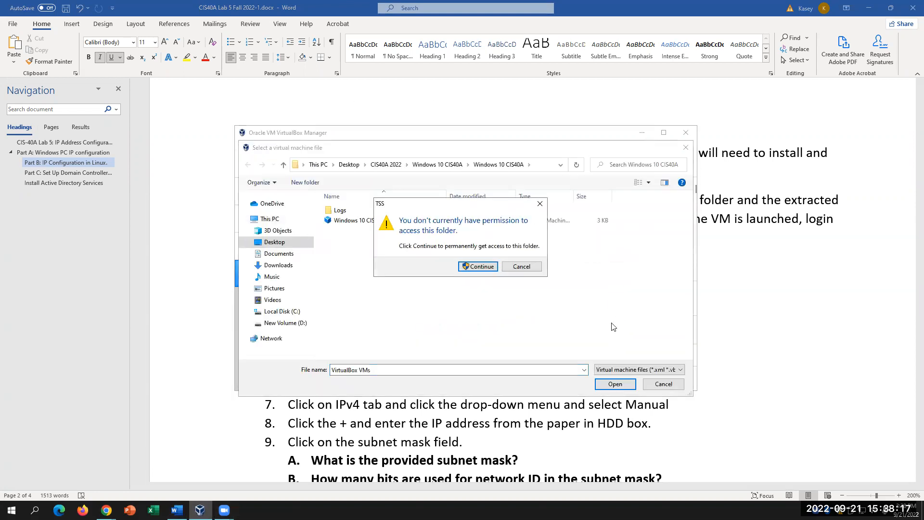
pyautogui.click(540, 206)
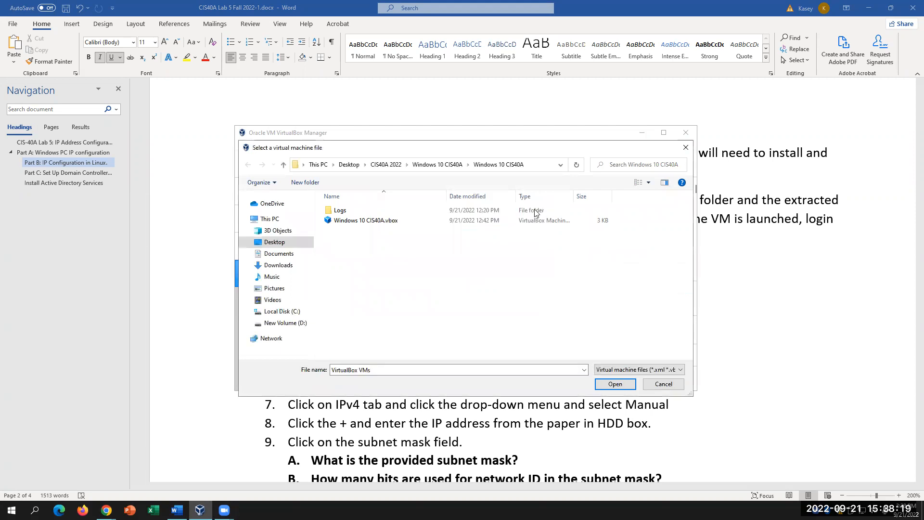
pyautogui.click(292, 243)
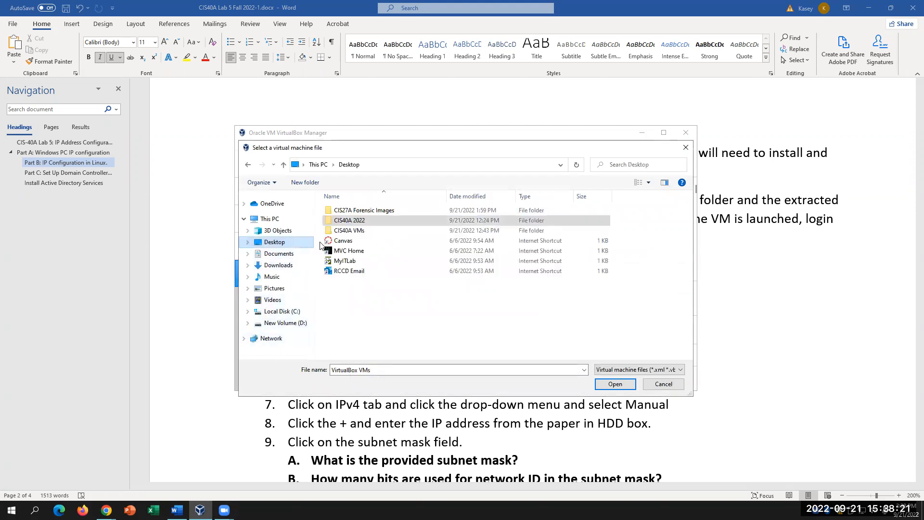
pyautogui.doubleClick(373, 230)
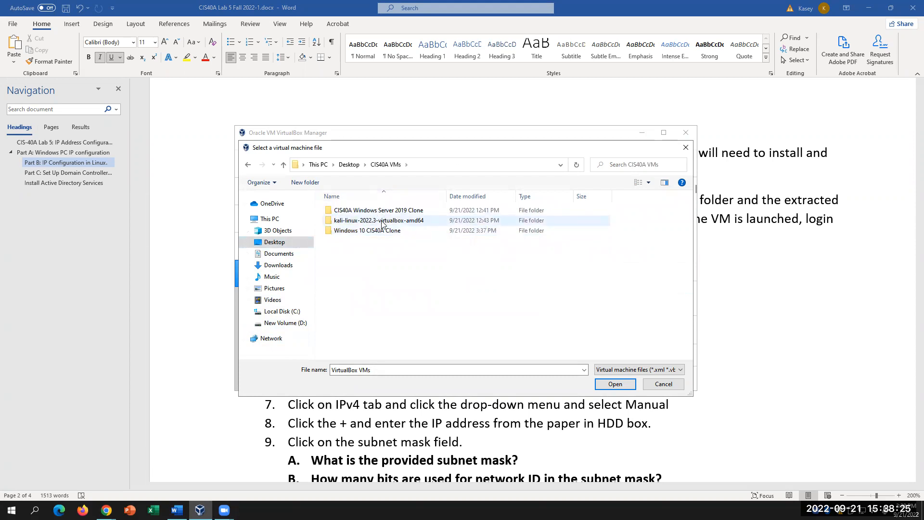
pyautogui.doubleClick(381, 221)
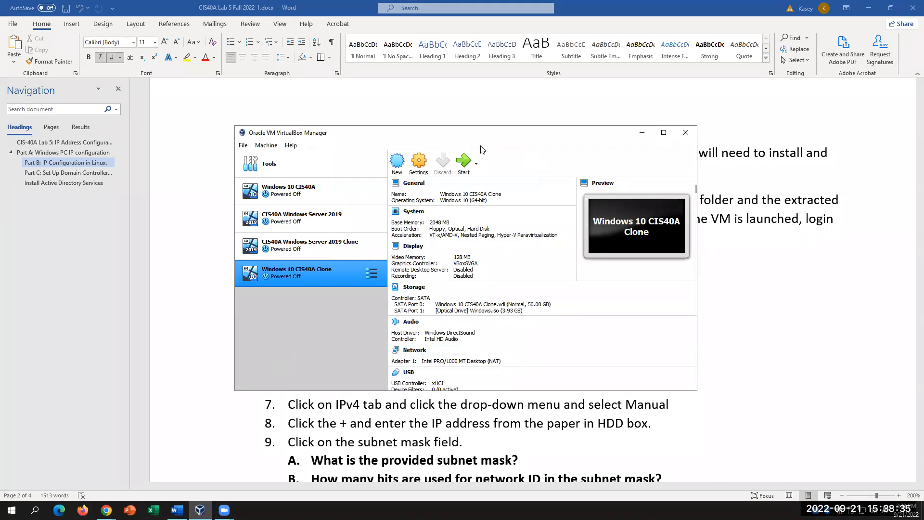
# - Retry Machine > Add and open the kali-linux-2022.3-virtualbox-amd64 .vbox file from CIS40A 2022
pyautogui.click(267, 145)
pyautogui.click(277, 168)
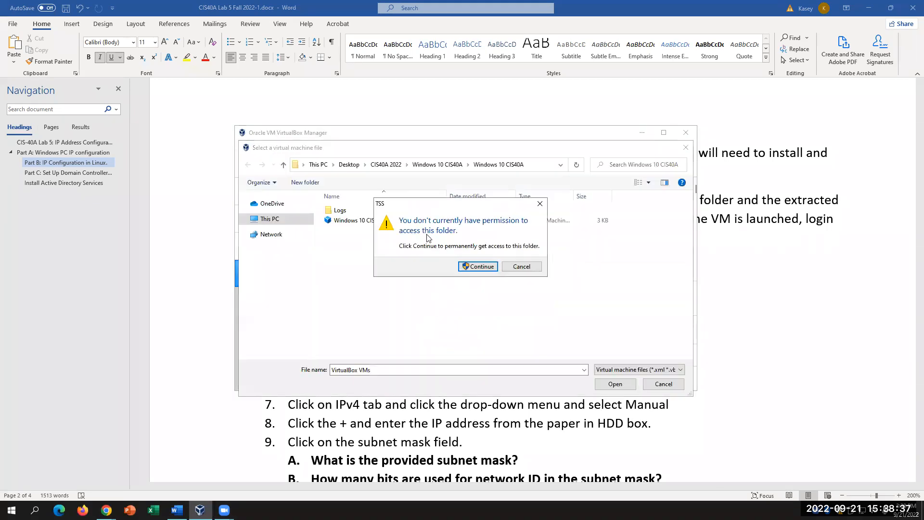
pyautogui.click(483, 264)
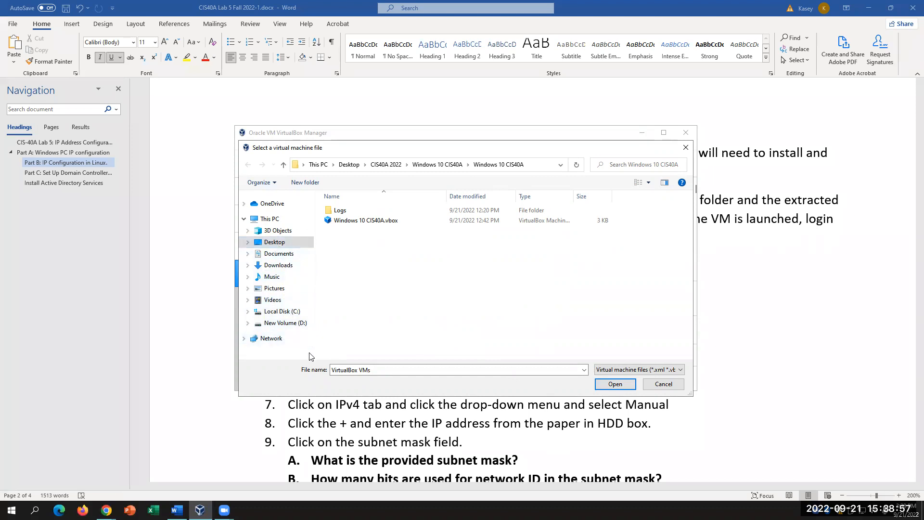
pyautogui.click(282, 244)
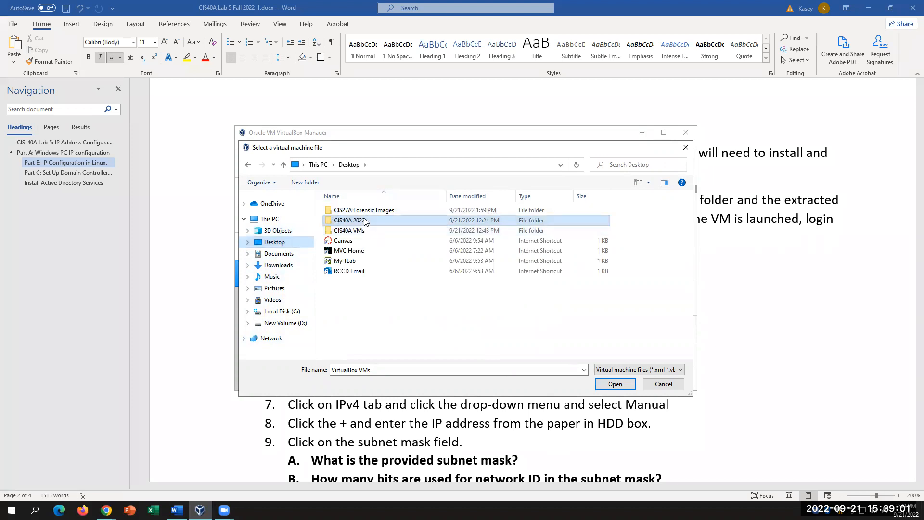
pyautogui.doubleClick(364, 220)
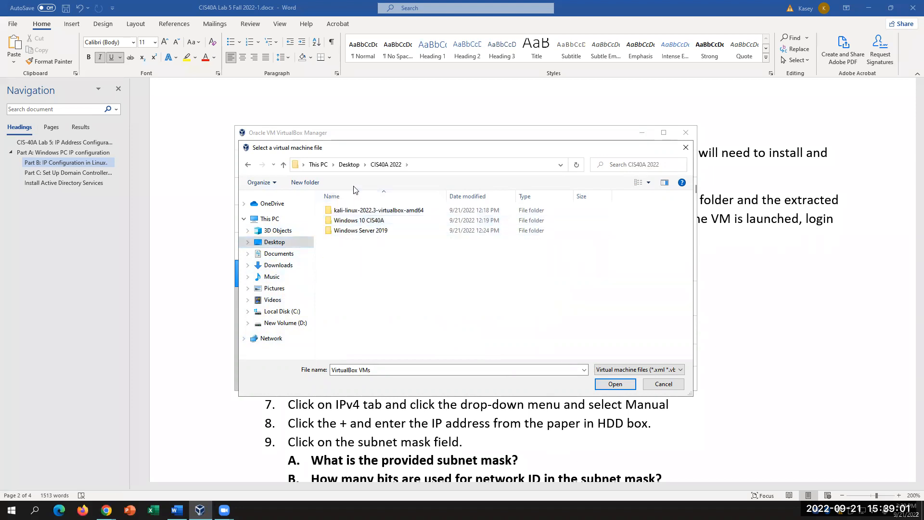
pyautogui.click(375, 230)
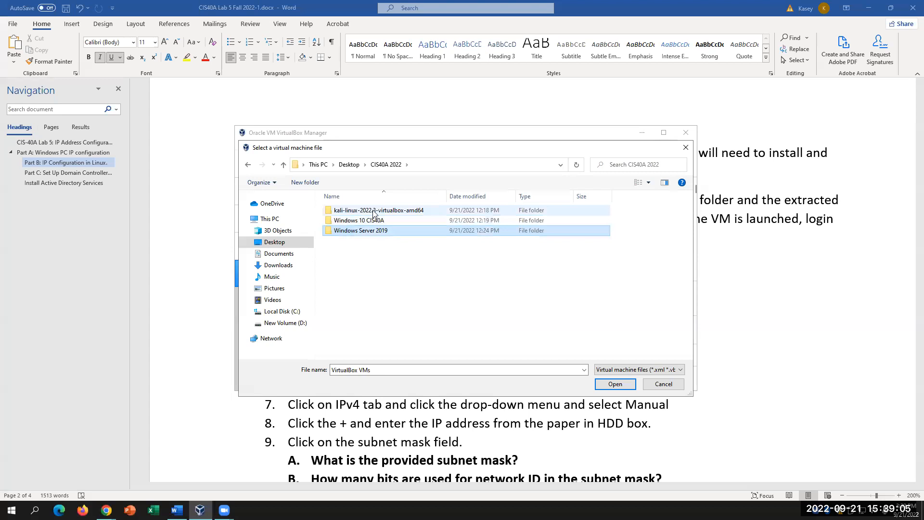
pyautogui.doubleClick(373, 212)
pyautogui.click(376, 211)
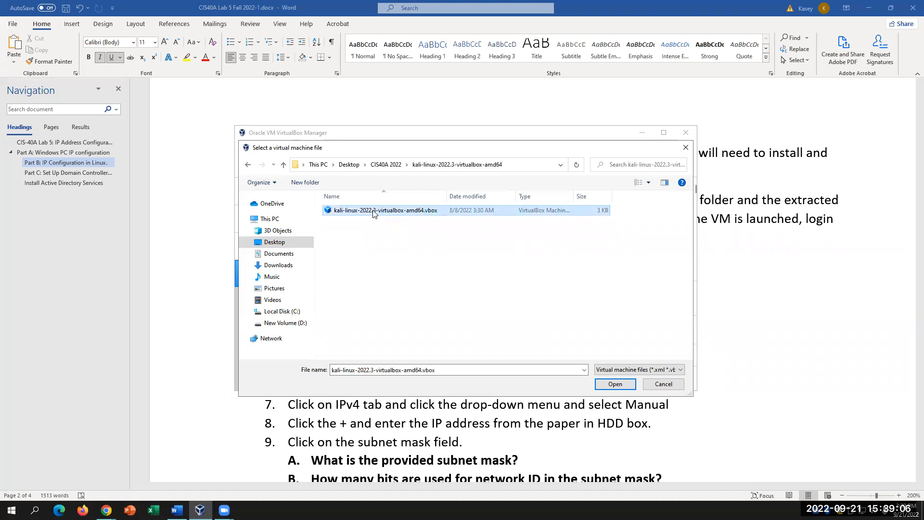
pyautogui.click(601, 383)
# - Start the Kali VM, log in with the account username and password, and dismiss both notices
pyautogui.click(472, 158)
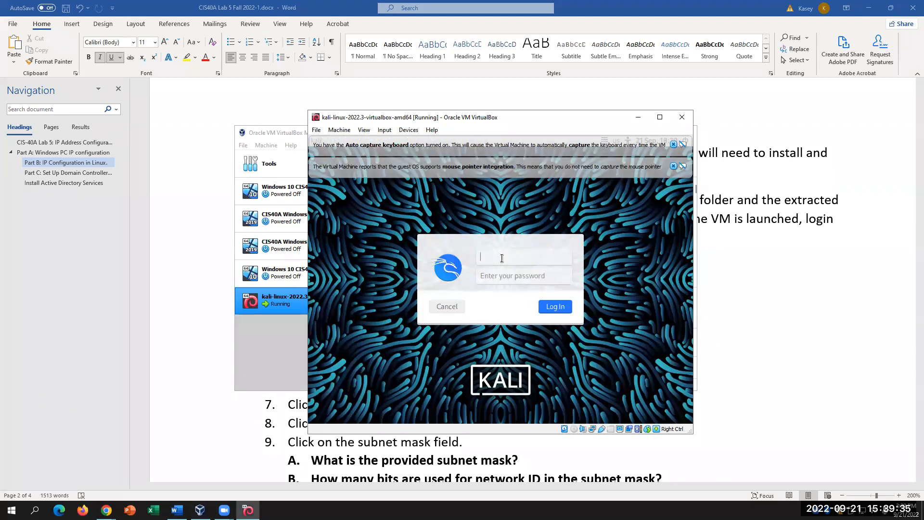
pyautogui.write('kali')
pyautogui.press('Tab')
pyautogui.write('kali')
pyautogui.press('Return')
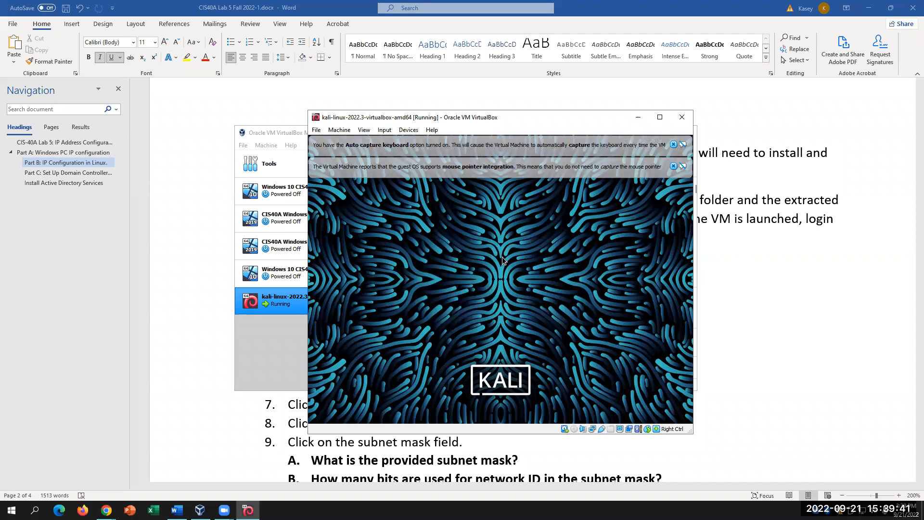
pyautogui.click(672, 165)
pyautogui.click(675, 144)
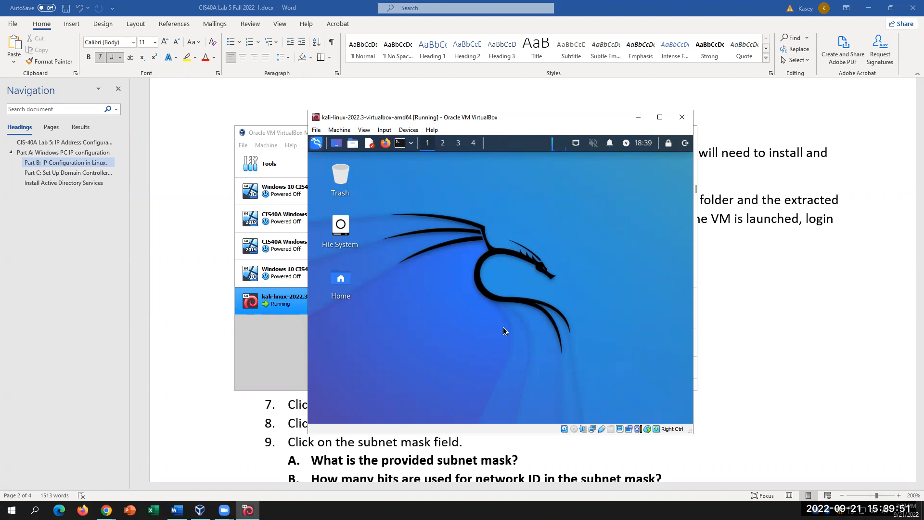
# - Bring Word forward and scroll up to steps 18–20 and the Part B heading
pyautogui.click(726, 424)
pyautogui.scroll(-2, 726, 424)
pyautogui.scroll(6, 724, 416)
pyautogui.scroll(3, 724, 408)
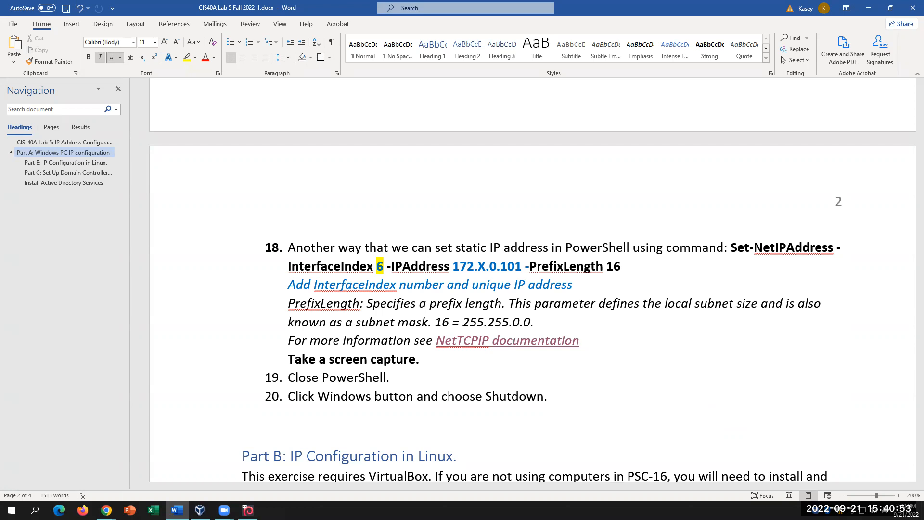
# - Place the cursor in Part B step 1 of the lab document, then switch to the Kali VM
pyautogui.moveTo(248, 510)
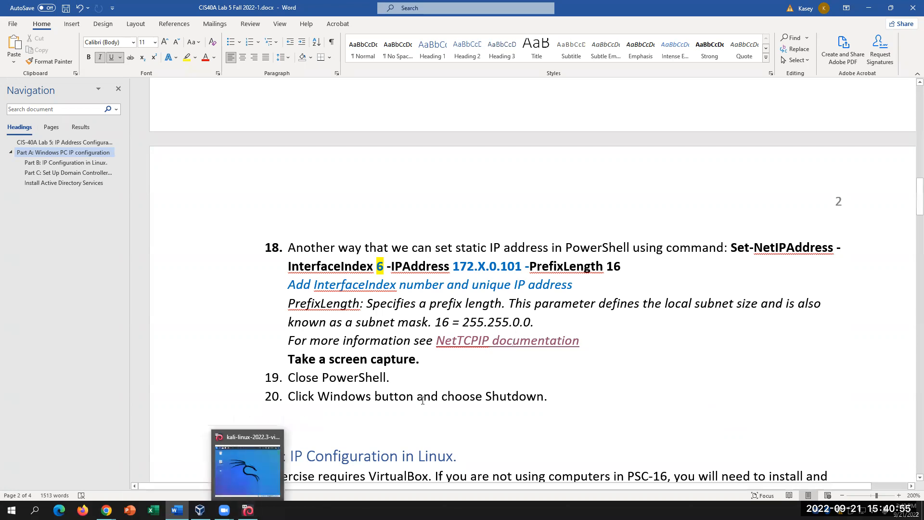
pyautogui.click(517, 396)
pyautogui.scroll(-4, 517, 395)
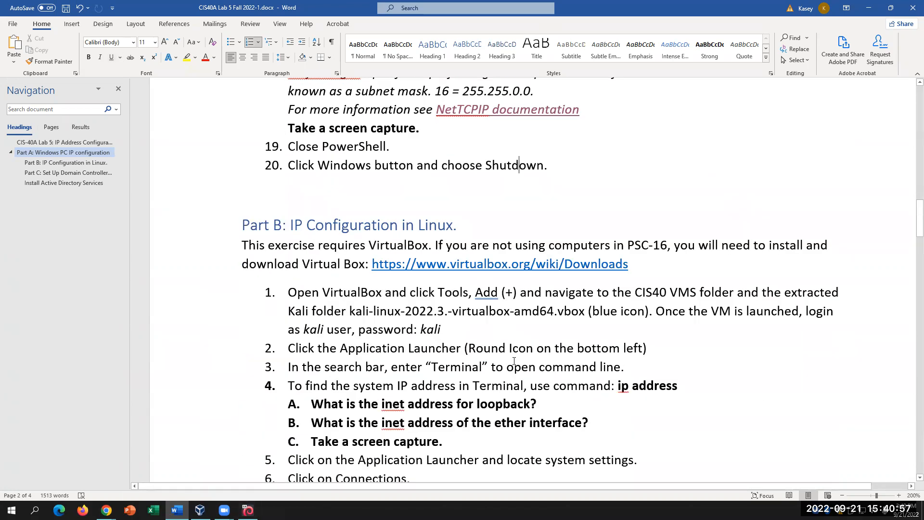
pyautogui.click(483, 329)
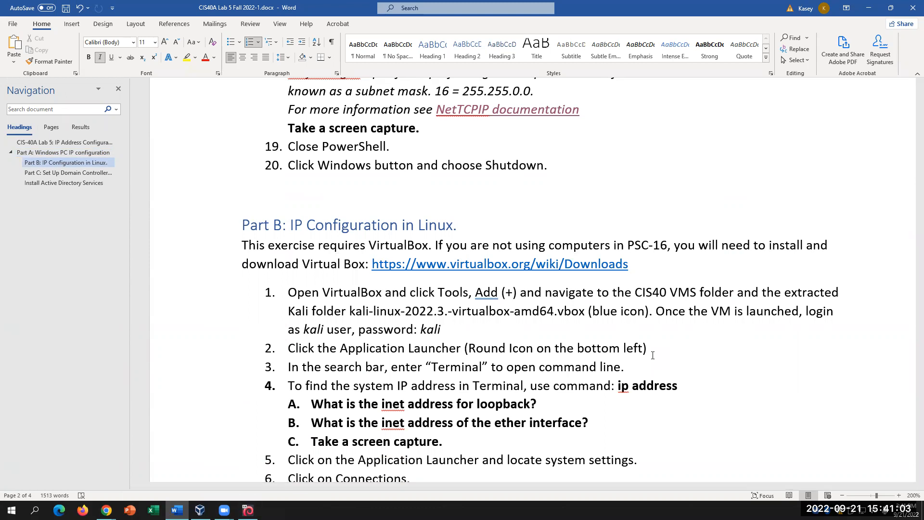
pyautogui.hotkey('alt', 'Tab')
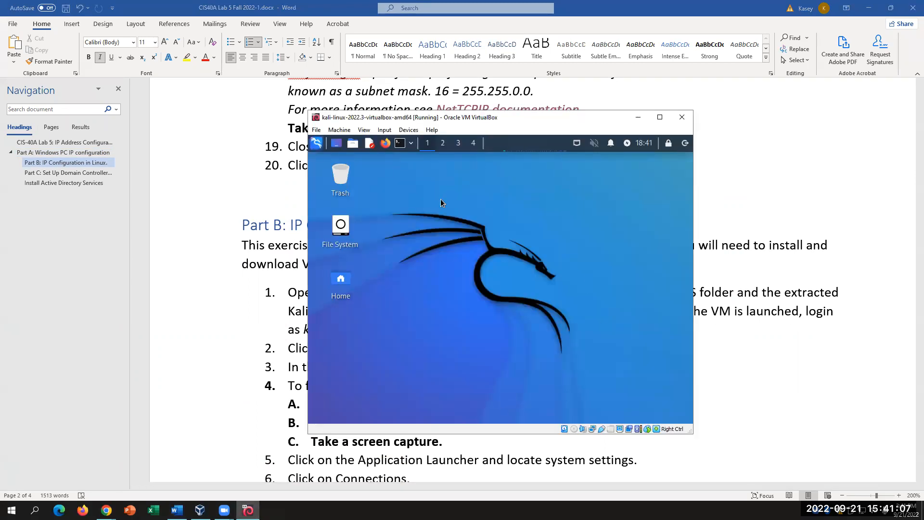
pyautogui.hotkey('alt', 'Tab')
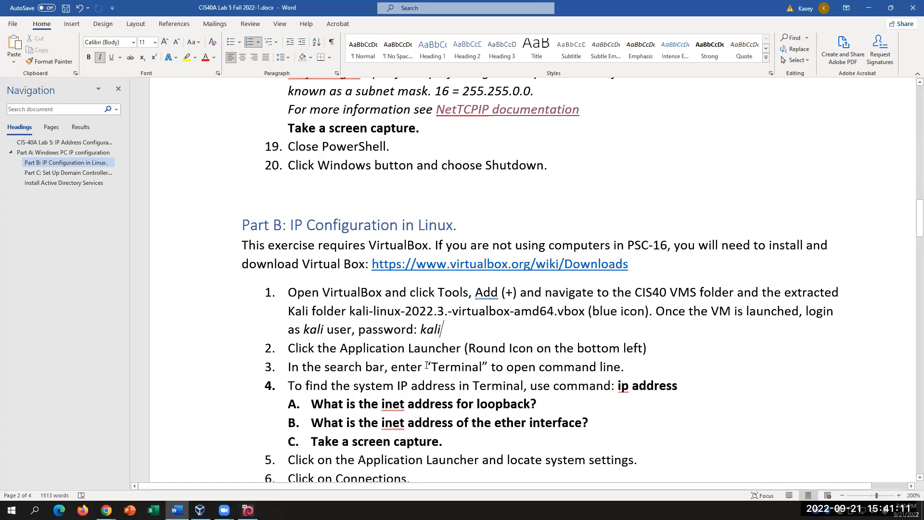
pyautogui.hotkey('alt', 'Tab')
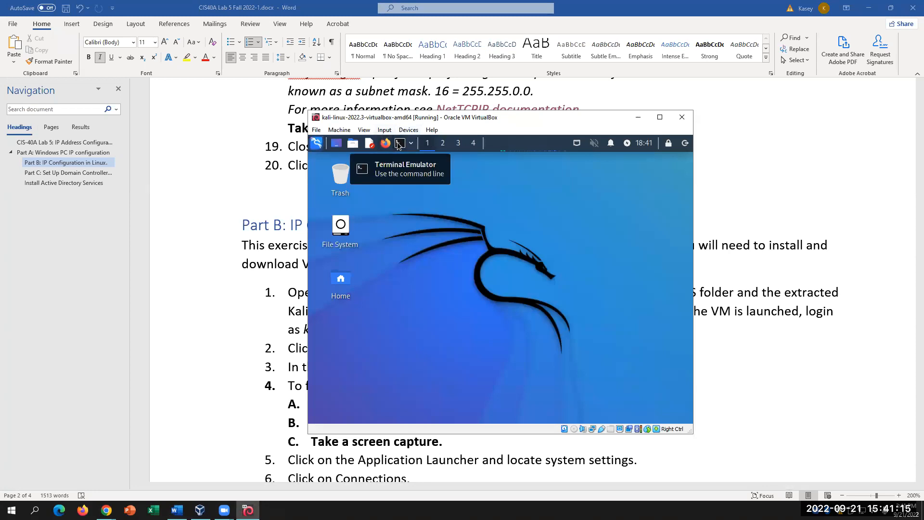
# - Open a Kali terminal, run ip address to list lo and eth0, and maximize the VM
pyautogui.click(400, 143)
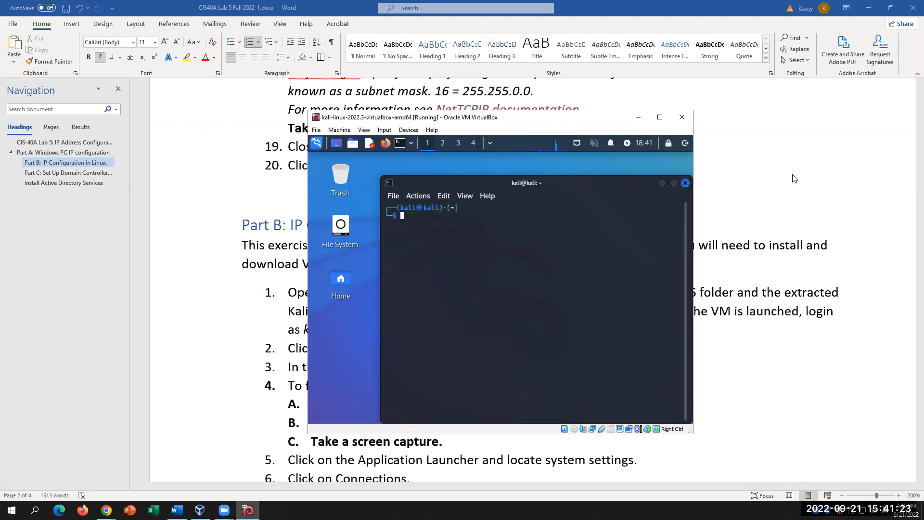
pyautogui.click(807, 186)
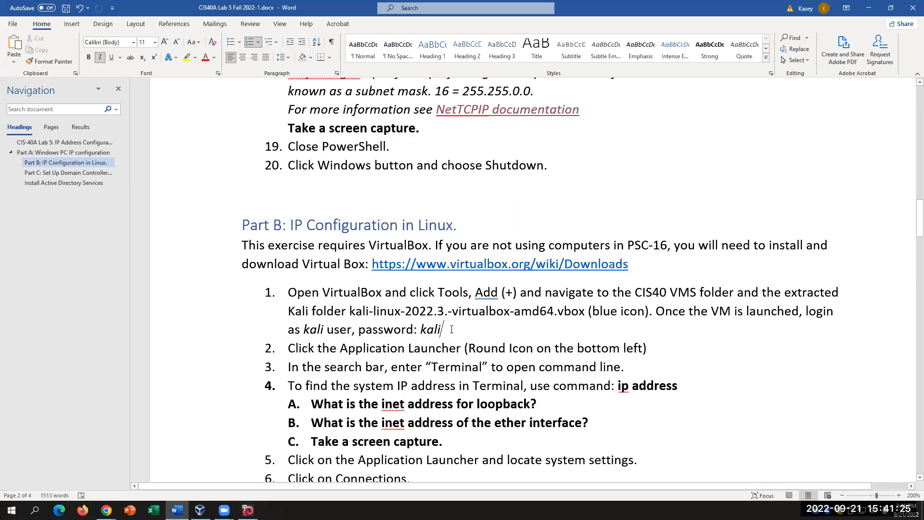
pyautogui.click(747, 362)
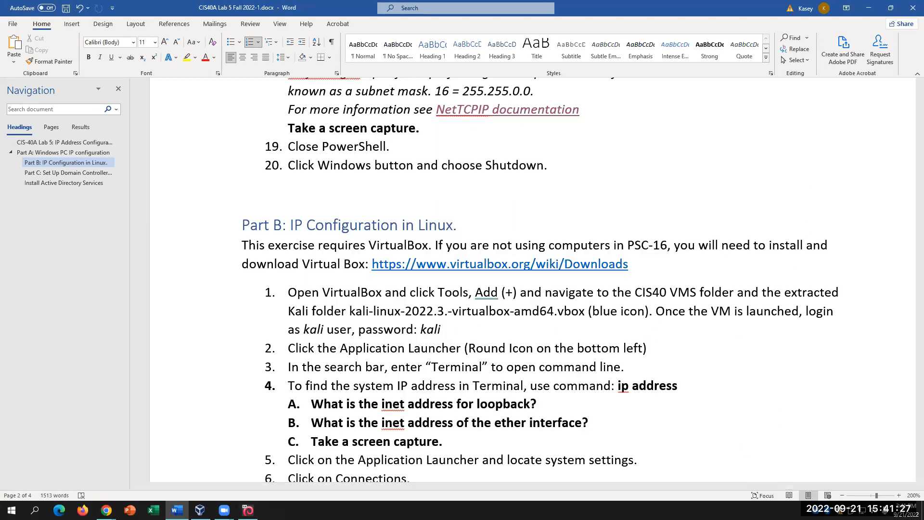
pyautogui.click(248, 509)
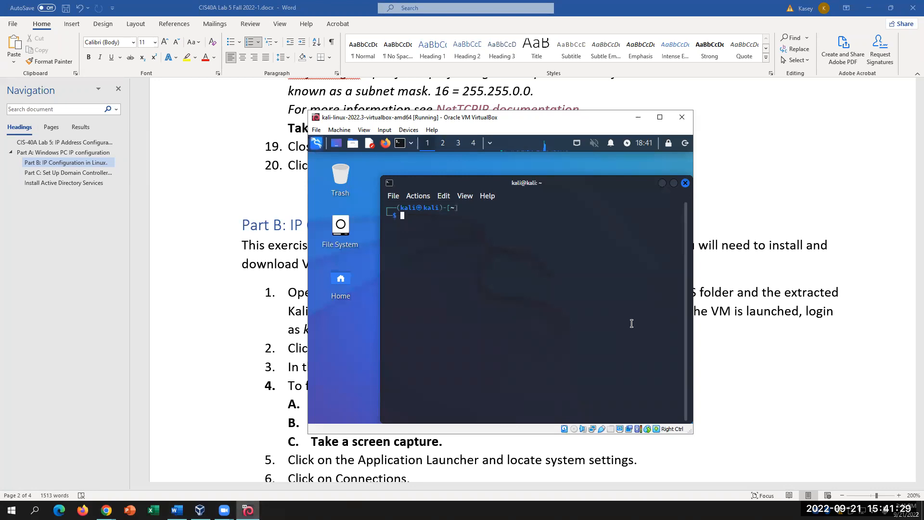
pyautogui.write('ip address')
pyautogui.press('Return')
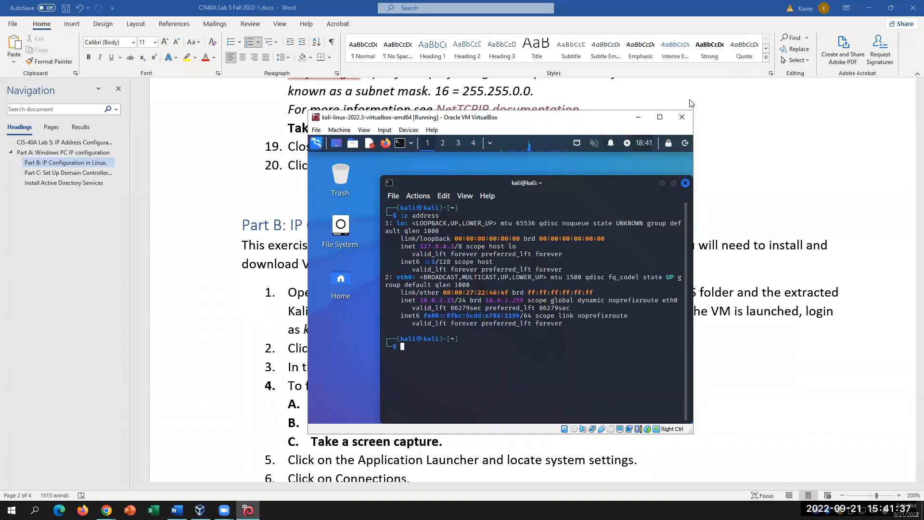
pyautogui.click(660, 118)
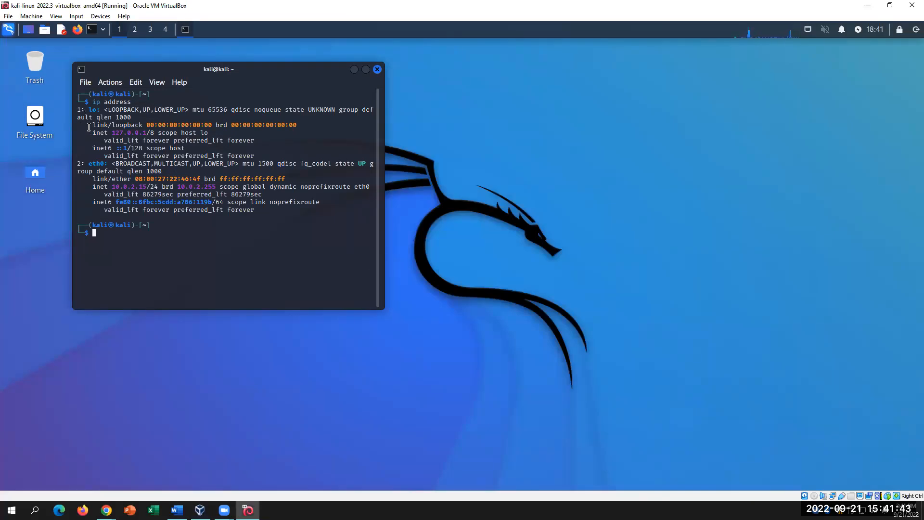
pyautogui.moveTo(93, 186); pyautogui.dragTo(375, 189)
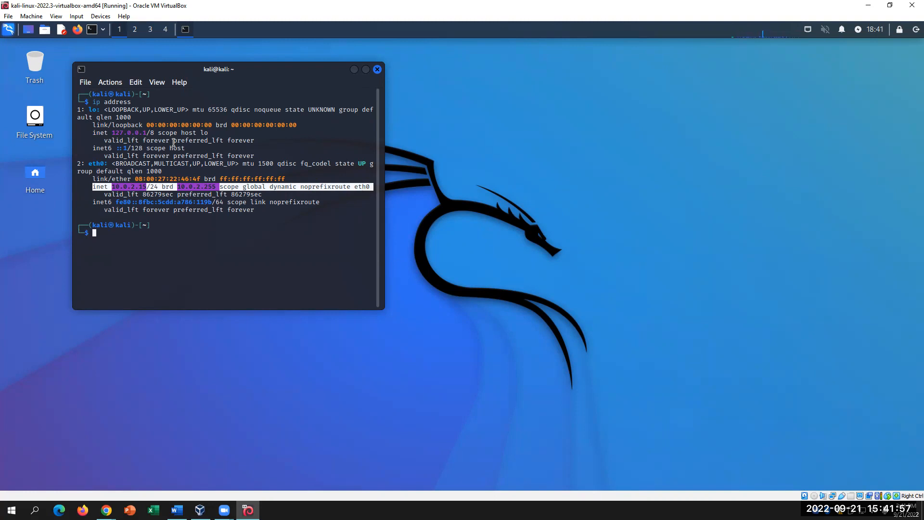
pyautogui.moveTo(93, 134); pyautogui.dragTo(227, 132)
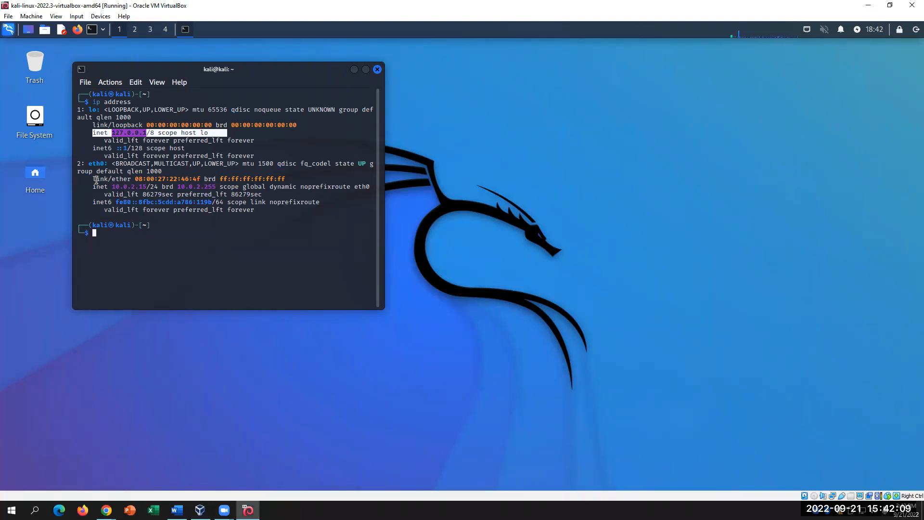
pyautogui.moveTo(96, 179); pyautogui.dragTo(300, 179)
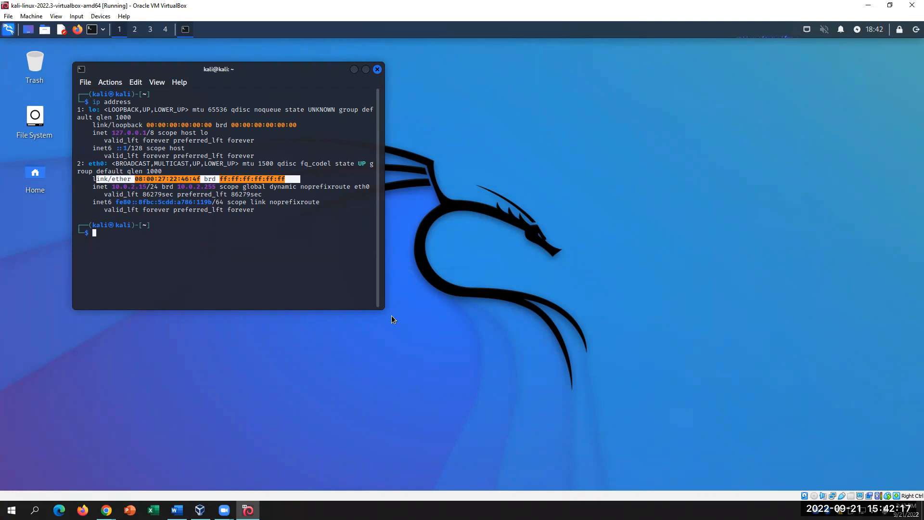
pyautogui.click(304, 279)
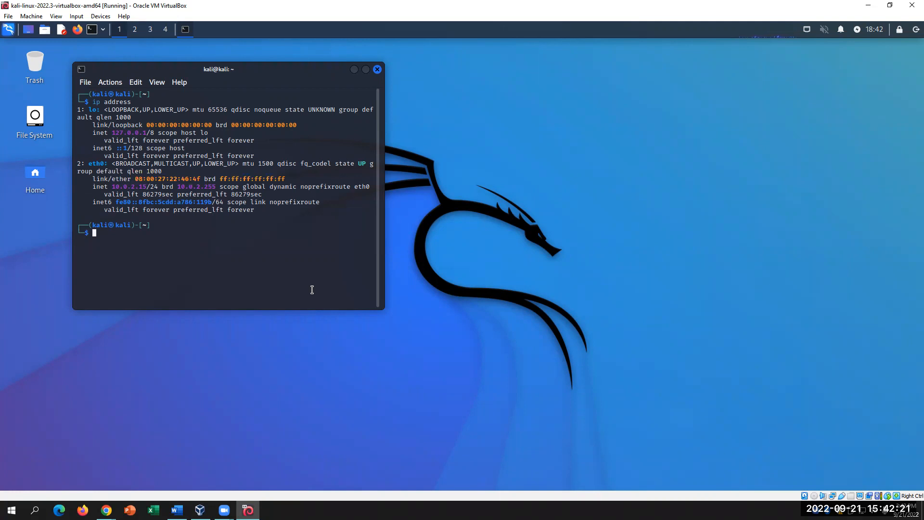
pyautogui.moveTo(119, 202); pyautogui.dragTo(324, 204)
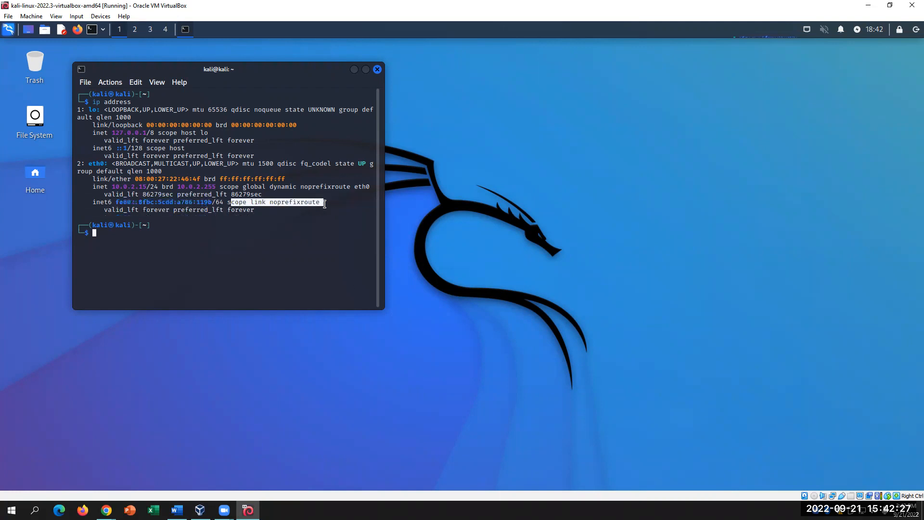
pyautogui.click(136, 209)
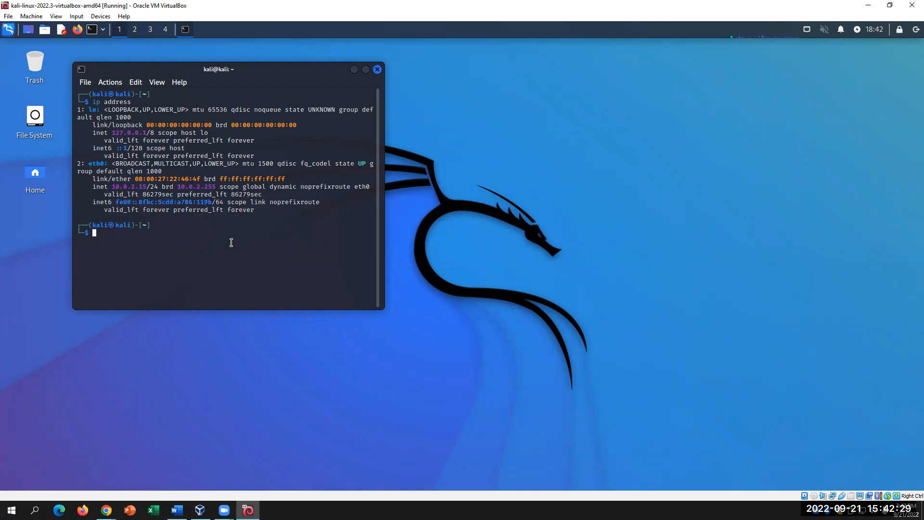
pyautogui.moveTo(92, 202); pyautogui.dragTo(213, 200)
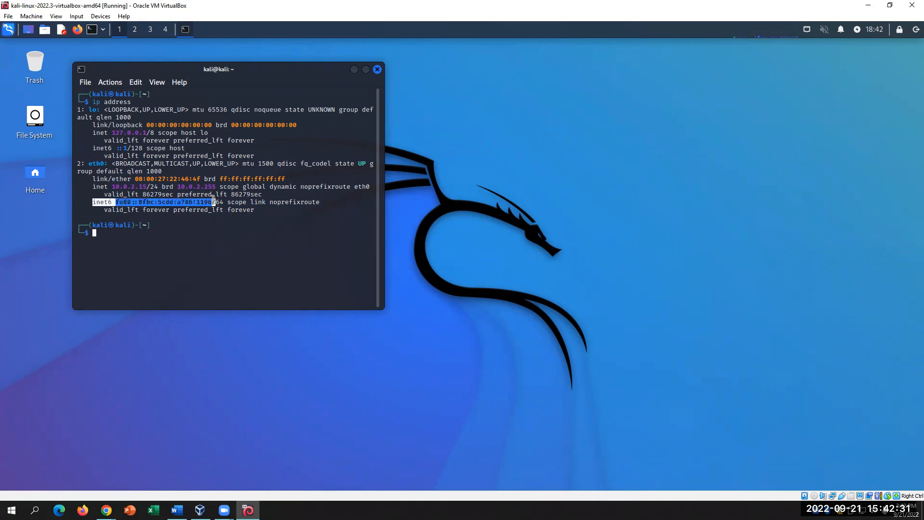
pyautogui.moveTo(89, 179); pyautogui.dragTo(256, 179)
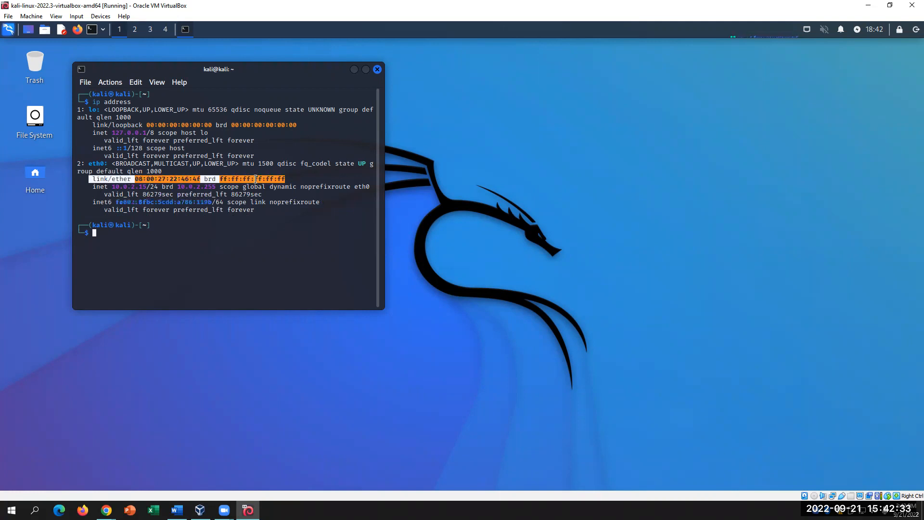
pyautogui.moveTo(92, 125); pyautogui.dragTo(297, 125)
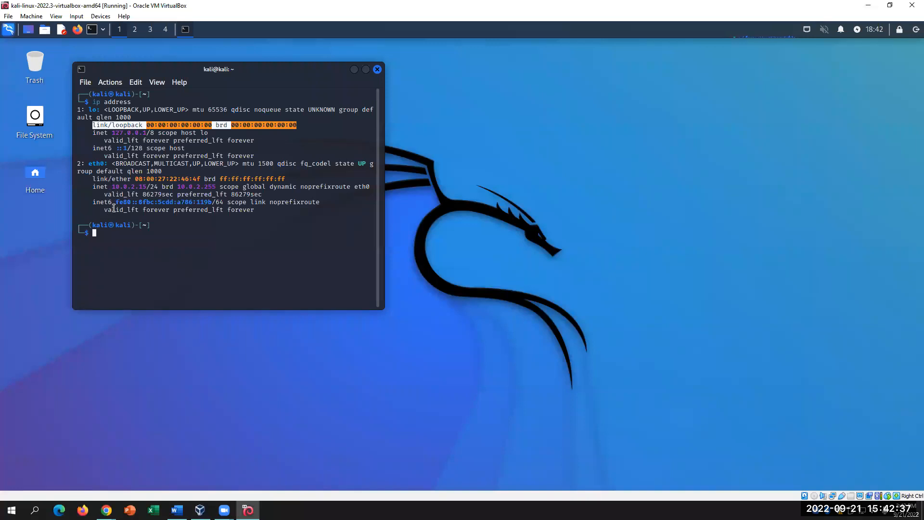
pyautogui.moveTo(111, 186); pyautogui.dragTo(142, 185)
pyautogui.moveTo(222, 188); pyautogui.dragTo(176, 187)
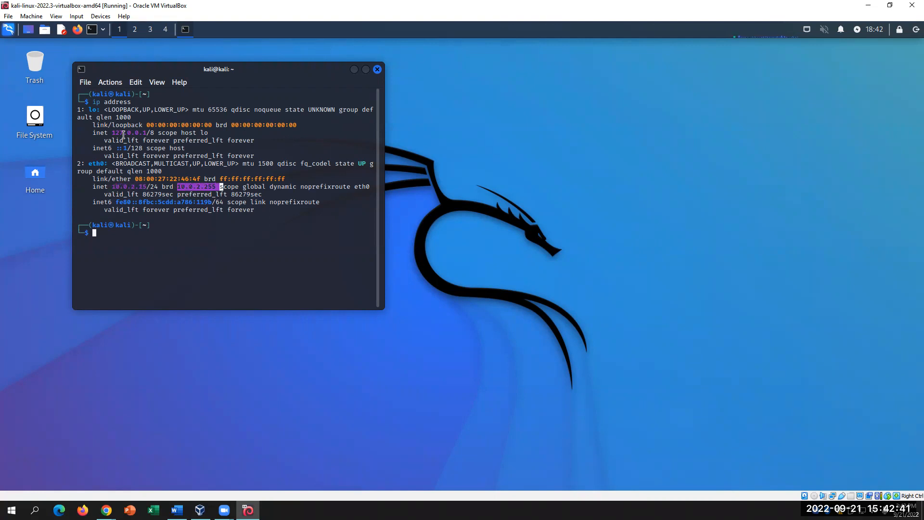
pyautogui.moveTo(111, 186); pyautogui.dragTo(233, 189)
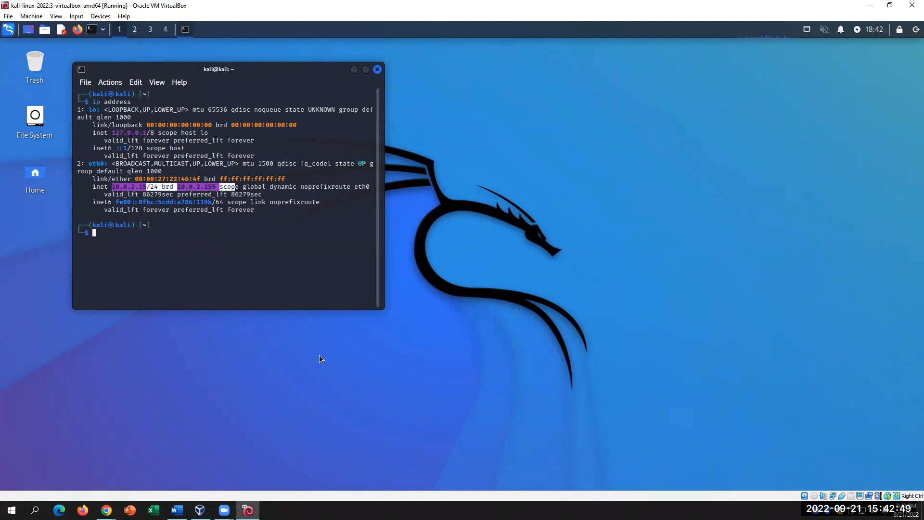
# - In the Word lab document, place the cursor after step 4C
pyautogui.click(177, 510)
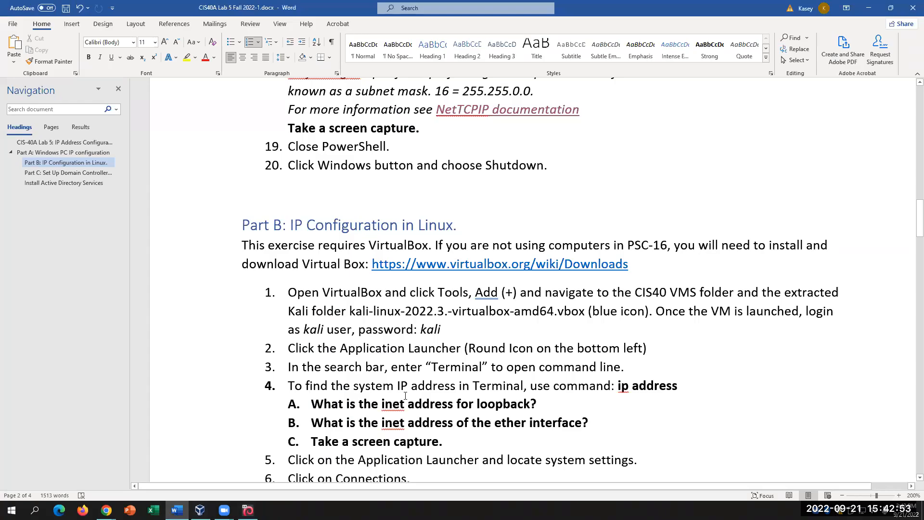
pyautogui.scroll(-2, 405, 395)
pyautogui.click(483, 356)
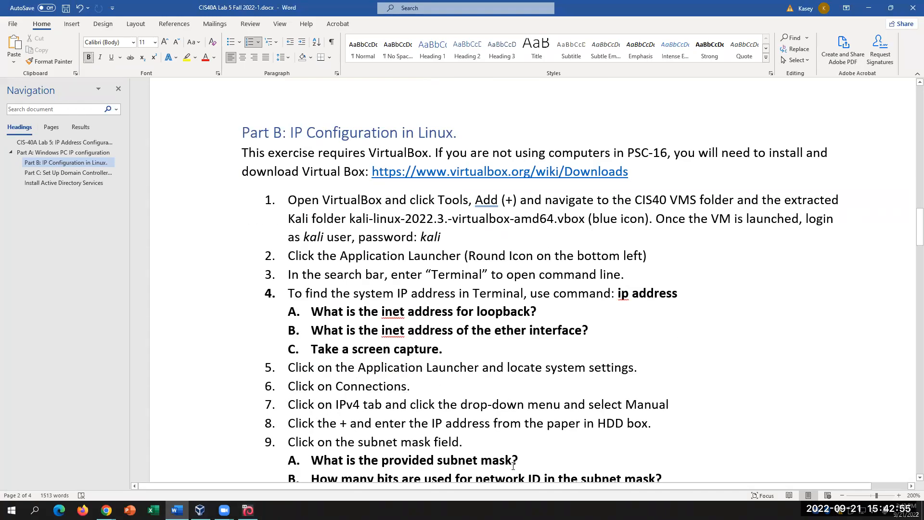
# - Close the Kali terminal and open the Kali applications menu, then scroll back through Word
pyautogui.click(249, 510)
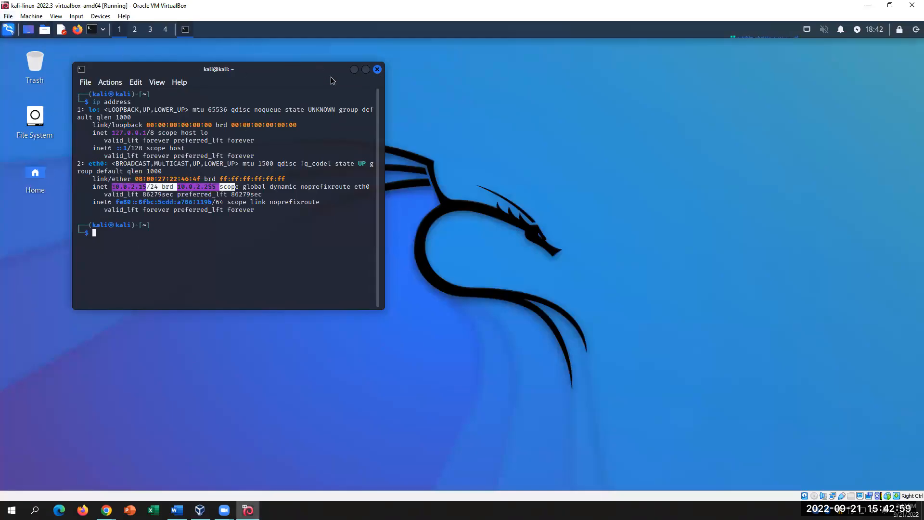
pyautogui.click(377, 70)
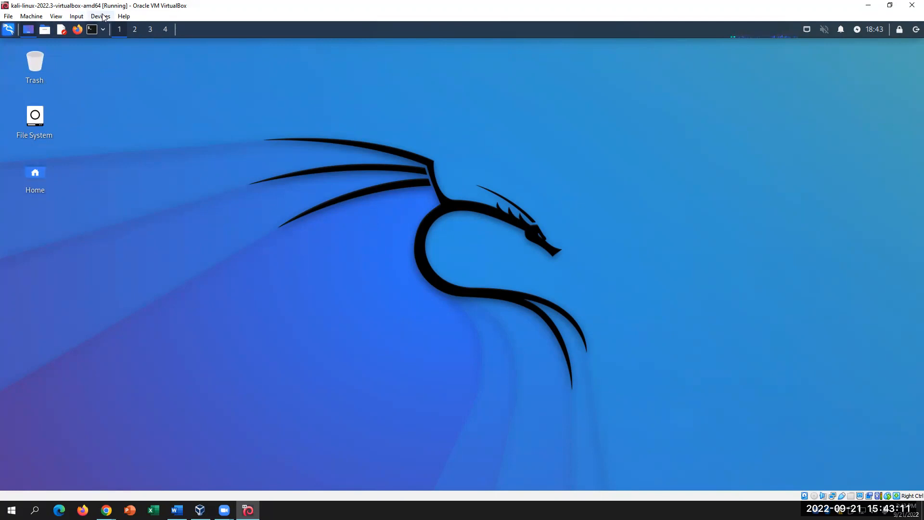
pyautogui.click(130, 32)
pyautogui.click(103, 32)
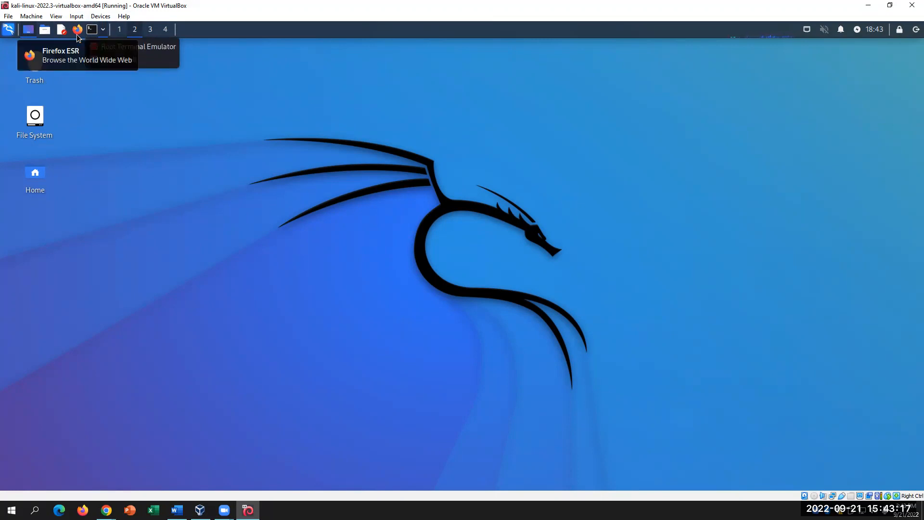
pyautogui.click(8, 32)
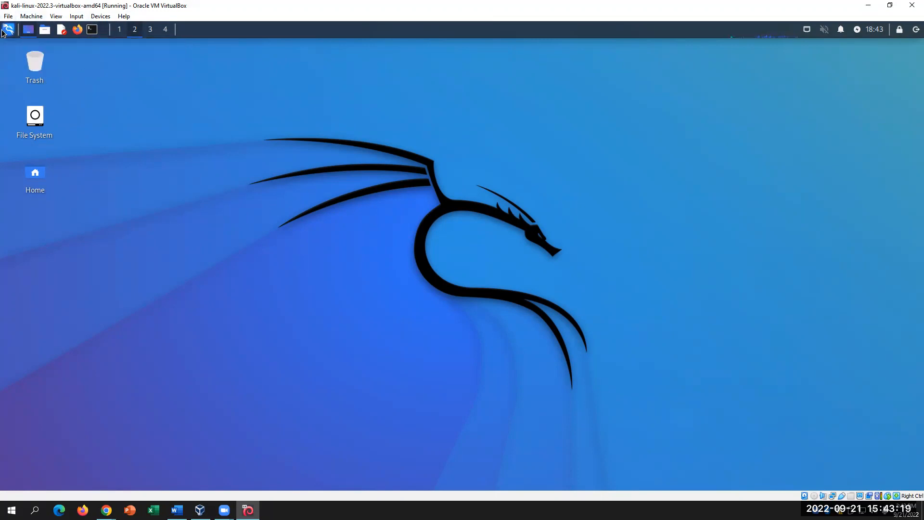
pyautogui.click(8, 33)
pyautogui.click(8, 33)
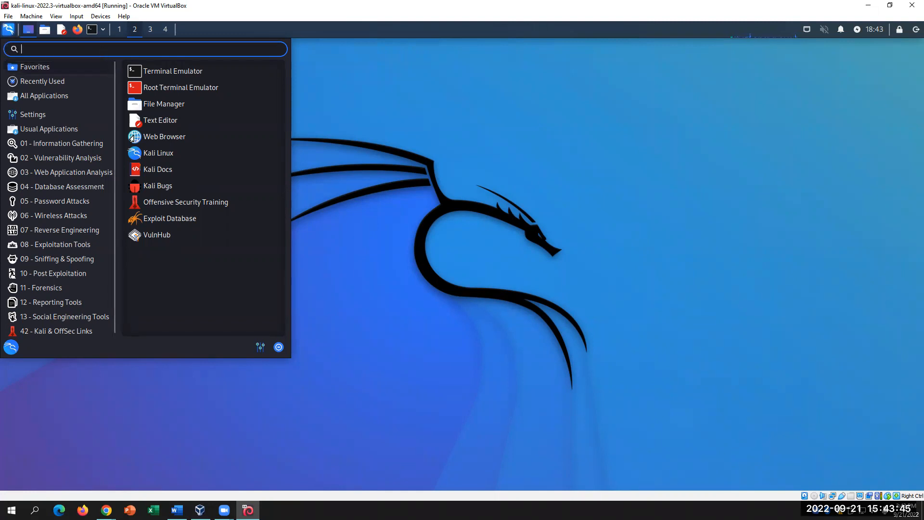
pyautogui.click(177, 510)
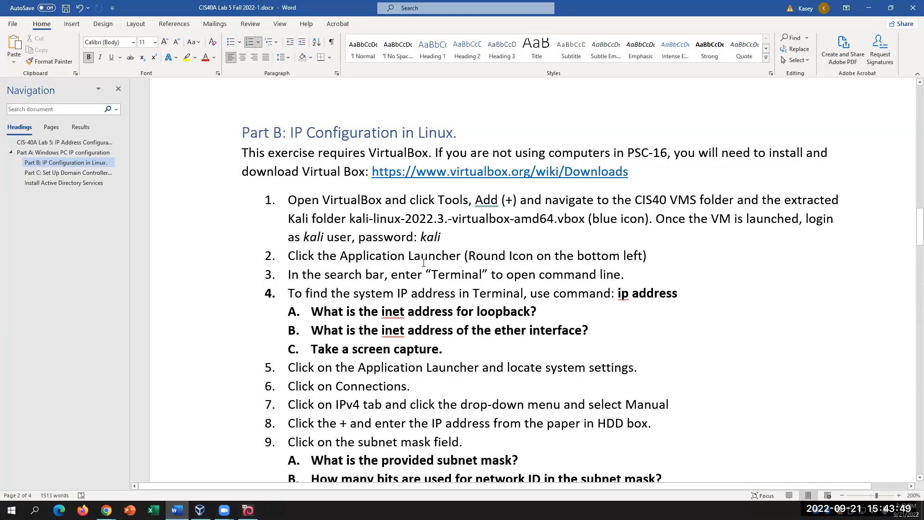
pyautogui.scroll(-3, 423, 262)
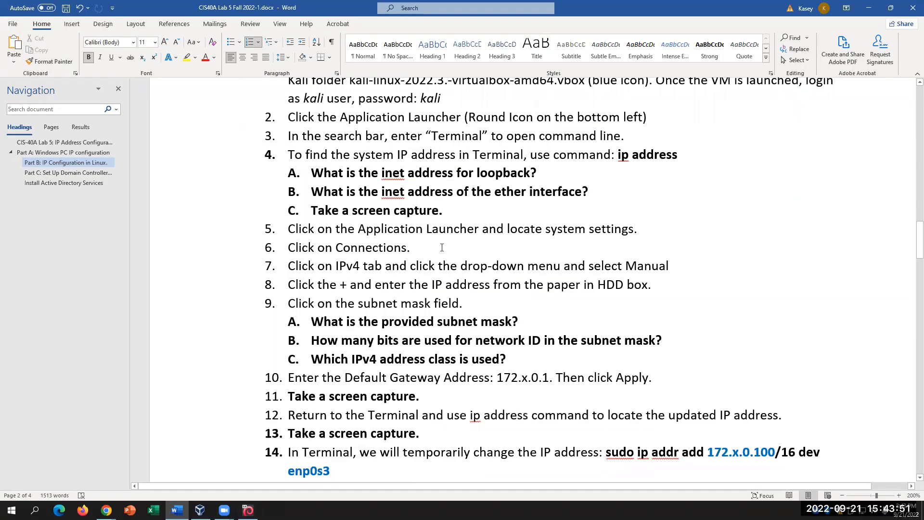
# - Search the Kali menu for 'conn' and open Advanced Network Configuration
pyautogui.click(248, 510)
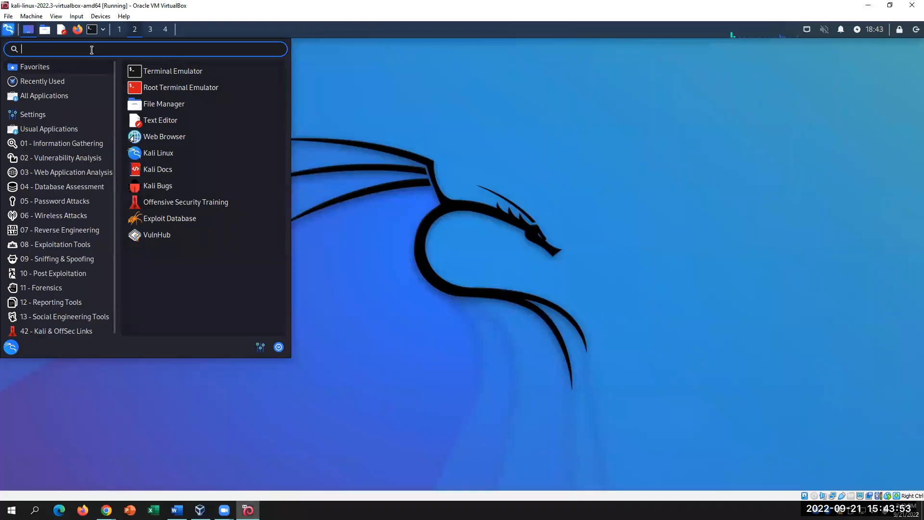
pyautogui.write('connec')
pyautogui.press('BackSpace')
pyautogui.press('BackSpace')
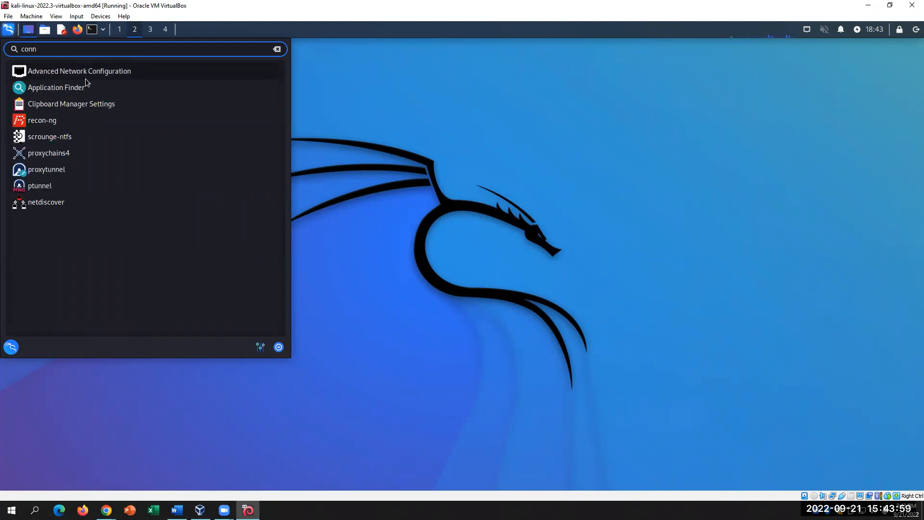
pyautogui.click(56, 73)
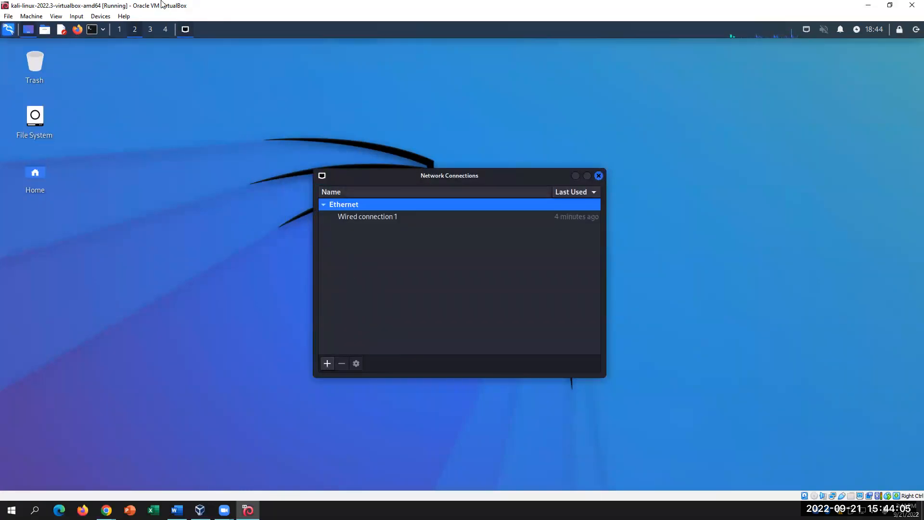
# - Select all of step 6's text in the Word lab document
pyautogui.click(177, 510)
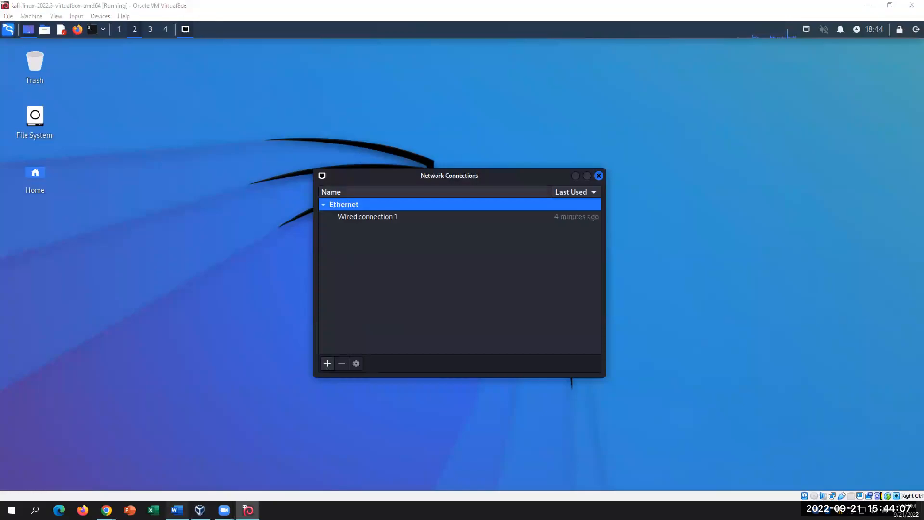
pyautogui.doubleClick(363, 243)
pyautogui.moveTo(363, 243); pyautogui.dragTo(293, 249)
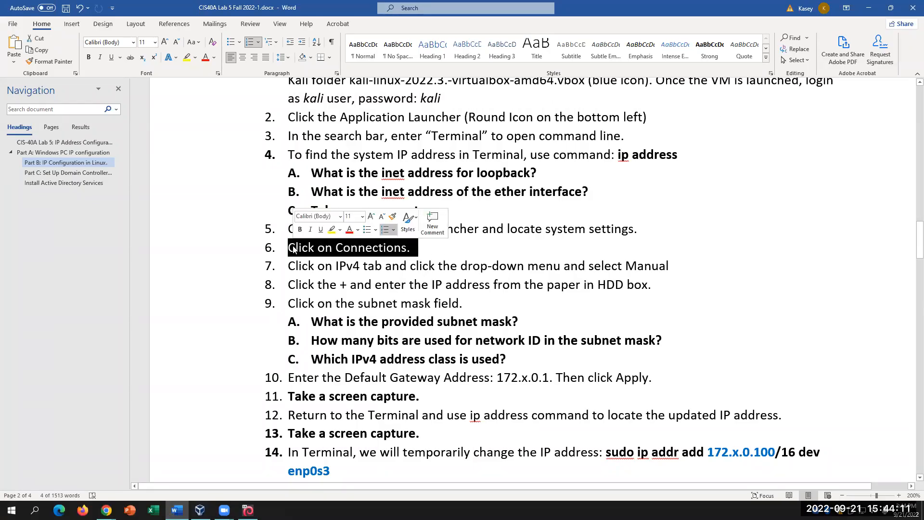
# - Replace step 6 with 'Search for "Advanced Network Connections"' and go back to Kali
pyautogui.write('Search for "')
pyautogui.write('Advanced Net')
pyautogui.write('work Connection')
pyautogui.write('s')
pyautogui.write('"')
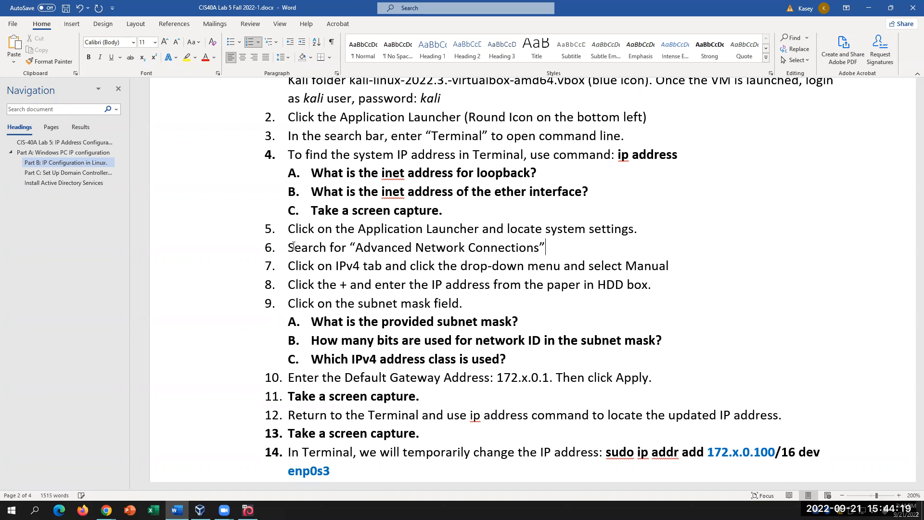
pyautogui.click(248, 510)
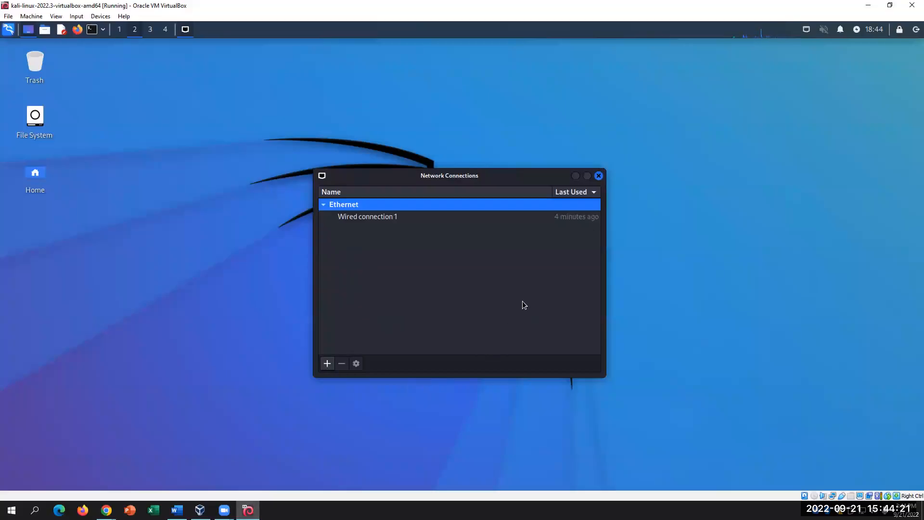
# - Open Wired connection 1's settings and confirm its device is eth0
pyautogui.click(378, 216)
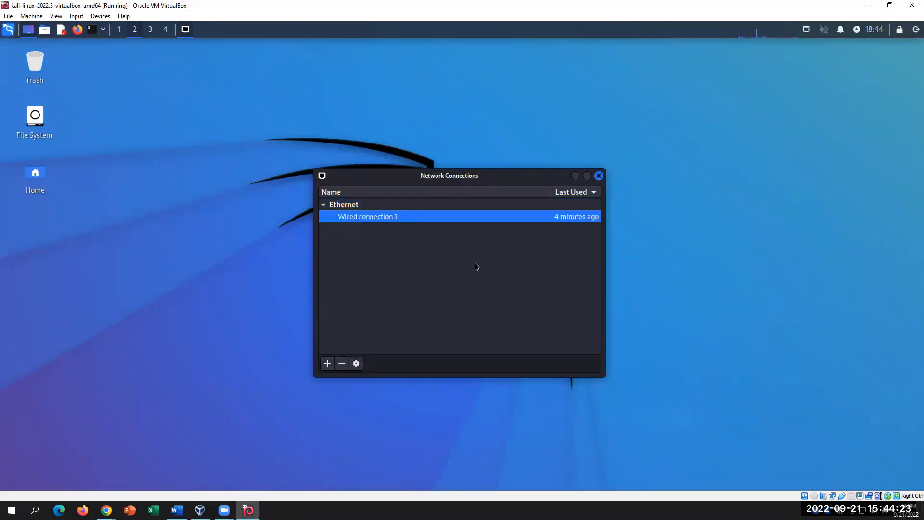
pyautogui.click(324, 205)
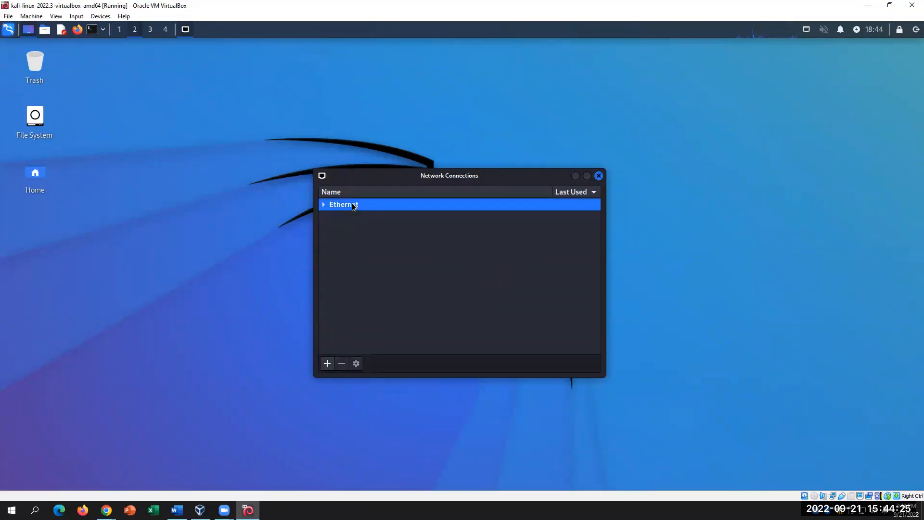
pyautogui.click(324, 205)
pyautogui.click(360, 217)
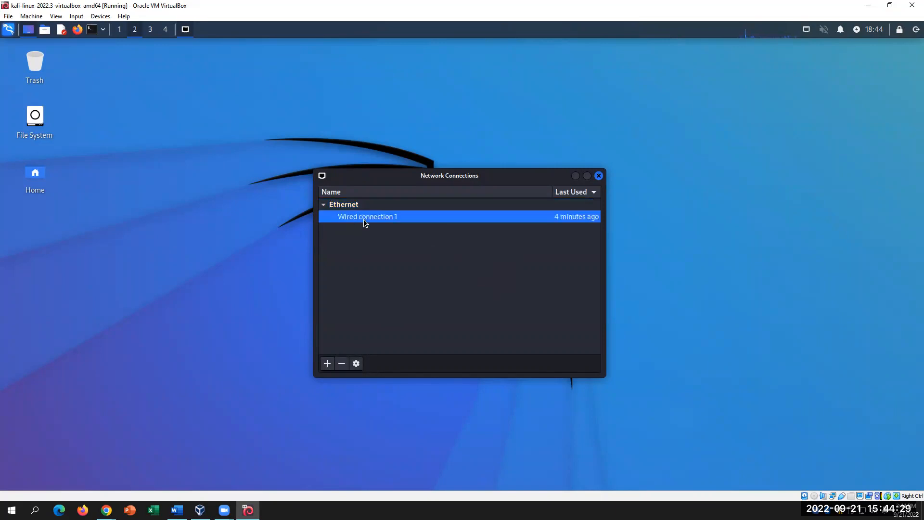
pyautogui.doubleClick(364, 217)
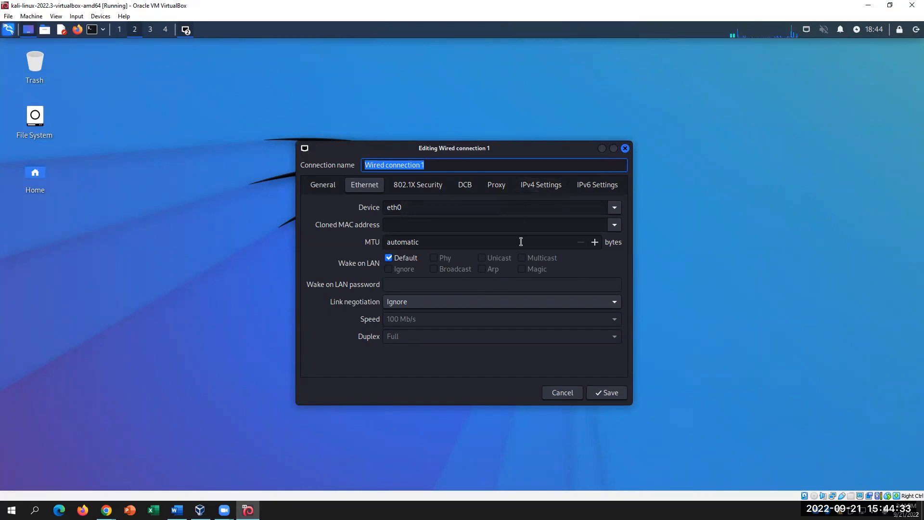
pyautogui.click(407, 209)
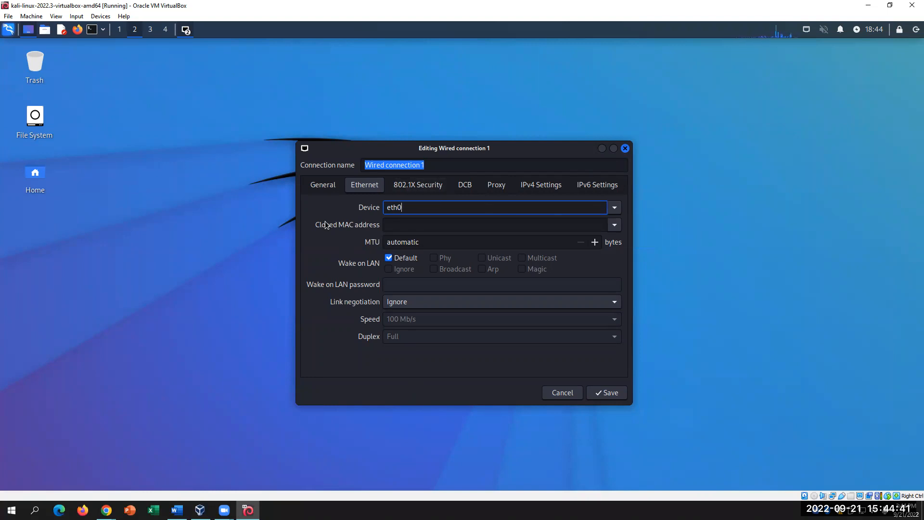
pyautogui.click(323, 188)
pyautogui.click(376, 190)
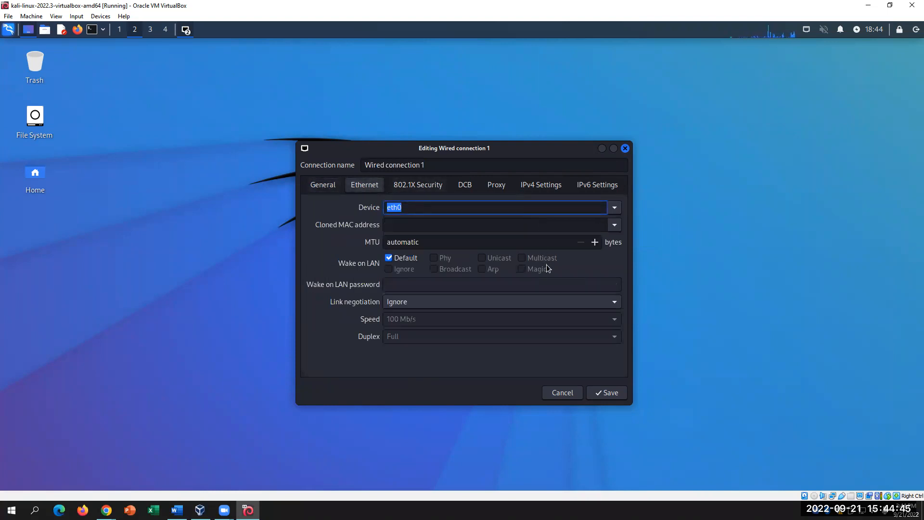
# - Set the IPv4 method to Manual and add a blank address row, then go to Word
pyautogui.click(546, 188)
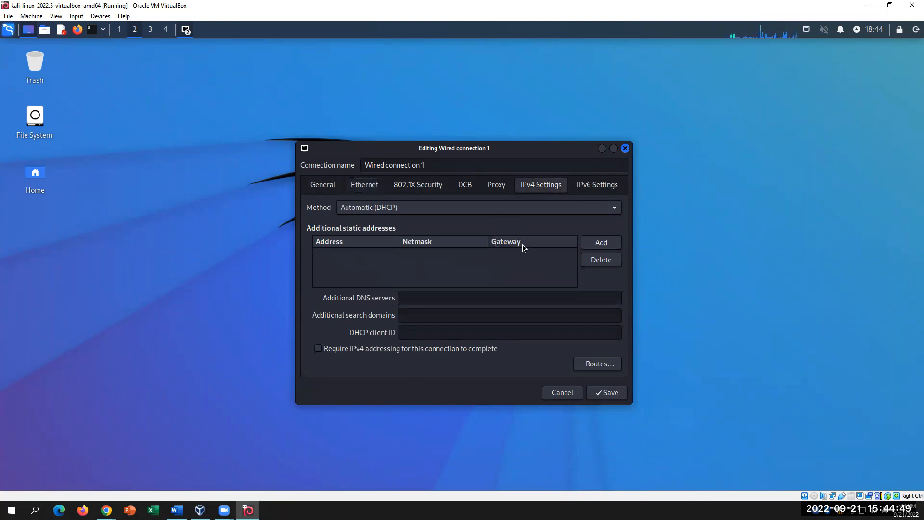
pyautogui.click(616, 211)
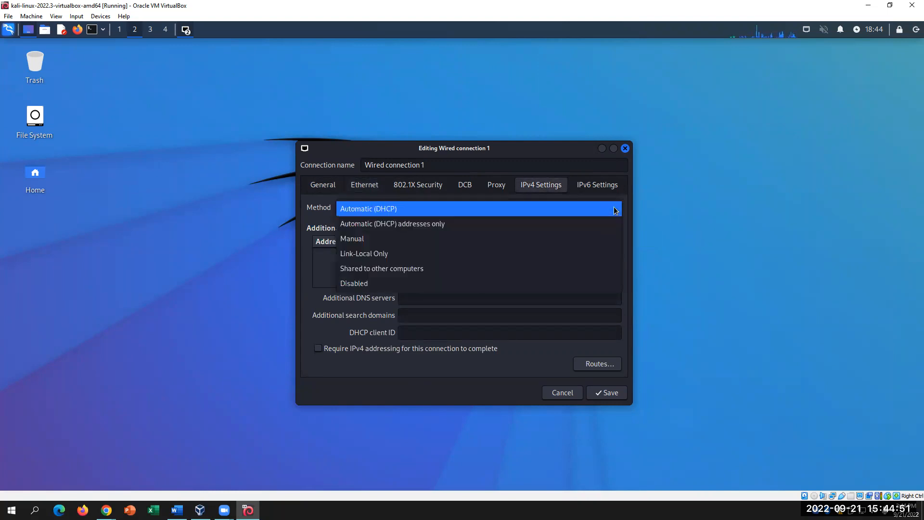
pyautogui.click(506, 238)
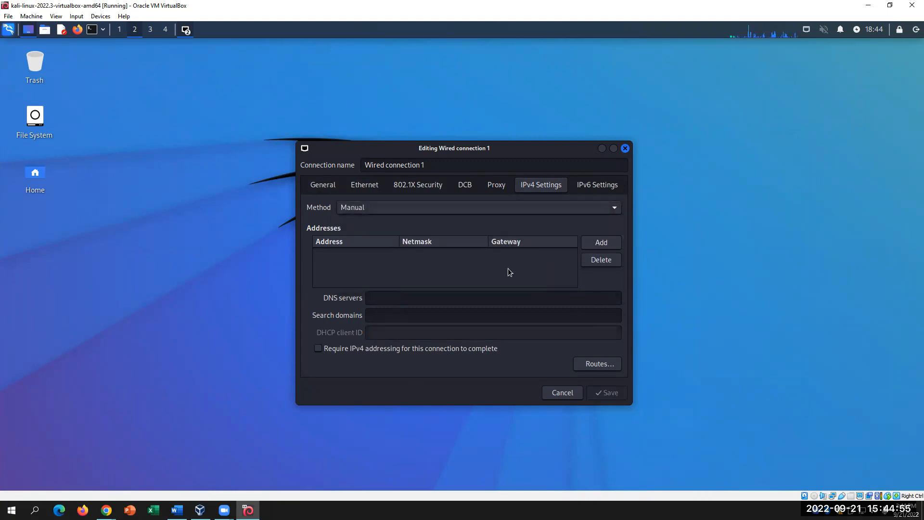
pyautogui.click(588, 242)
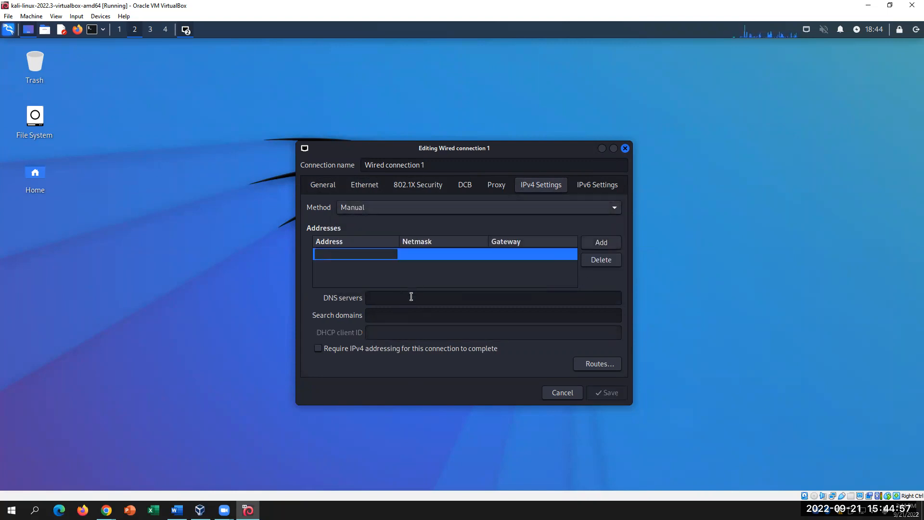
pyautogui.click(177, 510)
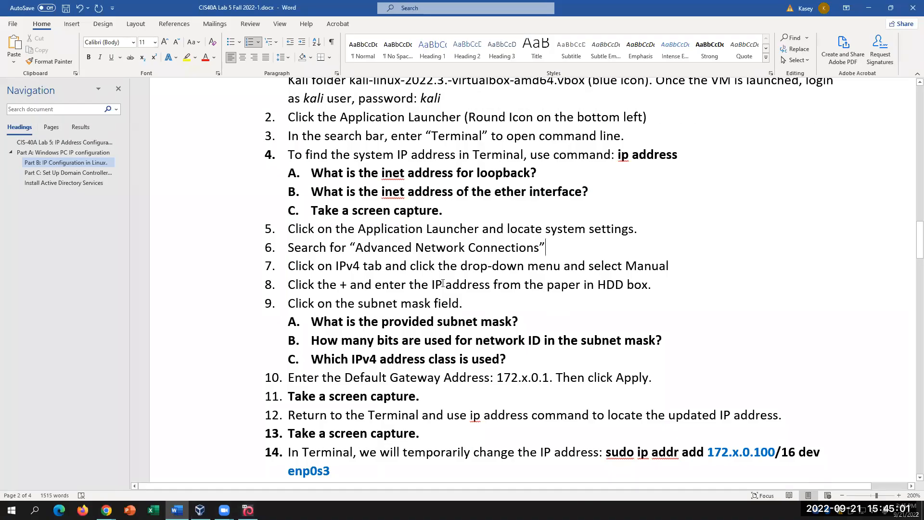
# - Append '. Double click Wired Connection.' to the end of step 6
pyautogui.moveTo(317, 266); pyautogui.dragTo(385, 266)
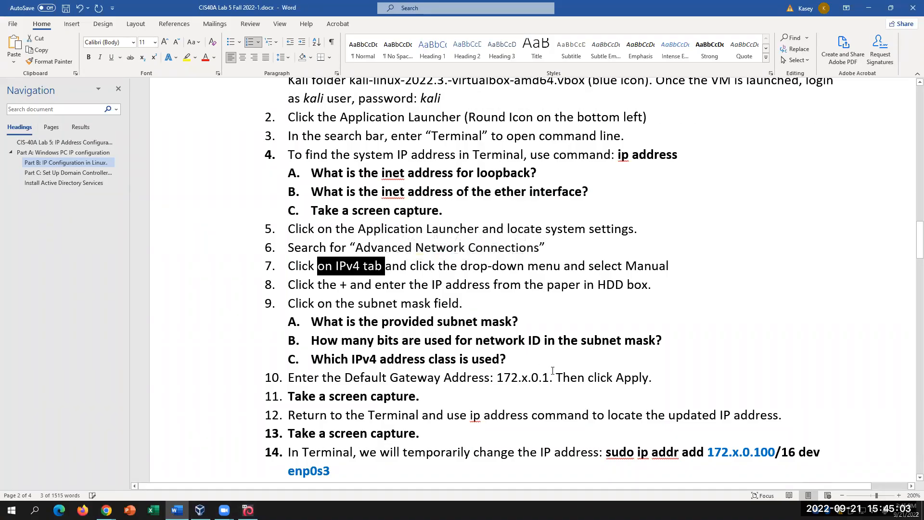
pyautogui.click(561, 247)
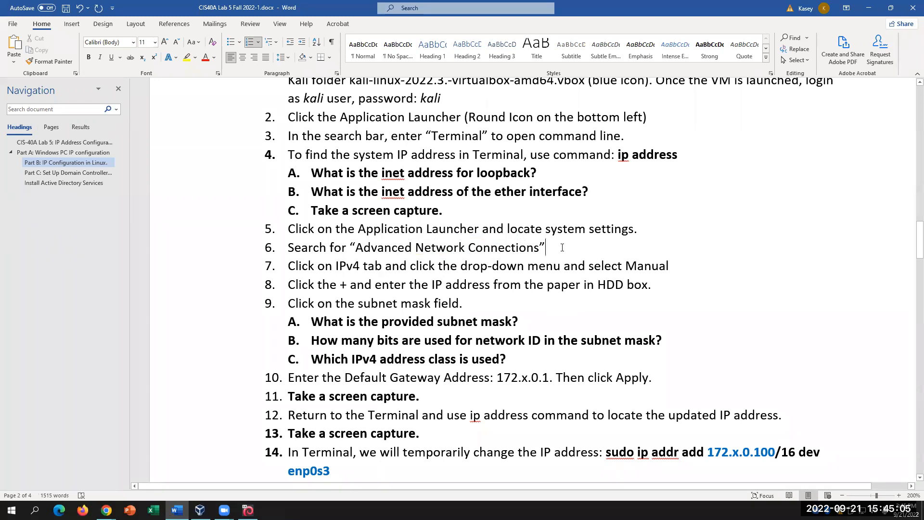
pyautogui.write('.')
pyautogui.press('Return')
pyautogui.write('D')
pyautogui.press('BackSpace')
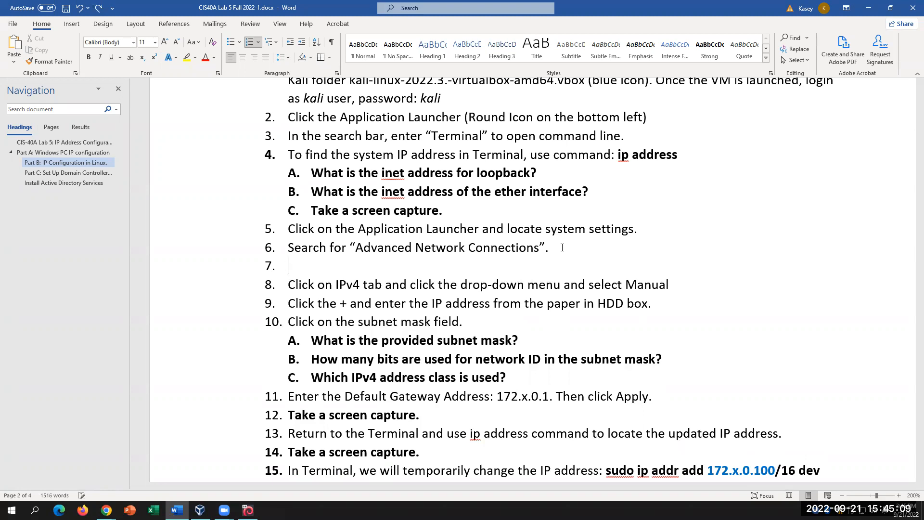
pyautogui.press('BackSpace')
pyautogui.write('Doul')
pyautogui.press('BackSpace')
pyautogui.press('BackSpace')
pyautogui.write('bl')
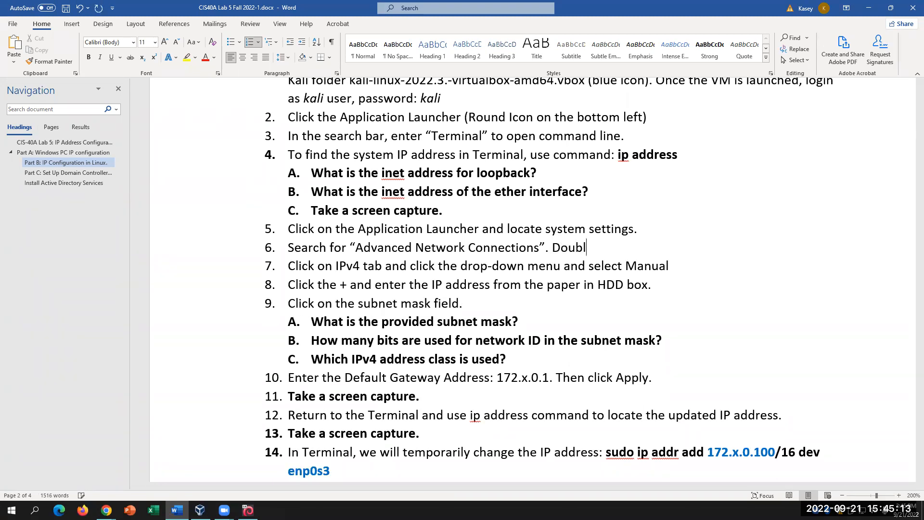
pyautogui.write('e click Wired Connection.')
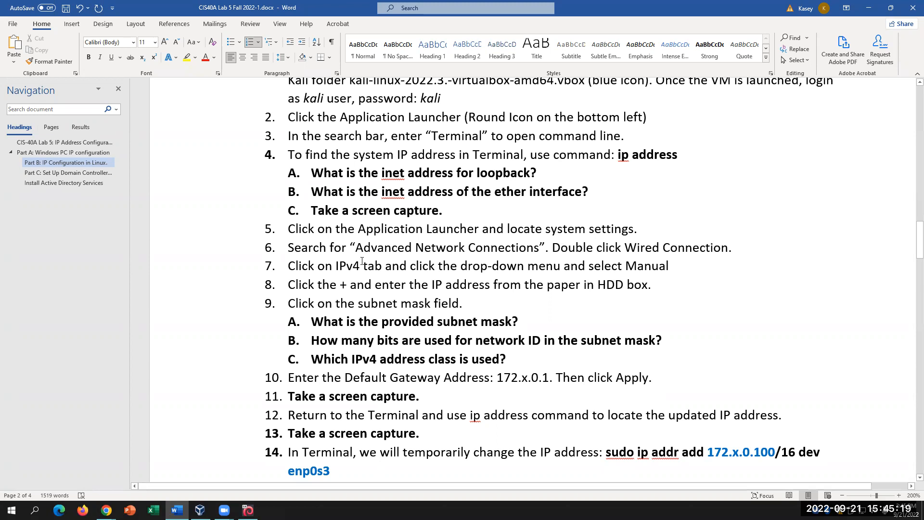
# - Select the IPv4 and Manual text in step 7, then go back to the Kali connection editor
pyautogui.moveTo(337, 266); pyautogui.dragTo(438, 266)
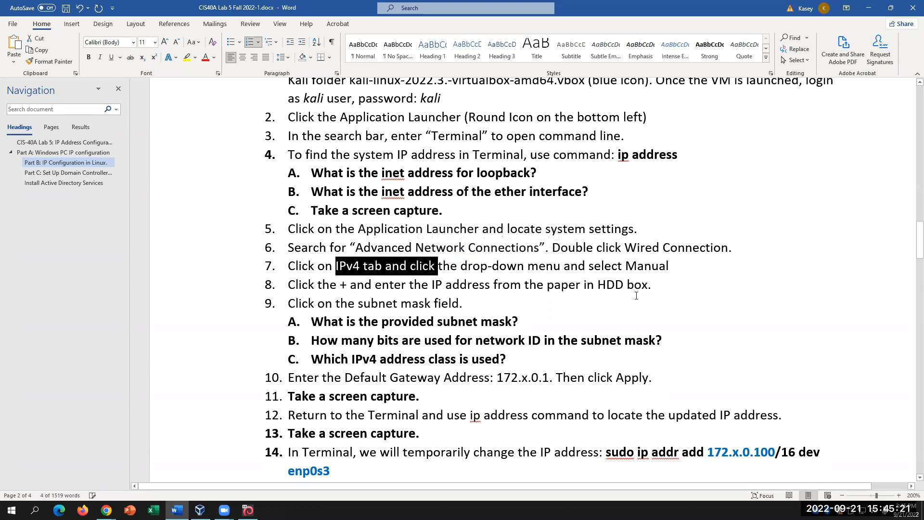
pyautogui.moveTo(668, 266); pyautogui.dragTo(577, 266)
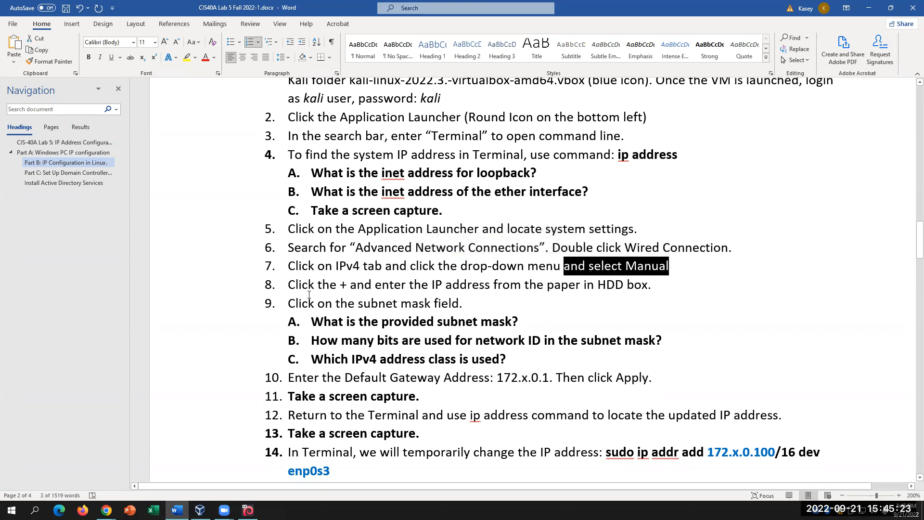
pyautogui.click(456, 294)
pyautogui.click(248, 510)
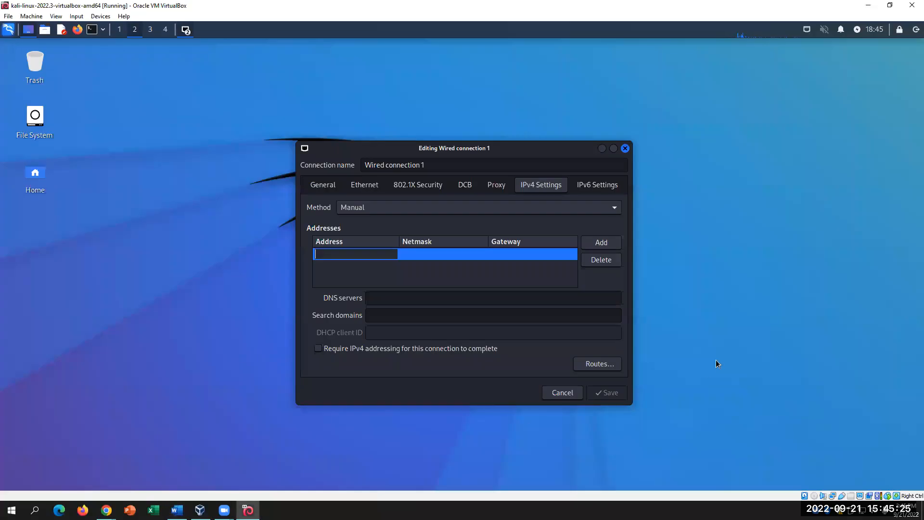
# - Reopen Wired connection 1 via Advanced Network Configuration and set its IPv4 method to Manual
pyautogui.click(626, 149)
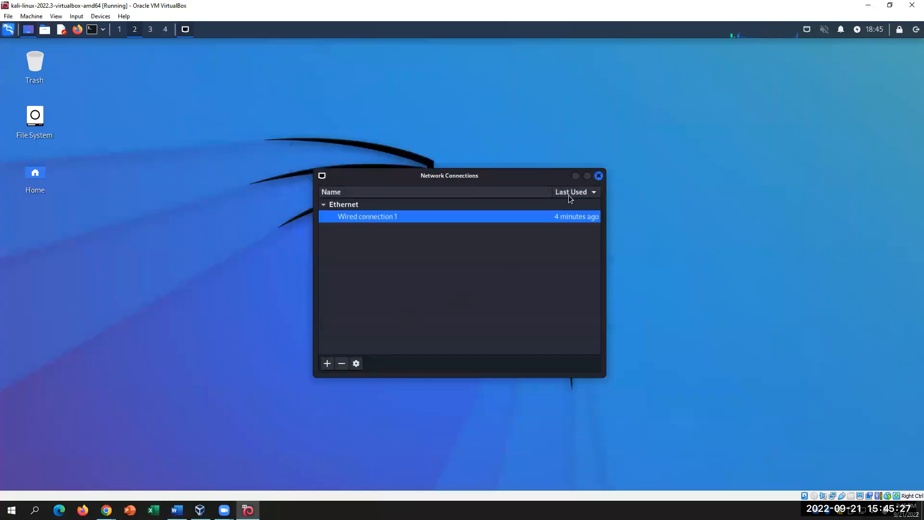
pyautogui.click(598, 176)
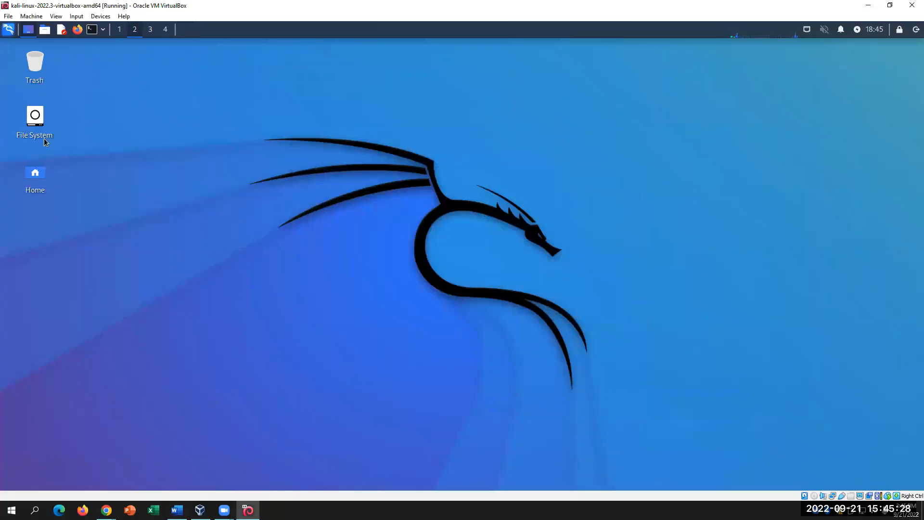
pyautogui.click(9, 31)
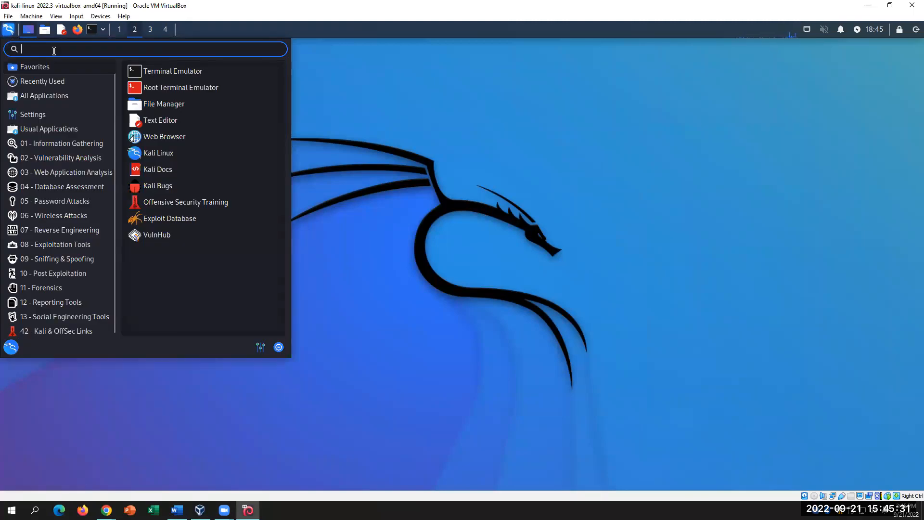
pyautogui.write('Advanced')
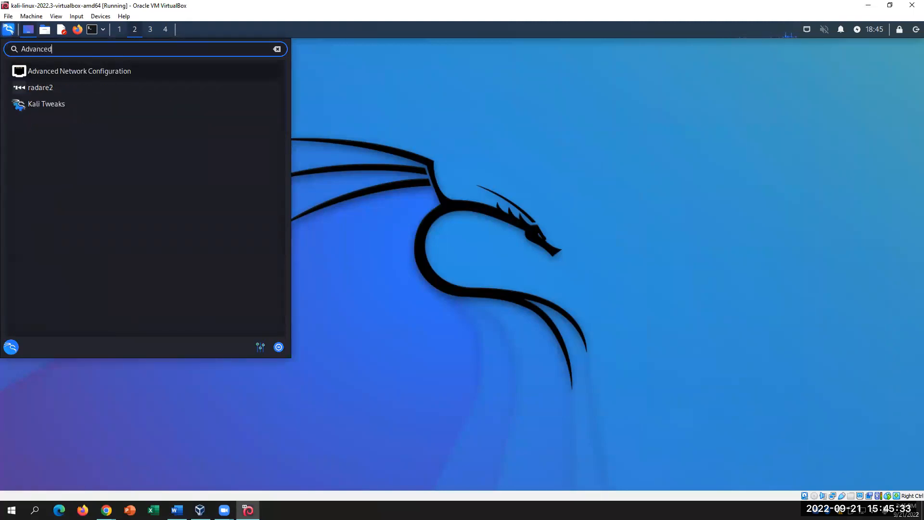
pyautogui.click(60, 70)
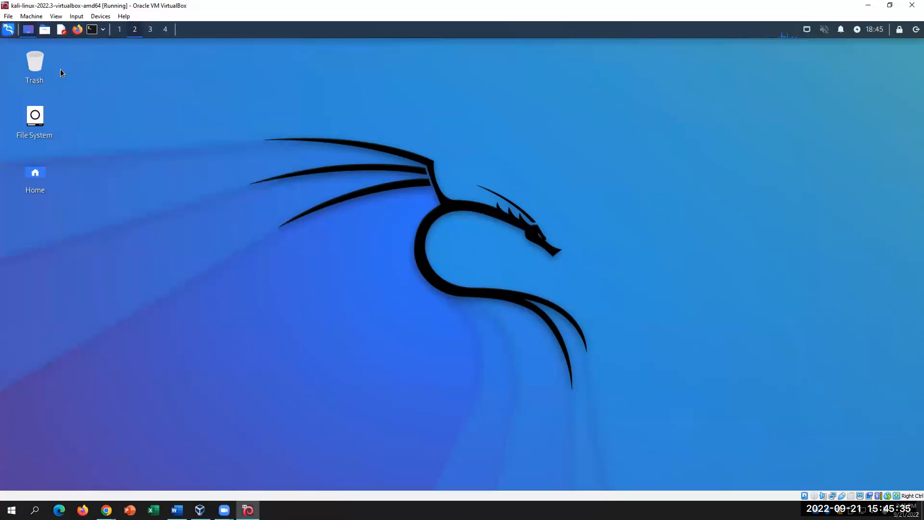
pyautogui.click(375, 218)
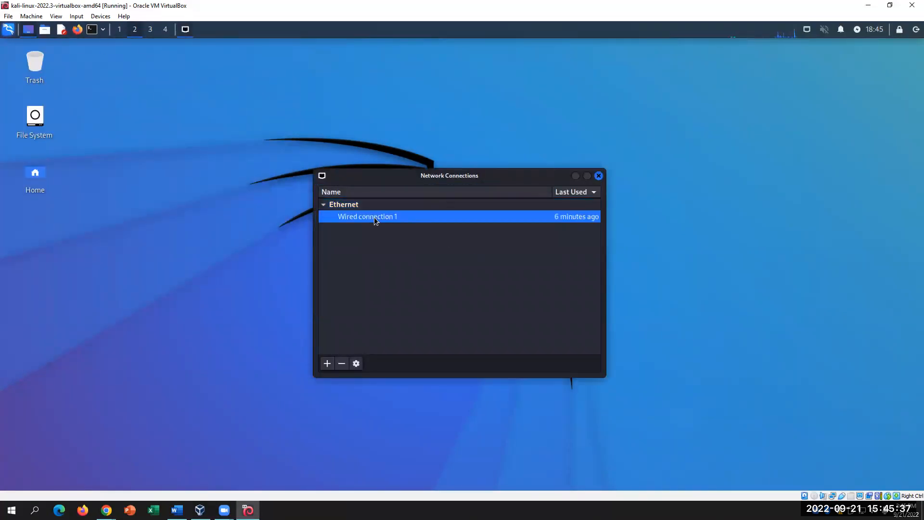
pyautogui.doubleClick(374, 218)
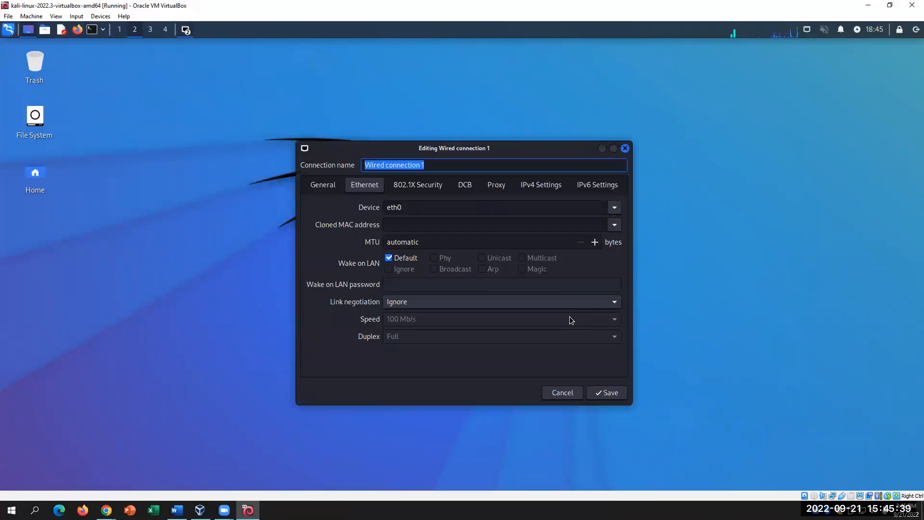
pyautogui.click(533, 187)
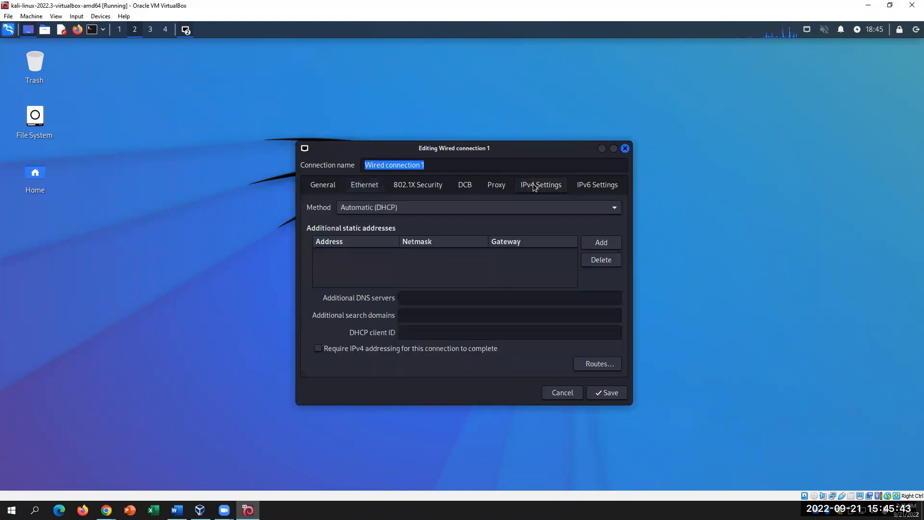
pyautogui.click(616, 207)
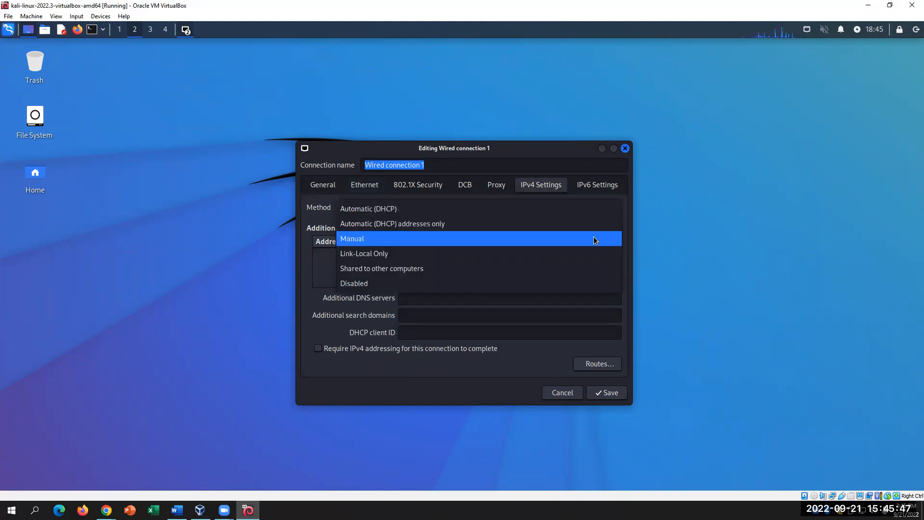
pyautogui.click(594, 238)
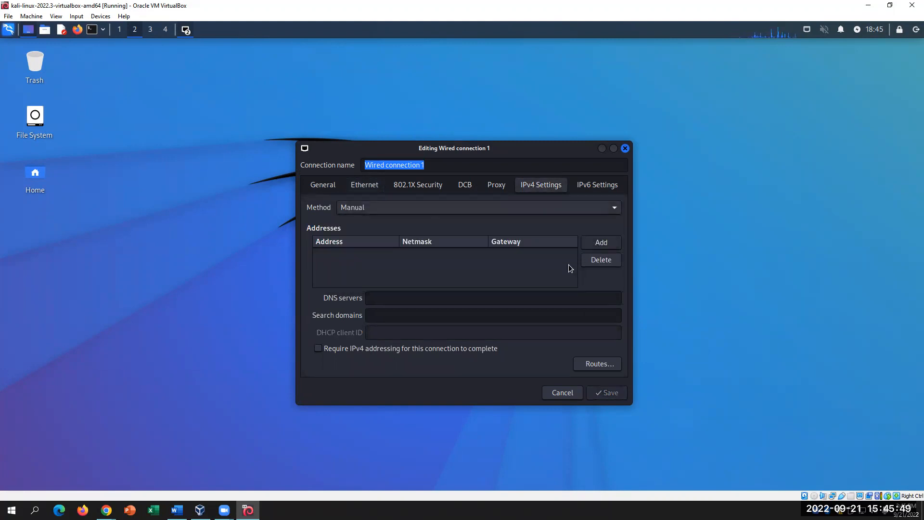
# - Add address 172.50.0.102, netmask 255.255.0.0, gateway 172.50.0.1 and save the connection
pyautogui.click(601, 243)
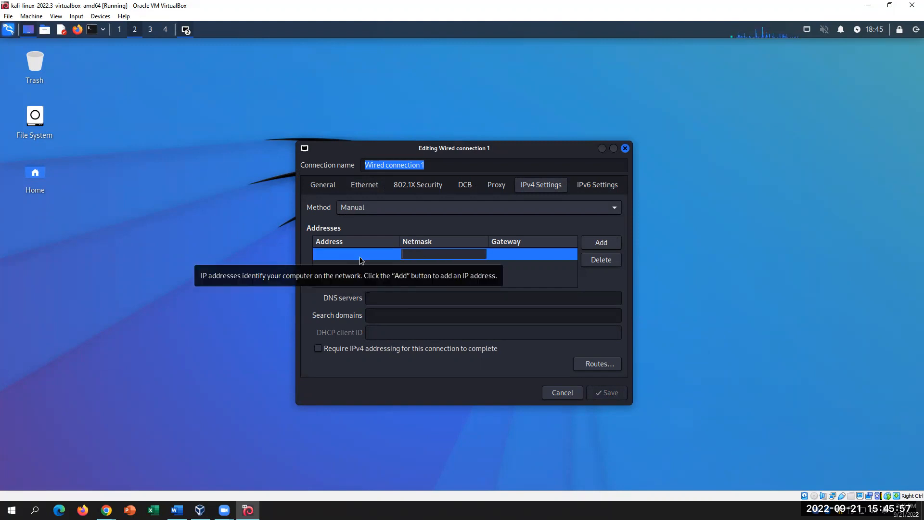
pyautogui.write('17')
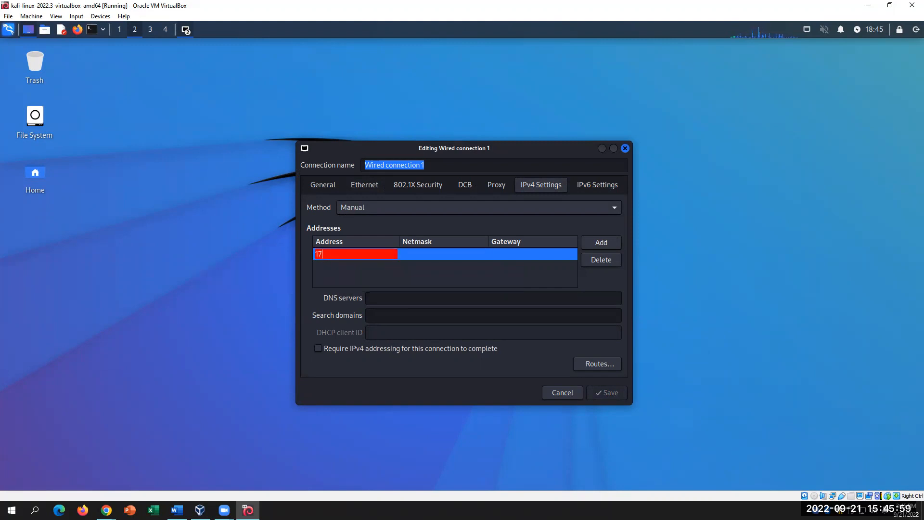
pyautogui.write('2.50.0.102')
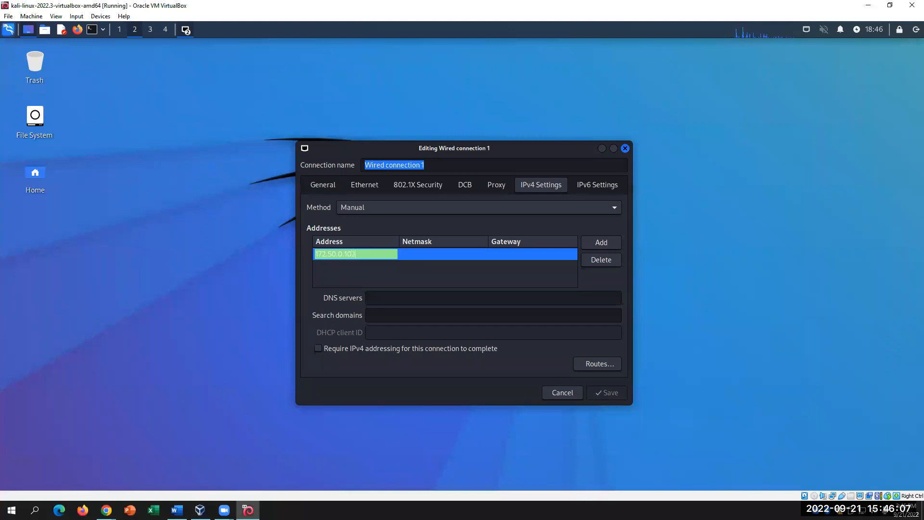
pyautogui.click(418, 256)
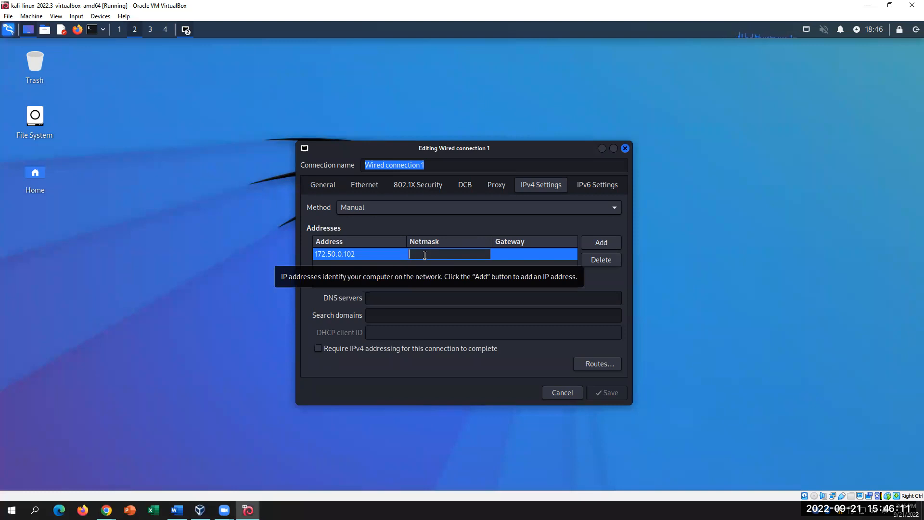
pyautogui.write('25')
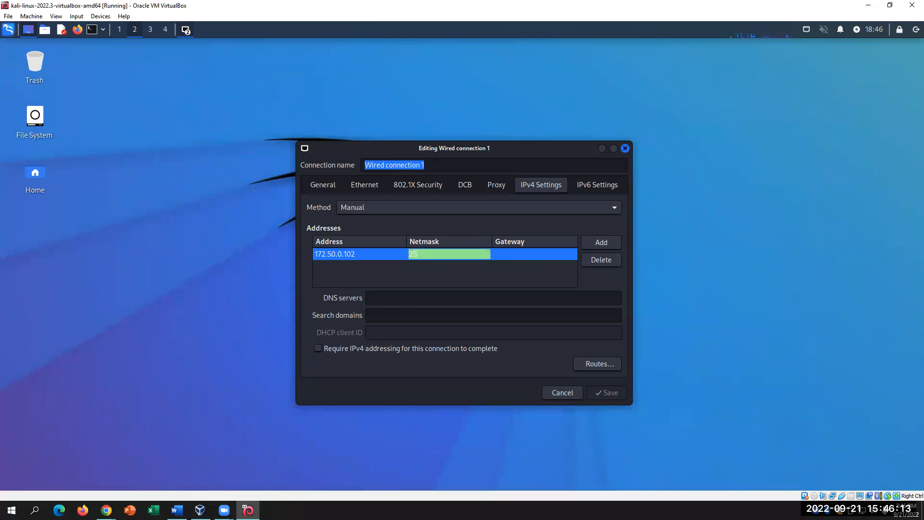
pyautogui.write('5.2')
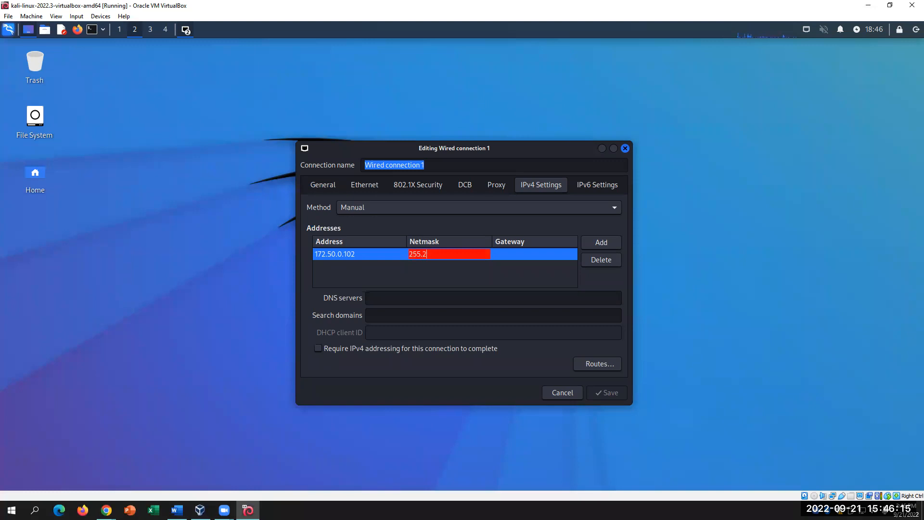
pyautogui.write('55.0.0')
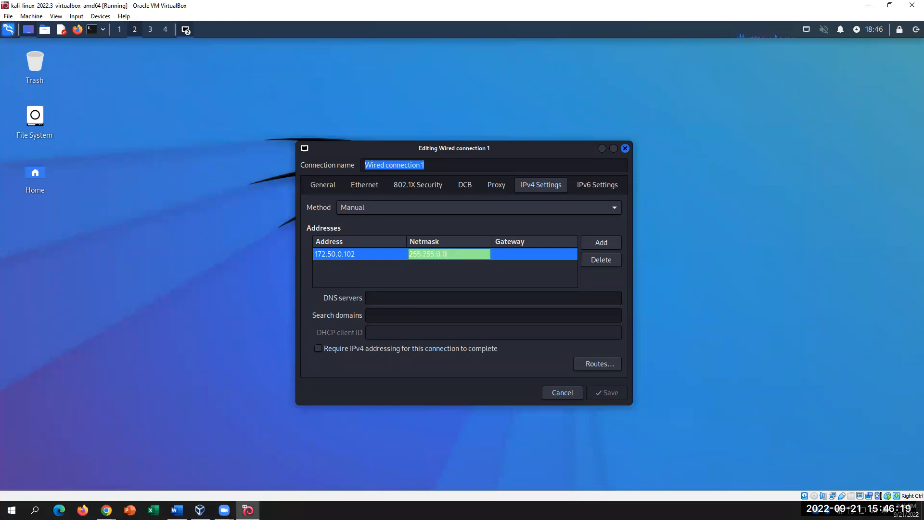
pyautogui.click(527, 254)
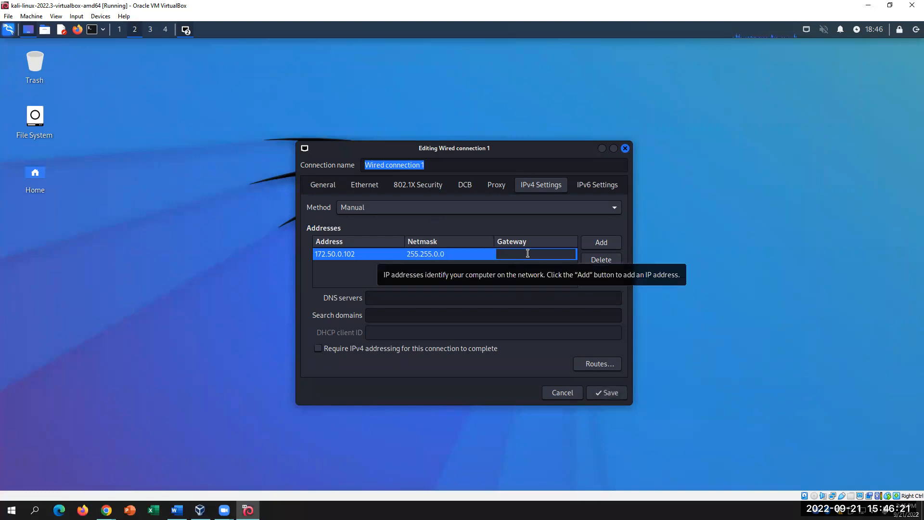
pyautogui.write('17')
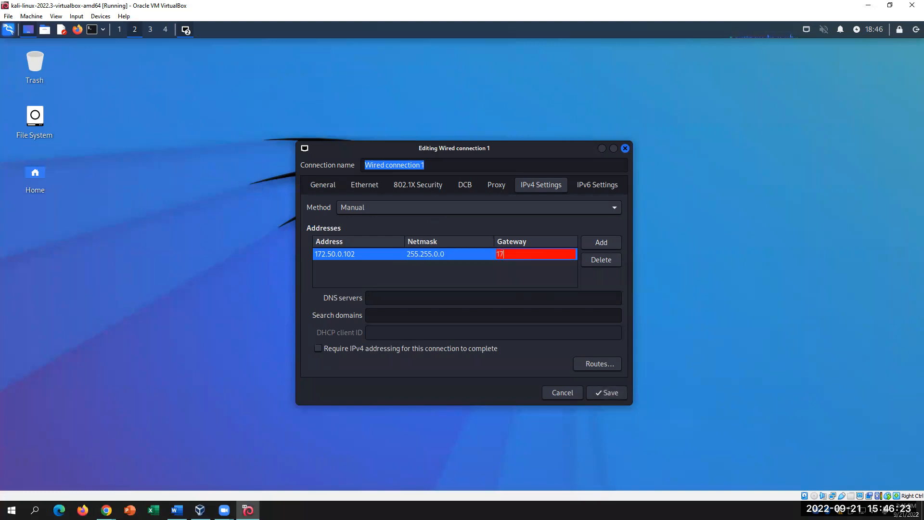
pyautogui.write('2.50.0.1')
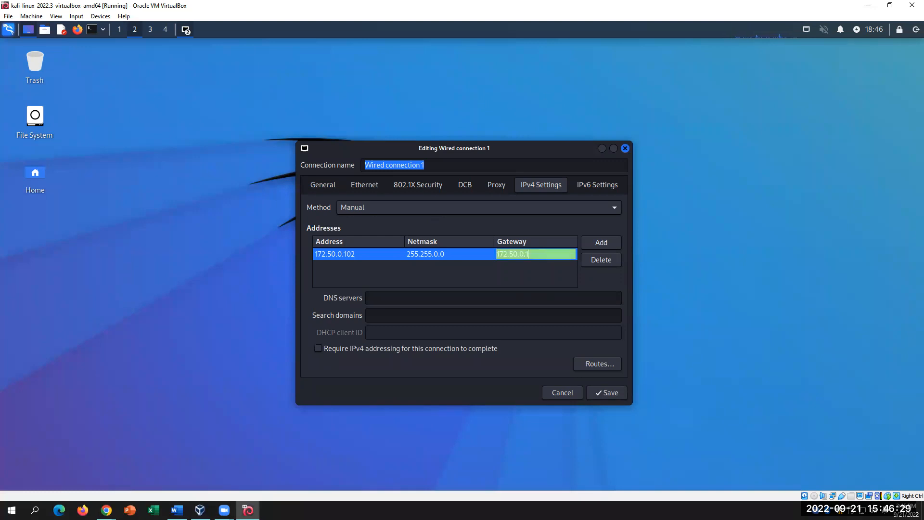
pyautogui.click(544, 269)
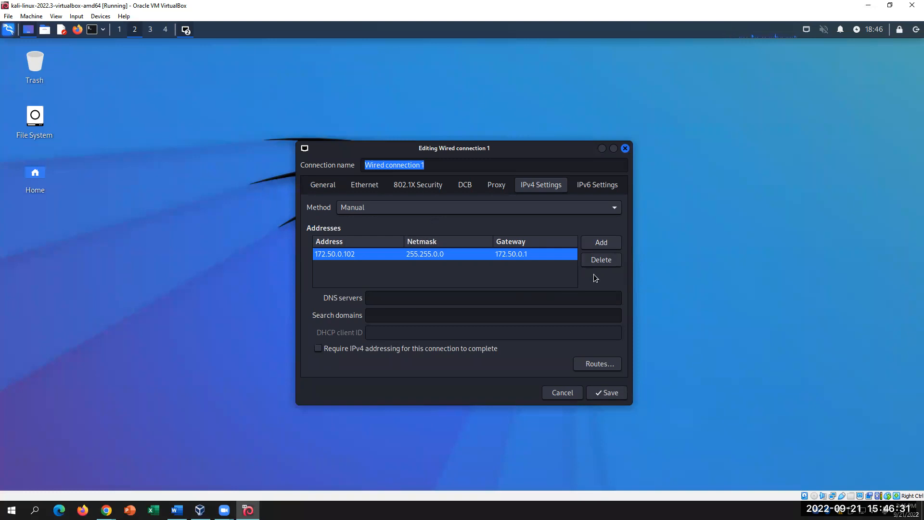
pyautogui.click(608, 393)
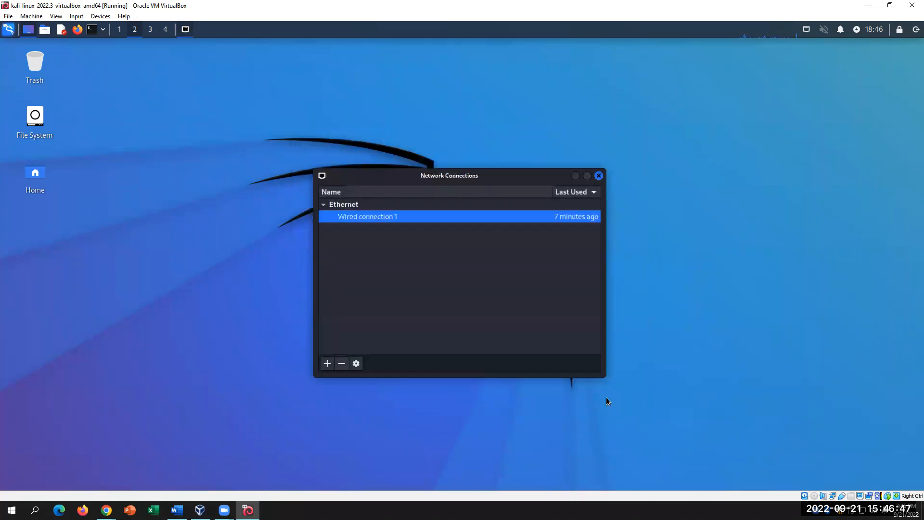
# - Replace 'Apply' with 'Save' so step 10 ends 'Then click Save.', then go back to Kali
pyautogui.click(177, 510)
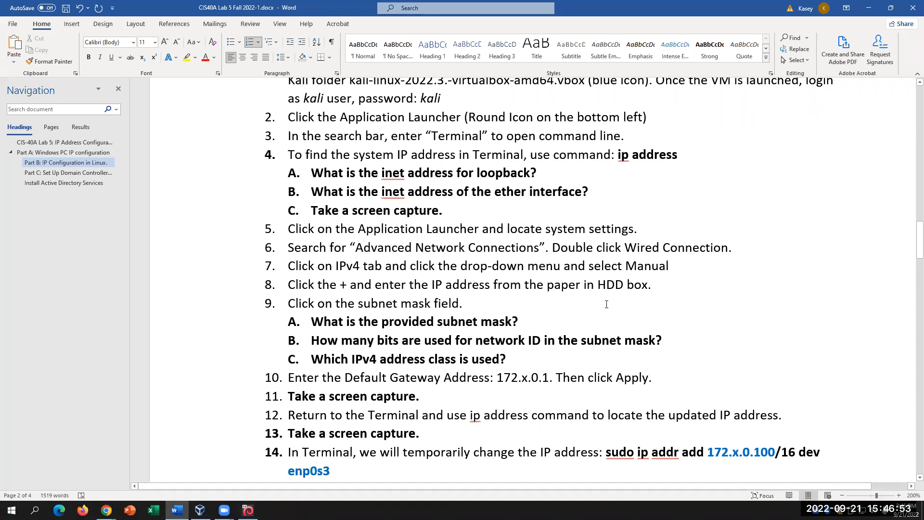
pyautogui.scroll(-1, 606, 304)
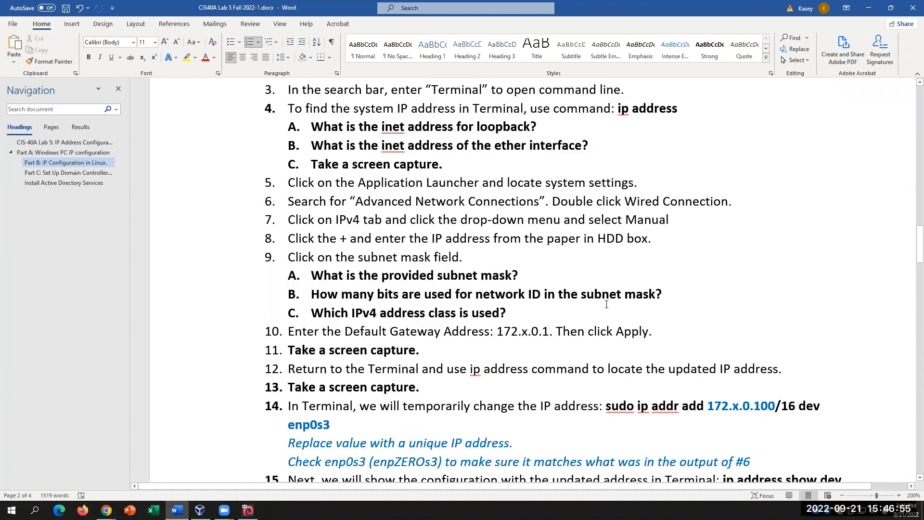
pyautogui.click(532, 345)
pyautogui.press('Down')
pyautogui.press('Down')
pyautogui.click(650, 332)
pyautogui.press('BackSpace')
pyautogui.press('BackSpace')
pyautogui.press('BackSpace')
pyautogui.press('BackSpace')
pyautogui.press('BackSpace')
pyautogui.write('Save')
pyautogui.click(455, 354)
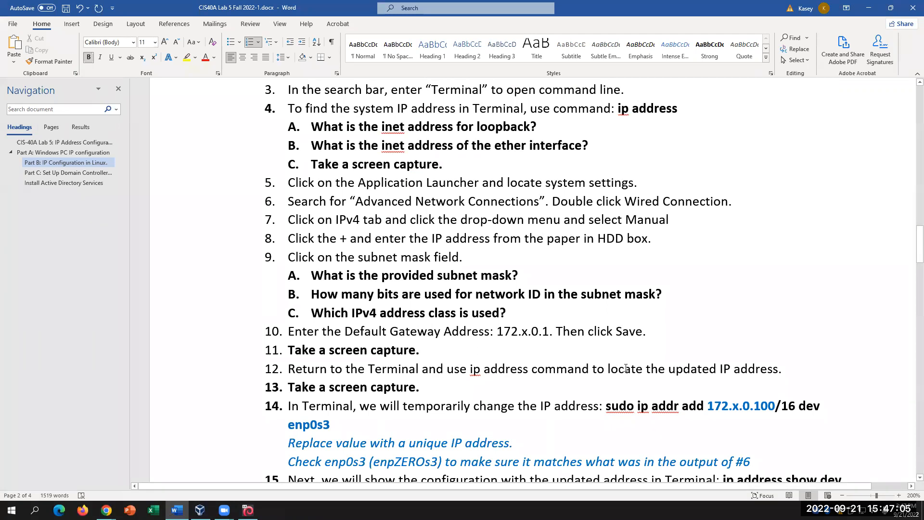
pyautogui.scroll(-2, 621, 368)
pyautogui.scroll(1, 625, 368)
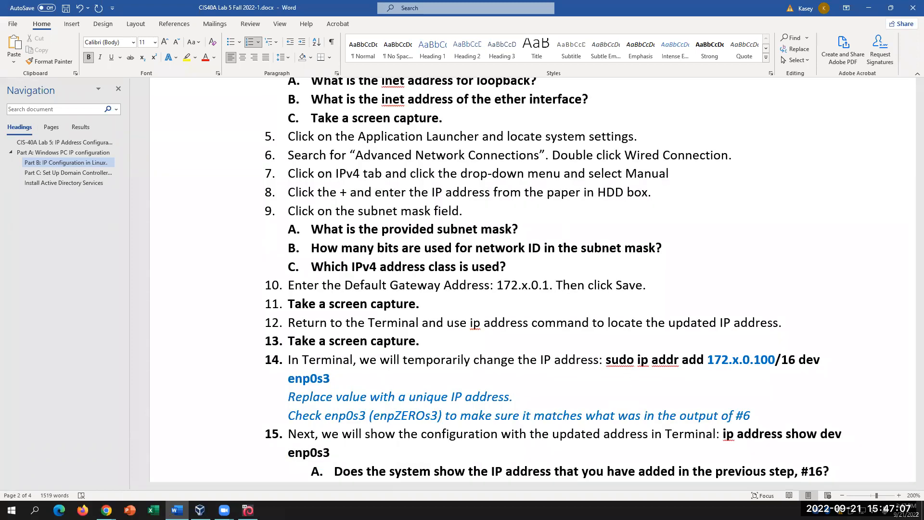
pyautogui.moveTo(248, 510)
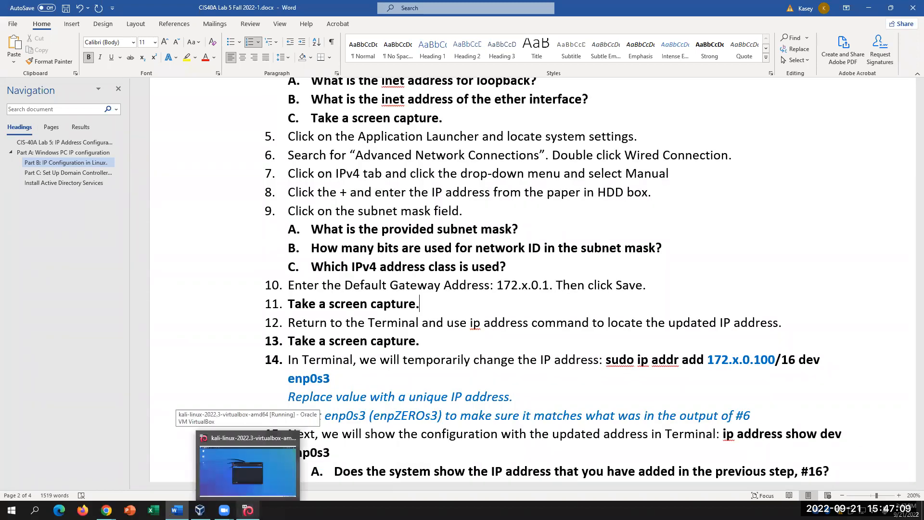
pyautogui.click(248, 464)
# - Open a new Kali terminal, run 'ip address' and highlight eth0's 10.0.2.15/24 line
pyautogui.click(92, 30)
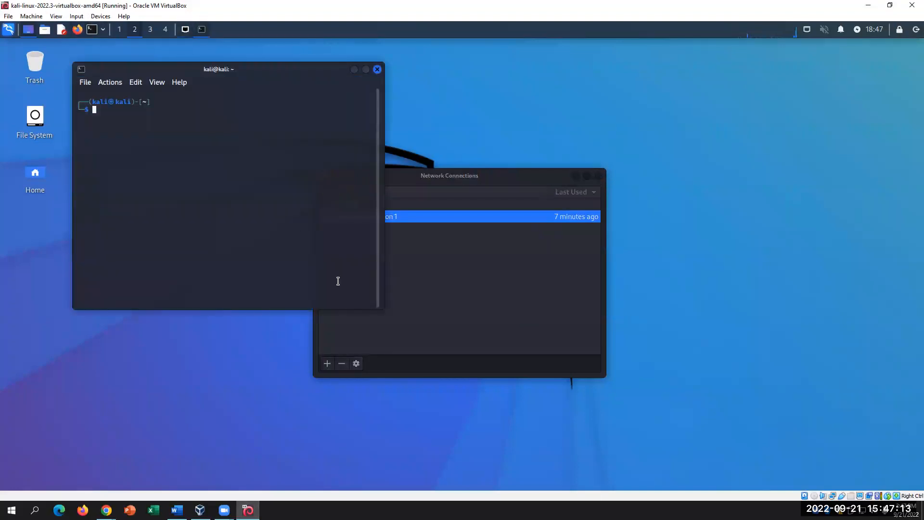
pyautogui.write('i')
pyautogui.press('Return')
pyautogui.write('ipa')
pyautogui.press('BackSpace')
pyautogui.write('address')
pyautogui.press('Return')
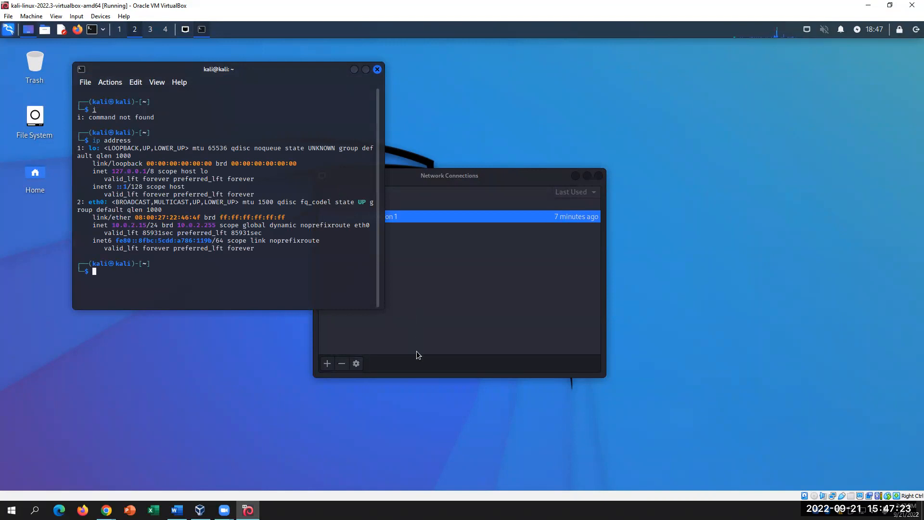
pyautogui.moveTo(112, 225); pyautogui.dragTo(254, 225)
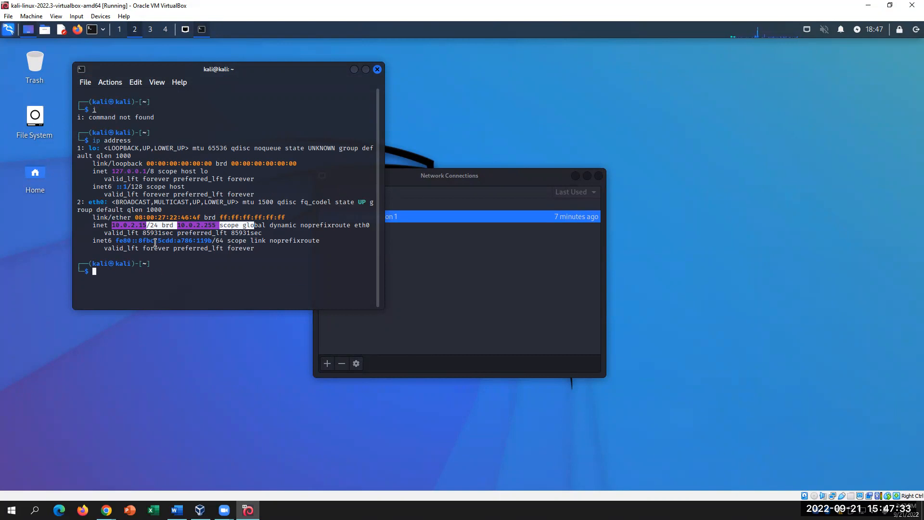
pyautogui.click(258, 226)
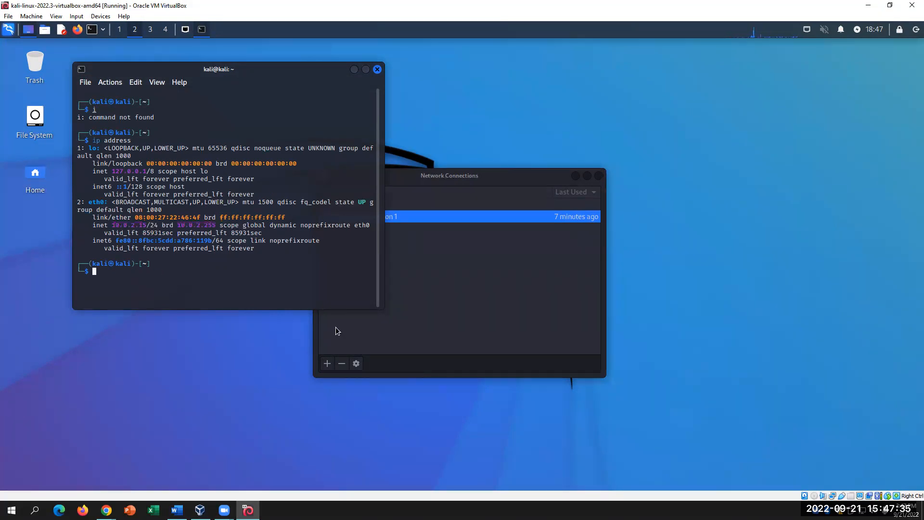
# - Reopen Wired connection 1 and inspect its static 172.50.0.102 IPv4 address entry
pyautogui.click(460, 299)
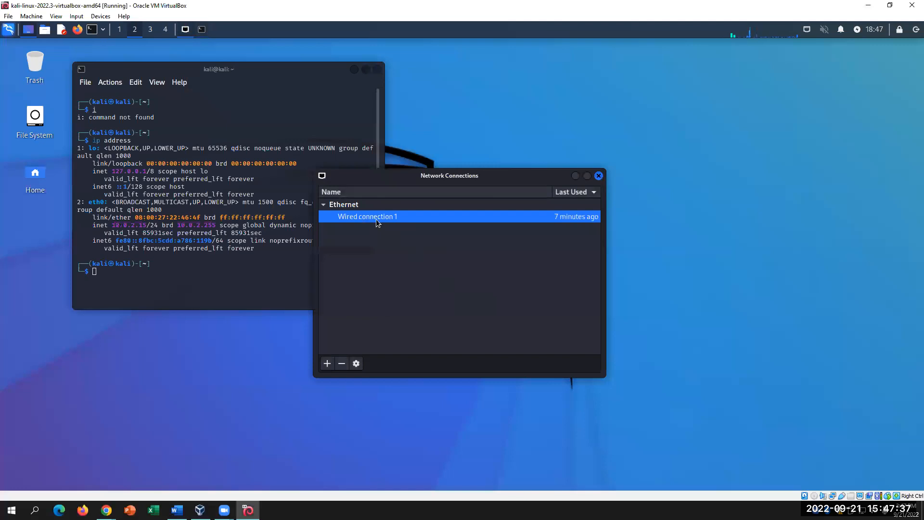
pyautogui.doubleClick(384, 219)
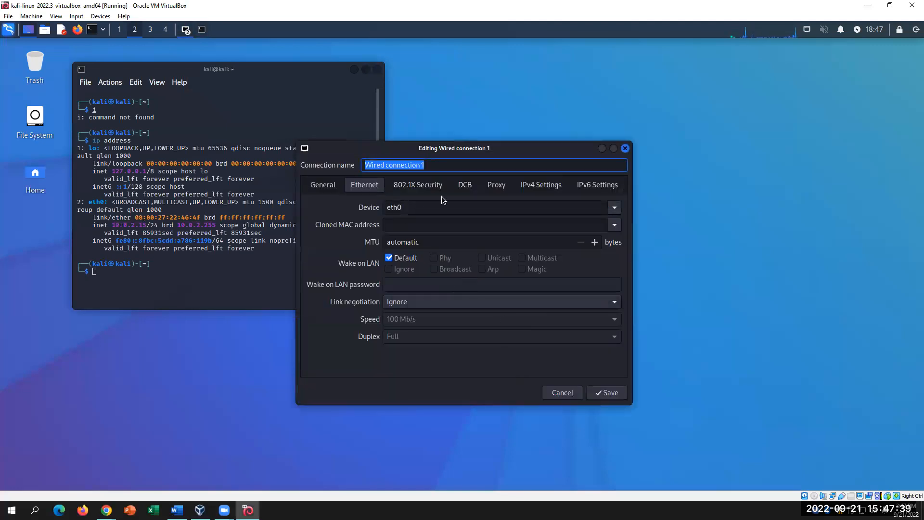
pyautogui.click(558, 190)
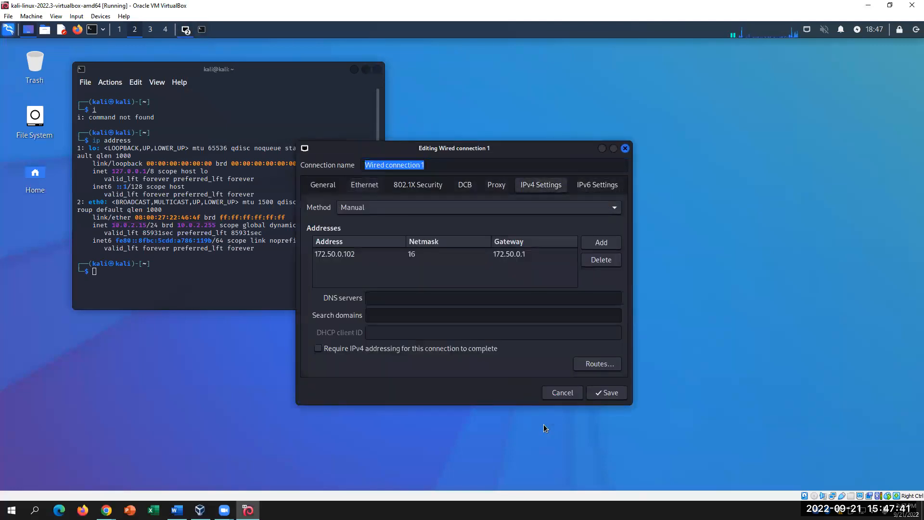
pyautogui.click(368, 255)
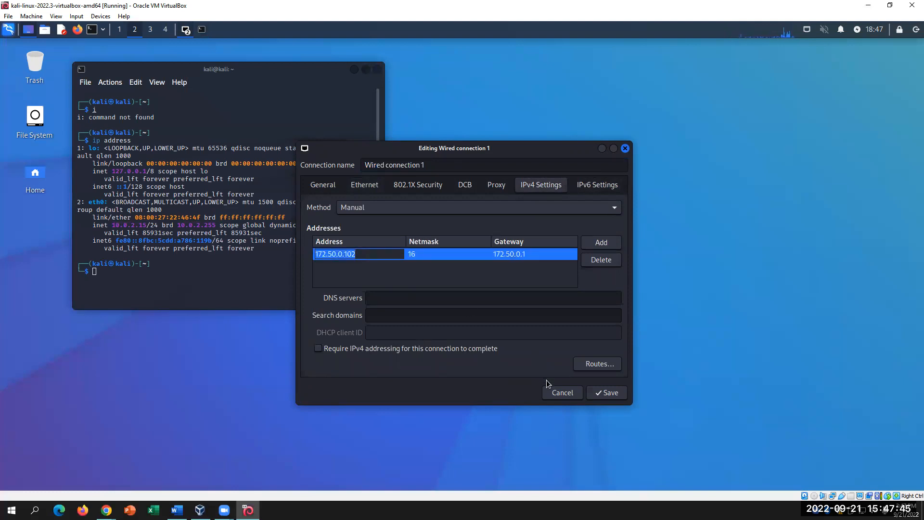
# - Compare with eth0's terminal address, keep Manual IPv4, check the eth0 device, then go to Word
pyautogui.click(195, 277)
pyautogui.moveTo(114, 224); pyautogui.dragTo(224, 225)
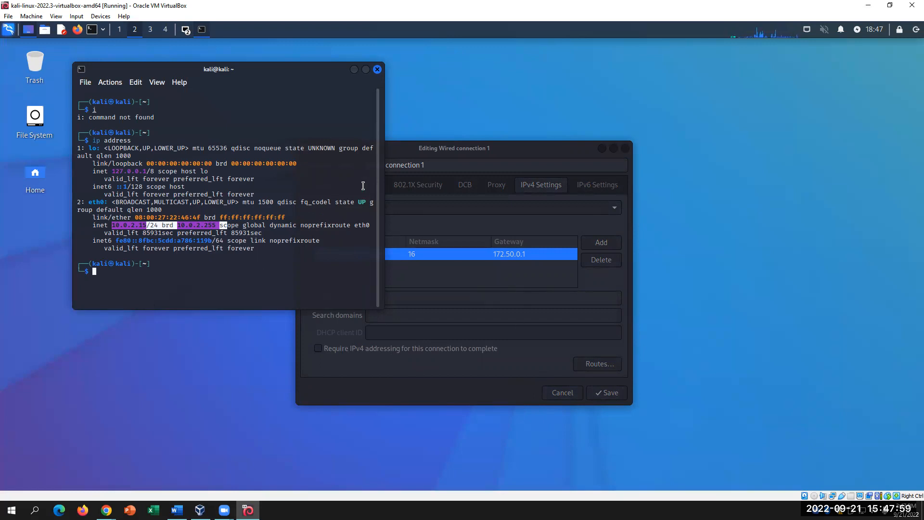
pyautogui.click(493, 210)
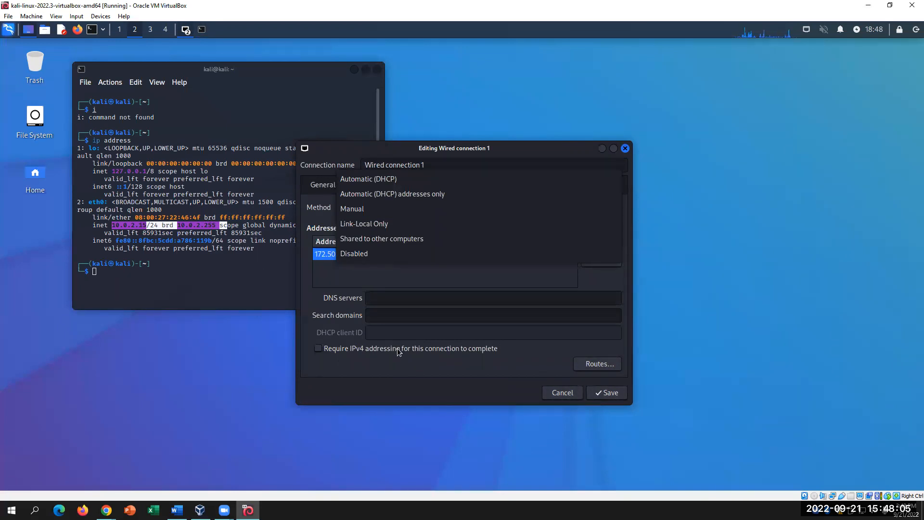
pyautogui.click(354, 208)
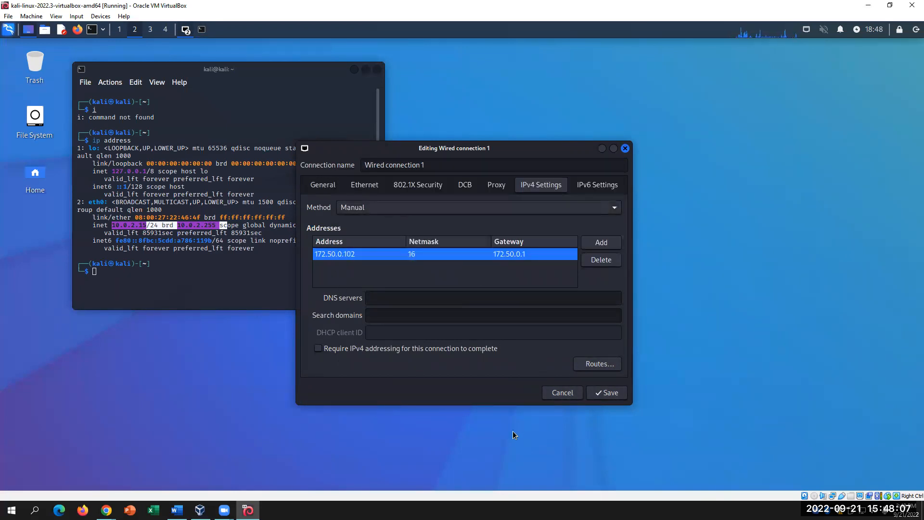
pyautogui.click(376, 185)
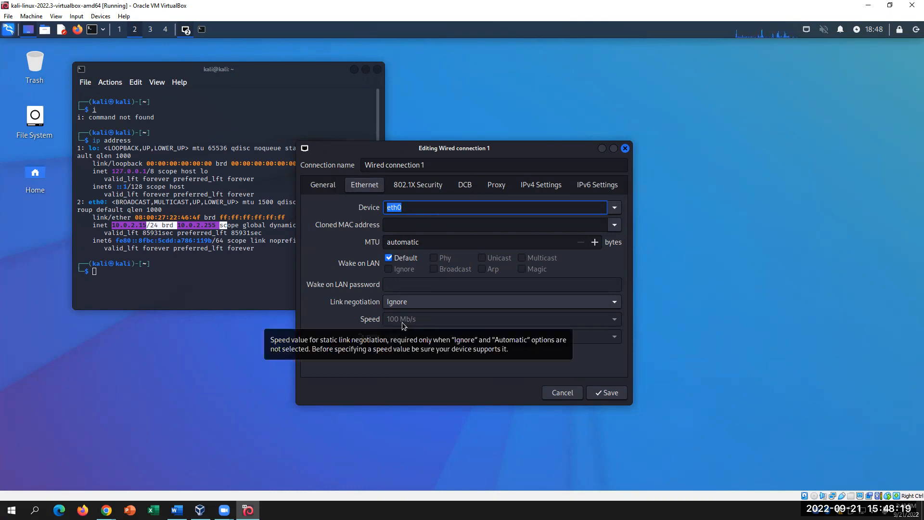
pyautogui.hotkey('alt', 'Tab')
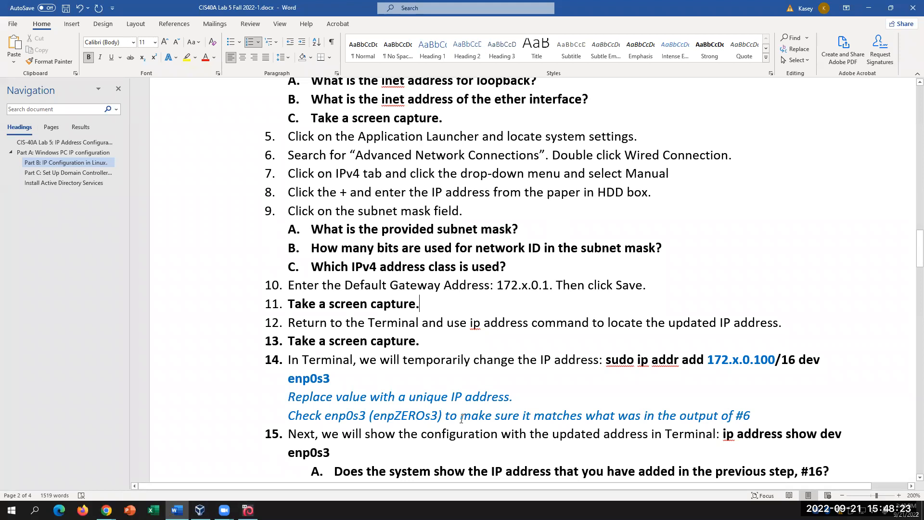
# - Review the opening Part B steps in Word, then open the Kali applications menu
pyautogui.scroll(-1, 461, 418)
pyautogui.scroll(3, 463, 416)
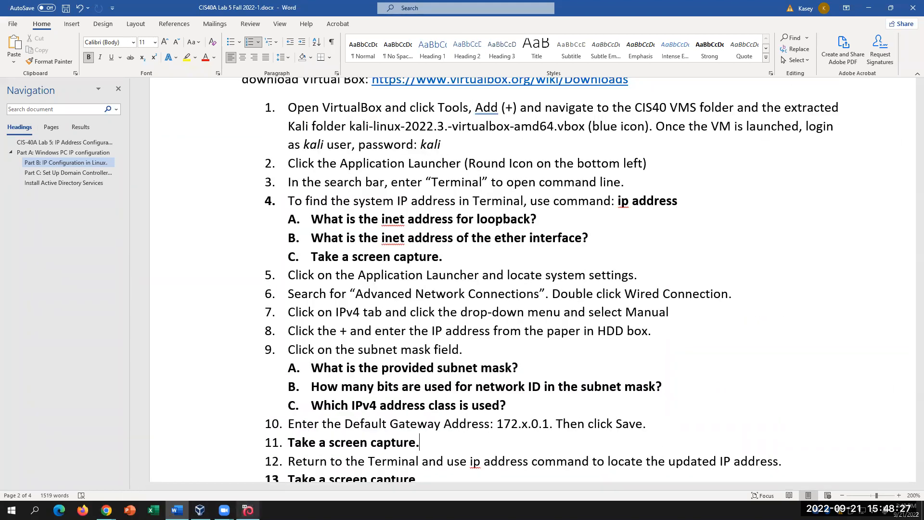
pyautogui.click(247, 510)
pyautogui.click(7, 29)
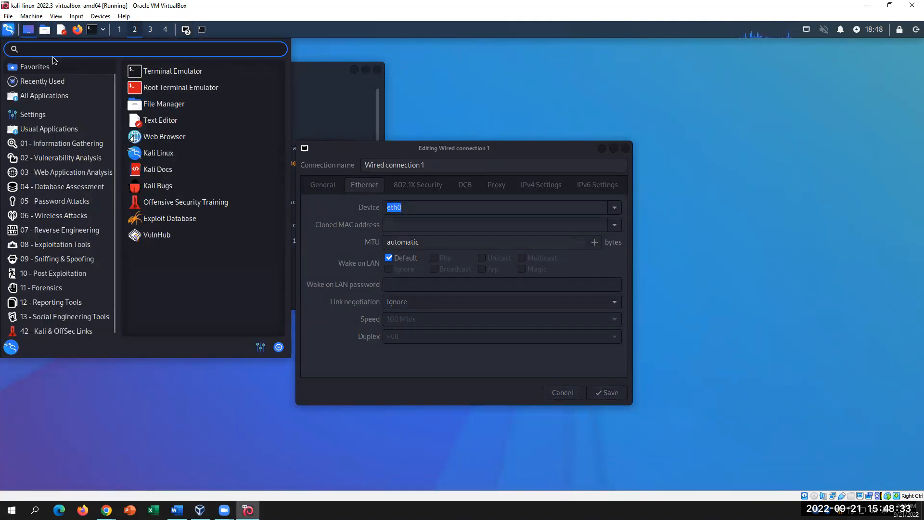
# - Launch Advanced Network Configuration, look over the open editor's IPv4 settings, then close it
pyautogui.write('advanc')
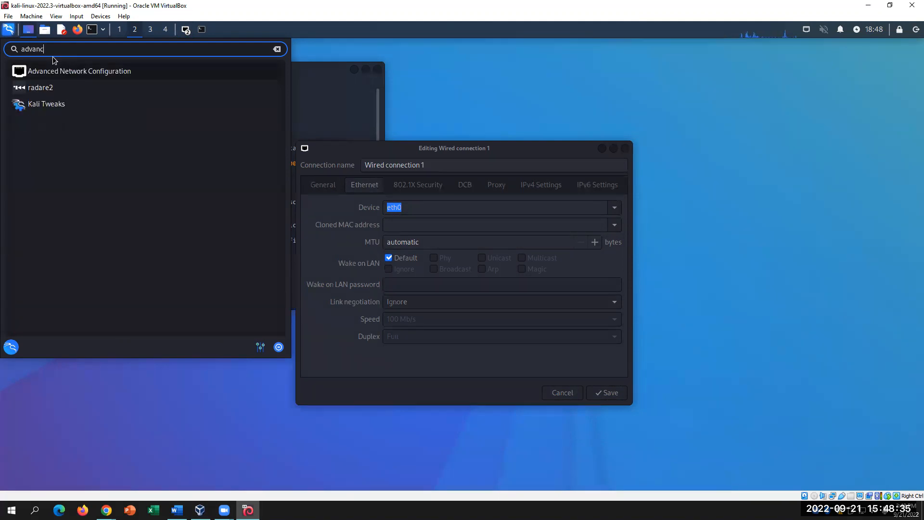
pyautogui.click(62, 75)
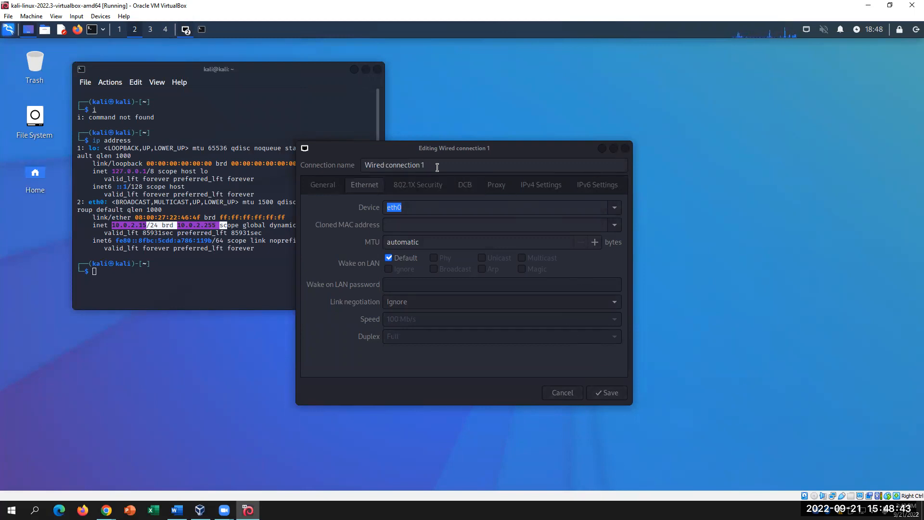
pyautogui.click(392, 165)
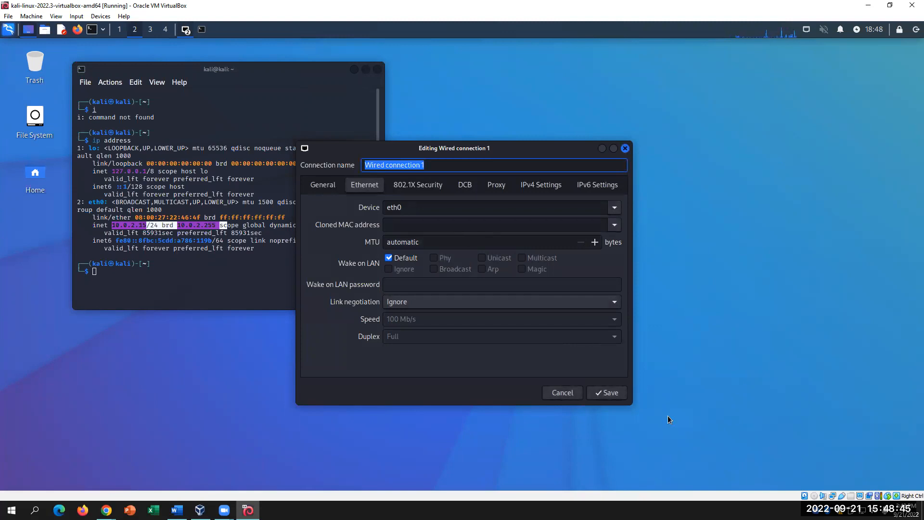
pyautogui.click(541, 186)
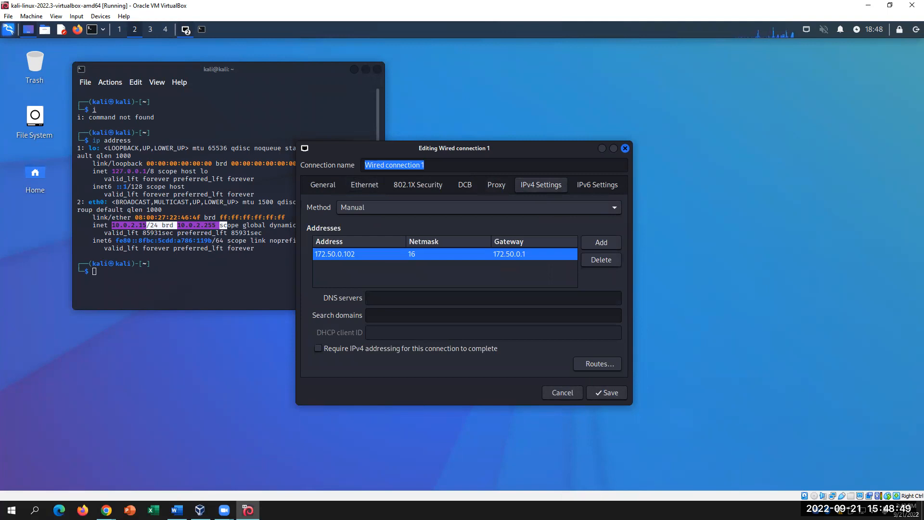
pyautogui.click(624, 148)
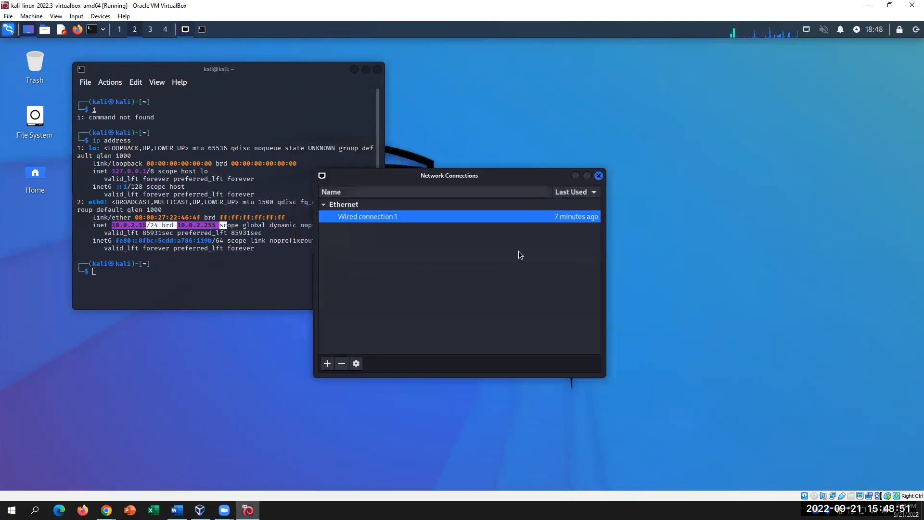
# - Reopen Wired connection 1's IPv4 settings and keep the method as Manual
pyautogui.doubleClick(439, 217)
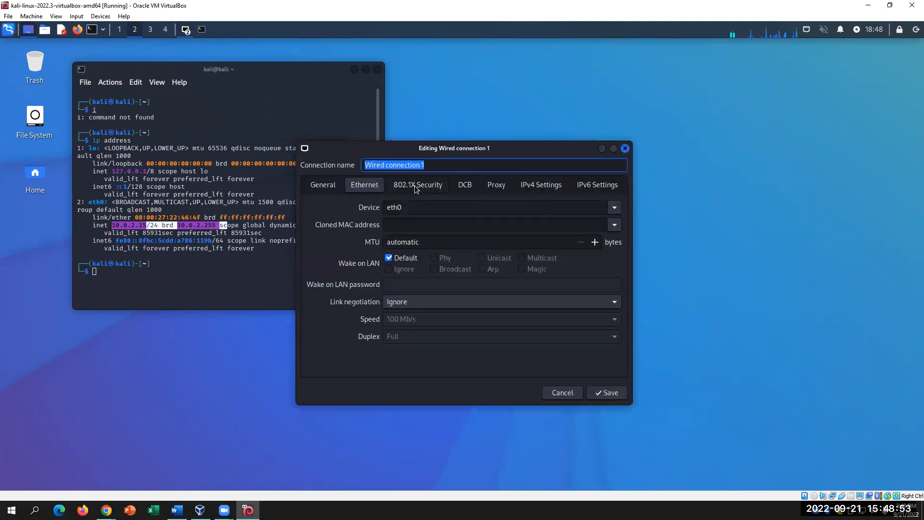
pyautogui.click(544, 187)
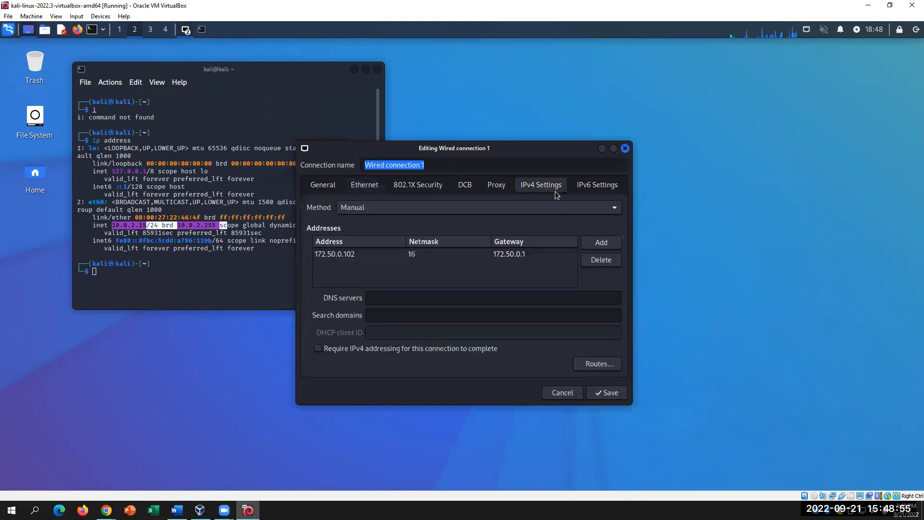
pyautogui.click(614, 208)
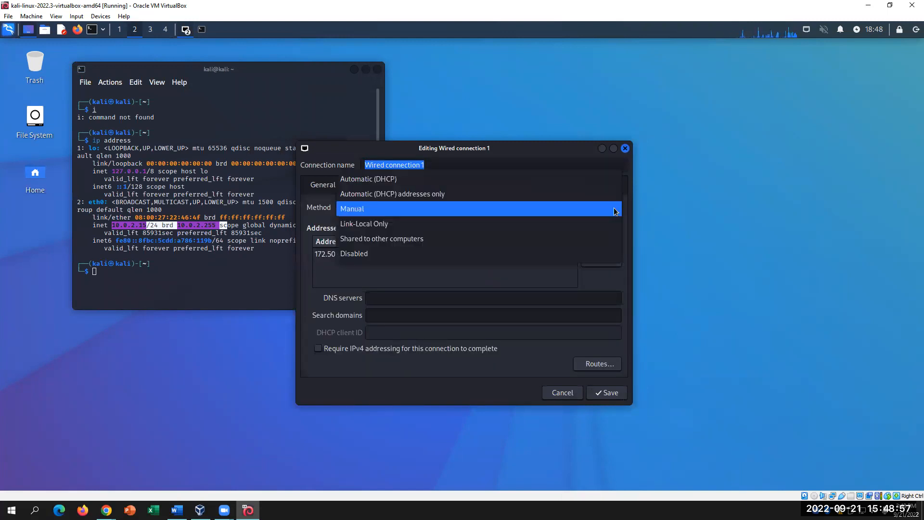
pyautogui.click(615, 211)
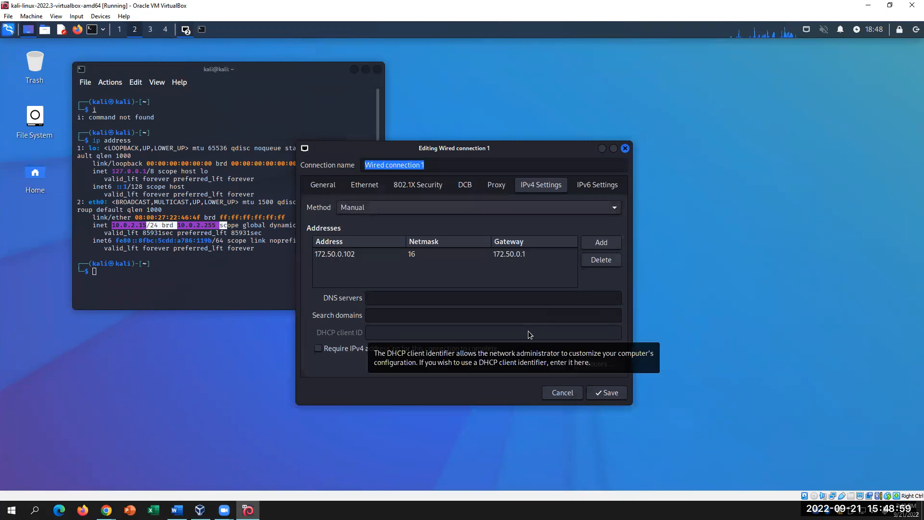
# - Inspect the 172.50.0.102 address and 172.50.0.1 gateway entries, then cancel without saving
pyautogui.doubleClick(364, 254)
pyautogui.click(613, 244)
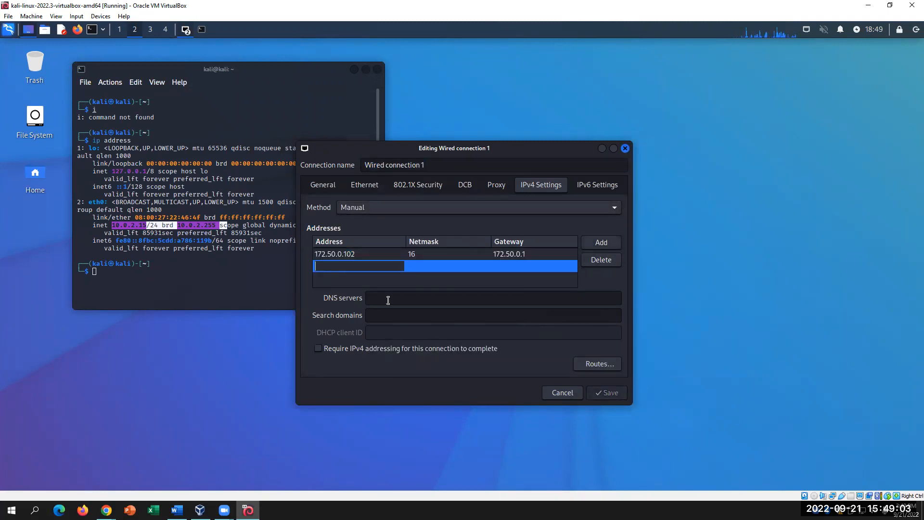
pyautogui.click(351, 254)
pyautogui.click(377, 251)
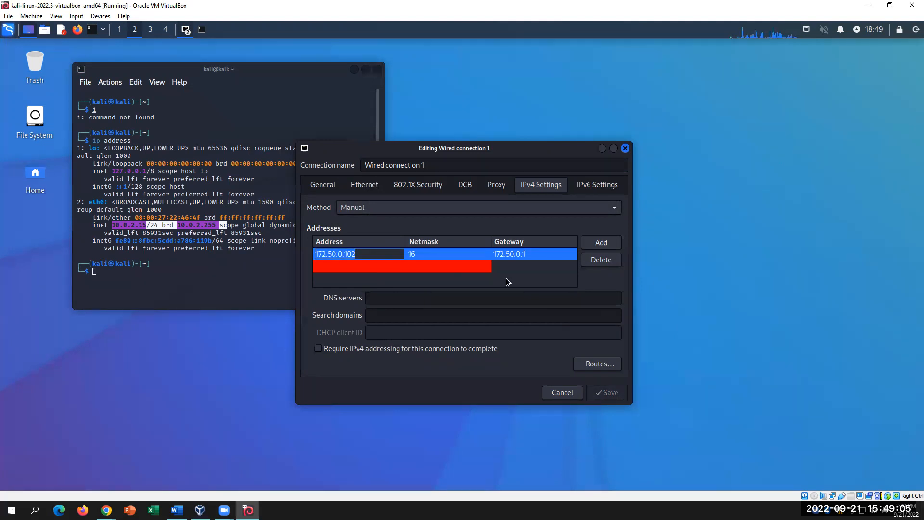
pyautogui.click(511, 254)
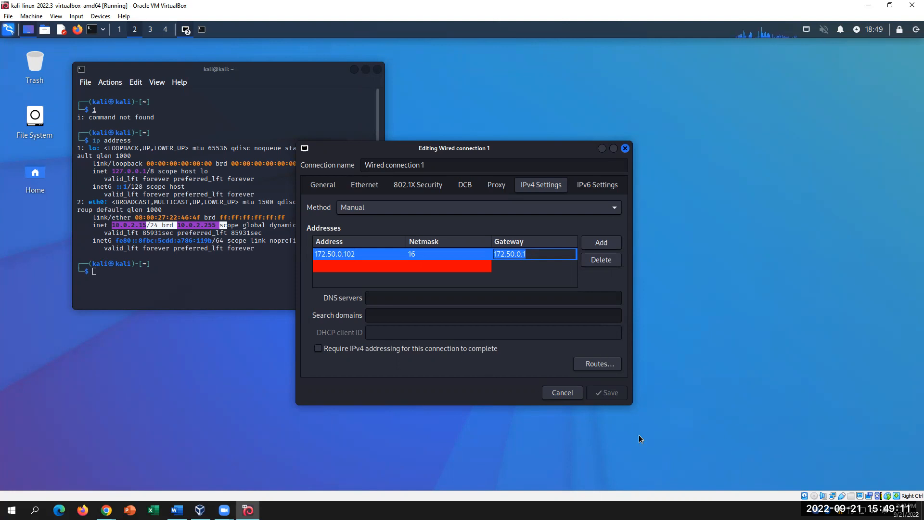
pyautogui.click(403, 294)
pyautogui.click(406, 319)
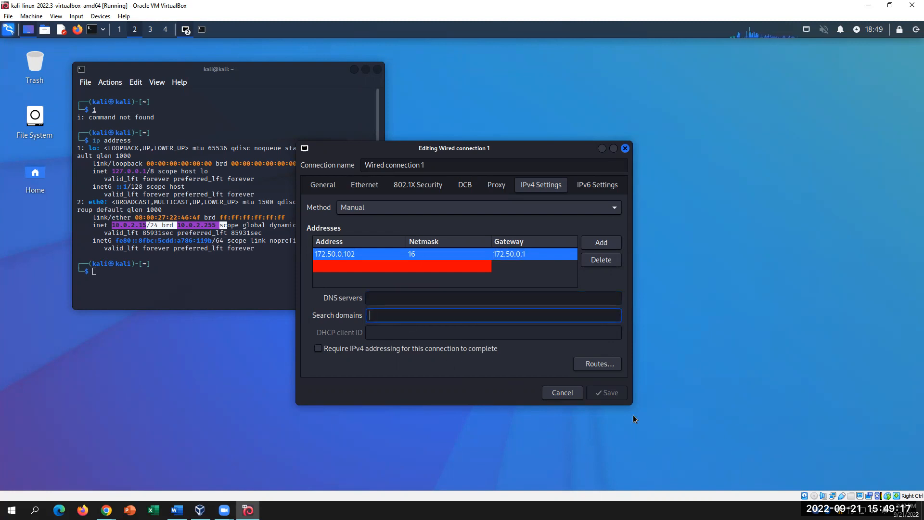
pyautogui.click(569, 390)
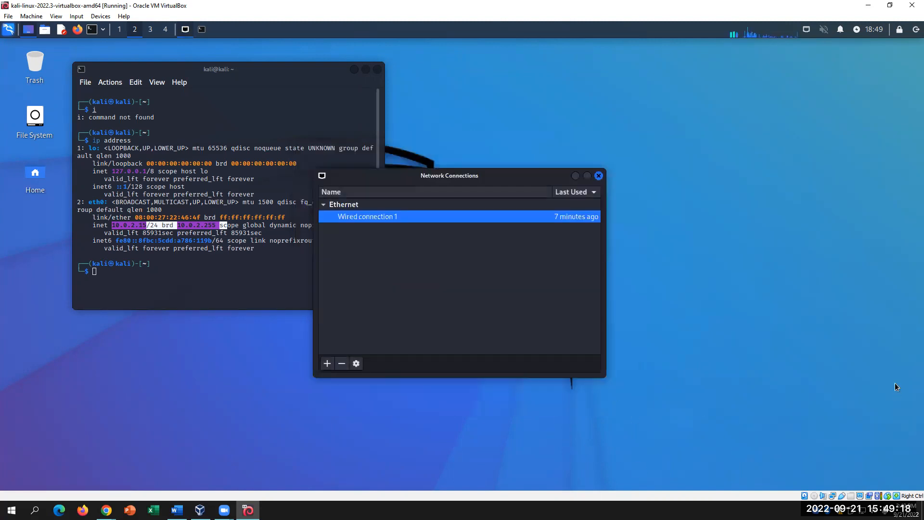
# - Close Kali's Network Connections window and bring the Word lab document to the front
pyautogui.click(599, 176)
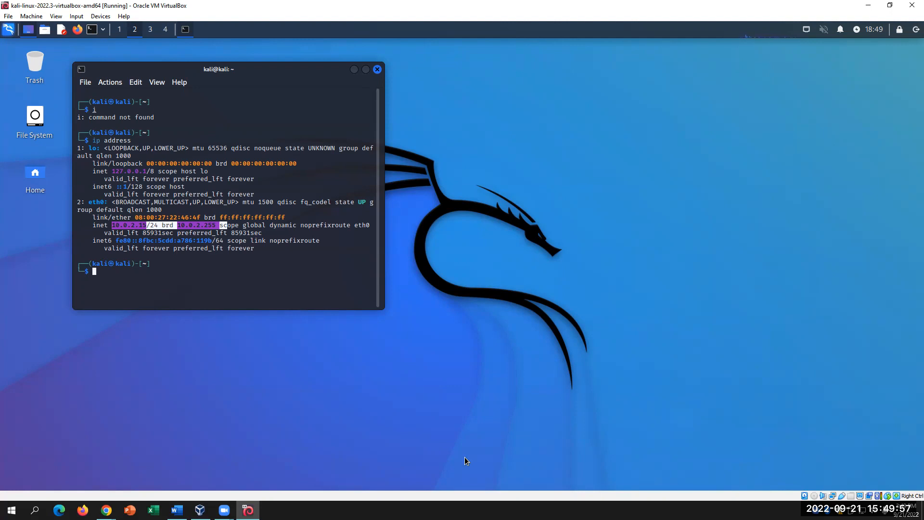
pyautogui.click(176, 510)
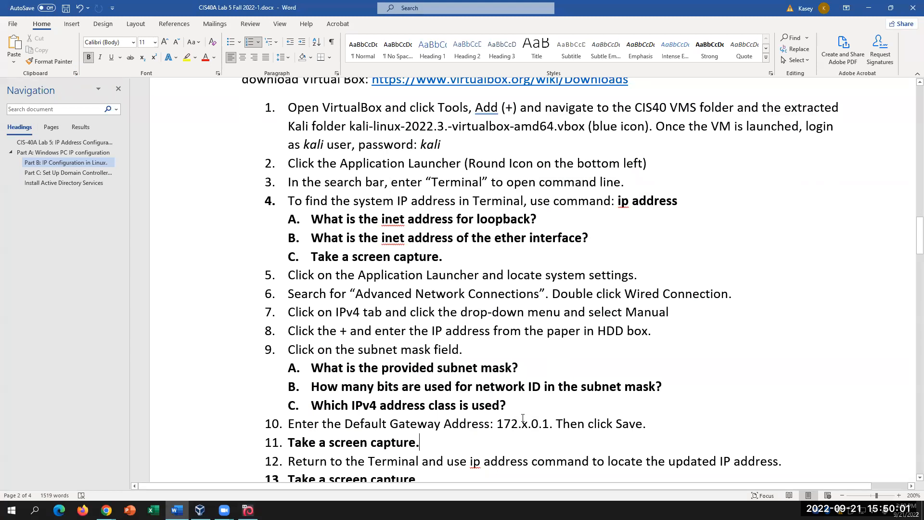
pyautogui.scroll(-1, 522, 417)
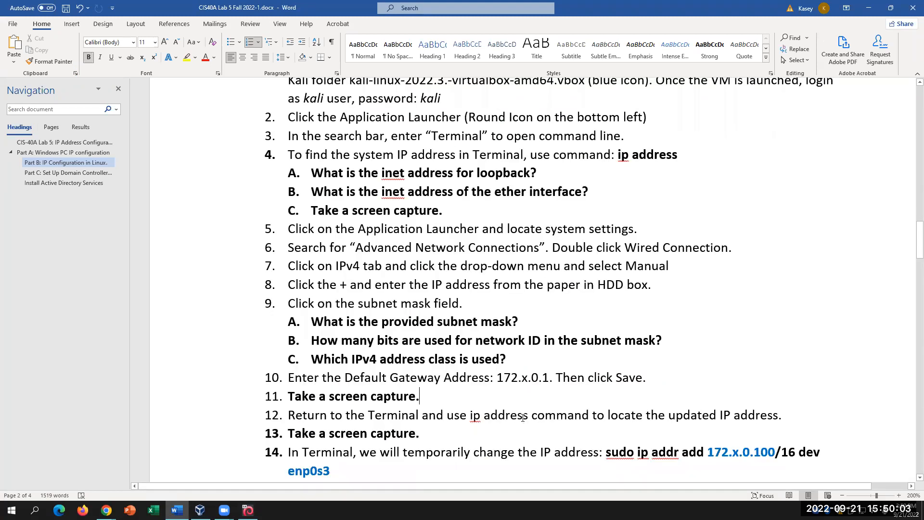
pyautogui.click(540, 378)
pyautogui.scroll(-2, 605, 418)
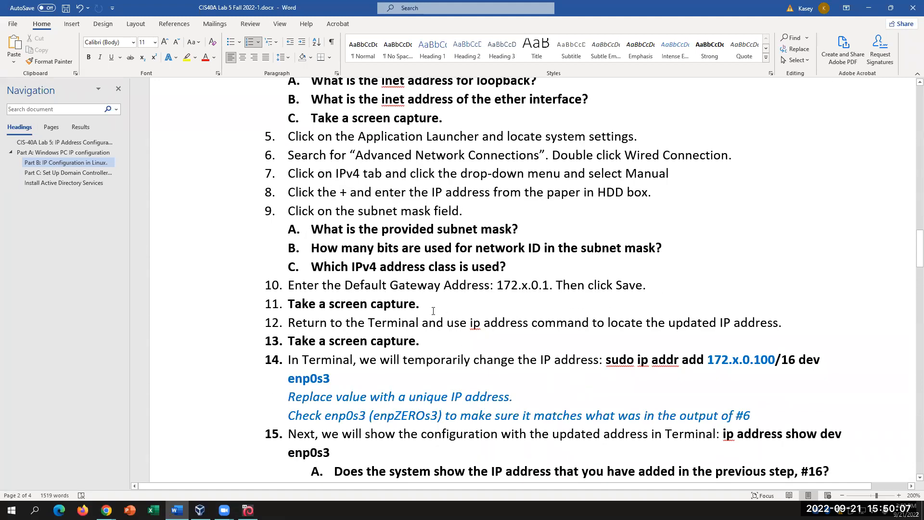
pyautogui.moveTo(637, 359); pyautogui.dragTo(707, 360)
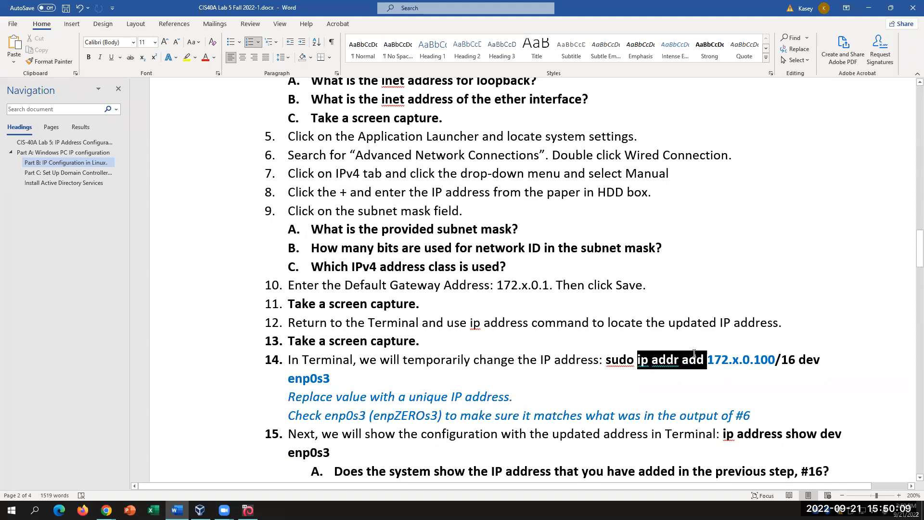
pyautogui.press('Up')
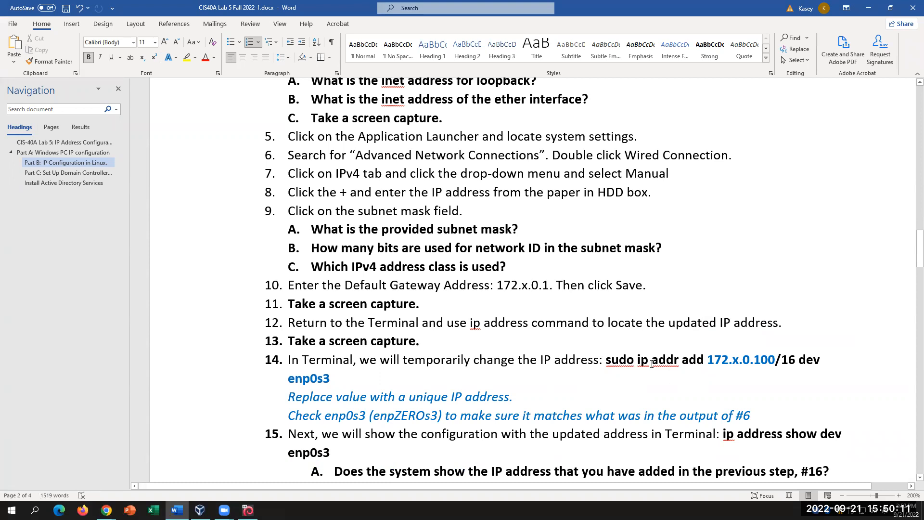
pyautogui.moveTo(609, 356); pyautogui.dragTo(723, 358)
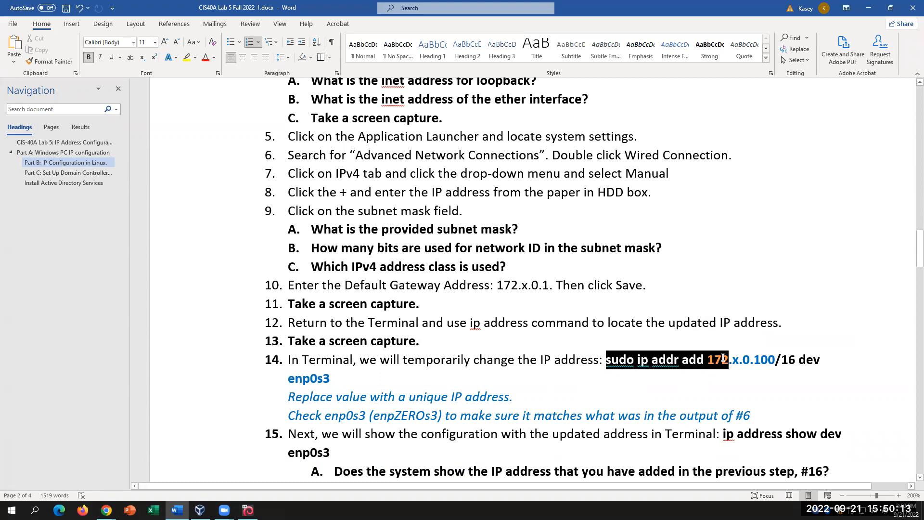
pyautogui.click(770, 380)
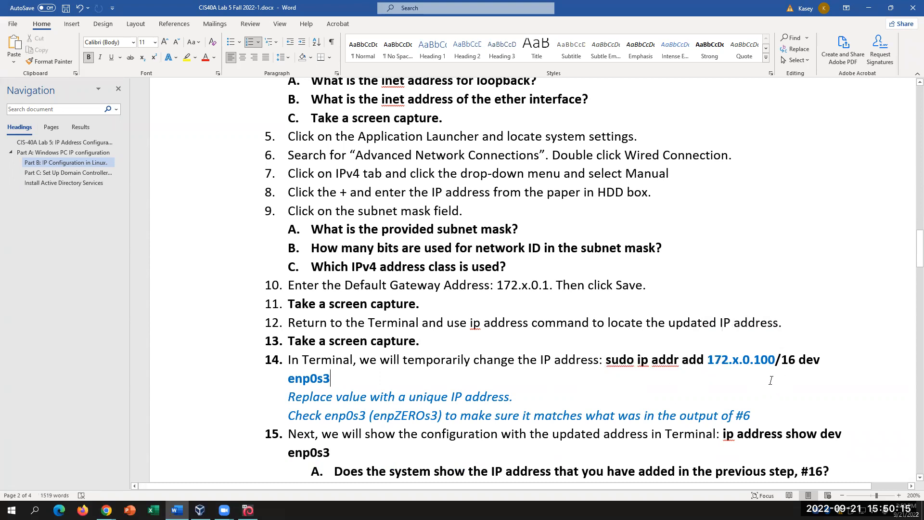
pyautogui.moveTo(633, 360); pyautogui.dragTo(605, 360)
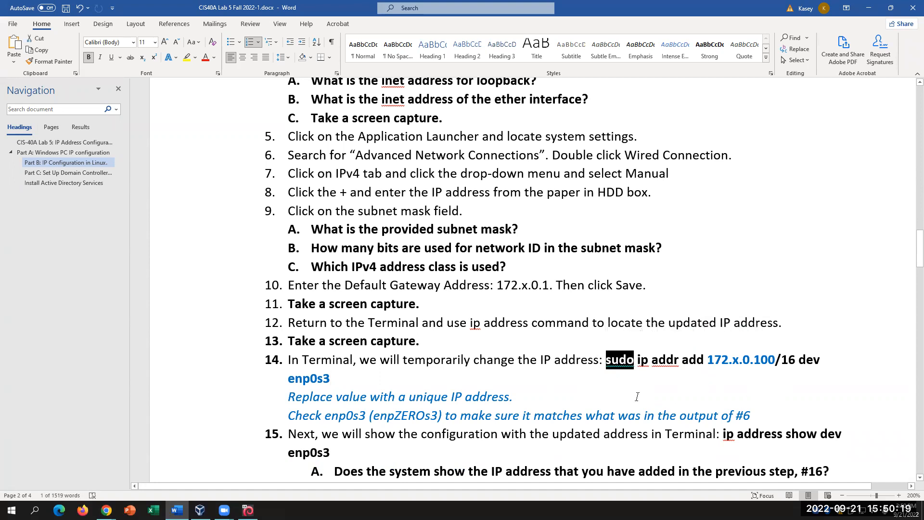
pyautogui.click(619, 363)
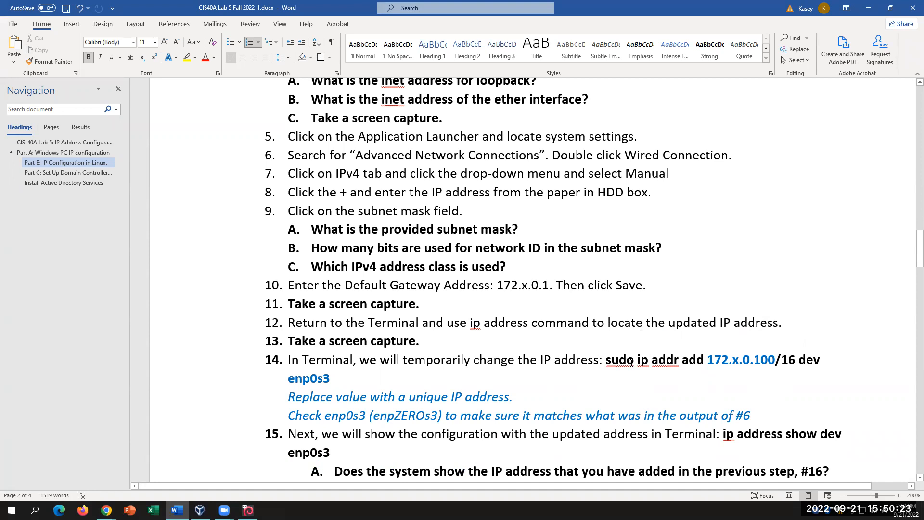
pyautogui.moveTo(637, 361); pyautogui.dragTo(772, 355)
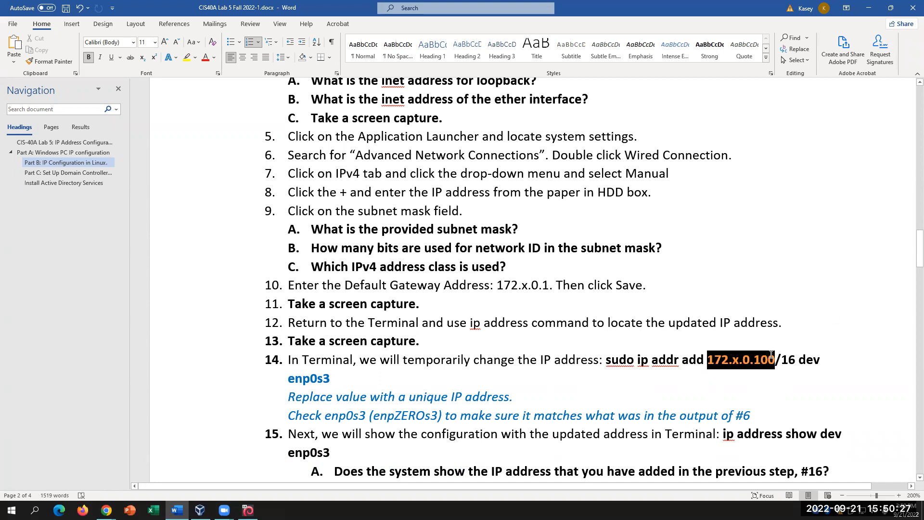
pyautogui.click(774, 358)
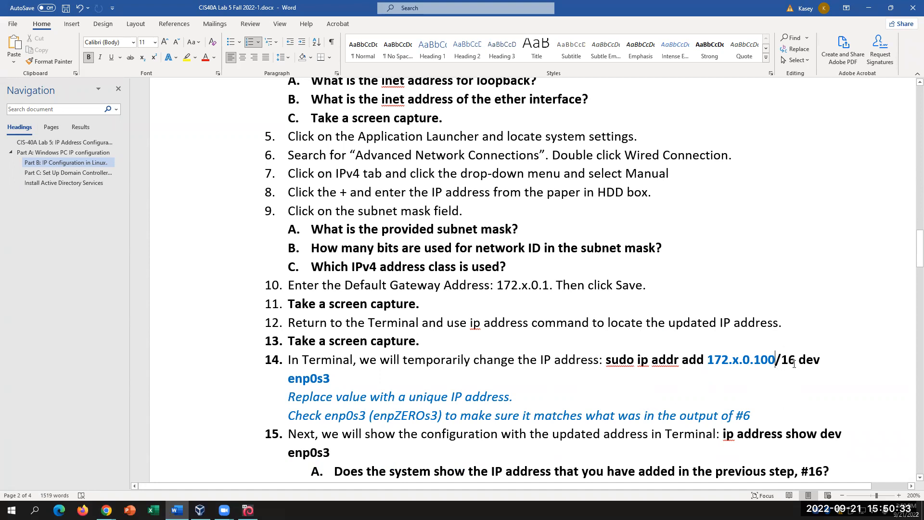
pyautogui.doubleClick(791, 361)
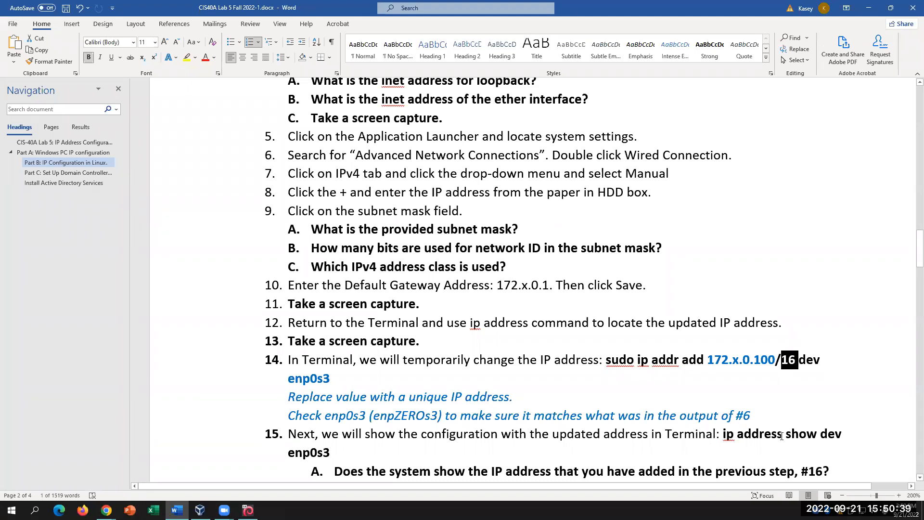
pyautogui.click(827, 358)
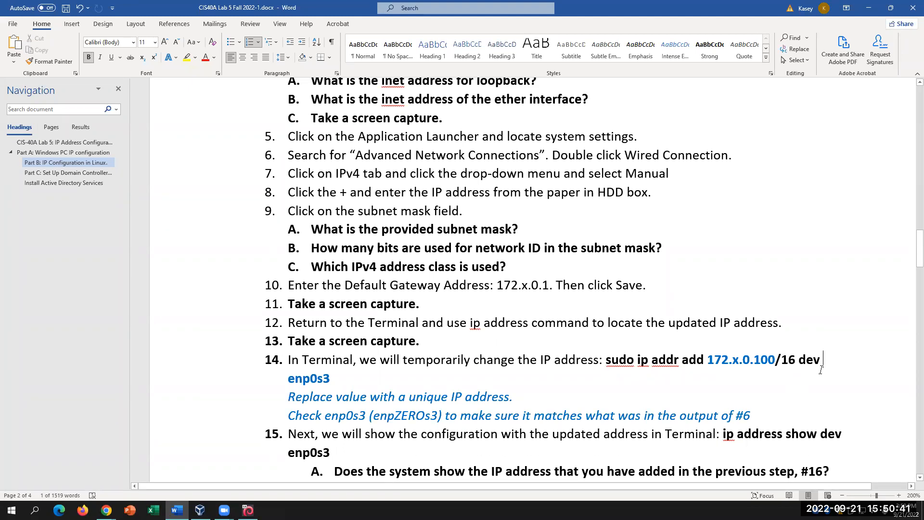
pyautogui.moveTo(826, 358); pyautogui.dragTo(798, 359)
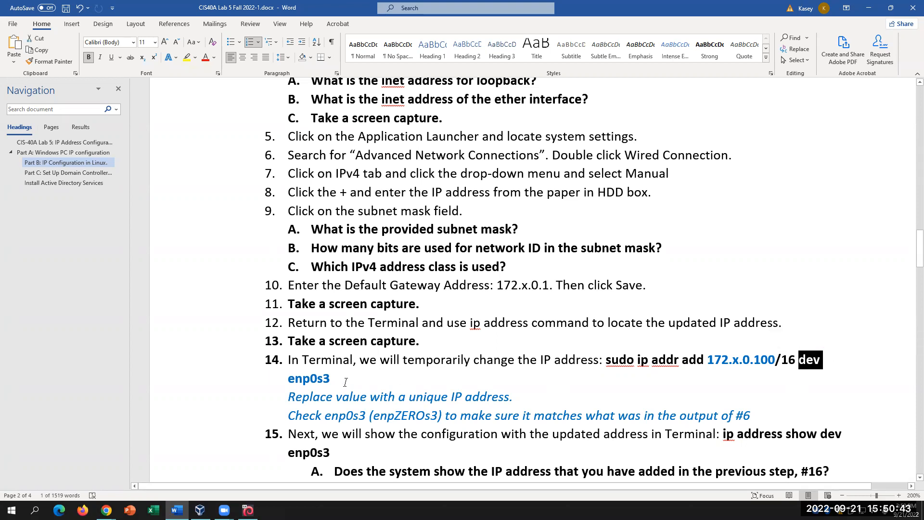
pyautogui.click(338, 378)
pyautogui.moveTo(288, 377); pyautogui.dragTo(337, 374)
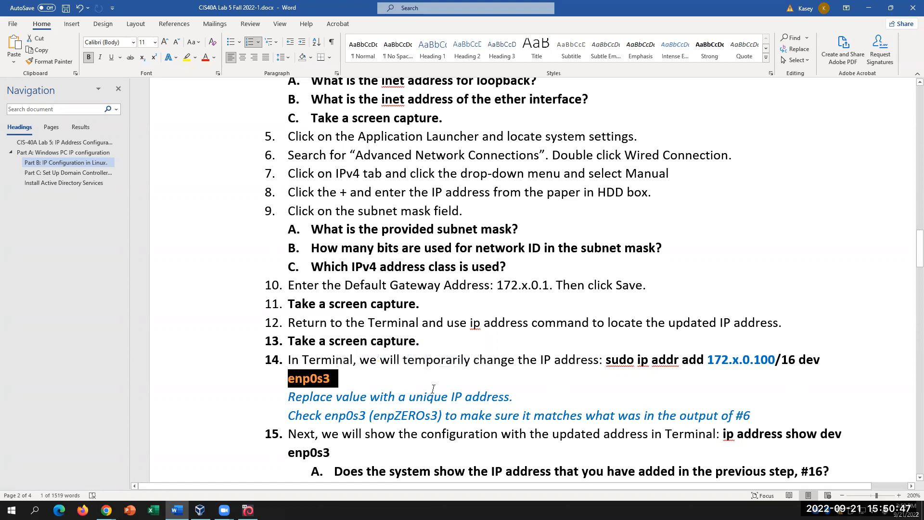
pyautogui.click(440, 414)
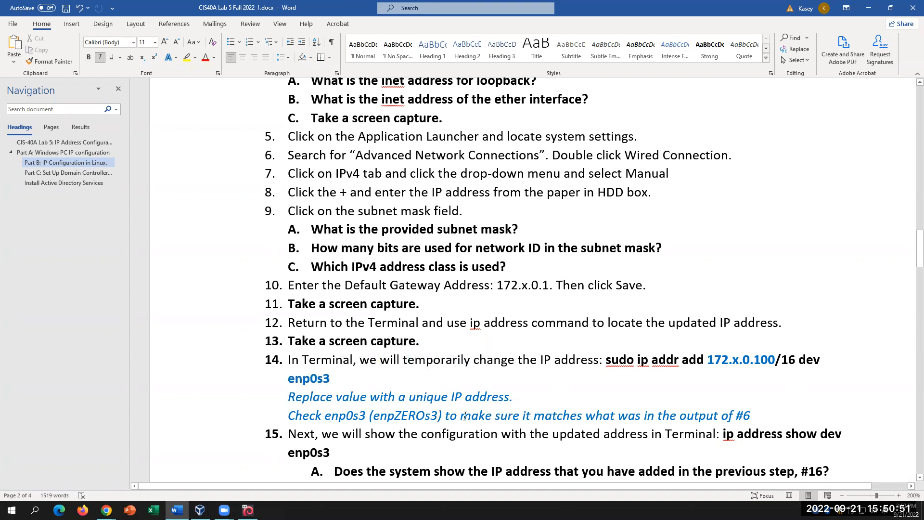
pyautogui.moveTo(461, 415); pyautogui.dragTo(533, 415)
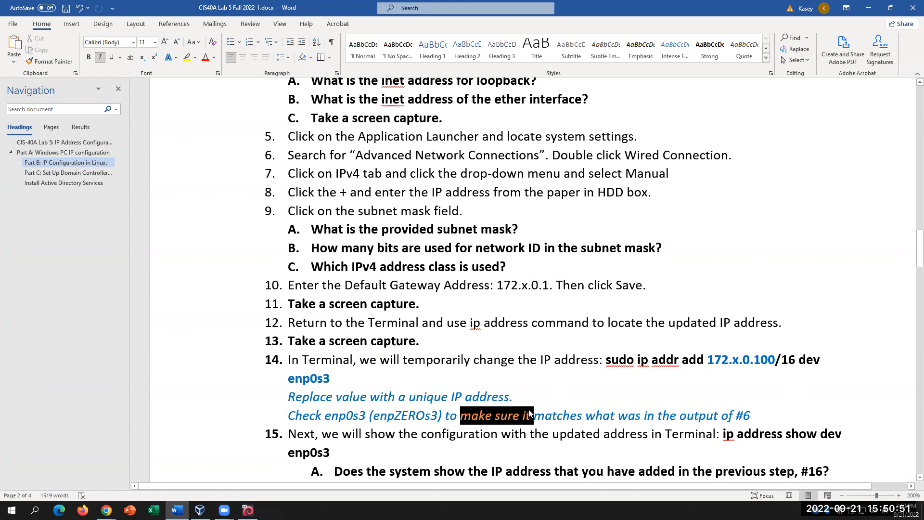
pyautogui.click(765, 419)
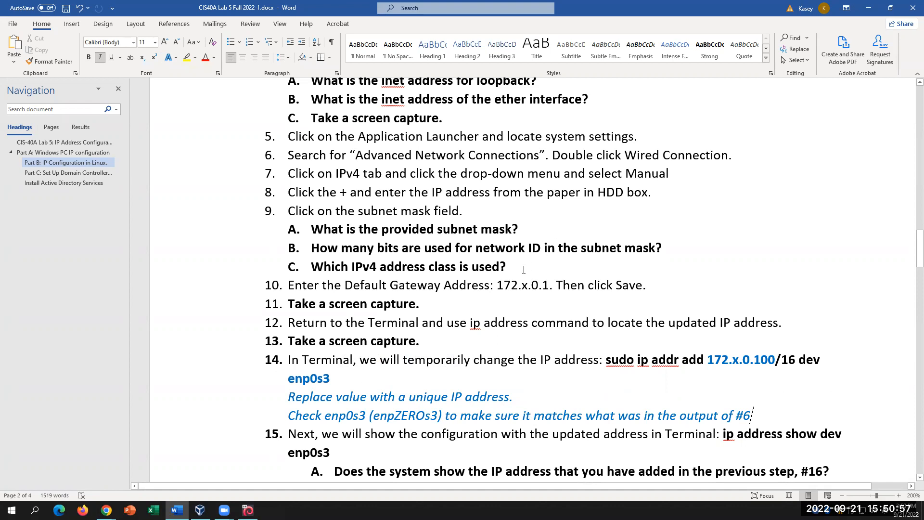
pyautogui.scroll(1, 524, 270)
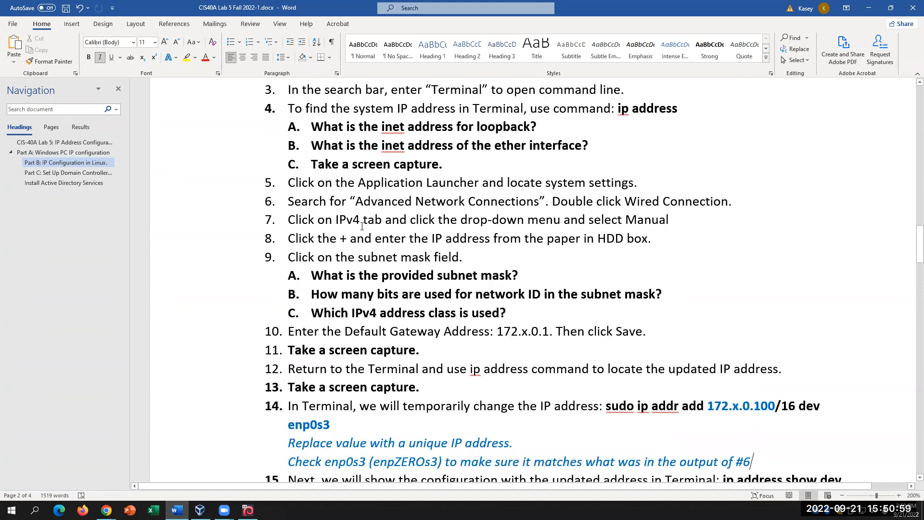
pyautogui.click(555, 343)
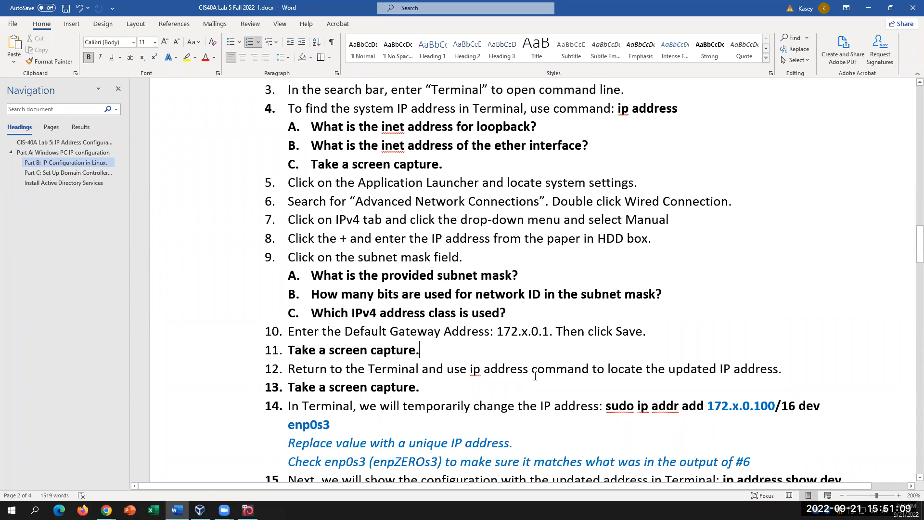
pyautogui.hotkey('alt', 'Tab')
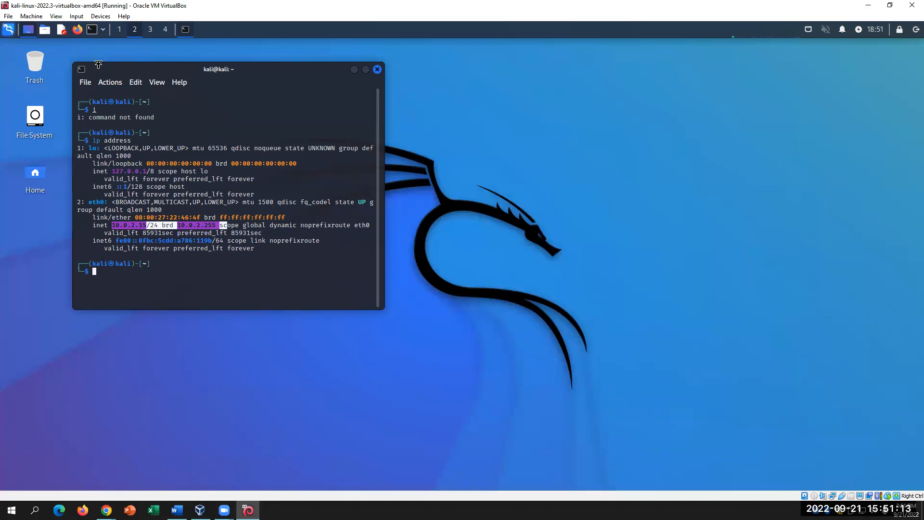
# - Search 'adv' to reopen Wired connection 1 and select its Manual 172.50.0.102/16 IPv4 entry
pyautogui.click(177, 510)
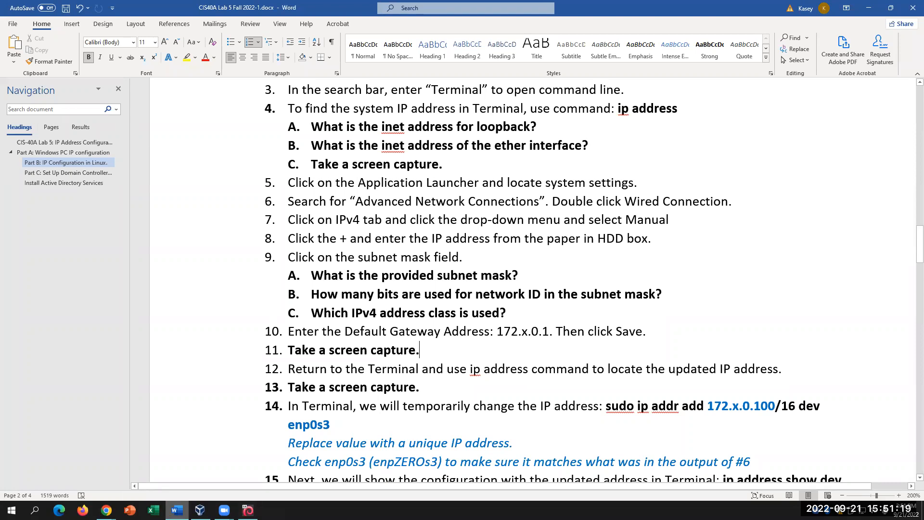
pyautogui.hotkey('alt', 'Tab')
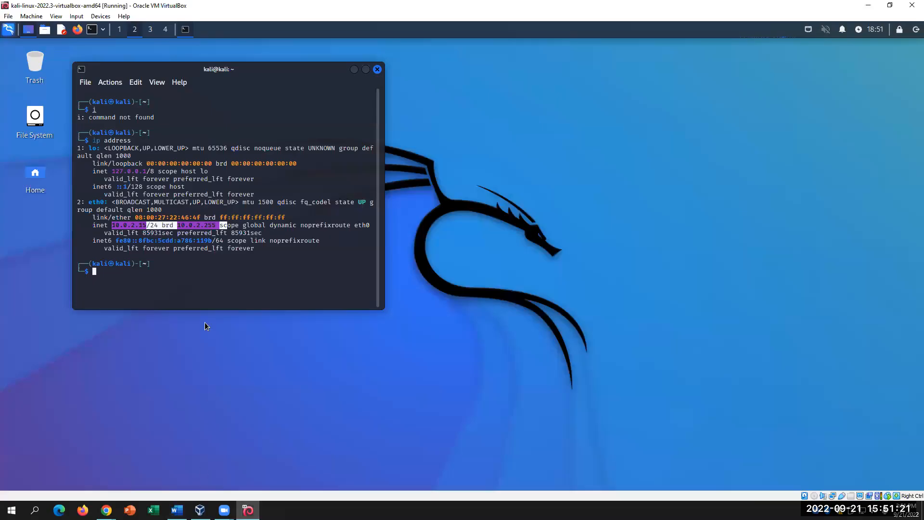
pyautogui.click(9, 31)
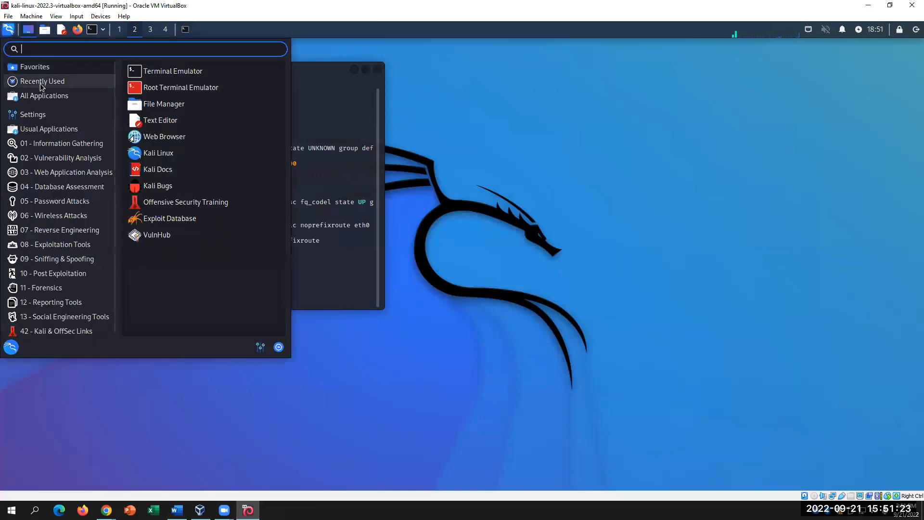
pyautogui.write('adv')
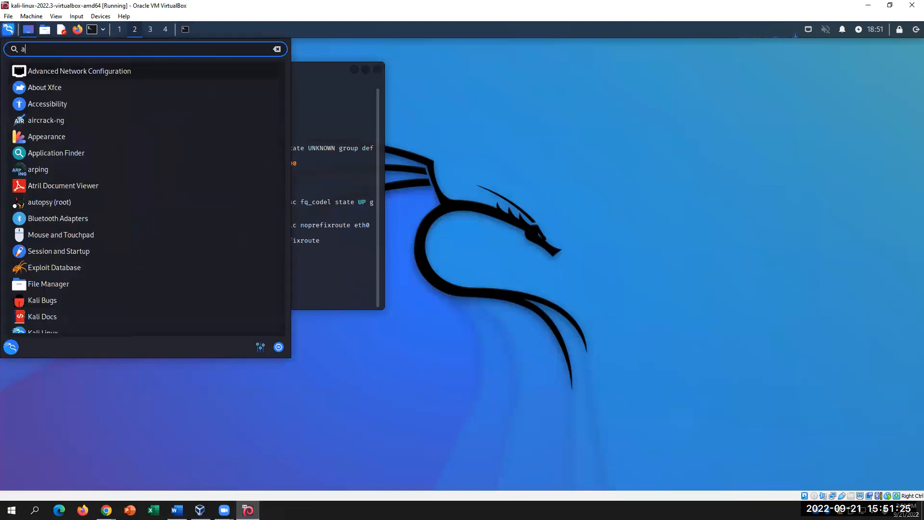
pyautogui.click(61, 71)
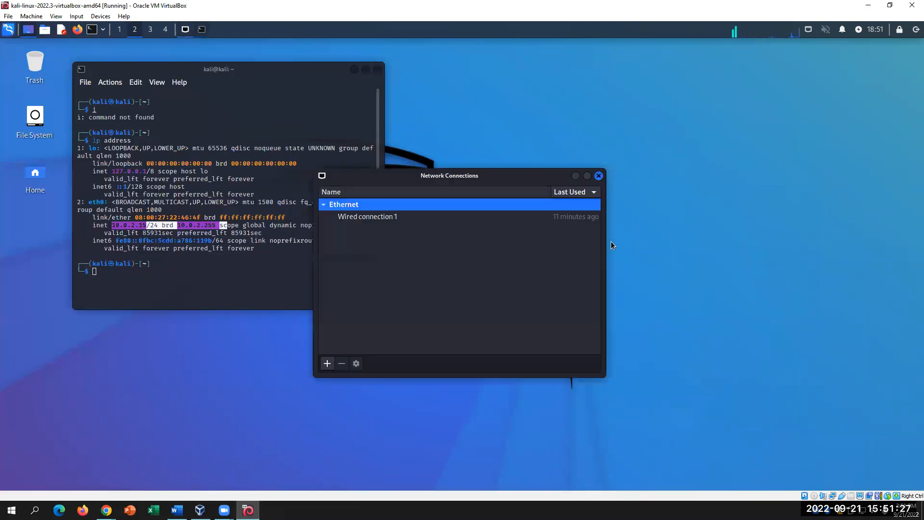
pyautogui.doubleClick(371, 226)
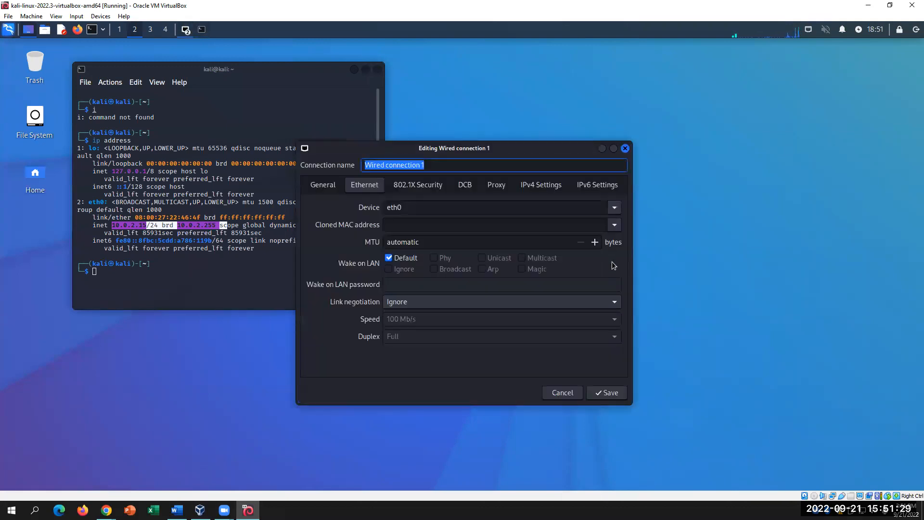
pyautogui.click(530, 184)
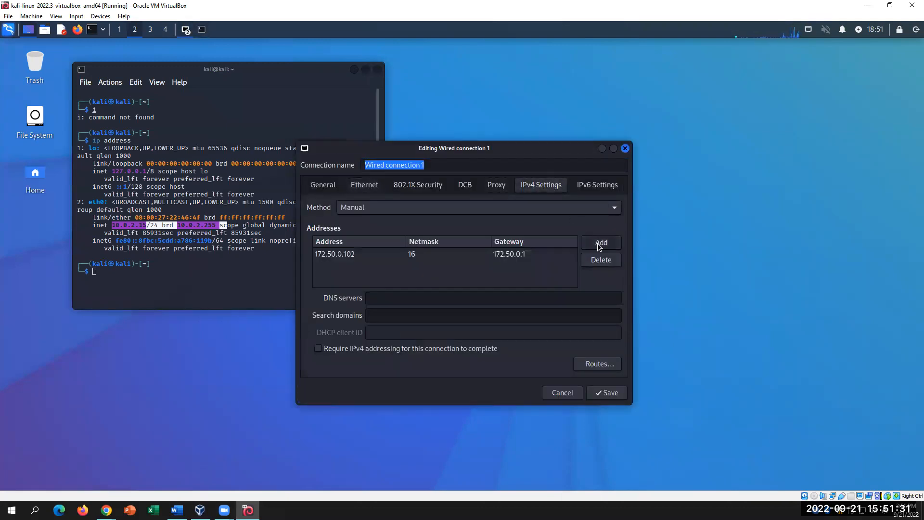
pyautogui.click(558, 256)
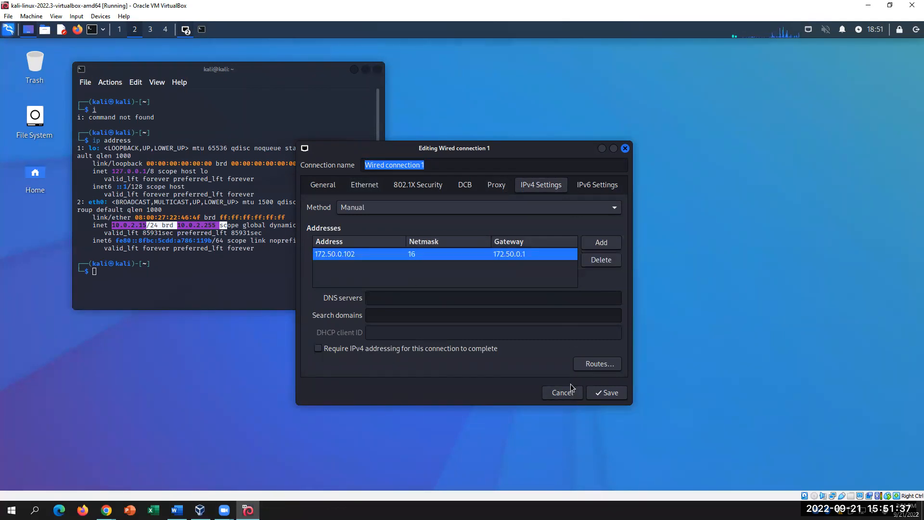
pyautogui.click(177, 509)
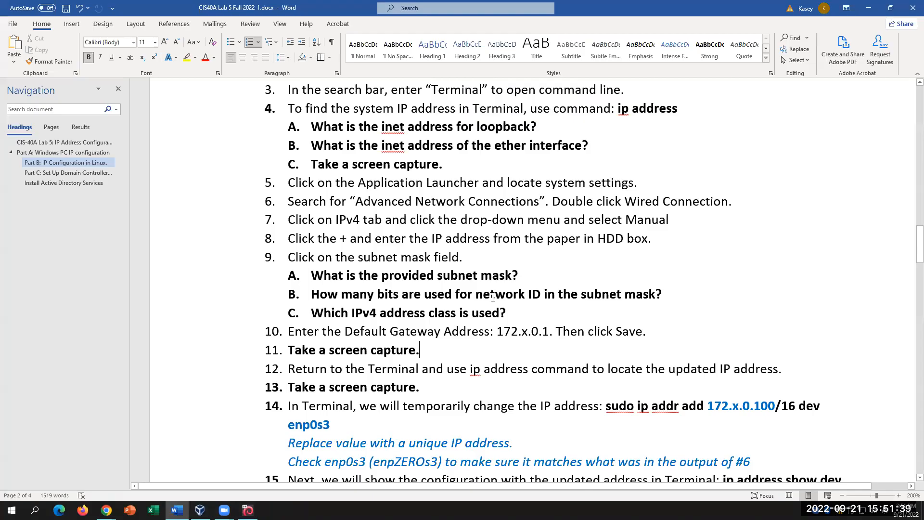
# - Read through questions 9A–9C, highlighting the IPv4 address class question, then bring Kali forward
pyautogui.click(535, 272)
pyautogui.click(663, 292)
pyautogui.click(558, 320)
pyautogui.moveTo(311, 314); pyautogui.dragTo(513, 314)
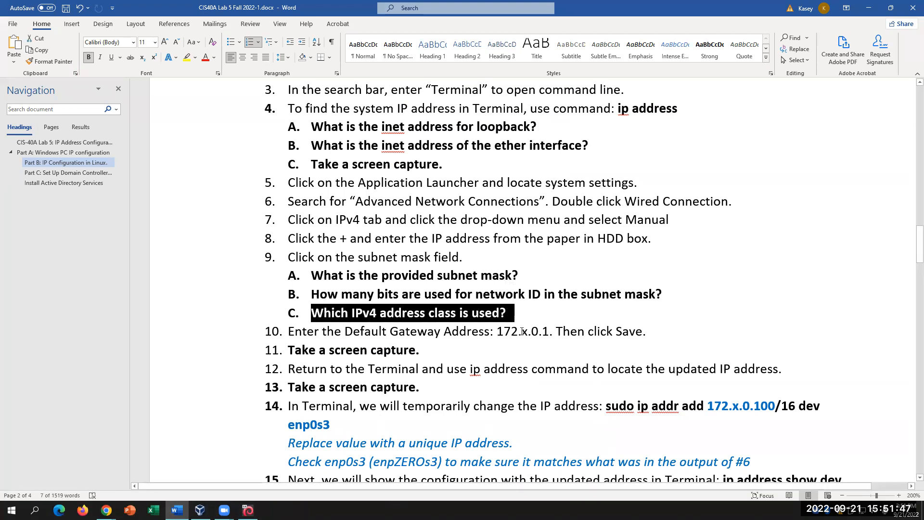
pyautogui.press('Down')
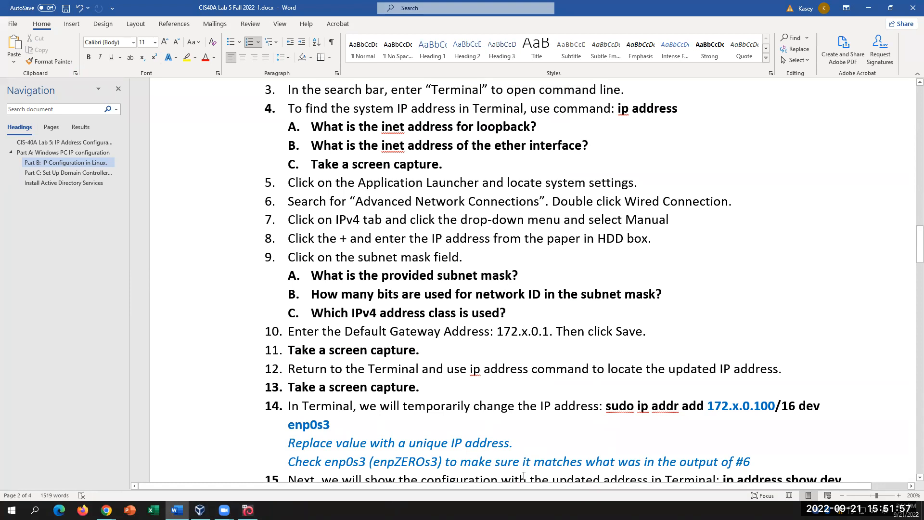
pyautogui.click(248, 510)
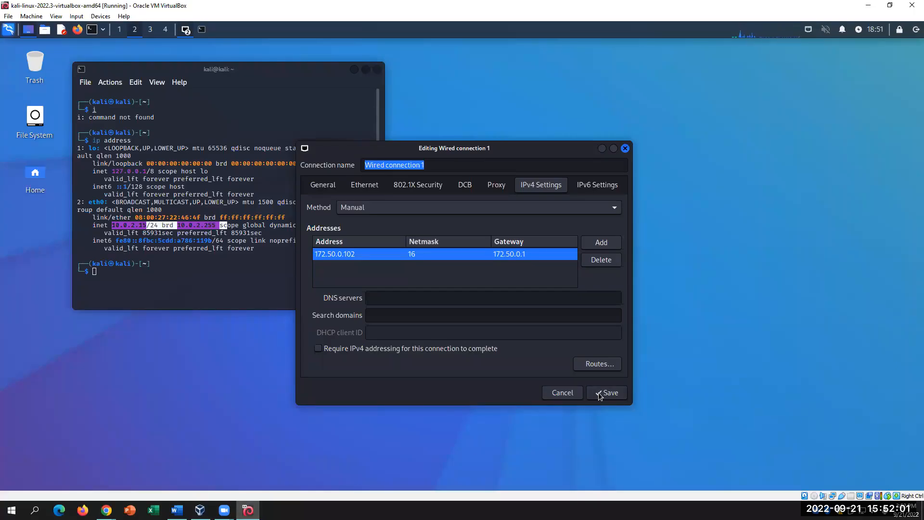
# - Save Wired connection 1, reopen its IPv4 settings, and highlight questions 9A–9C in Word
pyautogui.click(599, 393)
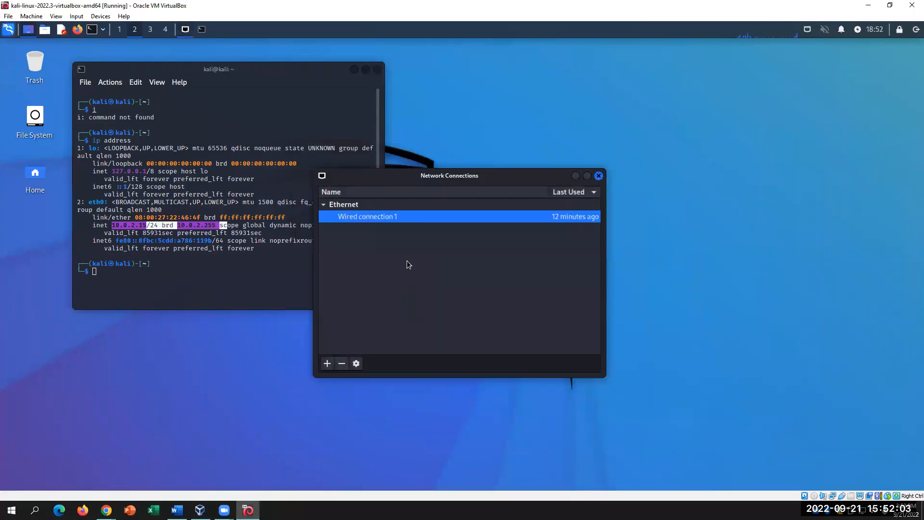
pyautogui.doubleClick(415, 216)
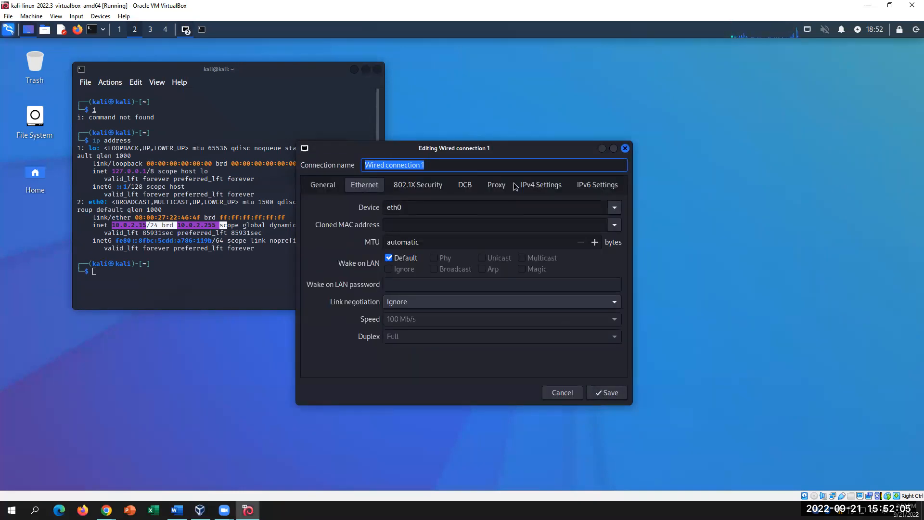
pyautogui.click(516, 185)
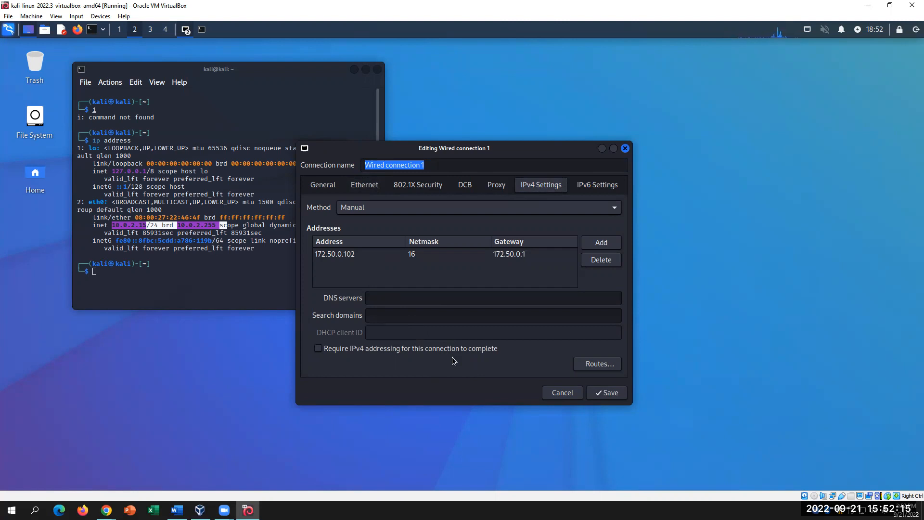
pyautogui.click(177, 510)
pyautogui.moveTo(414, 287); pyautogui.dragTo(311, 275)
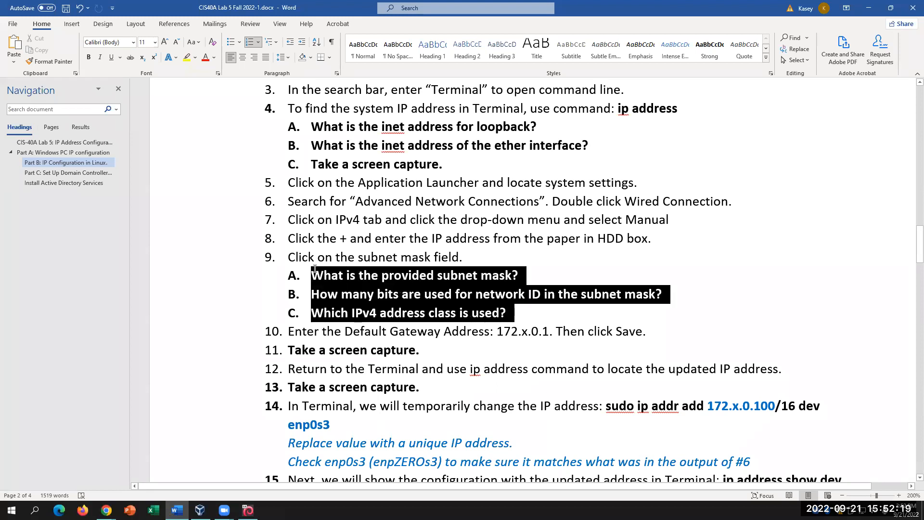
# - Read steps 10 and 11 of Part B, then return to the Kali VM
pyautogui.click(529, 313)
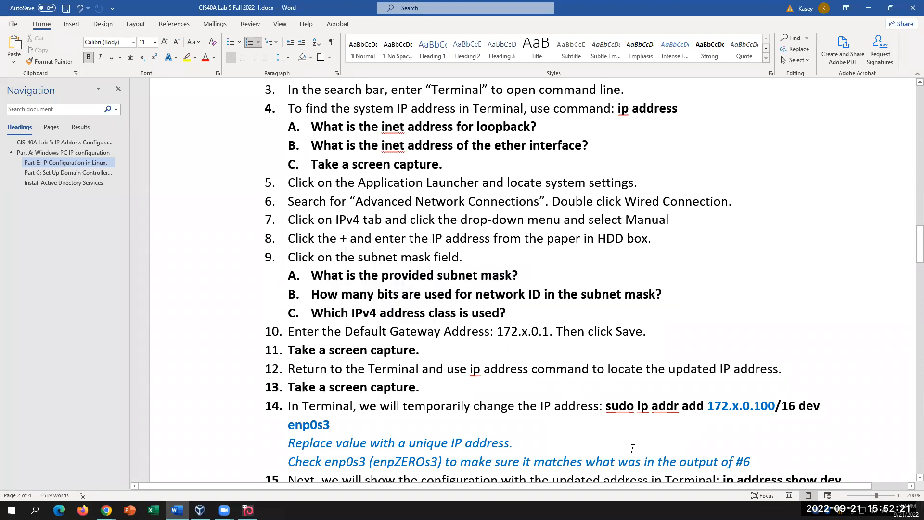
pyautogui.click(552, 330)
pyautogui.click(428, 350)
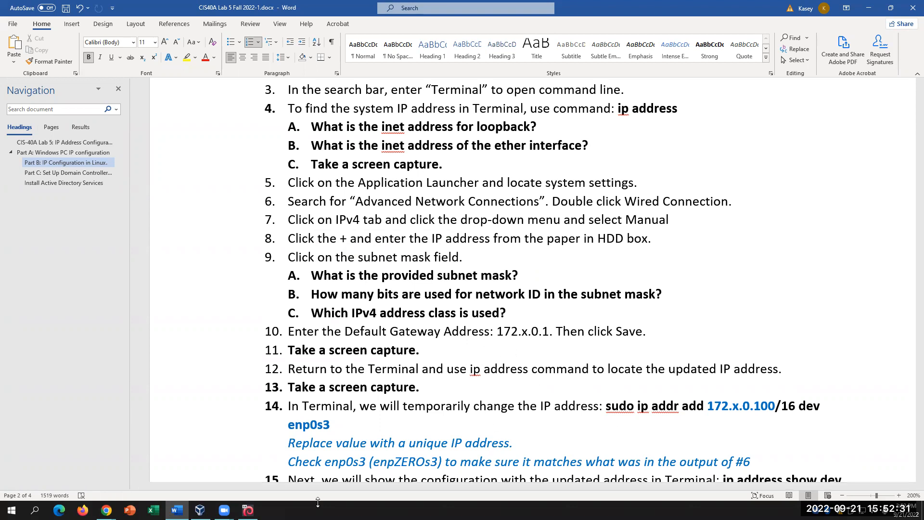
pyautogui.click(248, 510)
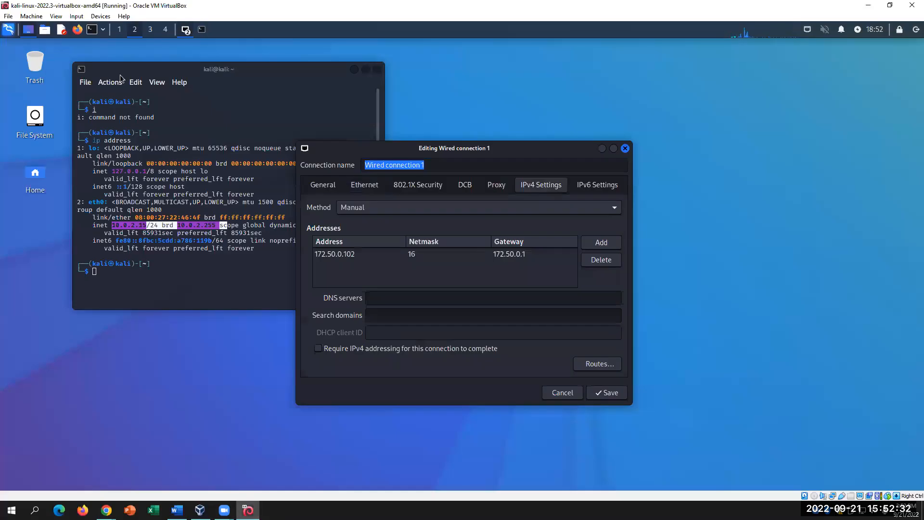
# - Rerun ip address in the Kali terminal and highlight eth0's ether and inet lines
pyautogui.click(194, 117)
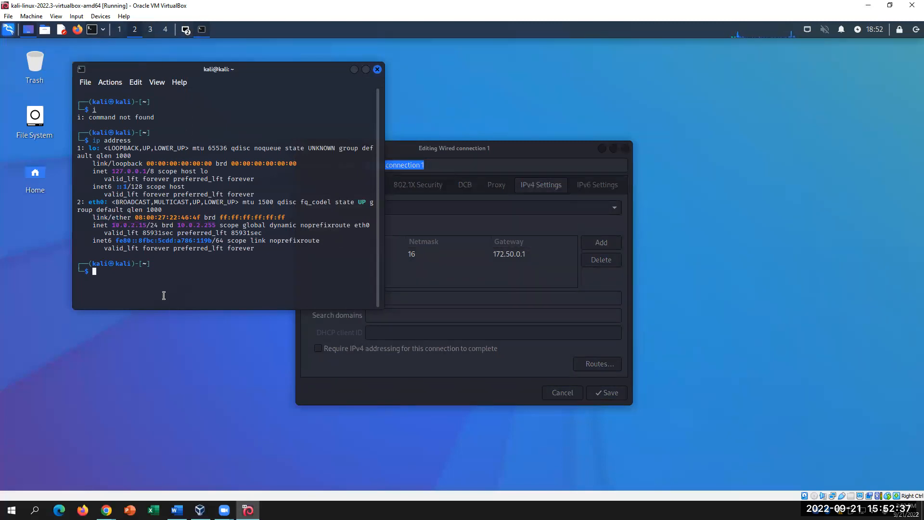
pyautogui.press('Up')
pyautogui.press('Down')
pyautogui.press('Up')
pyautogui.press('Return')
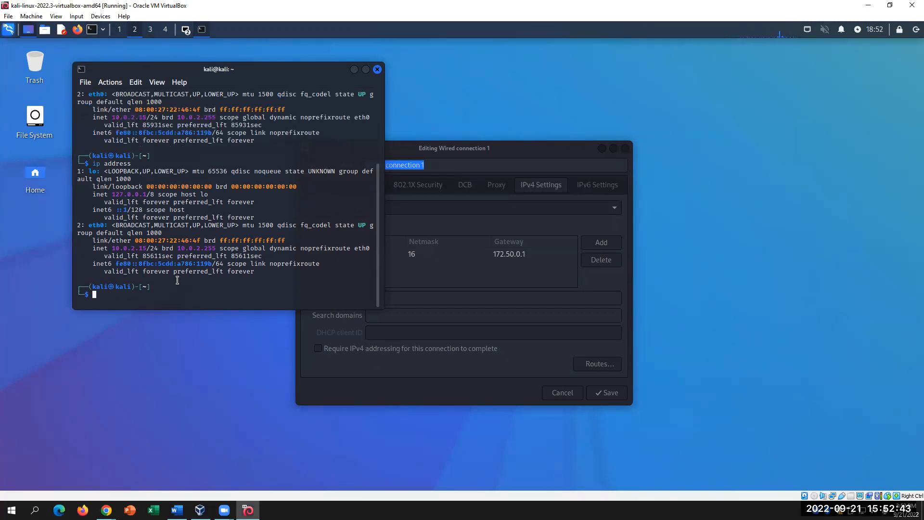
pyautogui.moveTo(113, 248); pyautogui.dragTo(326, 247)
pyautogui.click(273, 255)
pyautogui.moveTo(109, 243); pyautogui.dragTo(237, 248)
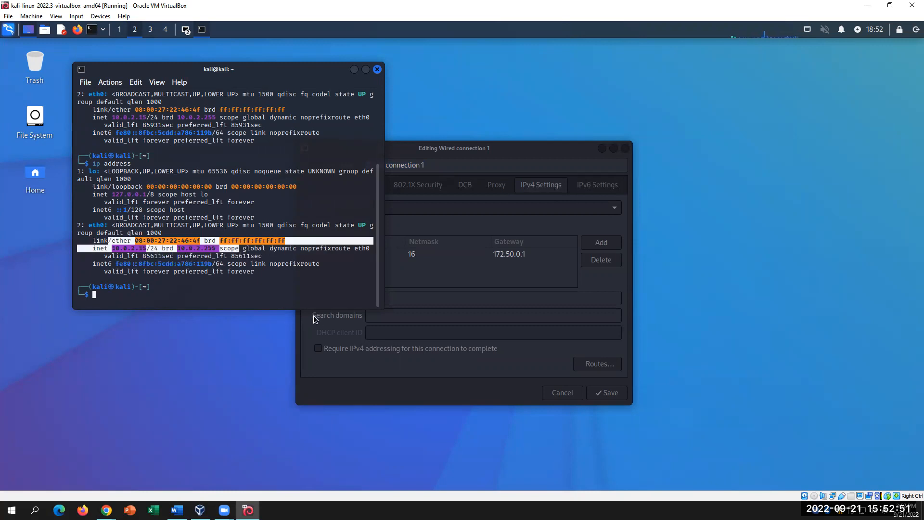
pyautogui.click(298, 288)
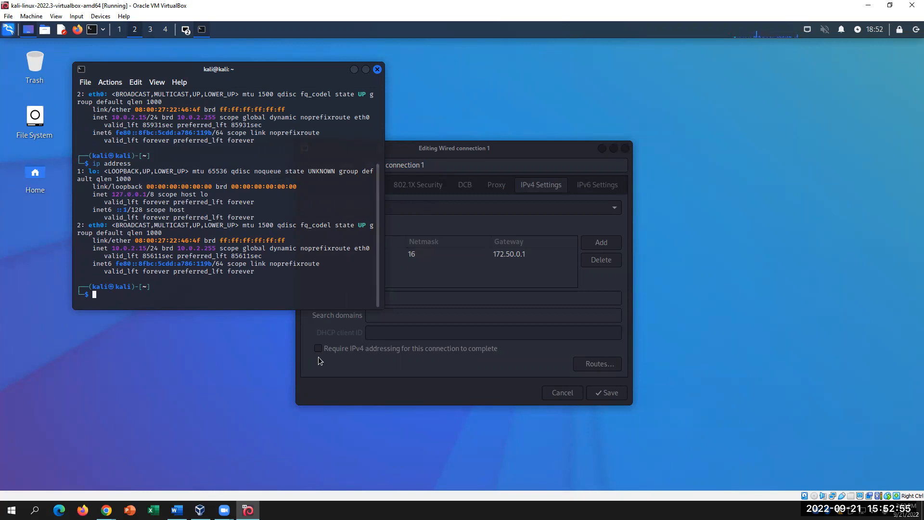
# - Bring the Wired connection editor forward, glance at Word, and return to the VM
pyautogui.click(322, 404)
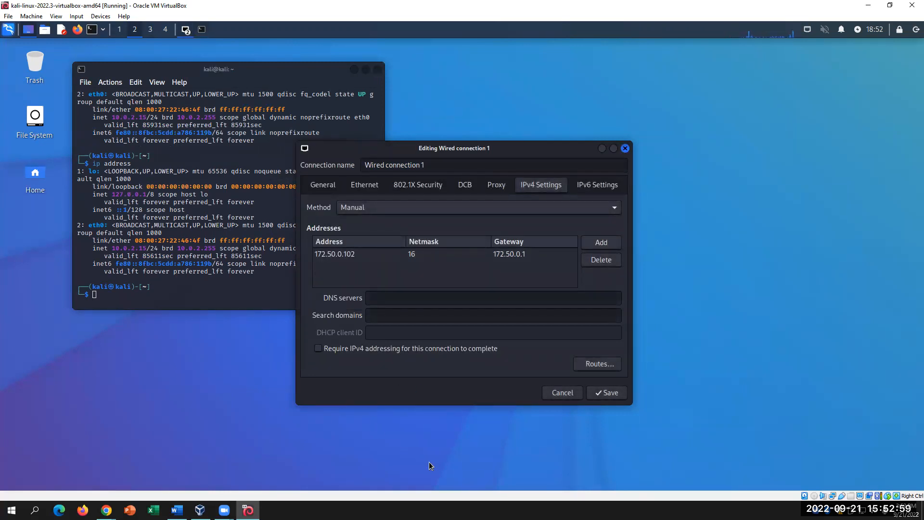
pyautogui.click(176, 510)
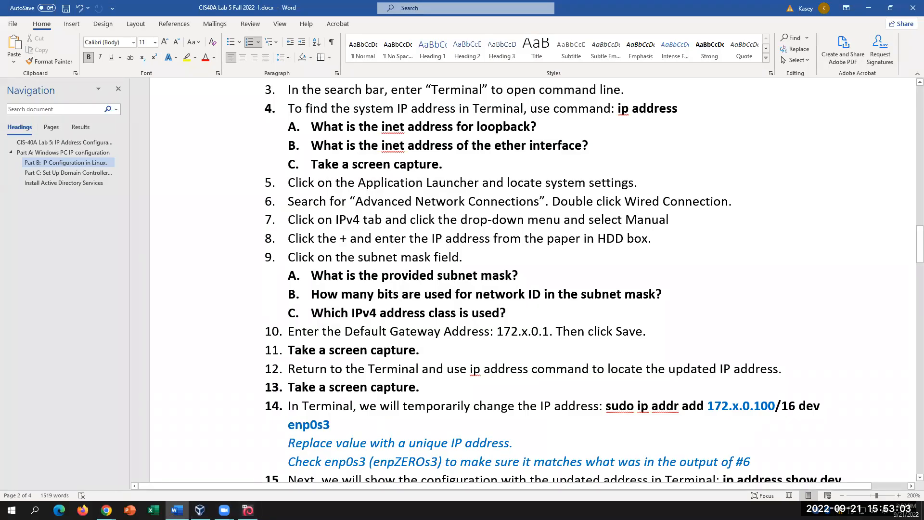
pyautogui.moveTo(225, 509)
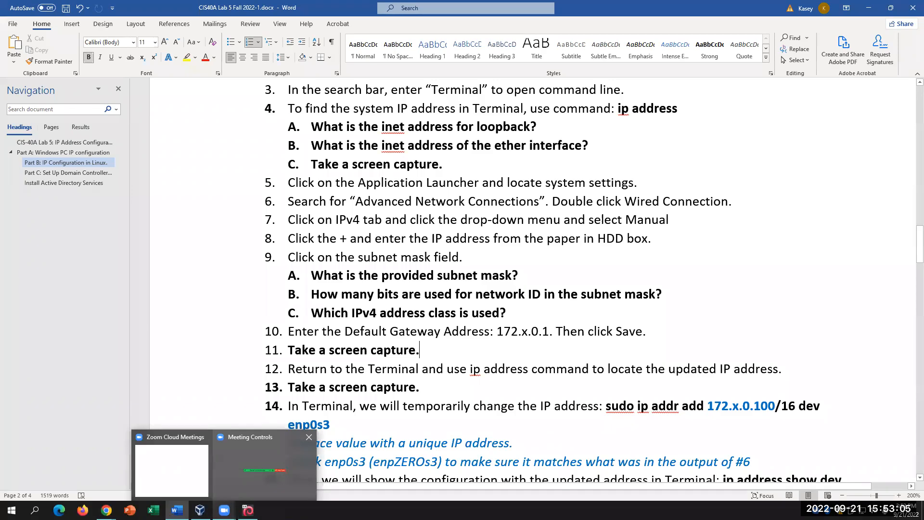
pyautogui.click(247, 509)
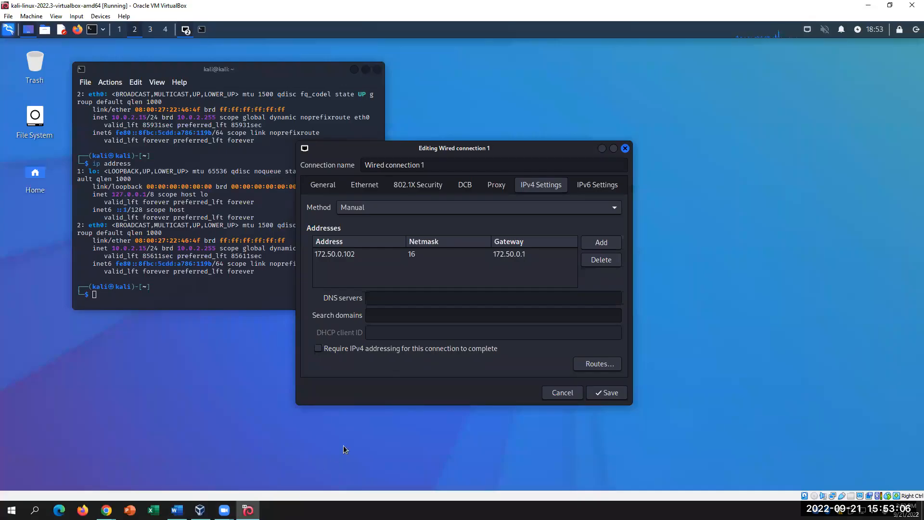
# - Add a second address 172.51.0.100 with netmask 255.255.0.0
pyautogui.click(425, 254)
pyautogui.click(426, 254)
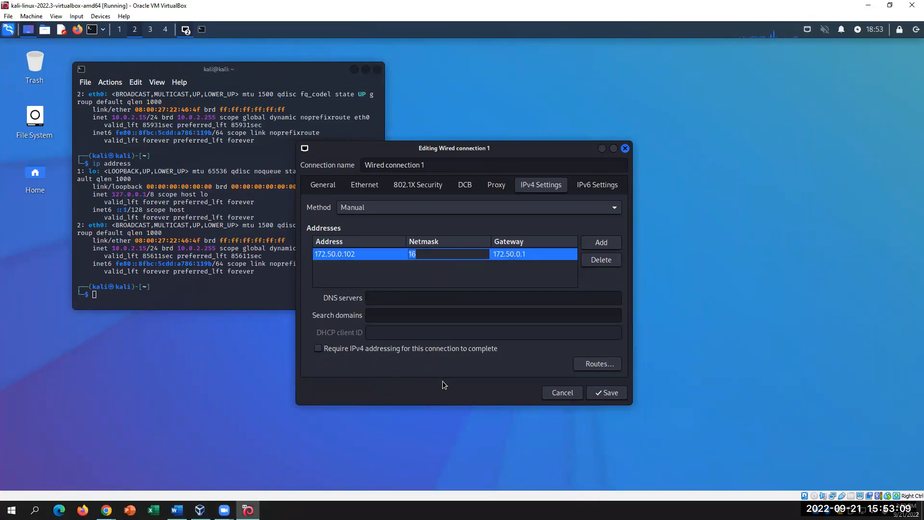
pyautogui.click(422, 254)
pyautogui.doubleClick(423, 253)
pyautogui.click(595, 240)
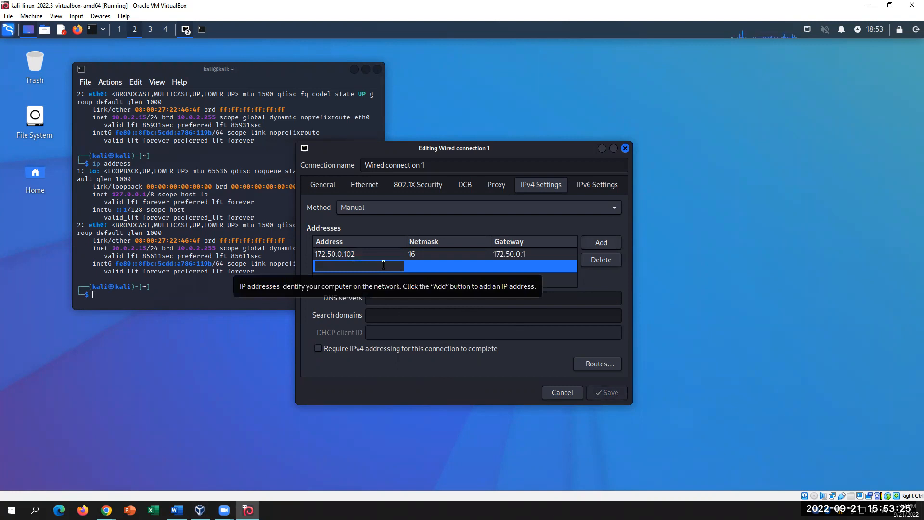
pyautogui.write('172.51.0.100')
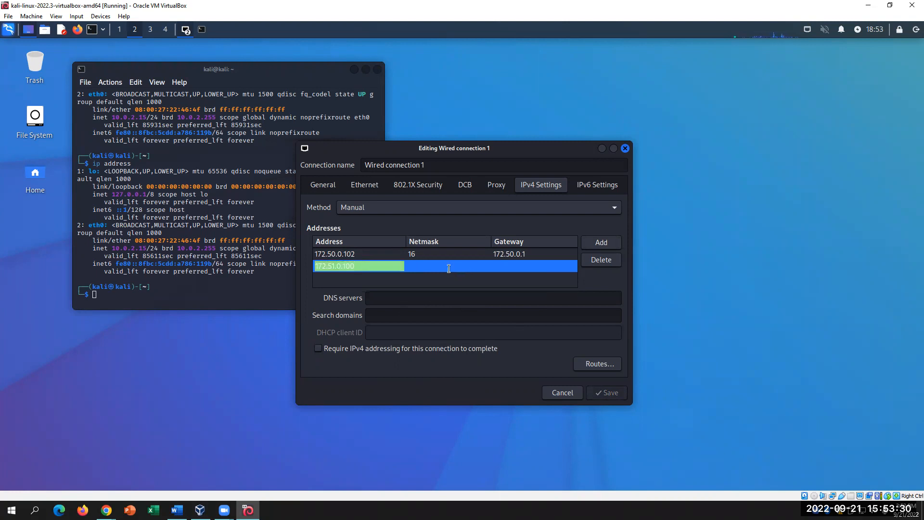
pyautogui.press('Return')
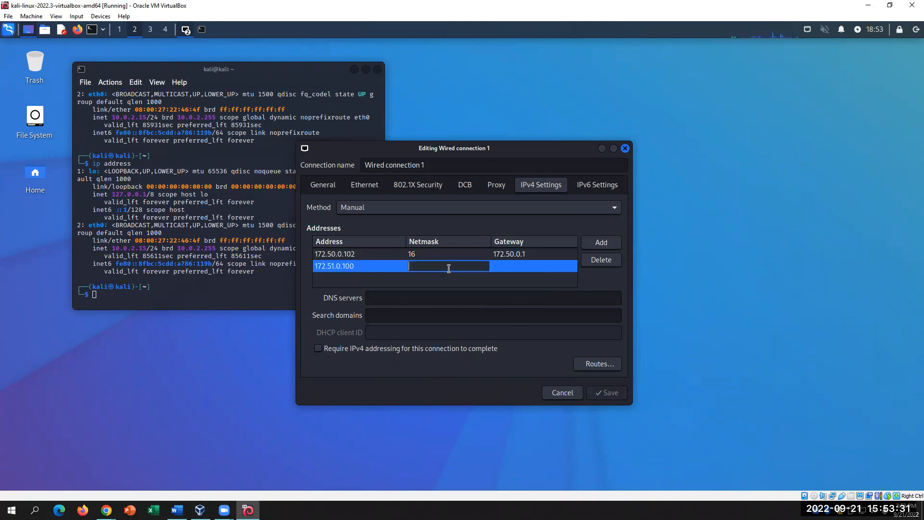
pyautogui.click(448, 266)
pyautogui.write('255.')
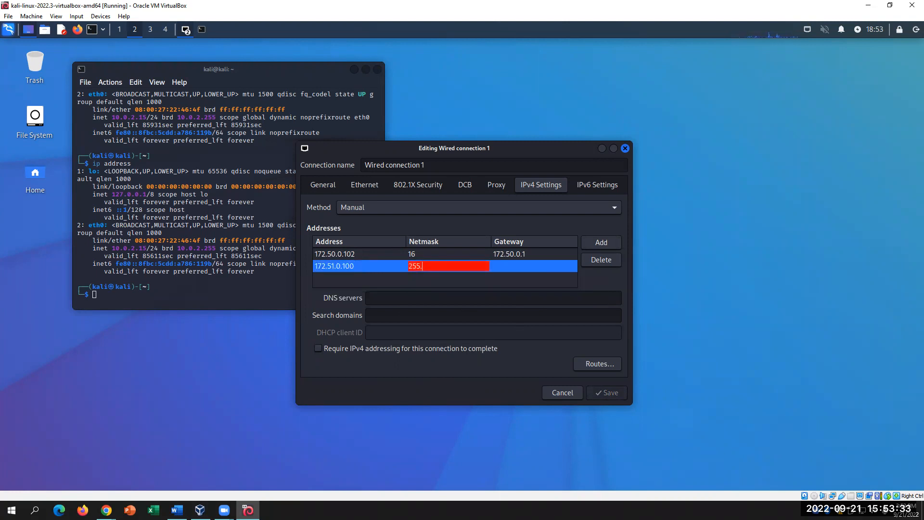
pyautogui.write('255.0.0')
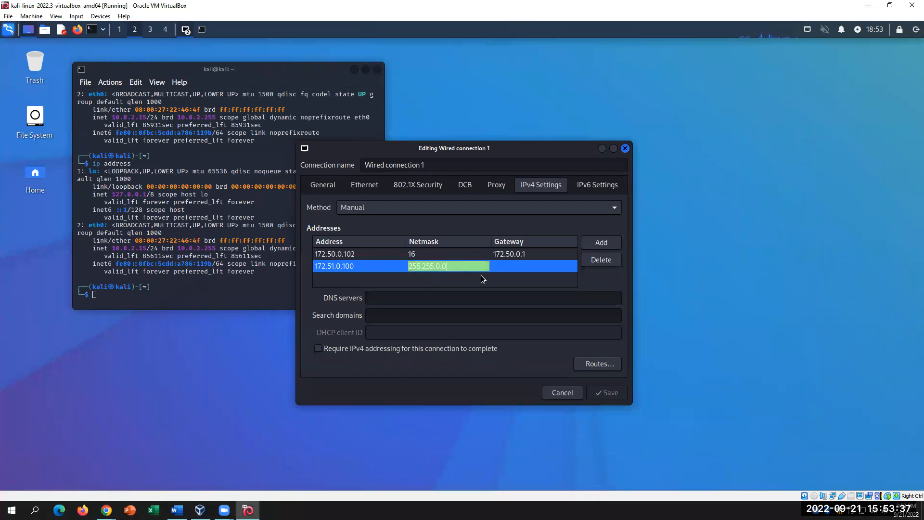
pyautogui.click(503, 263)
# - Give the 172.51.0.100 entry gateway 172.51.0.1
pyautogui.click(441, 266)
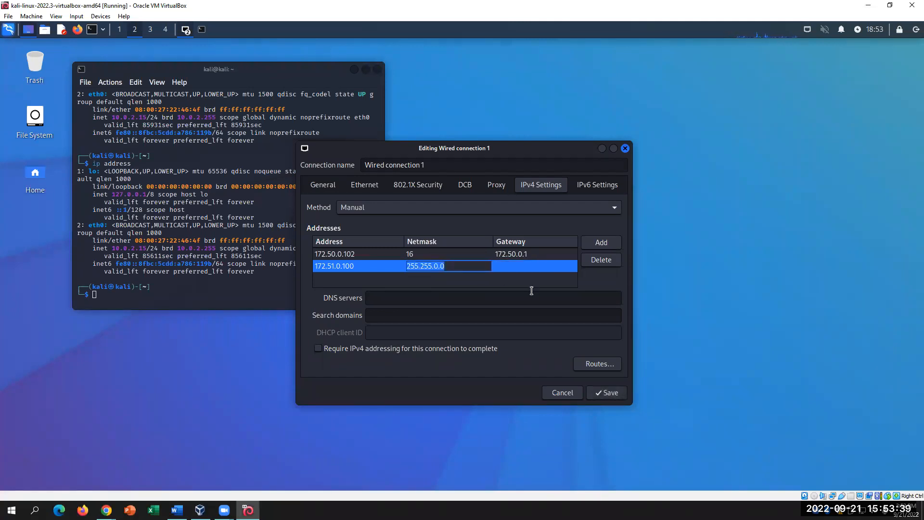
pyautogui.click(429, 253)
pyautogui.click(449, 267)
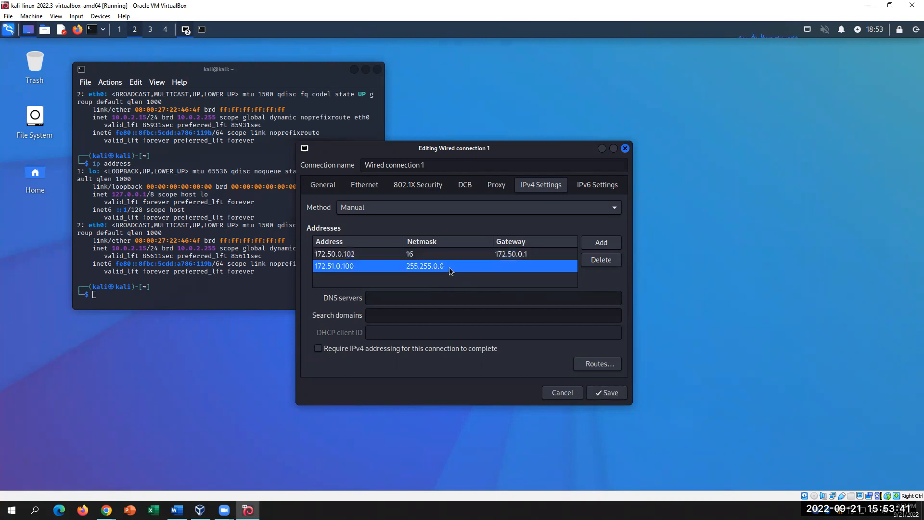
pyautogui.click(538, 269)
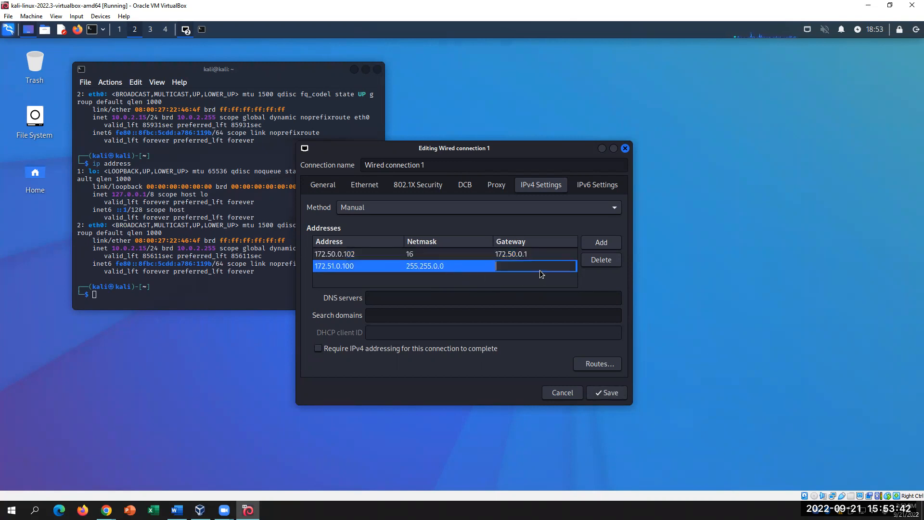
pyautogui.click(419, 255)
pyautogui.click(434, 253)
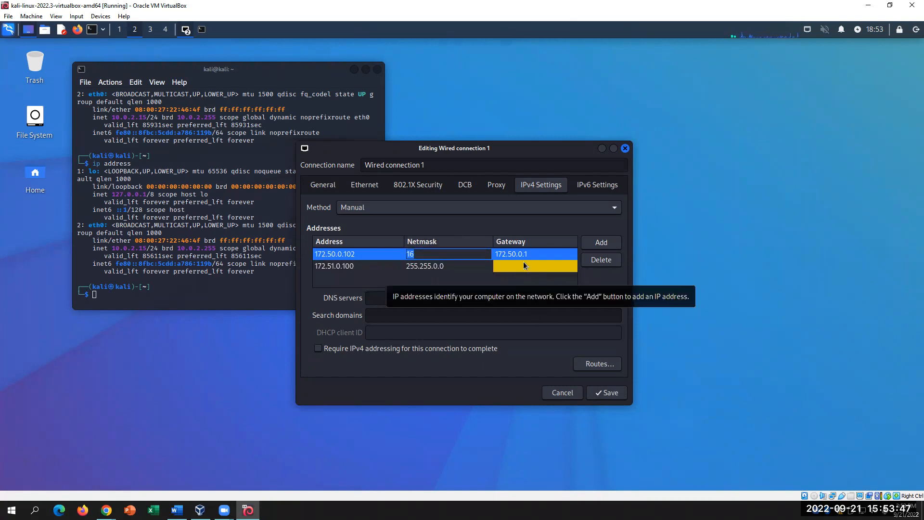
pyautogui.click(523, 264)
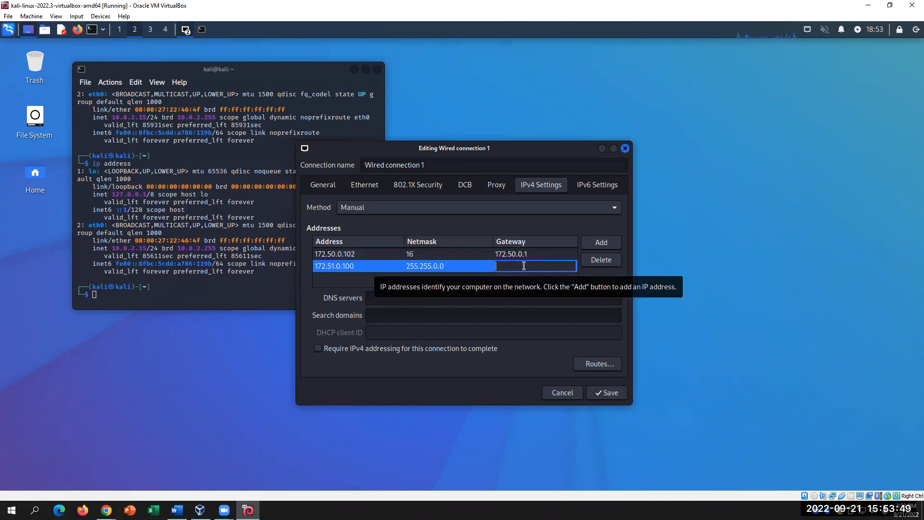
pyautogui.write('1')
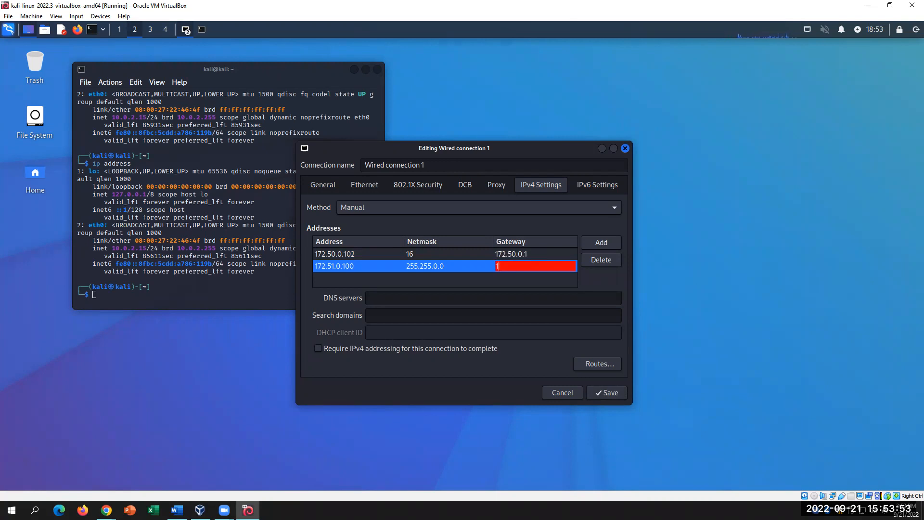
pyautogui.write('72.51.0.1')
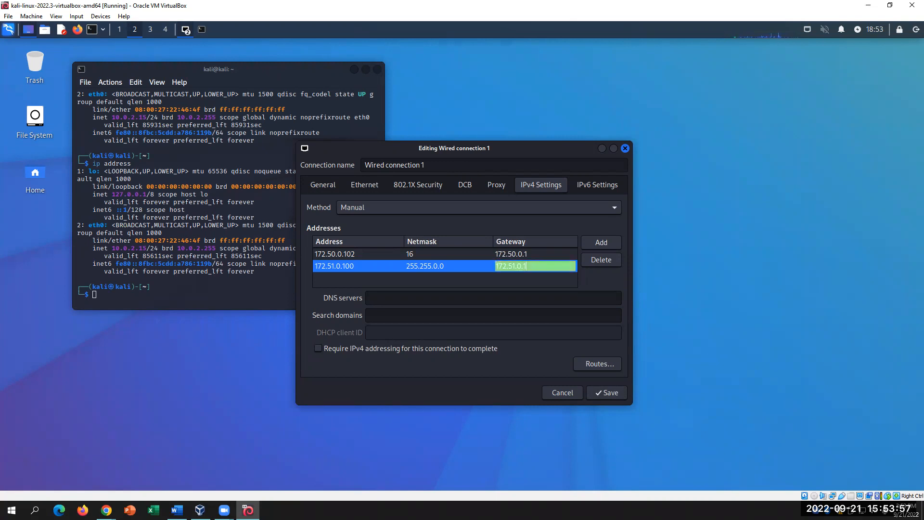
pyautogui.press('Return')
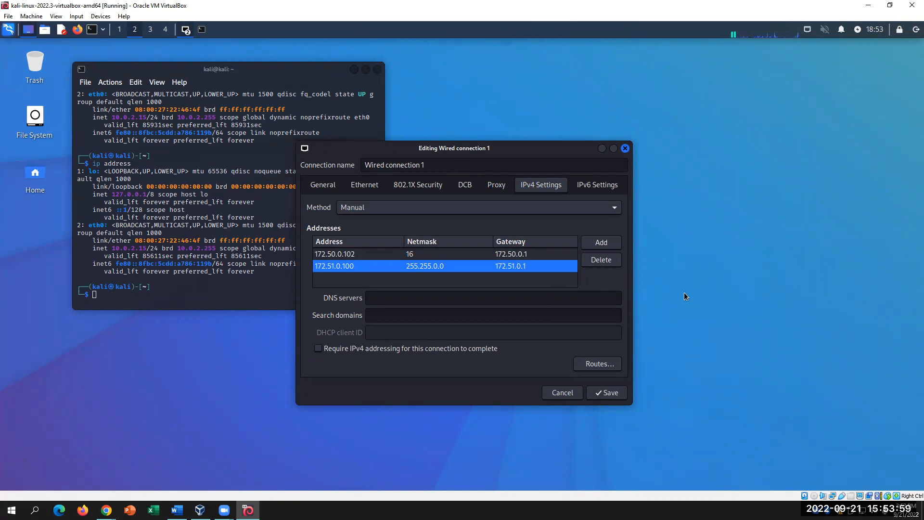
# - Change the 172.50.0.102 entry's netmask from 16 to 255.255.0.0
pyautogui.click(437, 253)
pyautogui.click(437, 253)
pyautogui.press('BackSpace')
pyautogui.press('BackSpace')
pyautogui.write('255.255.0.0')
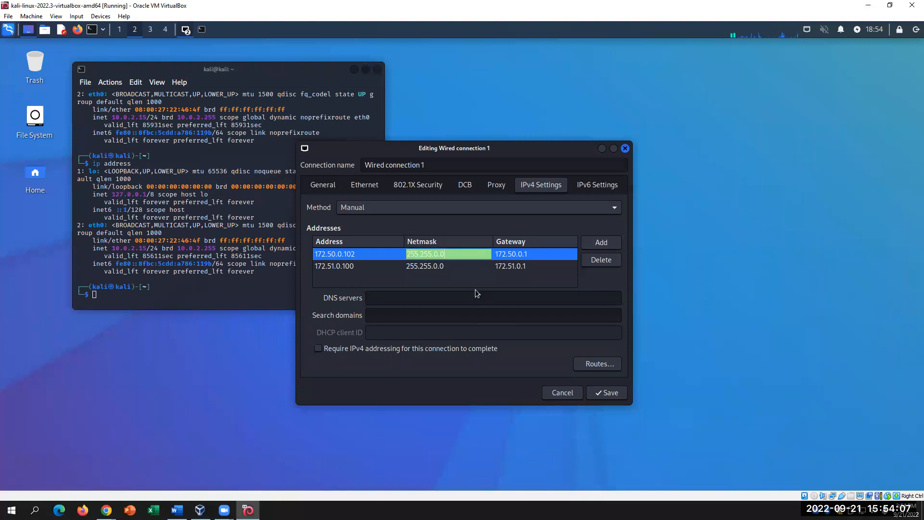
pyautogui.press('Return')
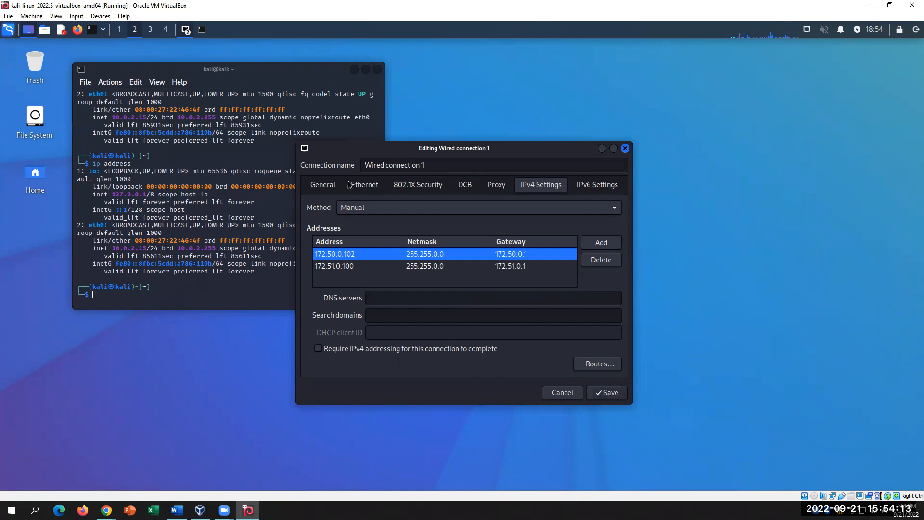
# - Switch between Kali, Zoom and Word, locating enp0s3 in step 14's command
pyautogui.click(267, 233)
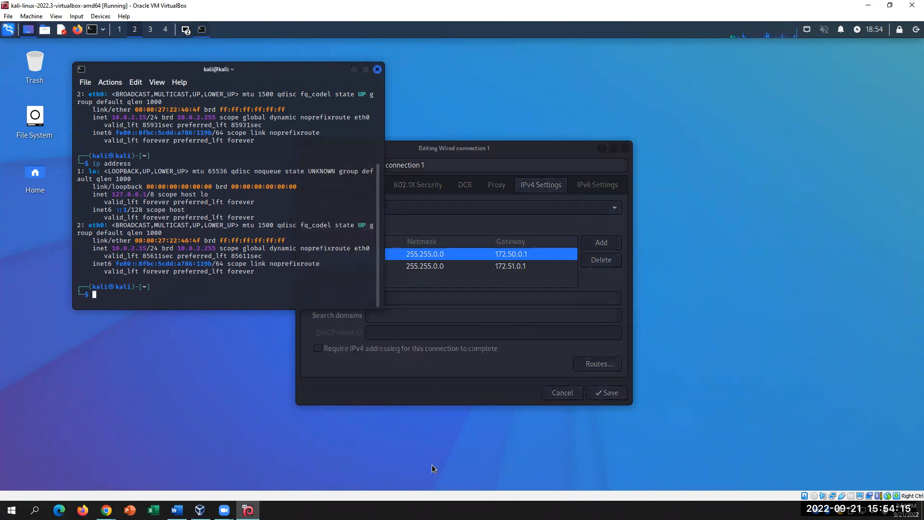
pyautogui.click(224, 510)
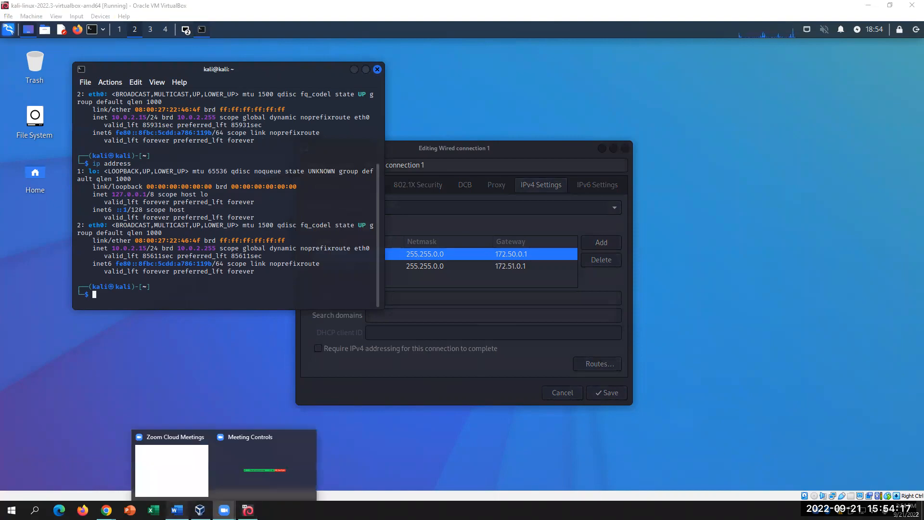
pyautogui.click(177, 510)
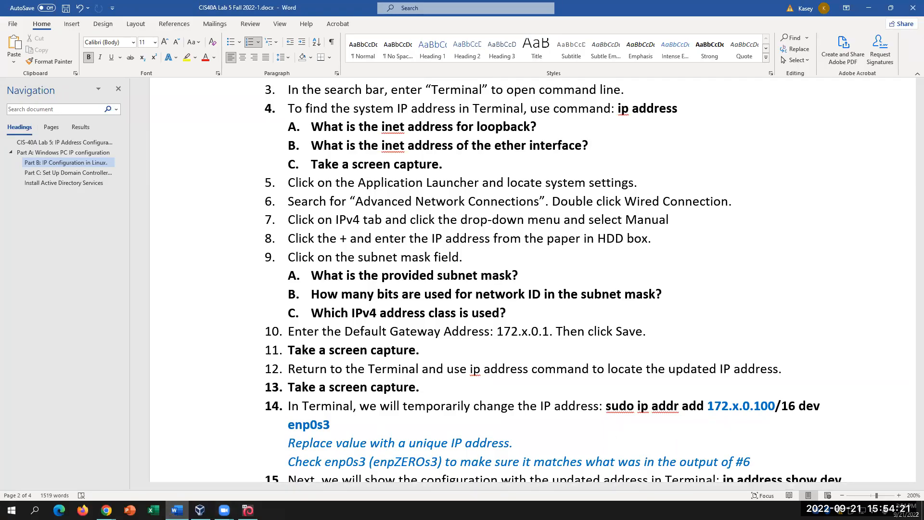
pyautogui.click(248, 510)
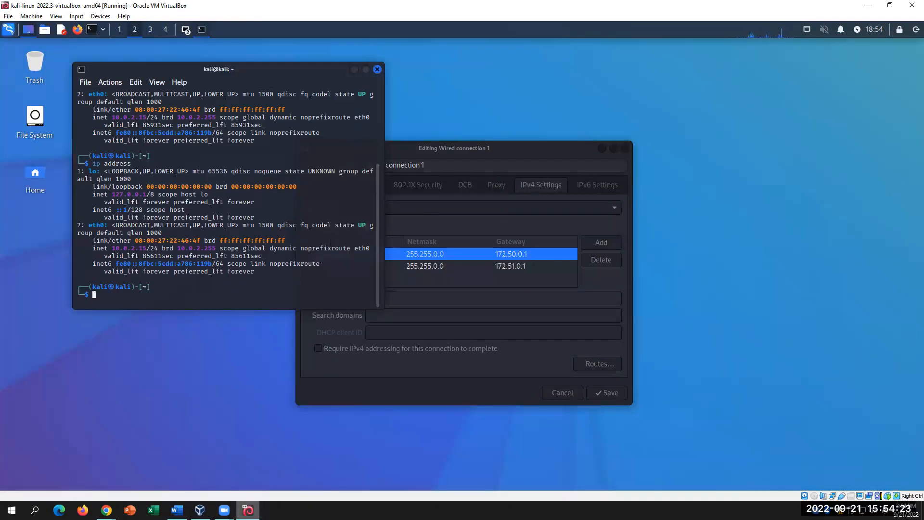
pyautogui.hotkey('alt', 'Tab')
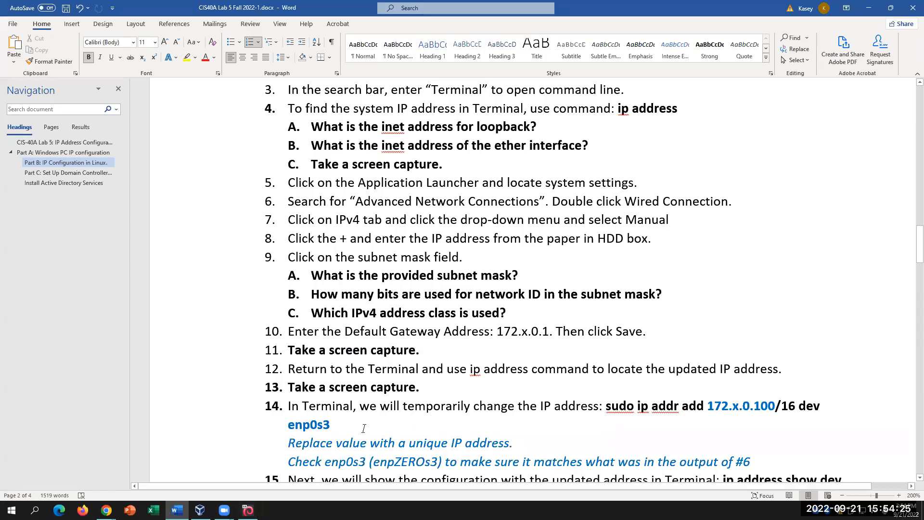
pyautogui.click(346, 427)
pyautogui.scroll(-1, 417, 427)
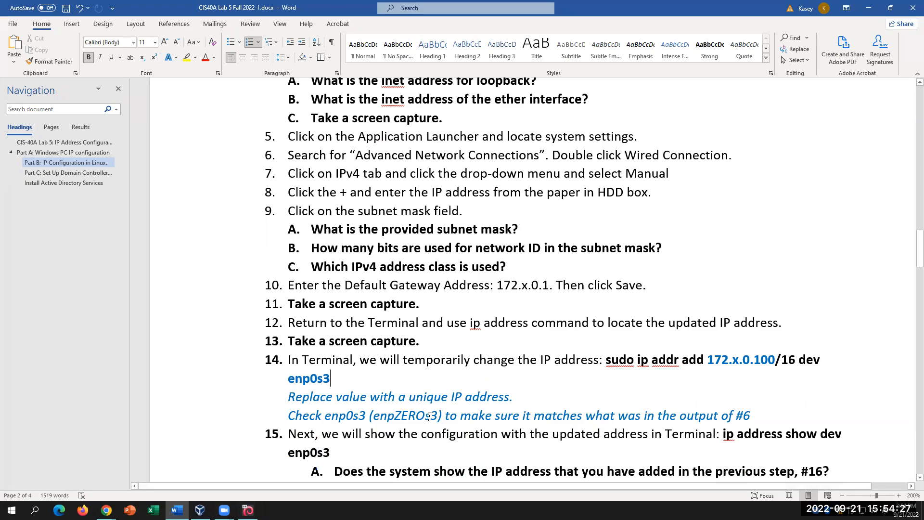
pyautogui.scroll(2, 428, 417)
pyautogui.click(247, 510)
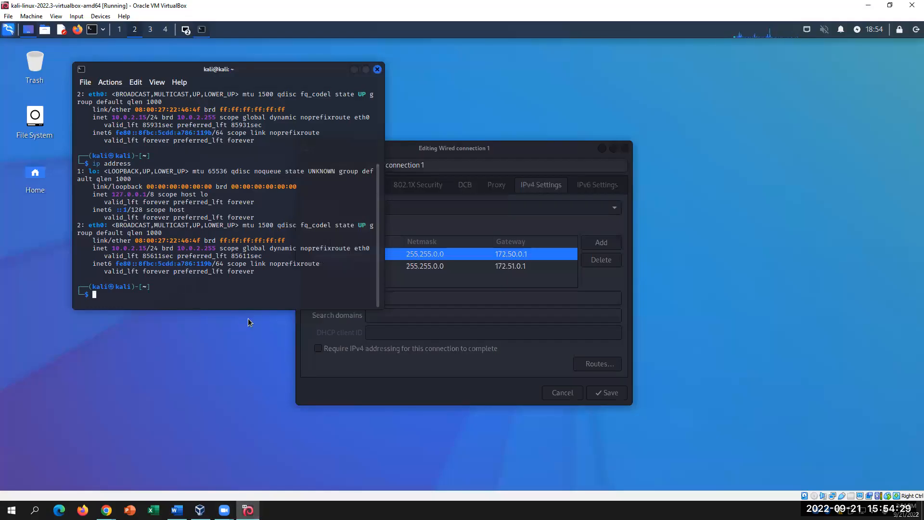
pyautogui.click(177, 510)
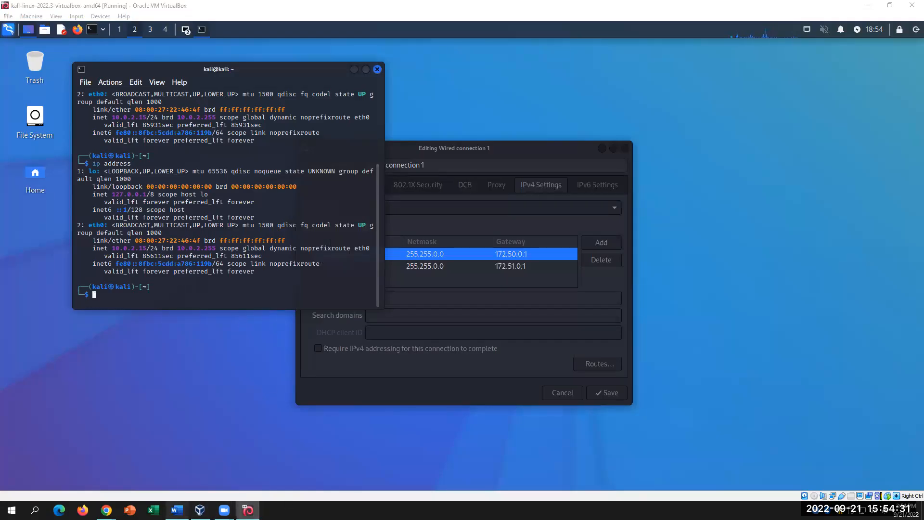
# - Select step 14's notes about replacing the IP value and matching the output of #6
pyautogui.scroll(-4, 294, 313)
pyautogui.moveTo(291, 304); pyautogui.dragTo(523, 305)
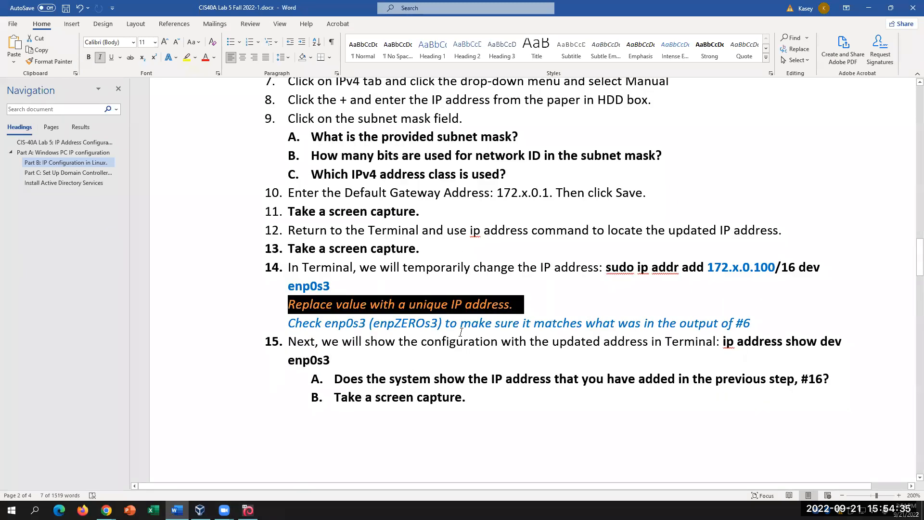
pyautogui.moveTo(462, 322); pyautogui.dragTo(750, 323)
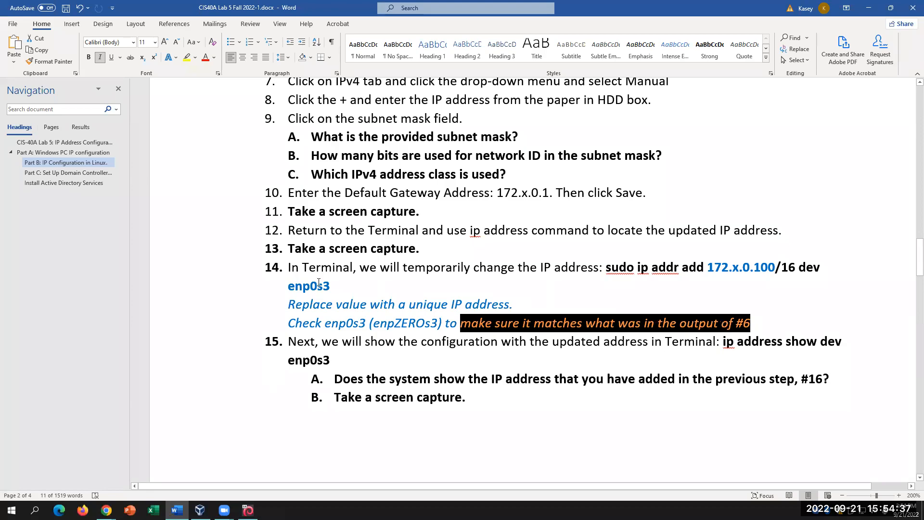
pyautogui.scroll(3, 319, 283)
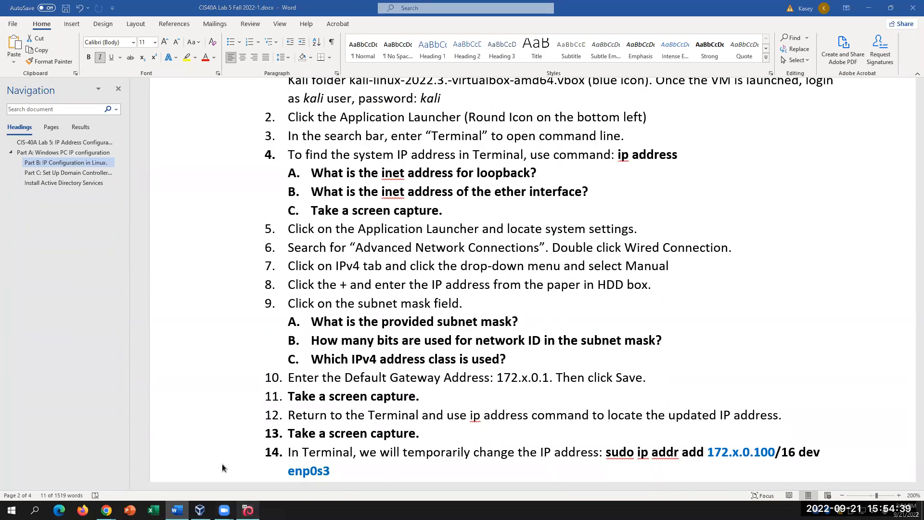
pyautogui.click(248, 510)
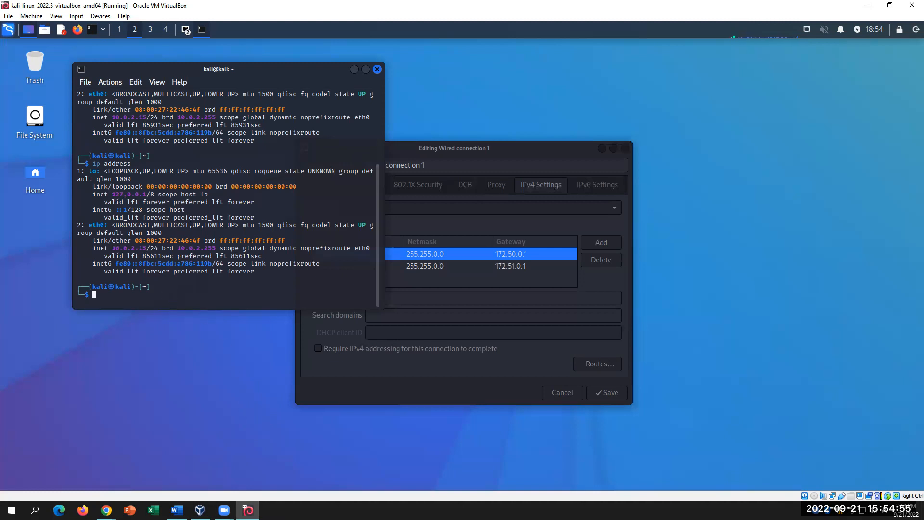
# - Review step 14's /16 prefix and check-the-interface note, then minimize Word
pyautogui.click(177, 510)
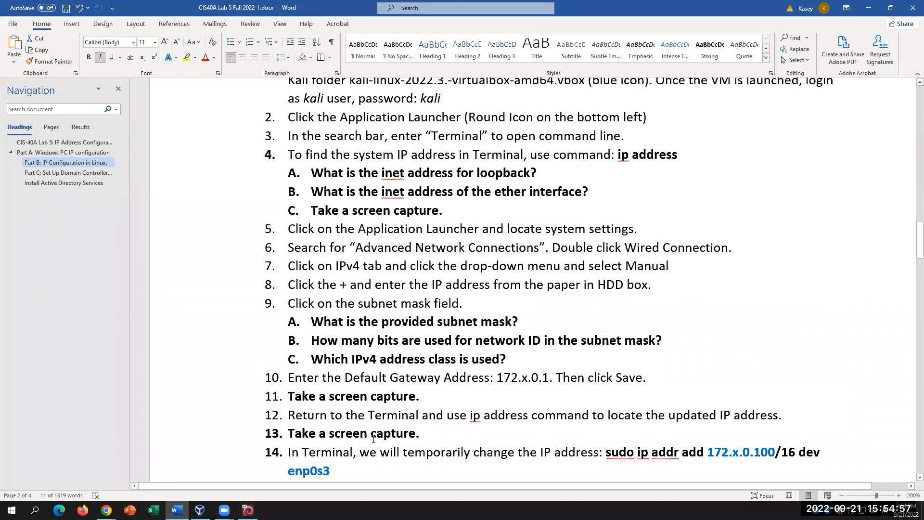
pyautogui.scroll(-1, 374, 439)
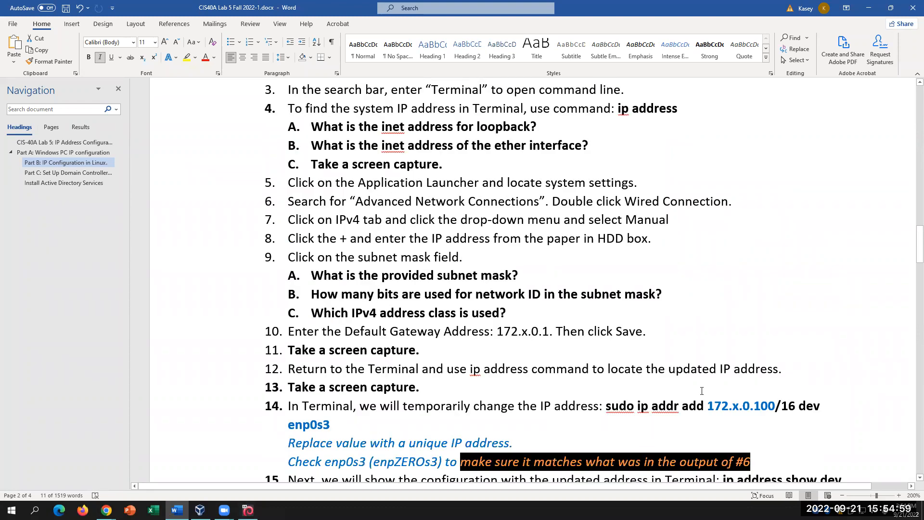
pyautogui.click(688, 406)
pyautogui.moveTo(728, 405); pyautogui.dragTo(797, 406)
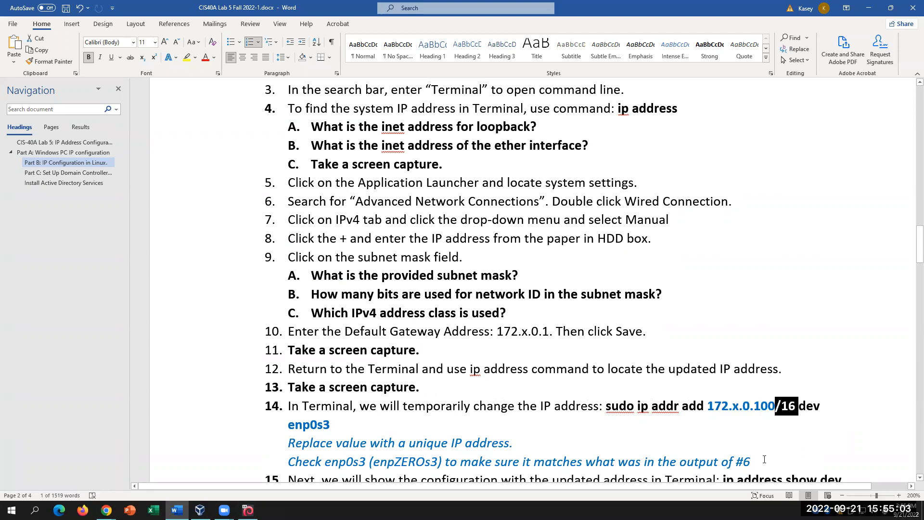
pyautogui.click(379, 425)
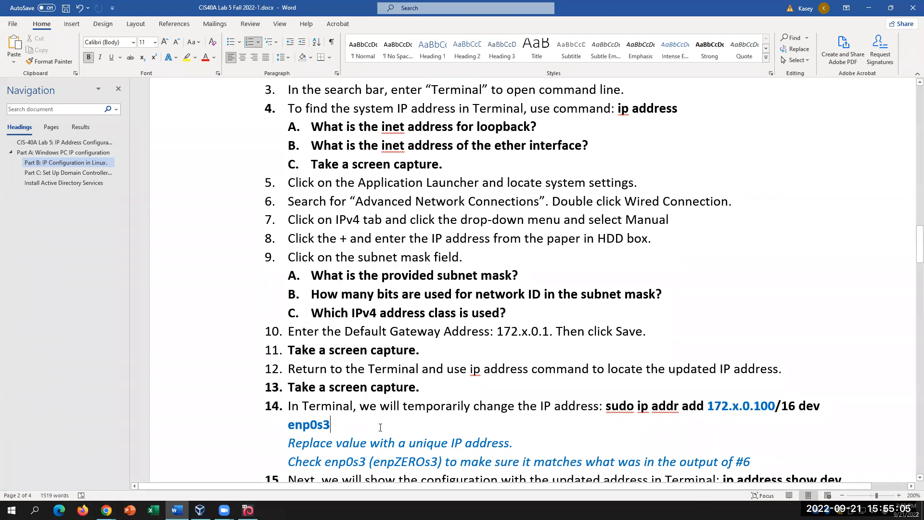
pyautogui.scroll(-2, 313, 334)
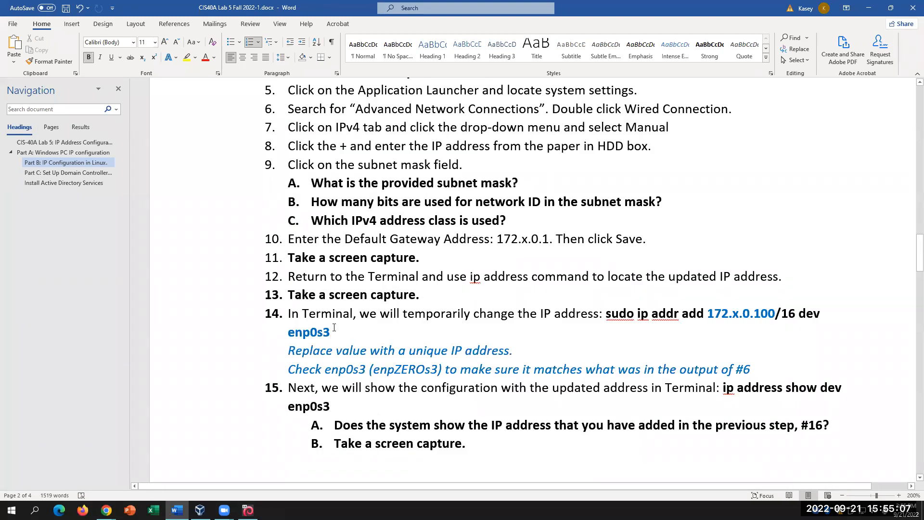
pyautogui.click(381, 368)
pyautogui.moveTo(518, 369); pyautogui.dragTo(720, 369)
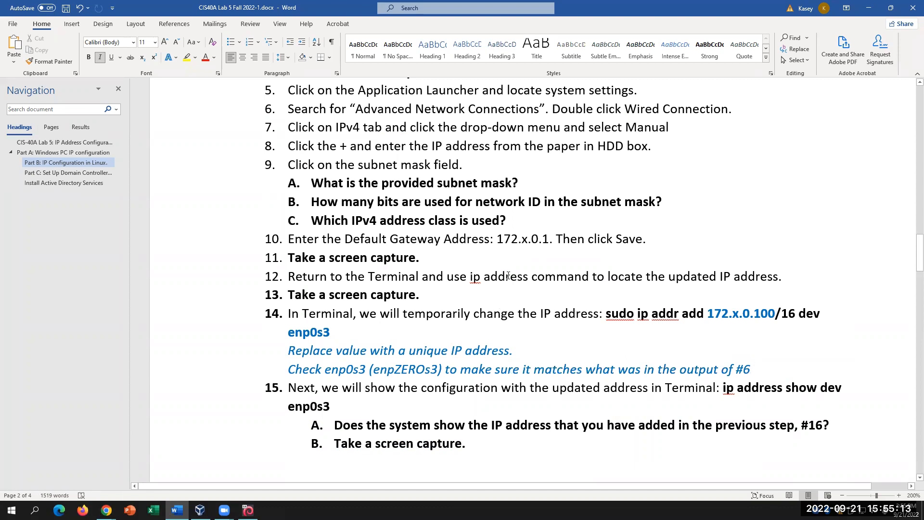
pyautogui.click(868, 7)
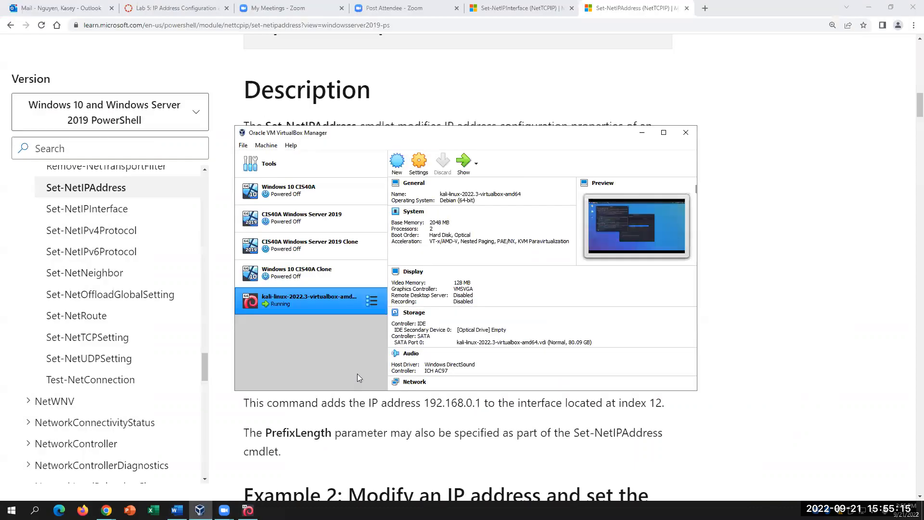
# - Bring the Kali VM forward and highlight the eth0 name and its inet address line
pyautogui.click(200, 510)
pyautogui.click(248, 510)
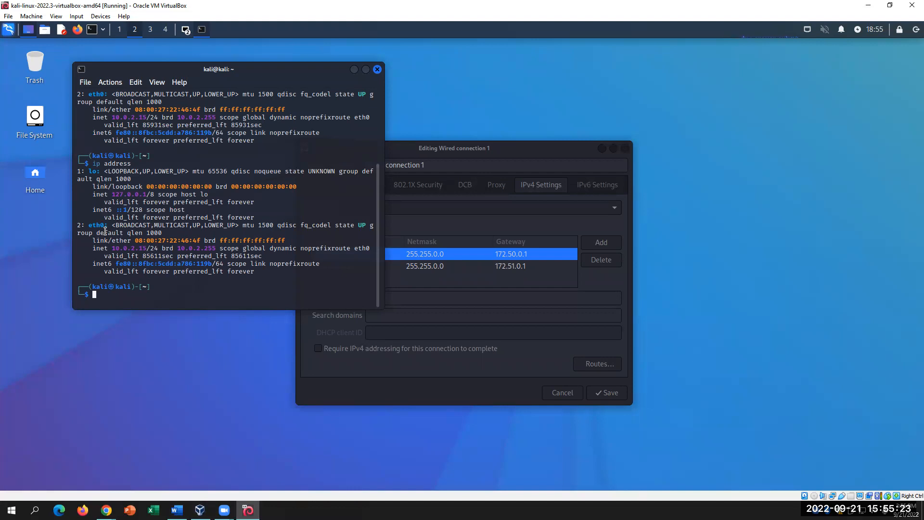
pyautogui.moveTo(88, 226); pyautogui.dragTo(127, 225)
pyautogui.moveTo(301, 248); pyautogui.dragTo(374, 248)
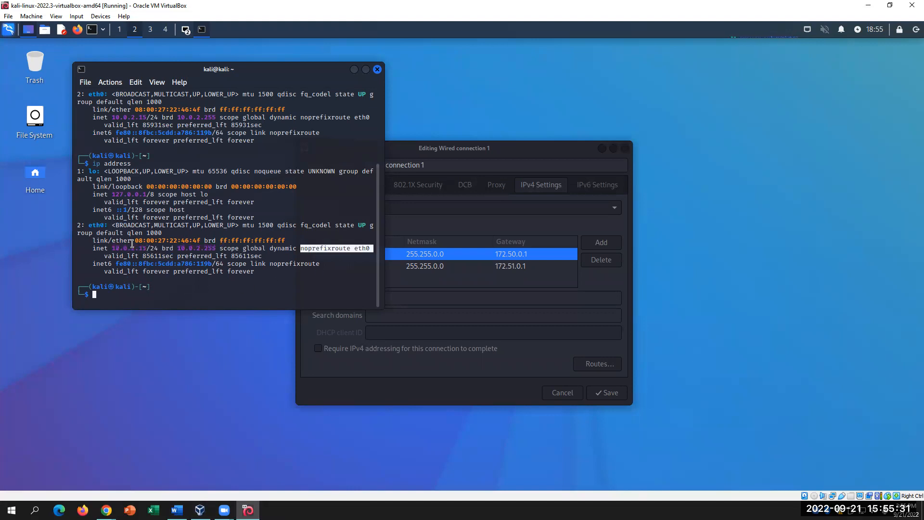
pyautogui.moveTo(109, 225); pyautogui.dragTo(89, 226)
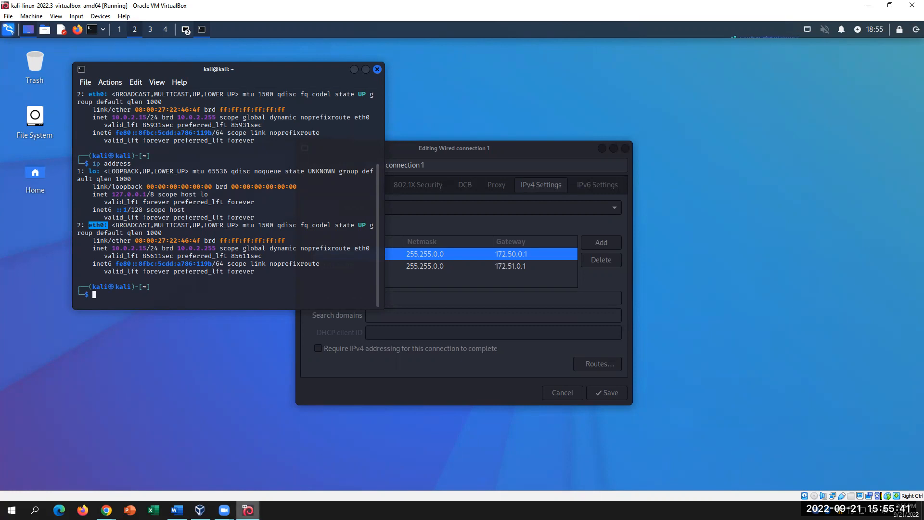
# - Glance at the Set-NetIPAddress documentation, clear the eth0 highlight, and return to Word
pyautogui.click(107, 510)
pyautogui.hotkey('alt', 'Tab')
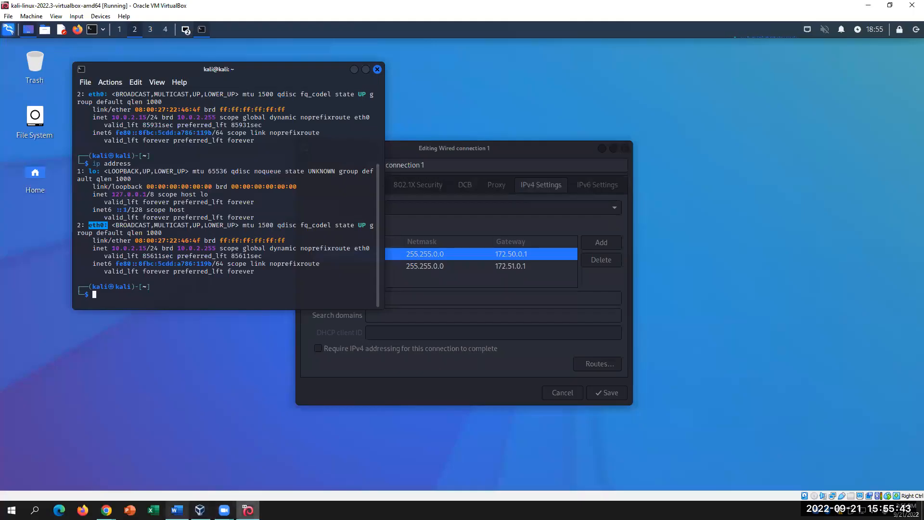
pyautogui.hotkey('alt', 'Tab')
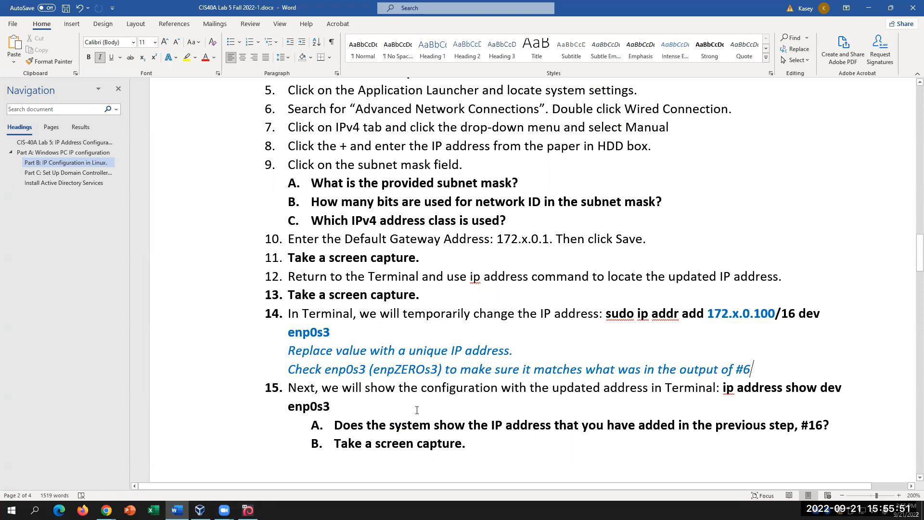
pyautogui.hotkey('alt', 'Tab')
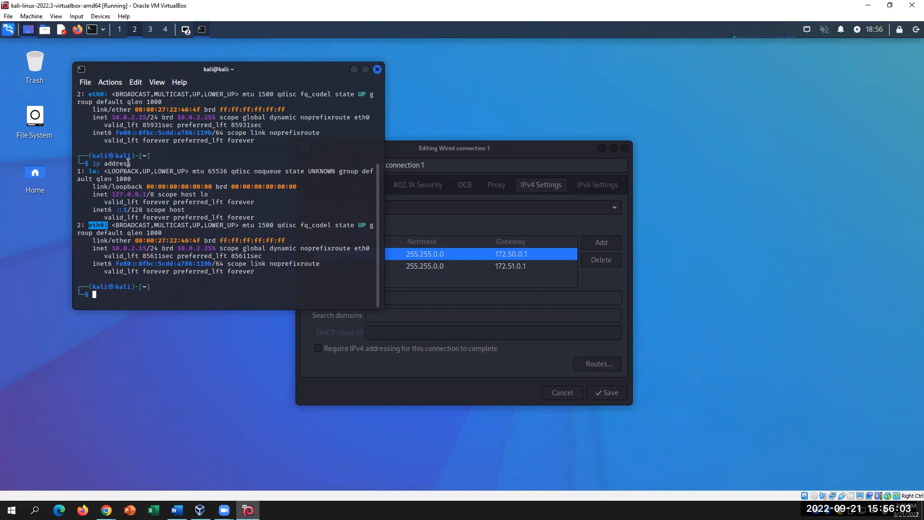
pyautogui.click(145, 180)
pyautogui.scroll(3, 291, 245)
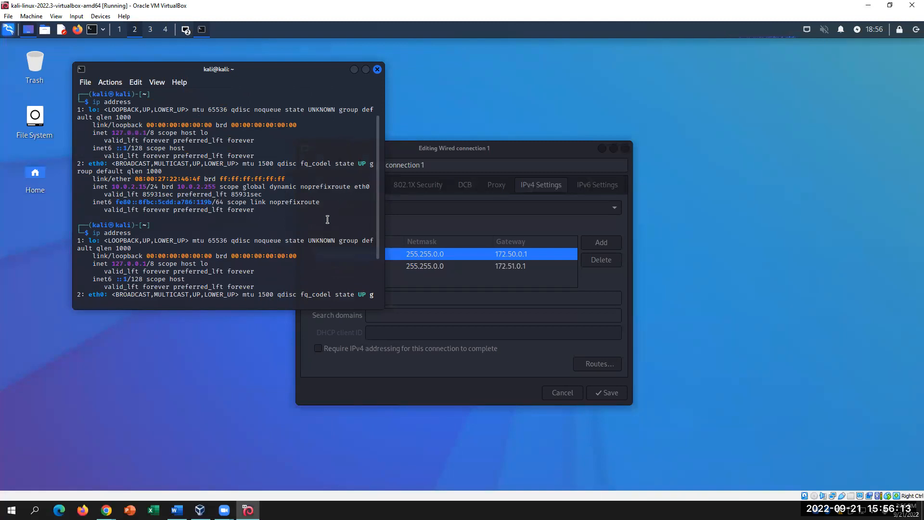
pyautogui.click(177, 509)
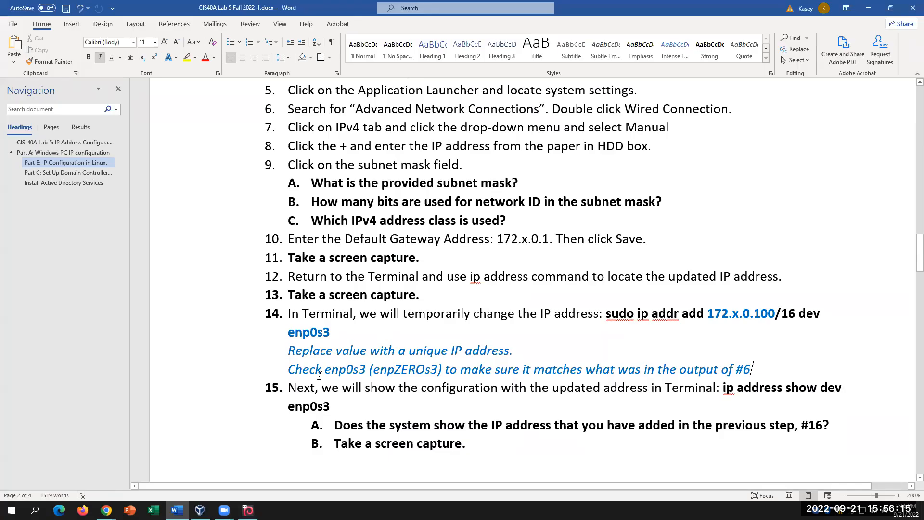
# - Replace enp0s3 with eth0 in step 14's command
pyautogui.doubleClick(337, 335)
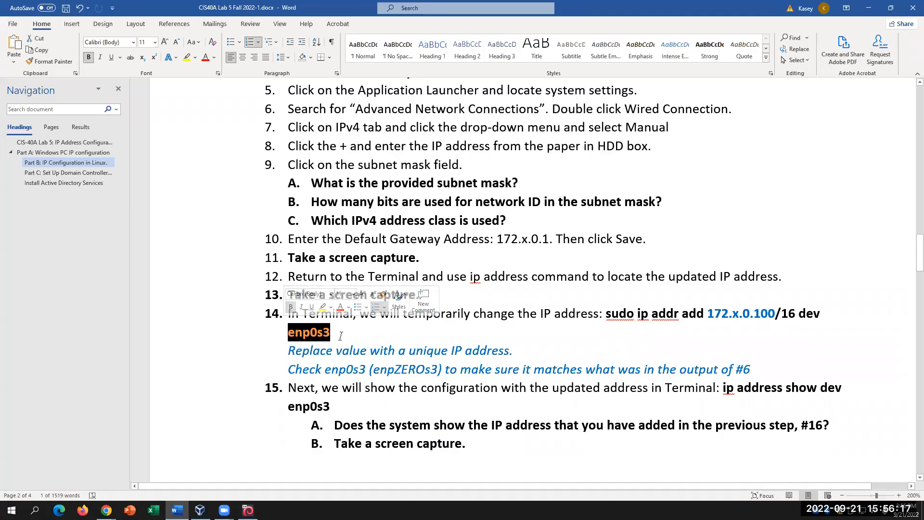
pyautogui.write('eth0')
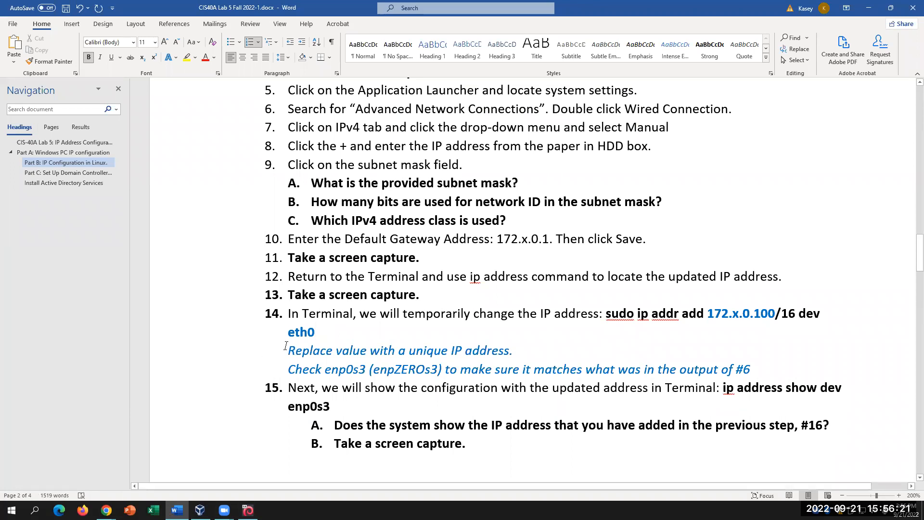
pyautogui.doubleClick(358, 336)
pyautogui.click(367, 332)
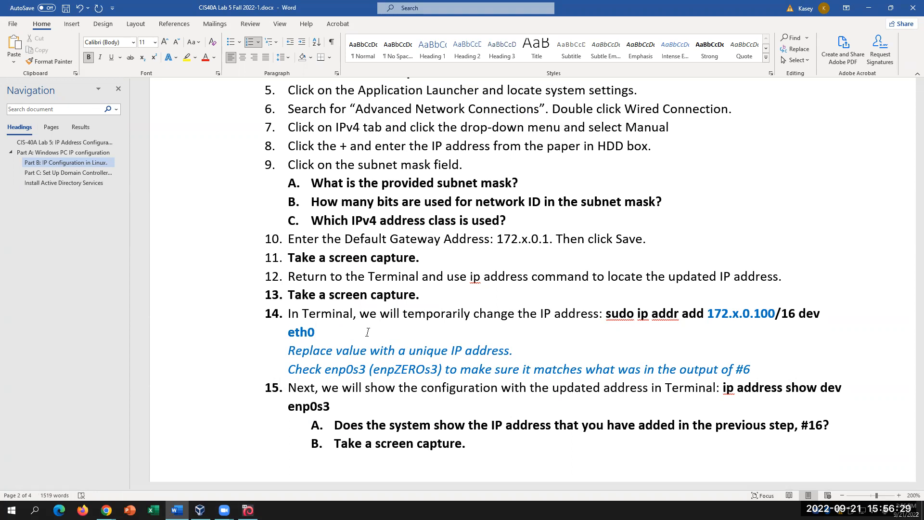
# - Check the Kali terminal output confirming eth0 at 10.0.2.15/24, then return to Word
pyautogui.hotkey('alt', 'Tab')
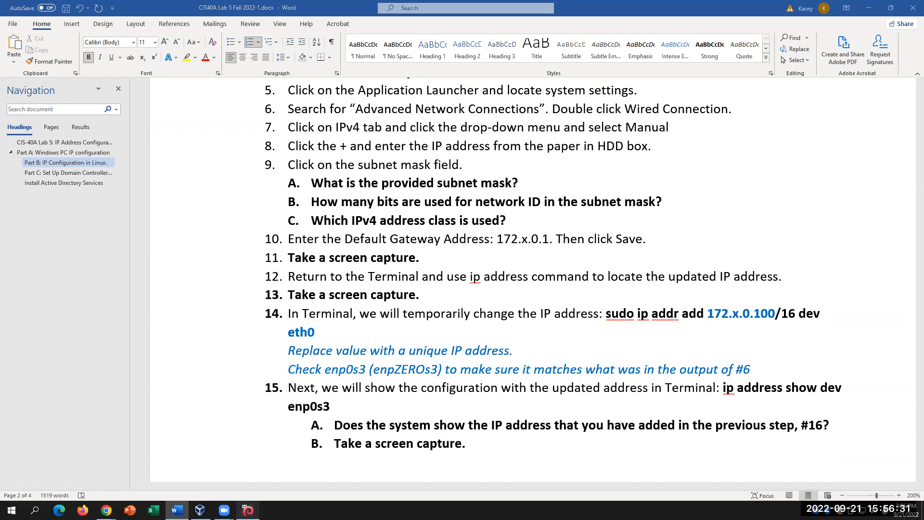
pyautogui.moveTo(90, 294); pyautogui.dragTo(105, 296)
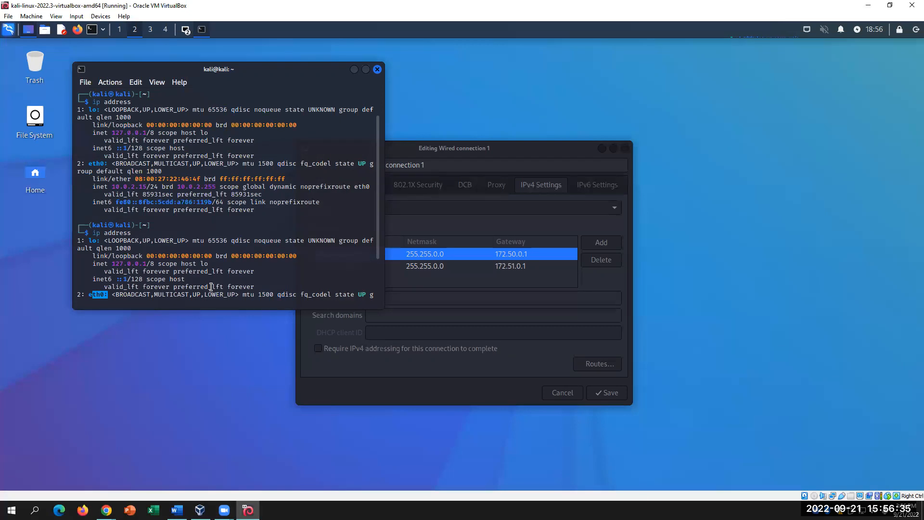
pyautogui.scroll(-1, 211, 288)
pyautogui.moveTo(121, 298); pyautogui.dragTo(202, 313)
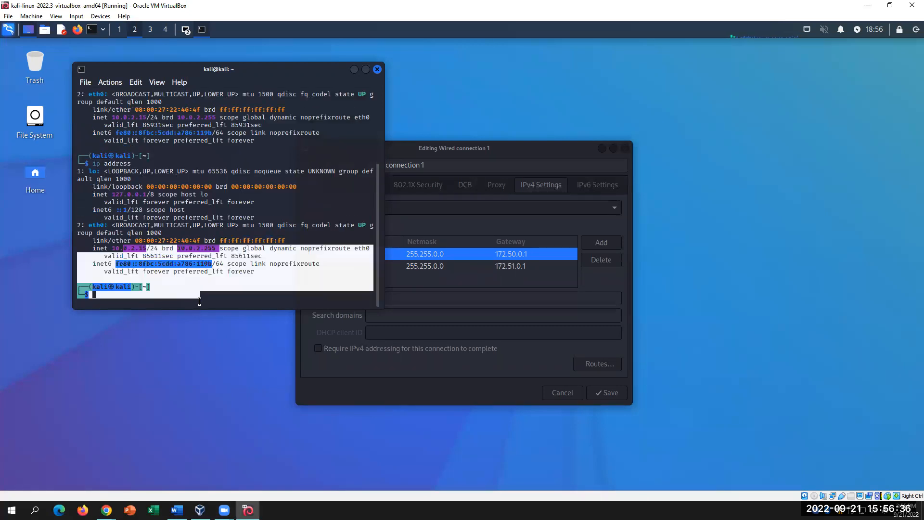
pyautogui.click(221, 287)
pyautogui.moveTo(104, 225); pyautogui.dragTo(91, 225)
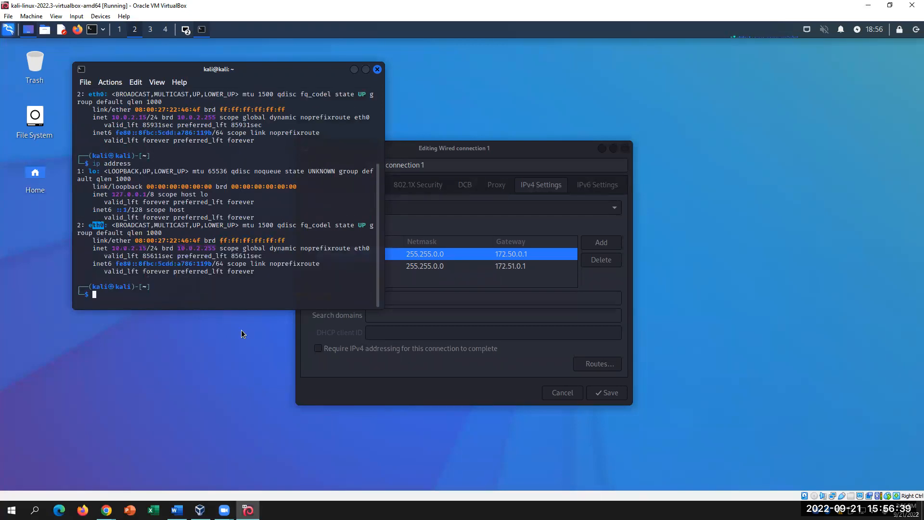
pyautogui.click(176, 510)
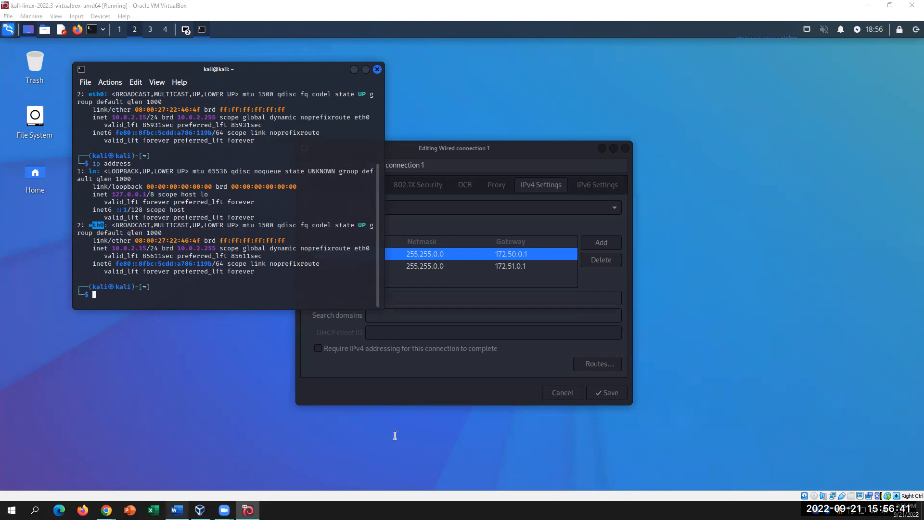
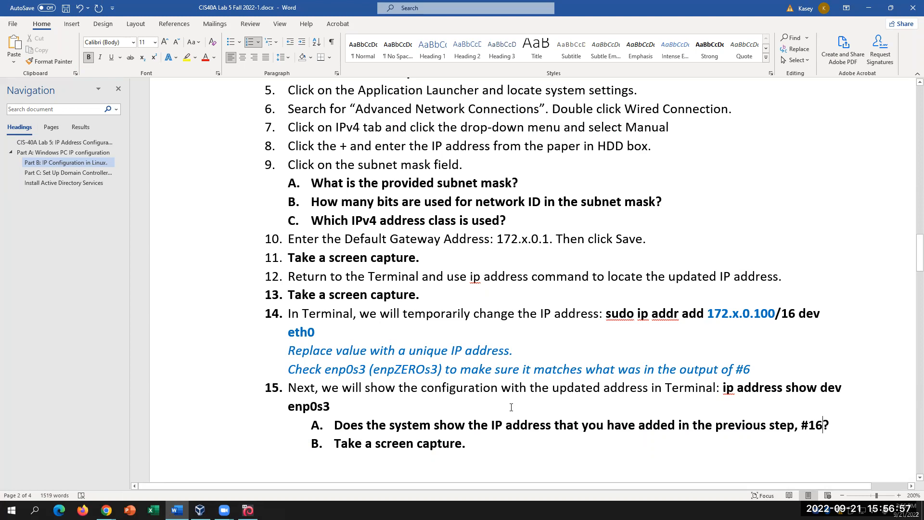
# - Remove '#16' from question 15A and change the italic note's '#6' reference to '#4'
pyautogui.press('BackSpace')
pyautogui.press('BackSpace')
pyautogui.press('BackSpace')
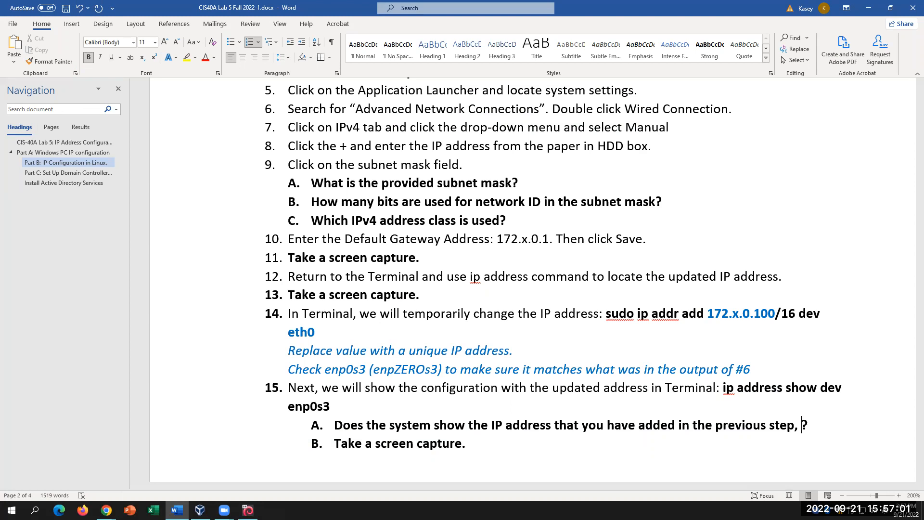
pyautogui.scroll(2, 512, 329)
pyautogui.scroll(2, 513, 329)
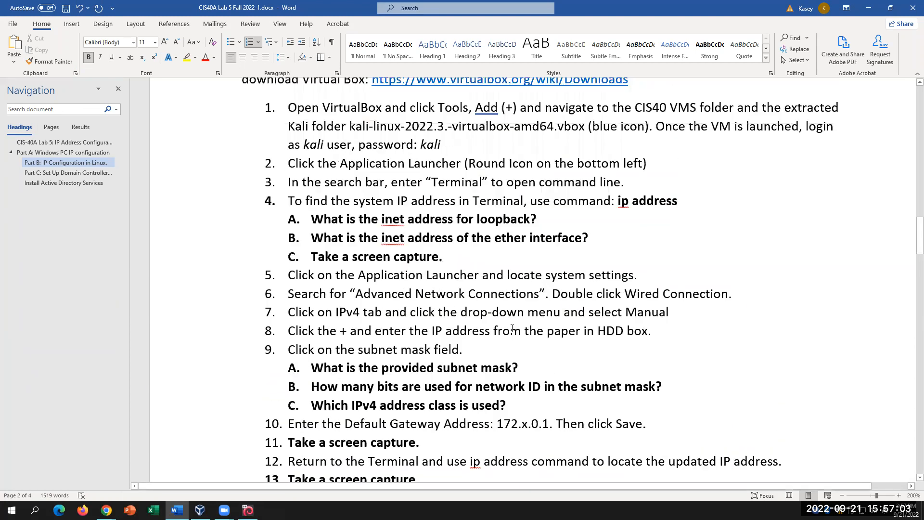
pyautogui.scroll(-5, 512, 328)
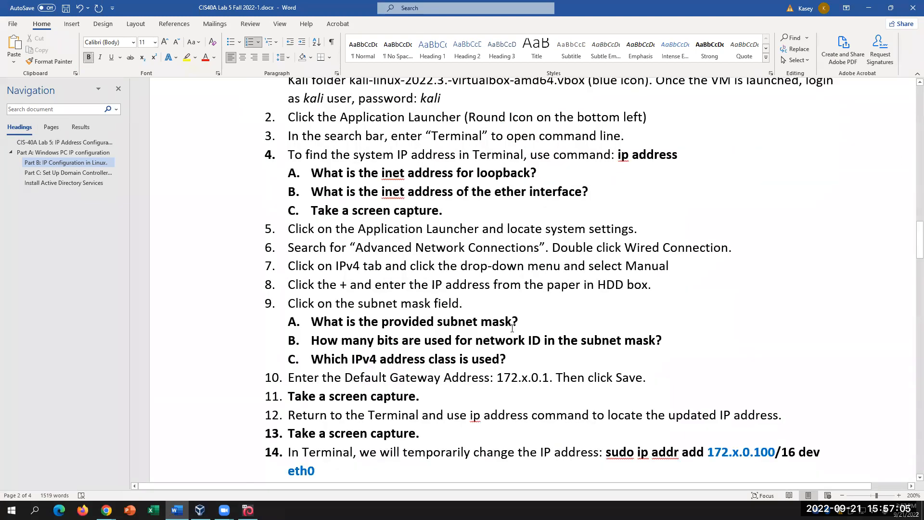
pyautogui.scroll(3, 512, 328)
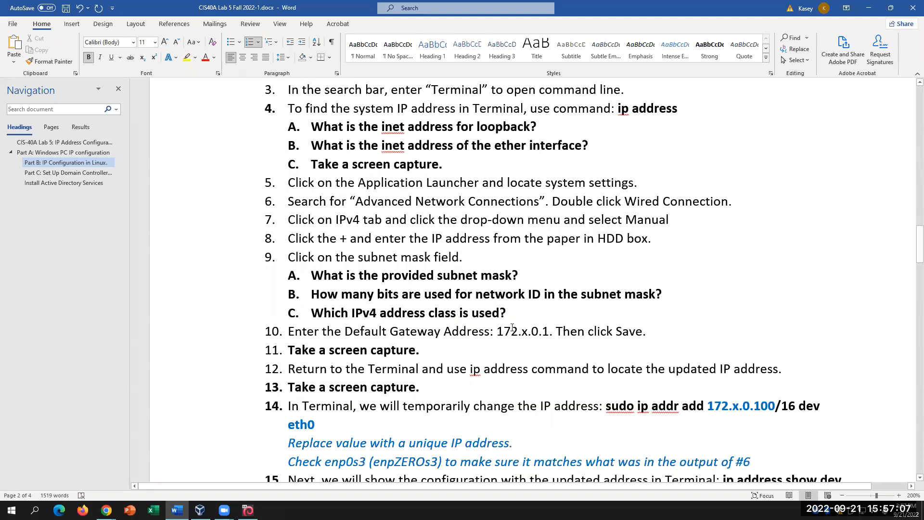
pyautogui.scroll(-2, 513, 329)
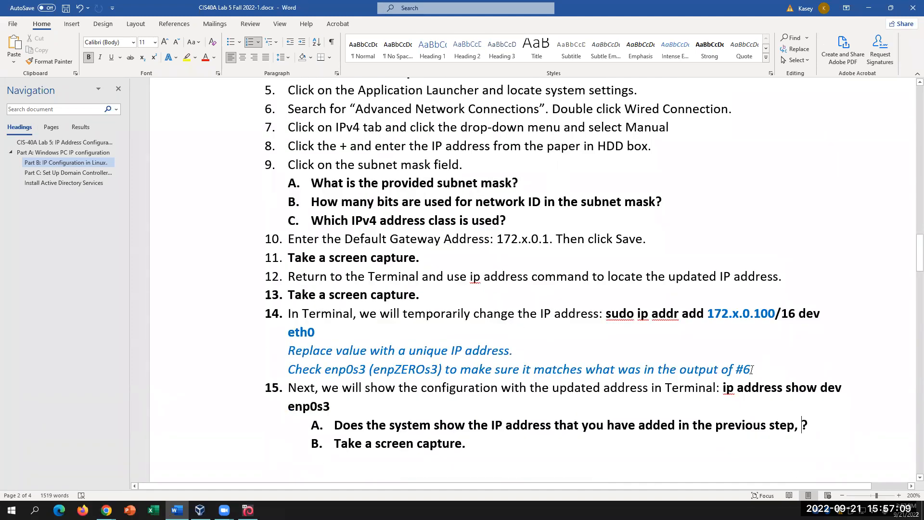
pyautogui.click(761, 365)
pyautogui.press('BackSpace')
pyautogui.write('4')
# - Delete the comma and stray space so 15A ends 'previous step?', then bring up the Kali VM
pyautogui.click(798, 425)
pyautogui.press('BackSpace')
pyautogui.click(248, 510)
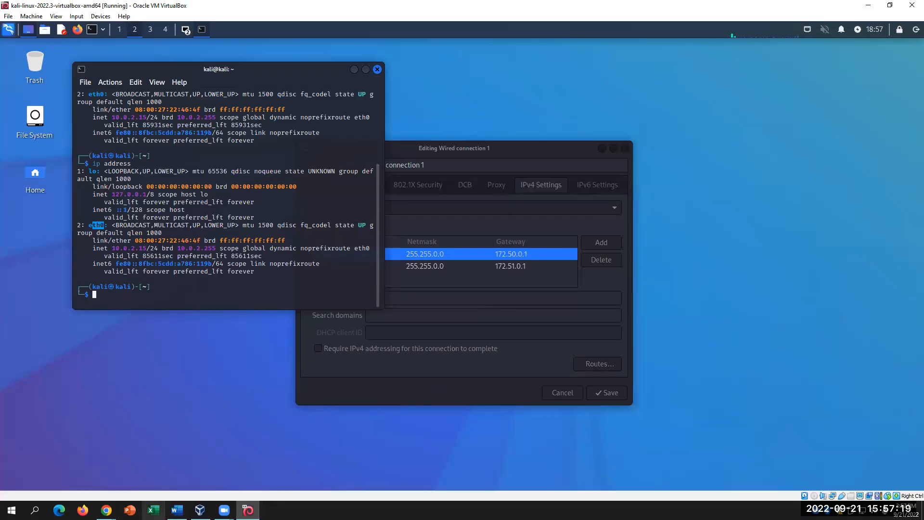
pyautogui.click(176, 510)
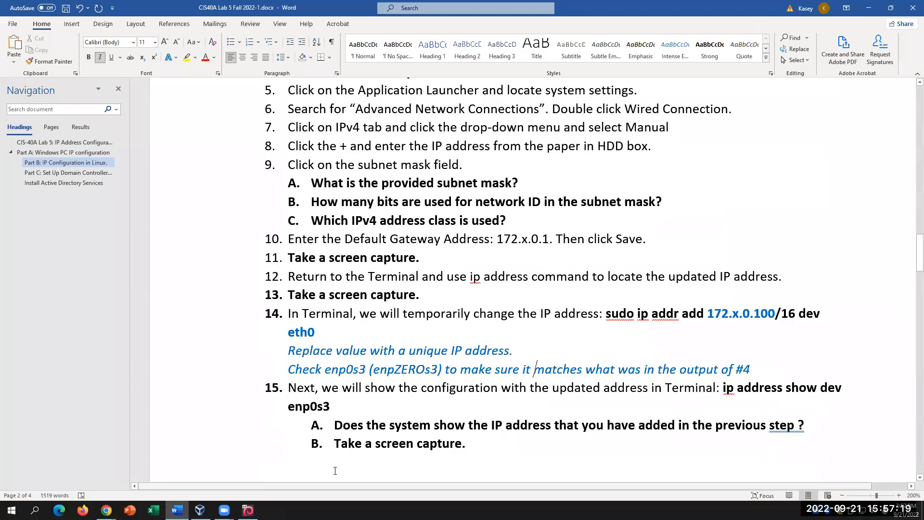
pyautogui.click(801, 426)
pyautogui.press('Left')
pyautogui.press('BackSpace')
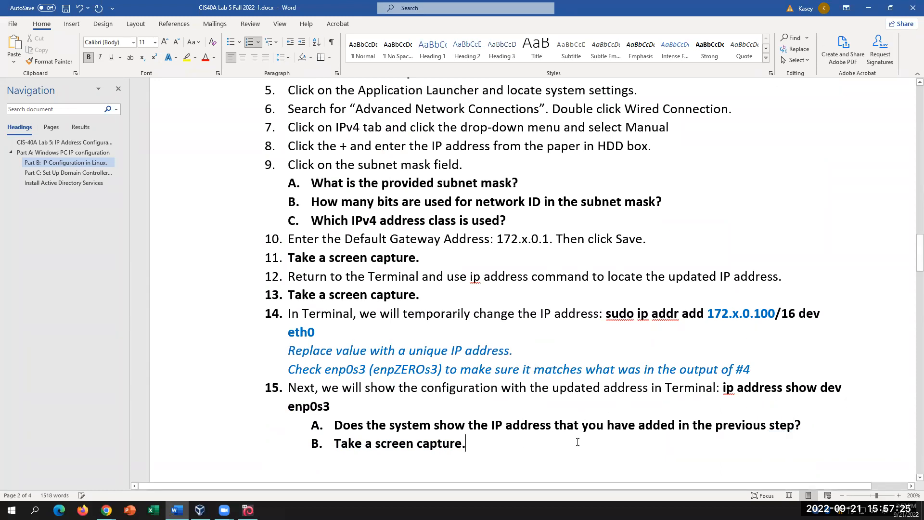
pyautogui.scroll(-3, 497, 456)
pyautogui.click(248, 510)
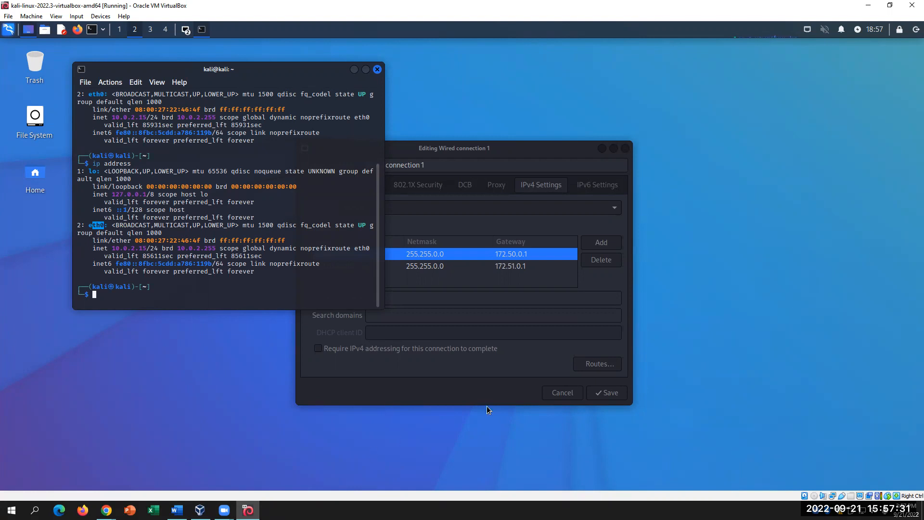
# - Replace 'enp0s3' with 'eth0' in item 15's command
pyautogui.click(176, 510)
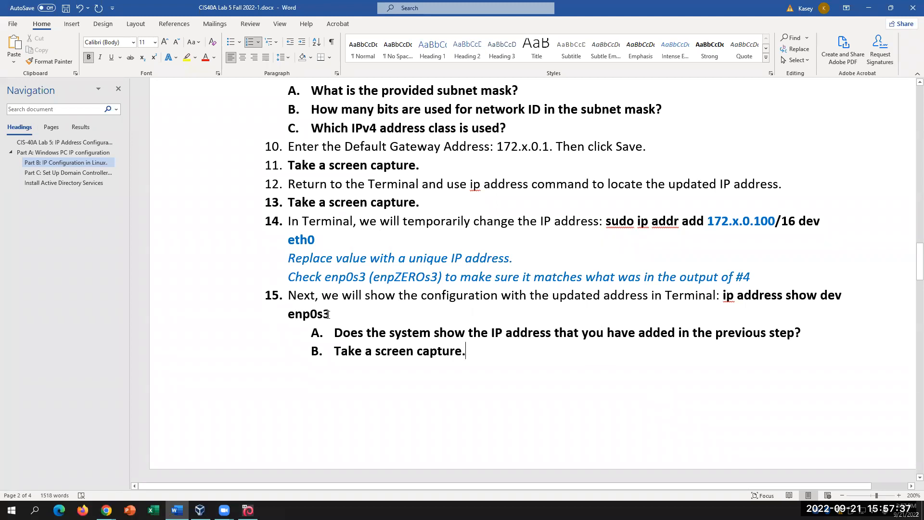
pyautogui.moveTo(329, 315); pyautogui.dragTo(271, 315)
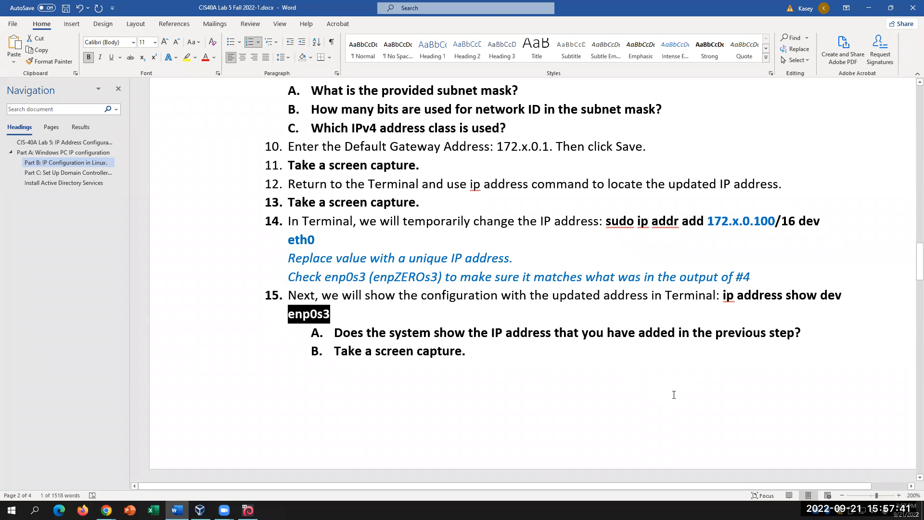
pyautogui.write('eth0')
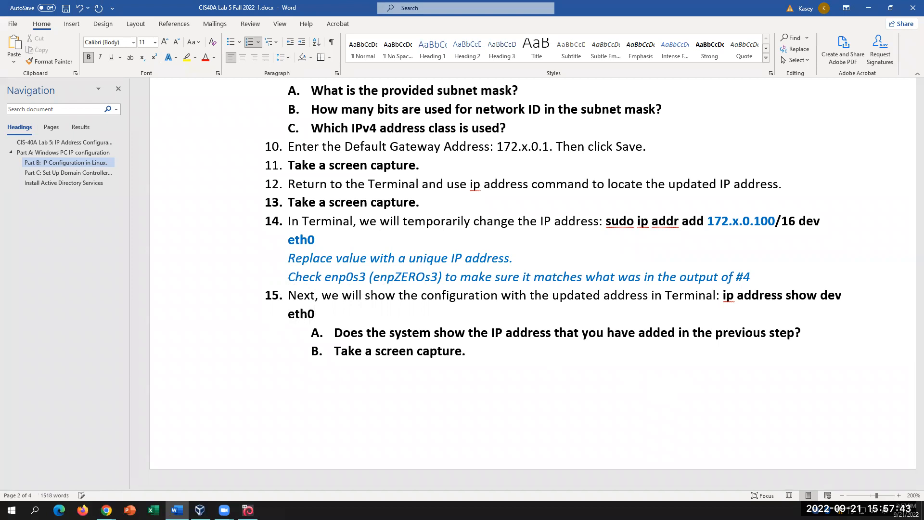
# - Highlight item 15's command and item 14's eth0 in yellow
pyautogui.moveTo(724, 297); pyautogui.dragTo(723, 315)
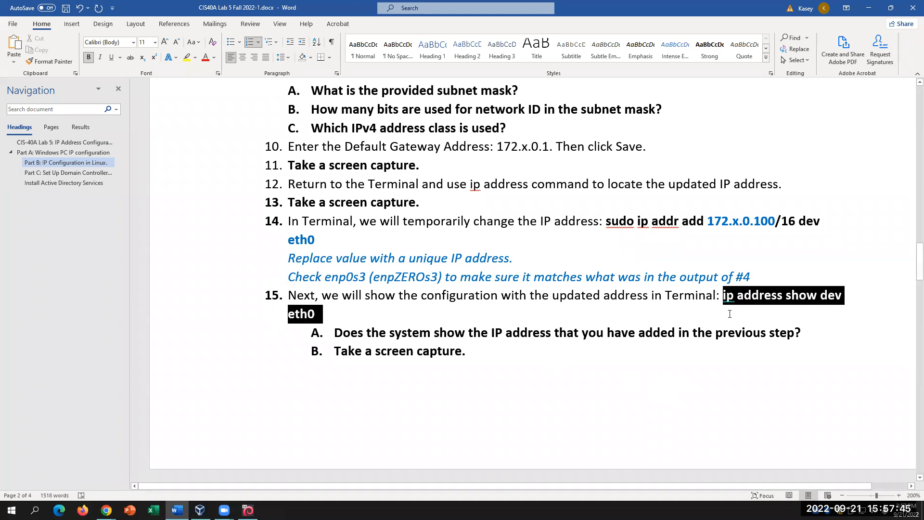
pyautogui.hotkey('ctrl', 'alt', 'h')
pyautogui.press('Right')
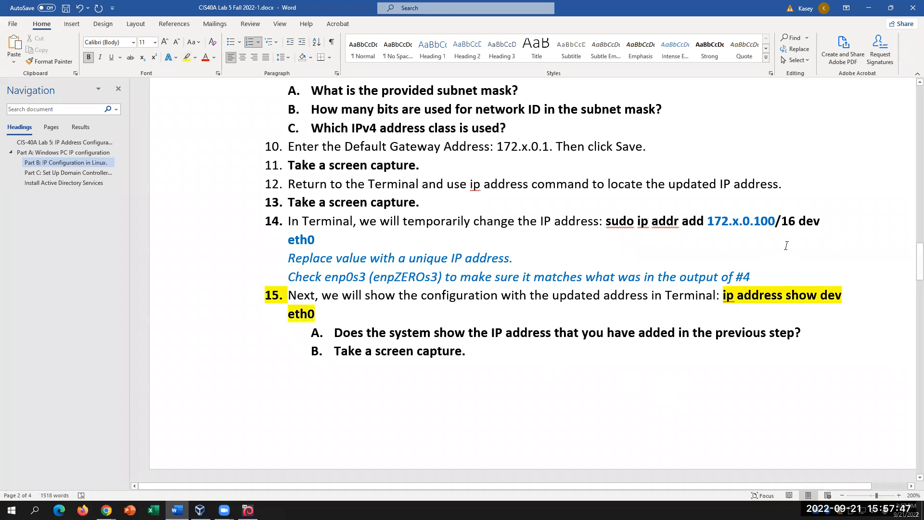
pyautogui.click(824, 253)
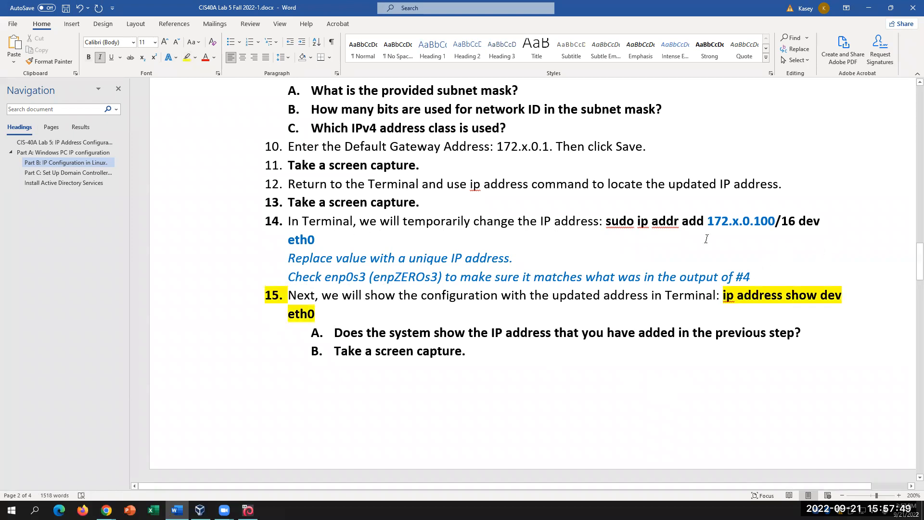
pyautogui.doubleClick(308, 240)
pyautogui.hotkey('ctrl', 'alt', 'h')
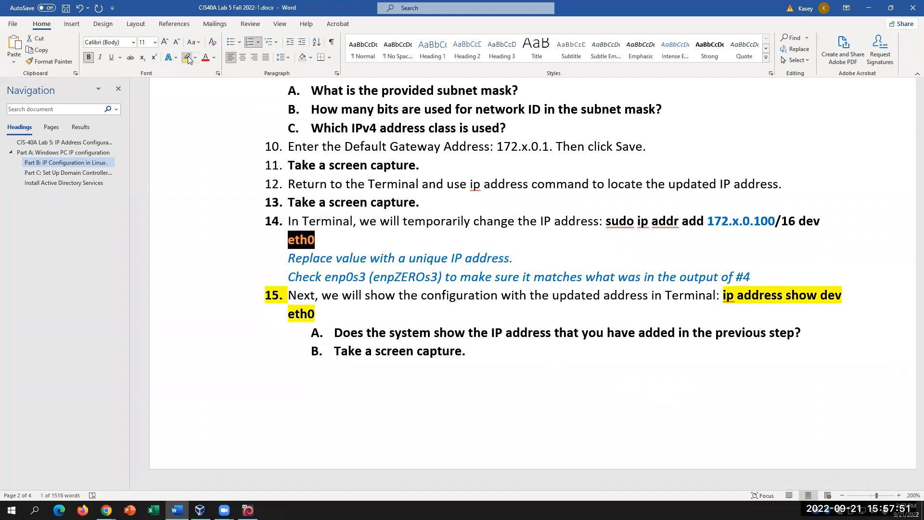
pyautogui.press('Left')
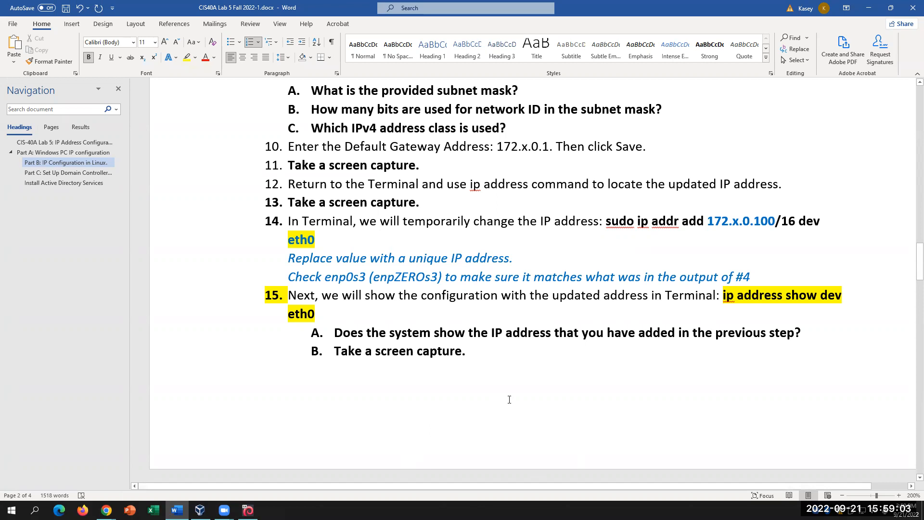
# - Power off the Kali VM with 'shutdown now' in its terminal
pyautogui.scroll(-6, 509, 399)
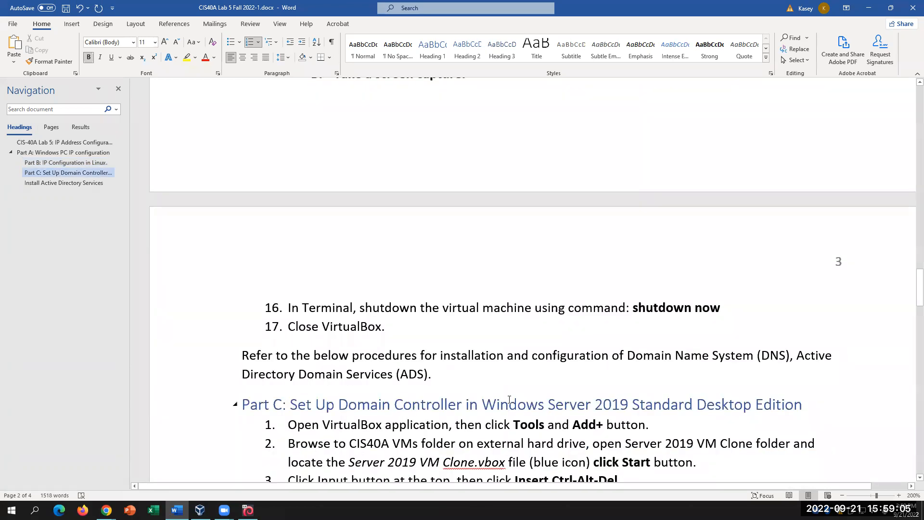
pyautogui.scroll(4, 509, 400)
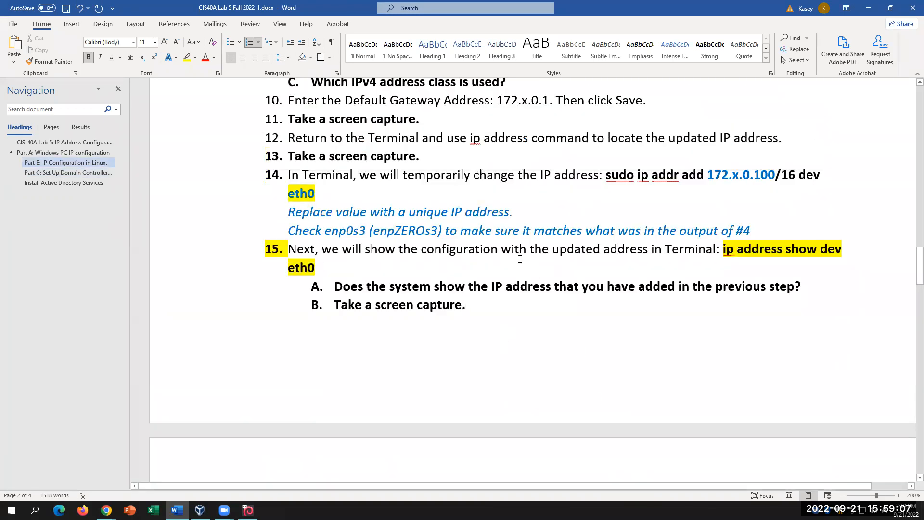
pyautogui.click(248, 509)
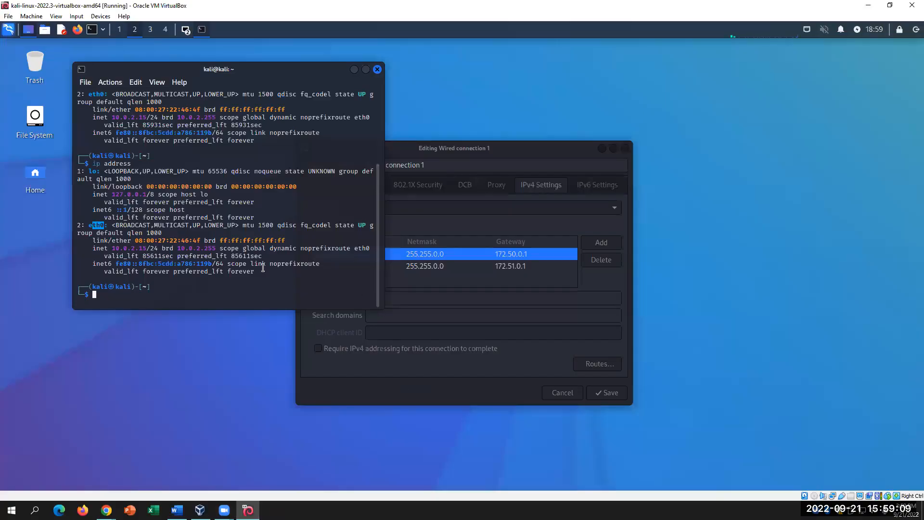
pyautogui.write('shutdown o')
pyautogui.press('BackSpace')
pyautogui.write('now')
pyautogui.press('Return')
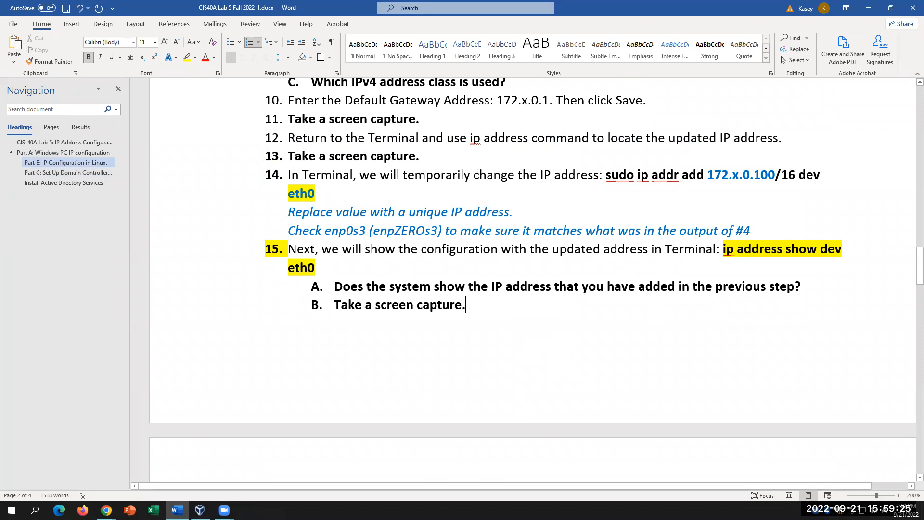
# - Return to the lab document and scroll down to Part C on page 3
pyautogui.scroll(-5, 549, 380)
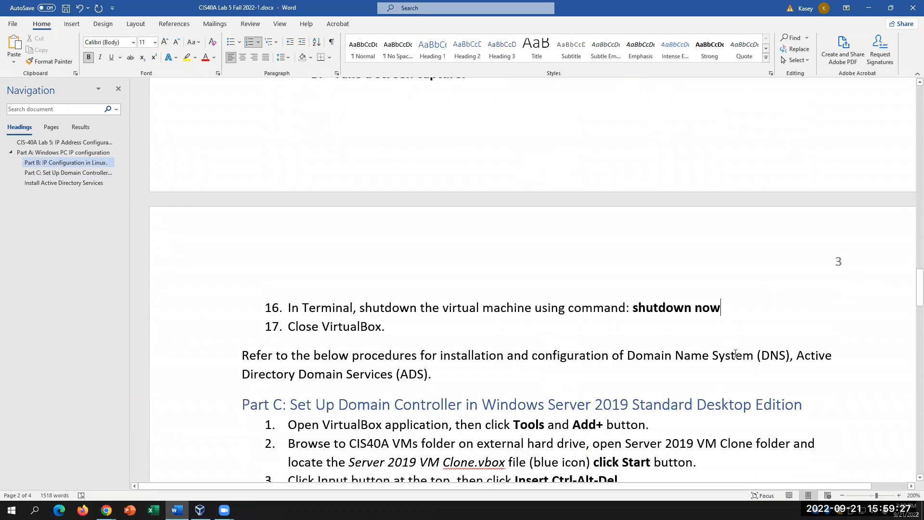
pyautogui.press('Down')
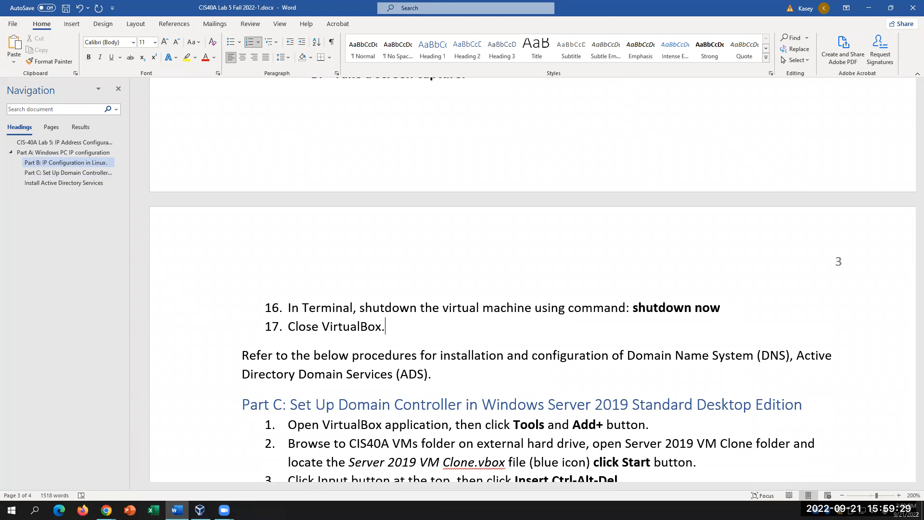
pyautogui.click(200, 510)
pyautogui.click(200, 510)
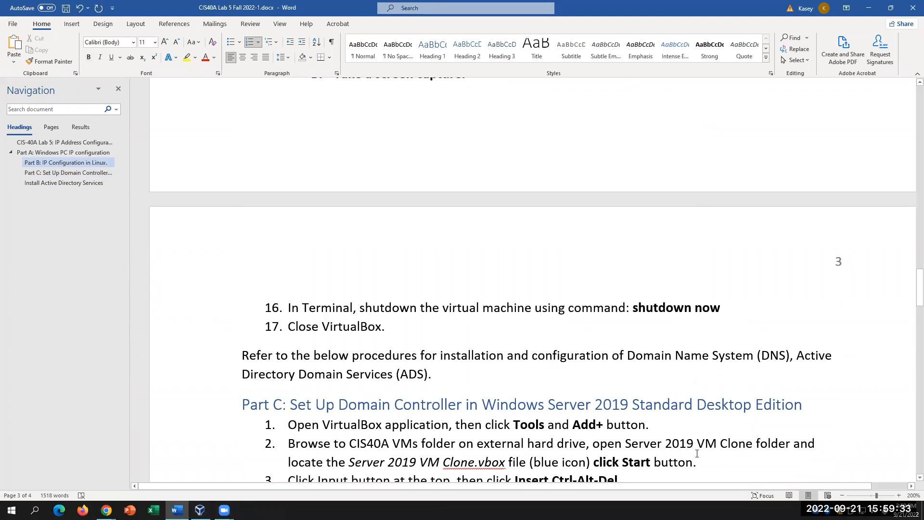
pyautogui.click(465, 380)
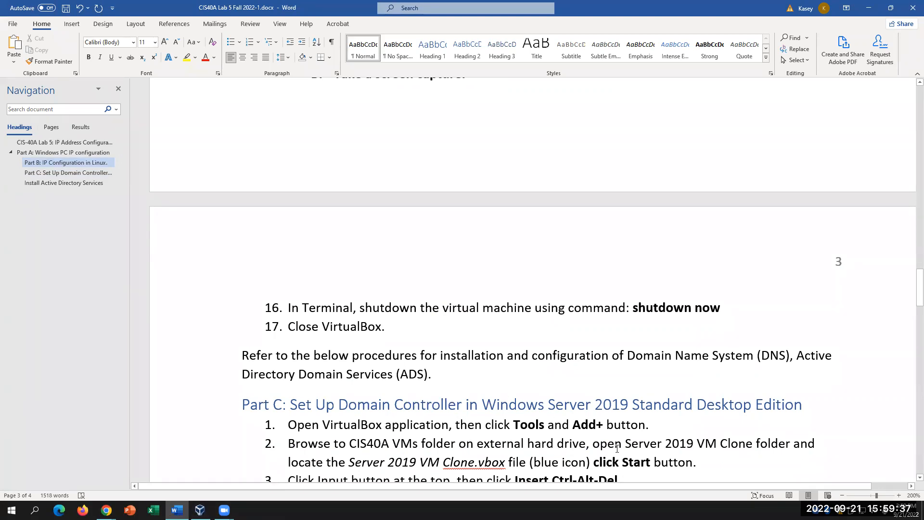
pyautogui.scroll(-3, 617, 448)
pyautogui.scroll(-1, 617, 449)
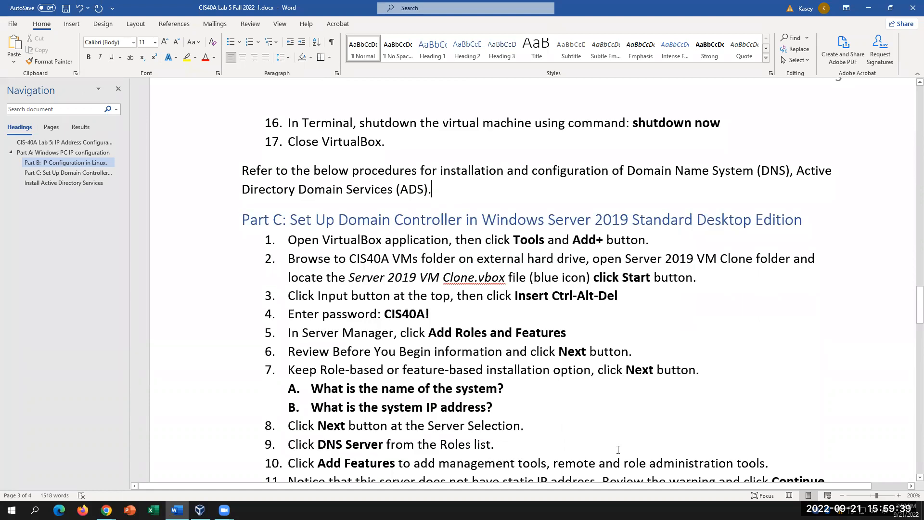
pyautogui.scroll(1, 617, 450)
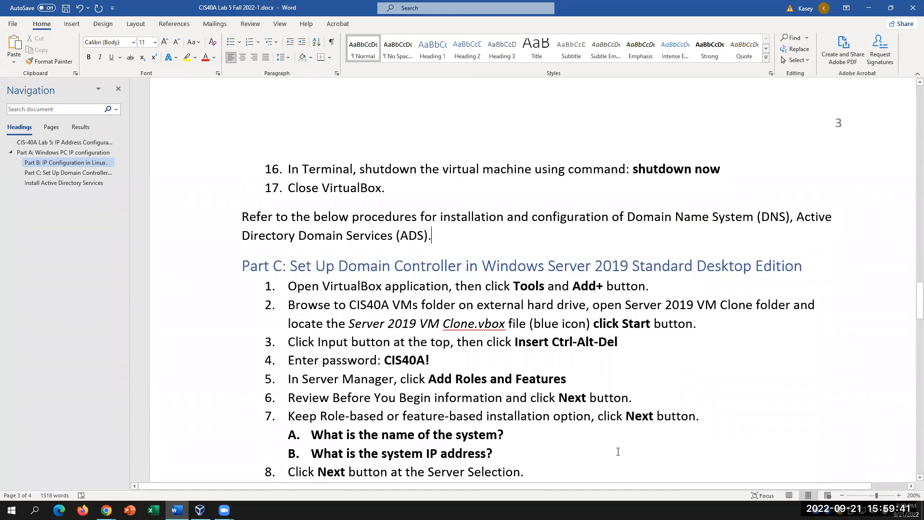
# - Replace 'Standard' with 'DataCenter' in the Part C heading and save the document
pyautogui.click(693, 271)
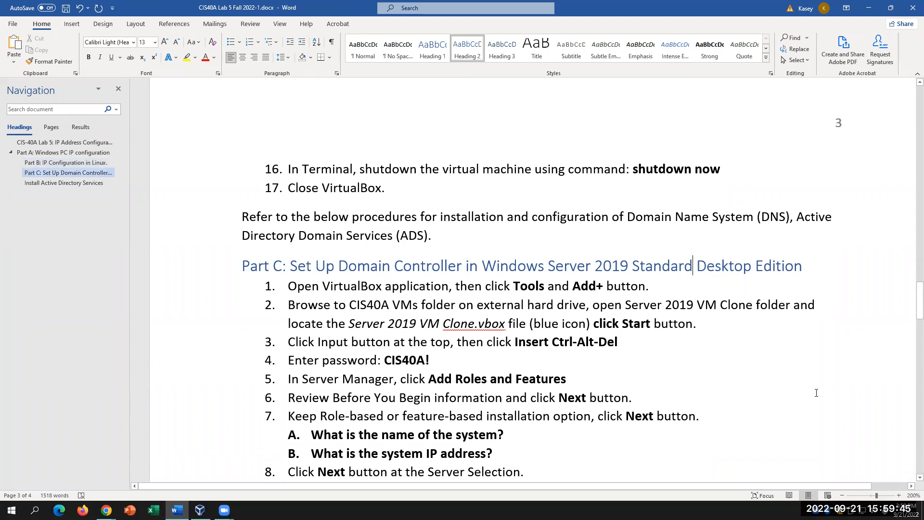
pyautogui.press('BackSpace')
pyautogui.press('BackSpace')
pyautogui.press('BackSpace')
pyautogui.press('BackSpace')
pyautogui.press('BackSpace')
pyautogui.press('BackSpace')
pyautogui.press('BackSpace')
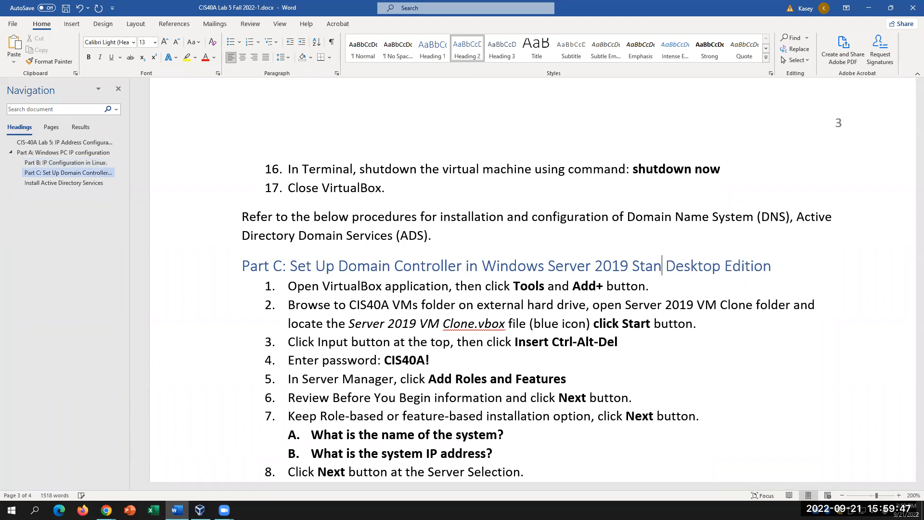
pyautogui.press('BackSpace')
pyautogui.write('D')
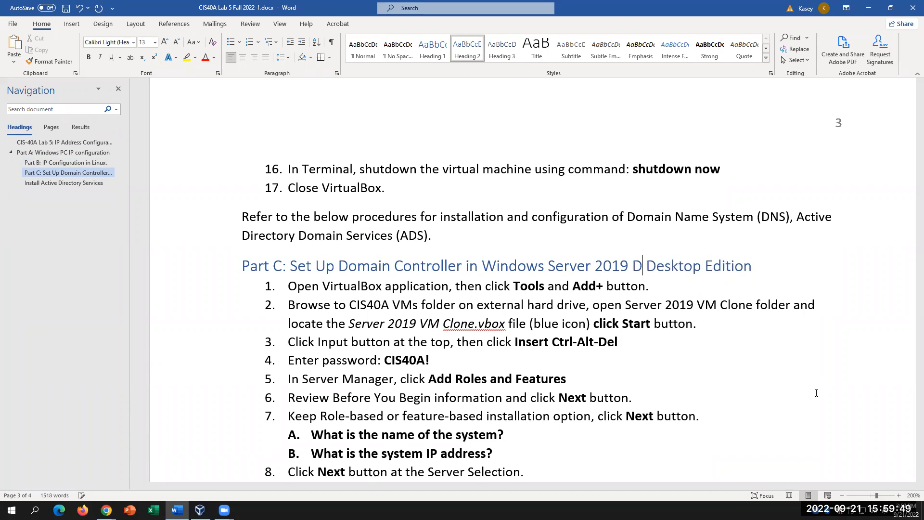
pyautogui.write('ataCenter')
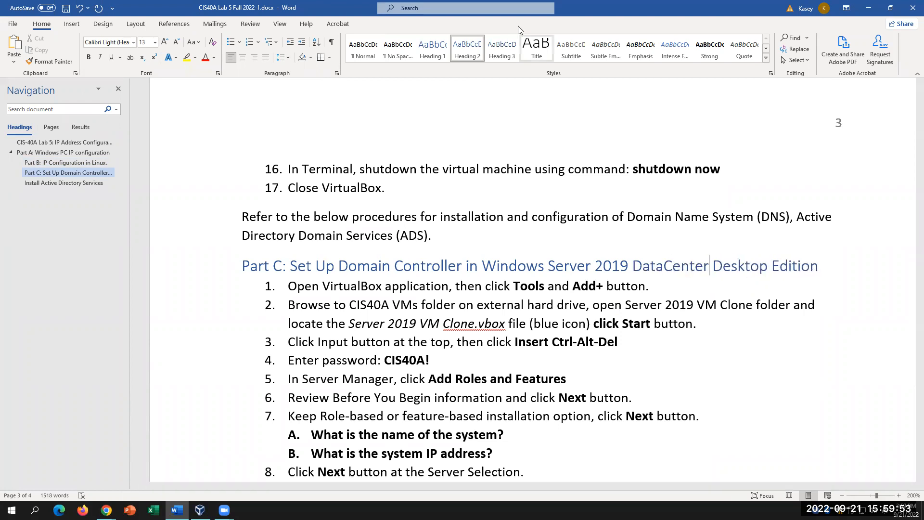
pyautogui.click(67, 7)
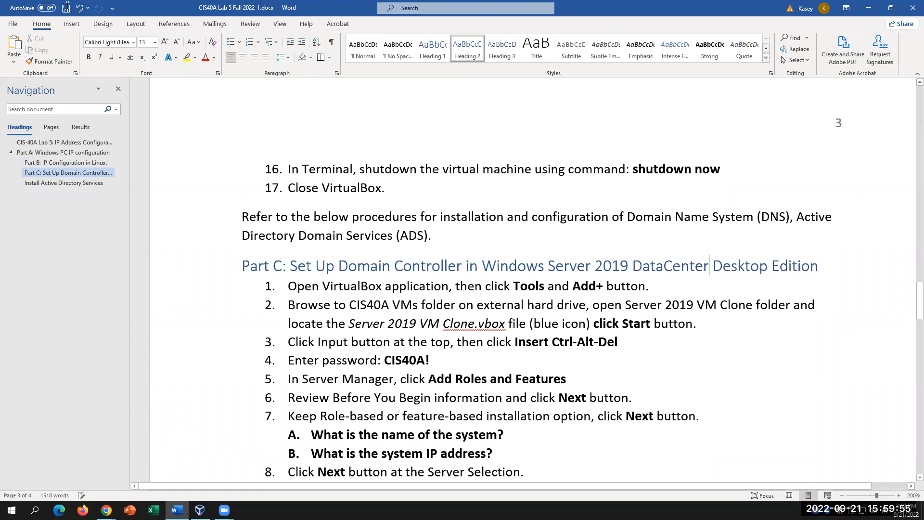
# - Read through Part C's steps up to step 8, then bring up VirtualBox Manager
pyautogui.scroll(8, 889, 360)
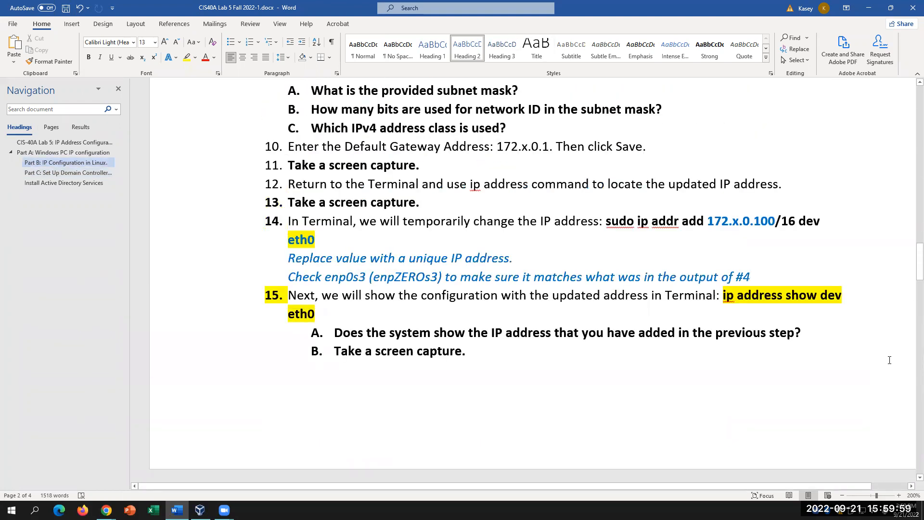
pyautogui.scroll(-5, 889, 359)
pyautogui.scroll(-6, 889, 360)
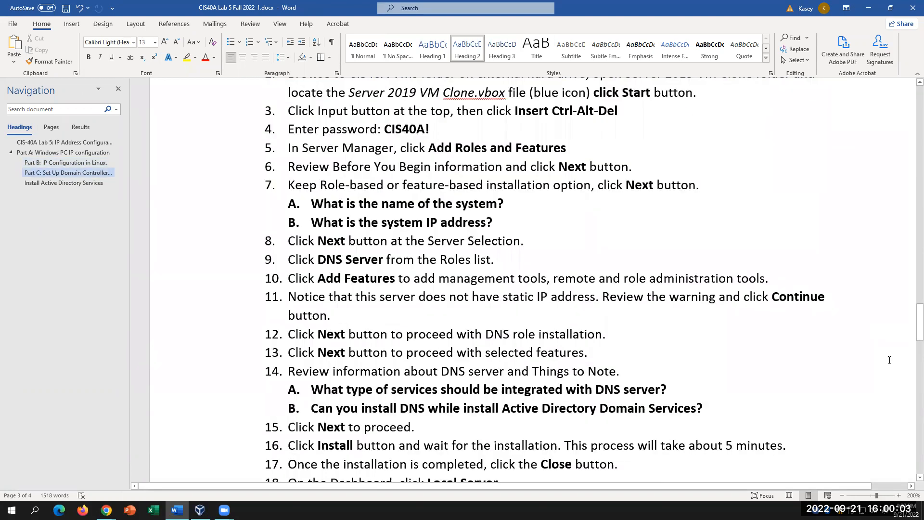
pyautogui.scroll(3, 889, 360)
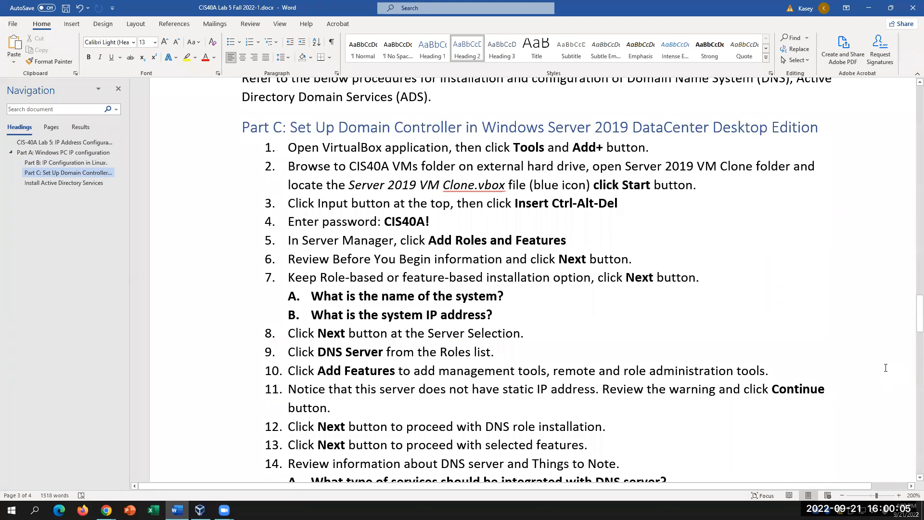
pyautogui.scroll(-3, 886, 368)
pyautogui.scroll(3, 885, 367)
pyautogui.scroll(2, 885, 368)
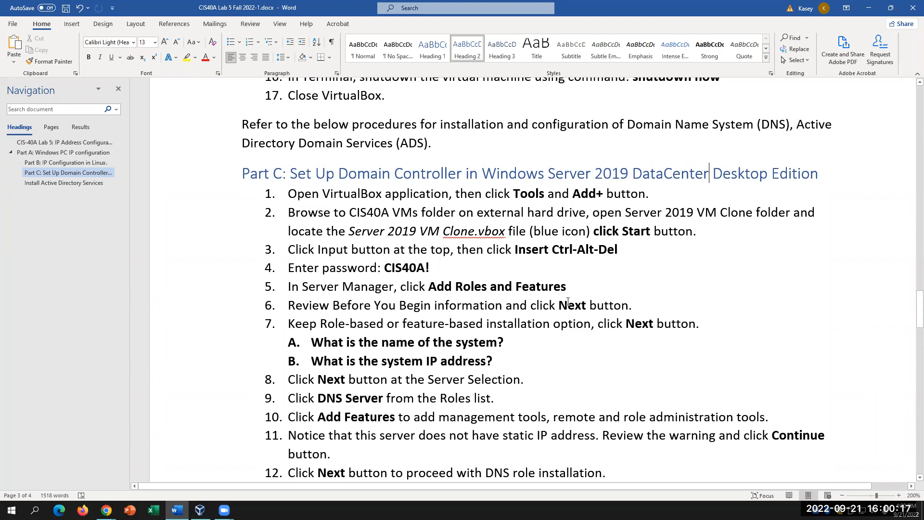
pyautogui.click(525, 369)
pyautogui.scroll(-4, 526, 368)
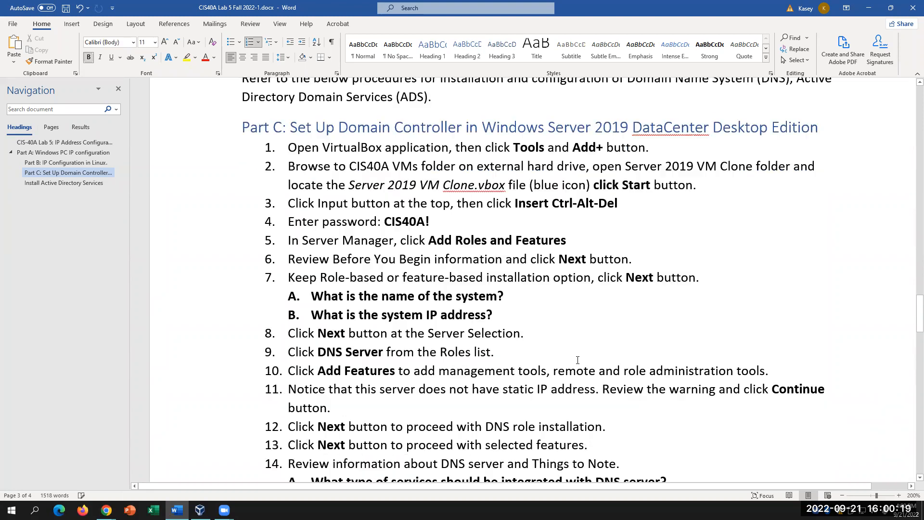
pyautogui.scroll(5, 577, 360)
pyautogui.scroll(-1, 577, 360)
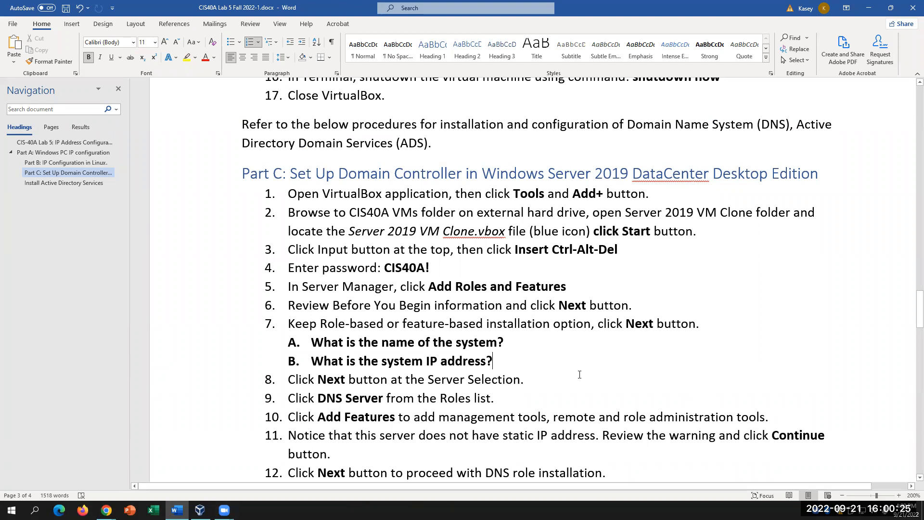
pyautogui.click(698, 372)
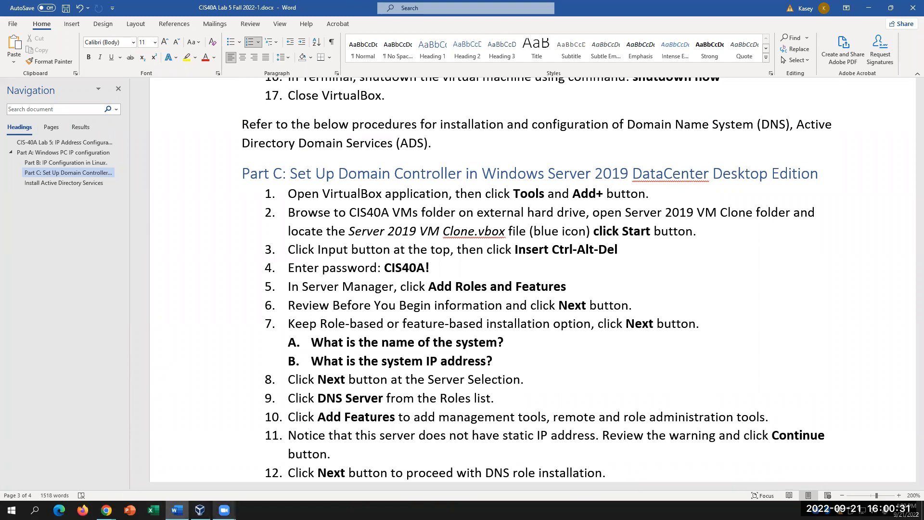
pyautogui.click(200, 510)
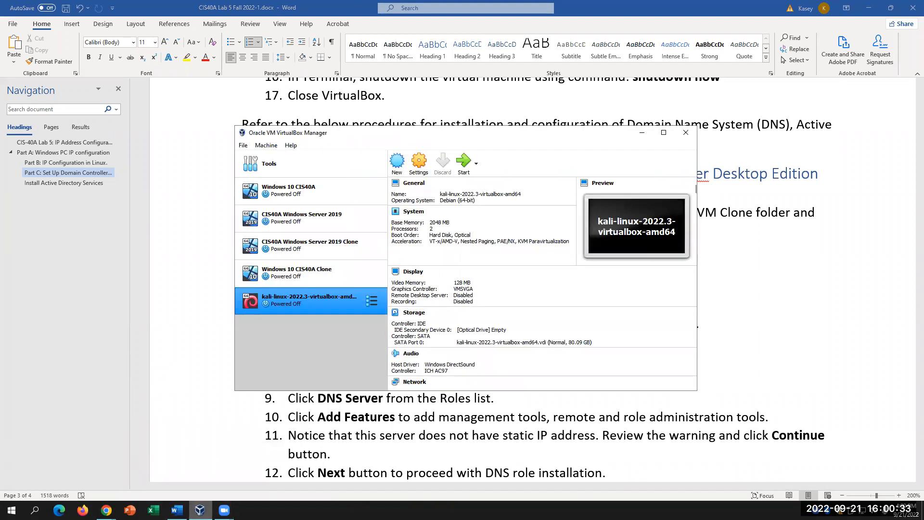
# - Browse Machine > Add to CIS40A Windows Server 2019.vbox, close the dialog, and select that VM
pyautogui.click(258, 149)
pyautogui.click(282, 170)
pyautogui.click(521, 266)
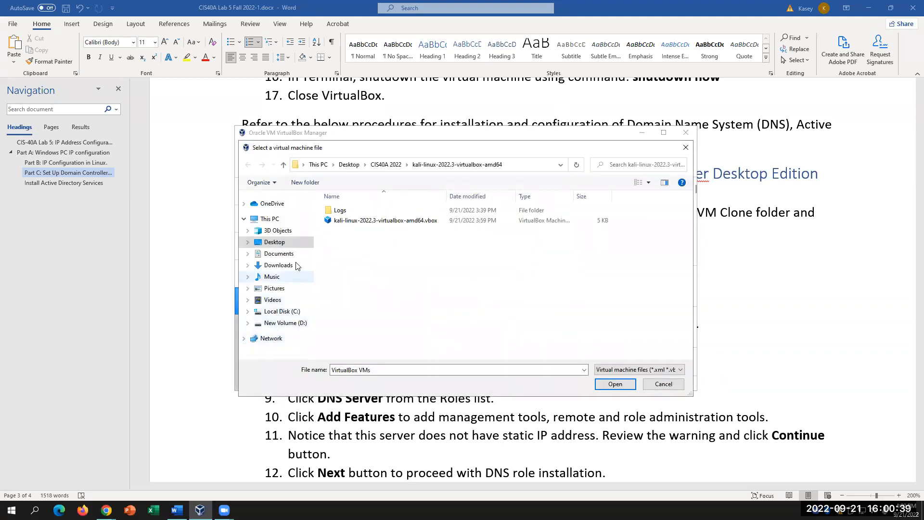
pyautogui.click(283, 243)
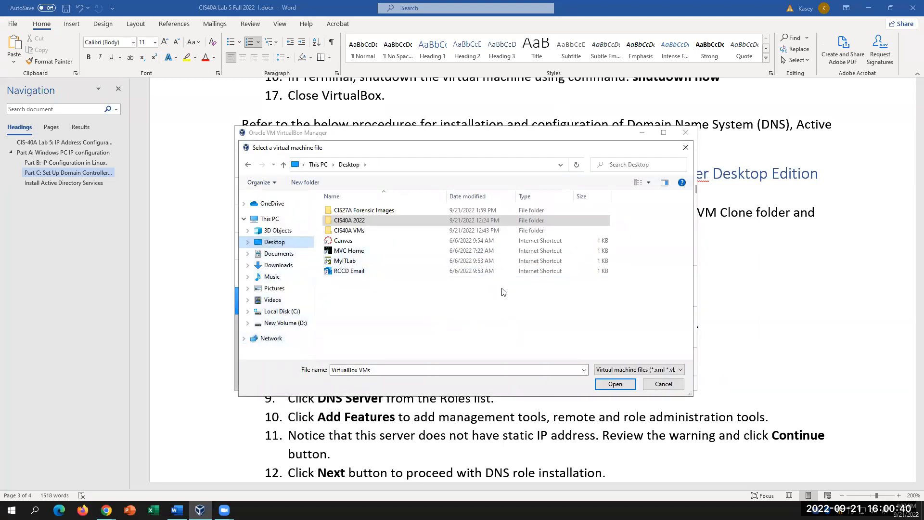
pyautogui.doubleClick(360, 220)
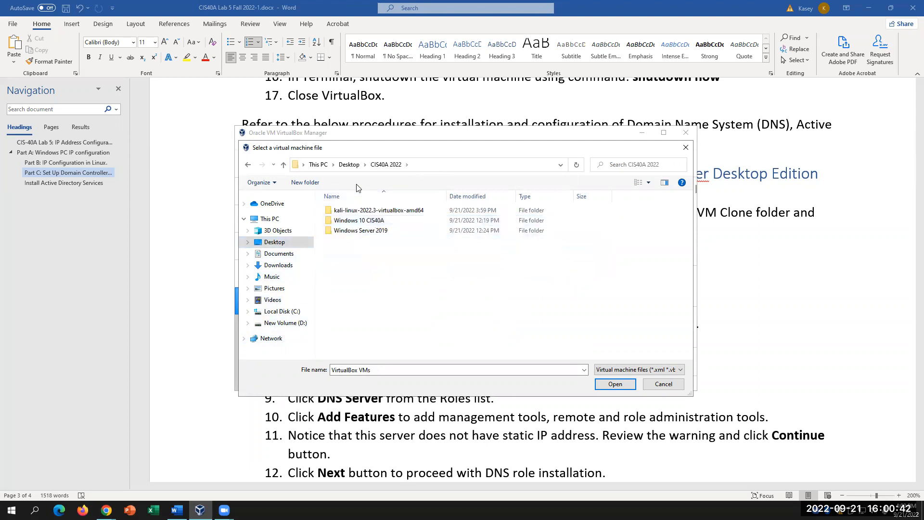
pyautogui.doubleClick(379, 231)
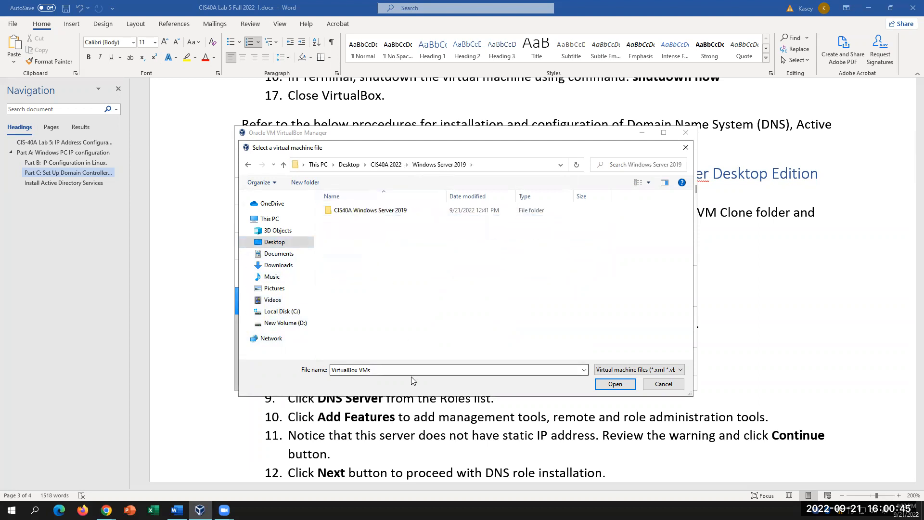
pyautogui.doubleClick(380, 212)
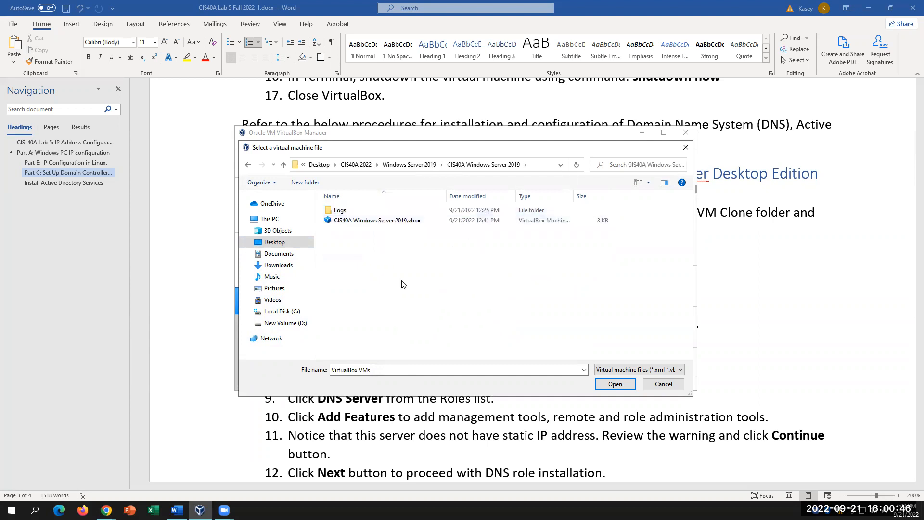
pyautogui.click(396, 224)
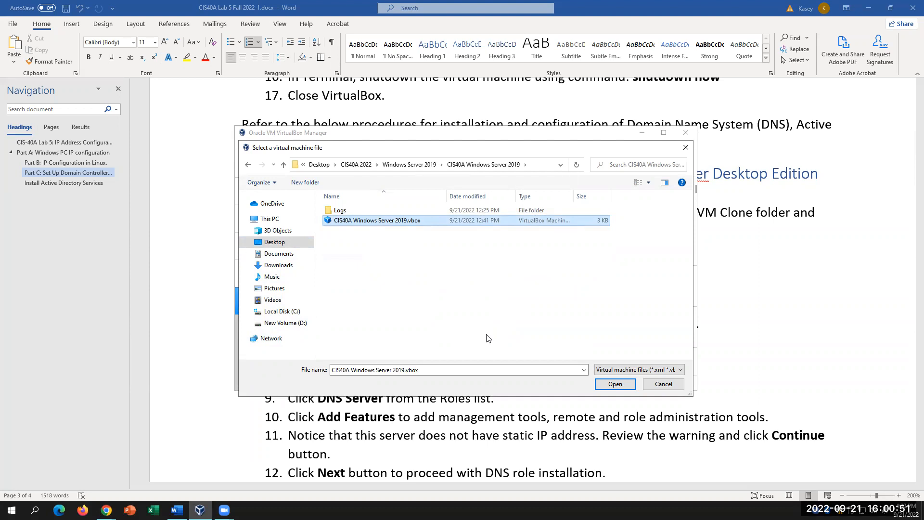
pyautogui.click(663, 383)
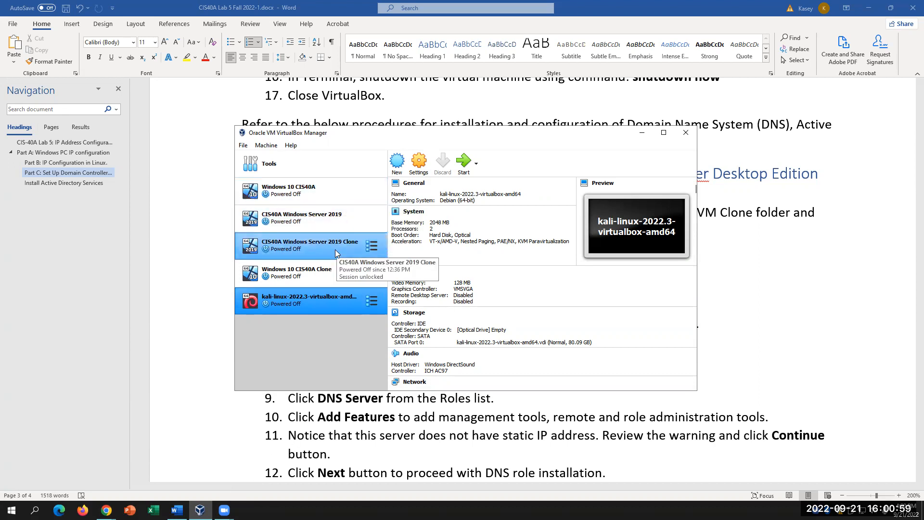
pyautogui.click(327, 219)
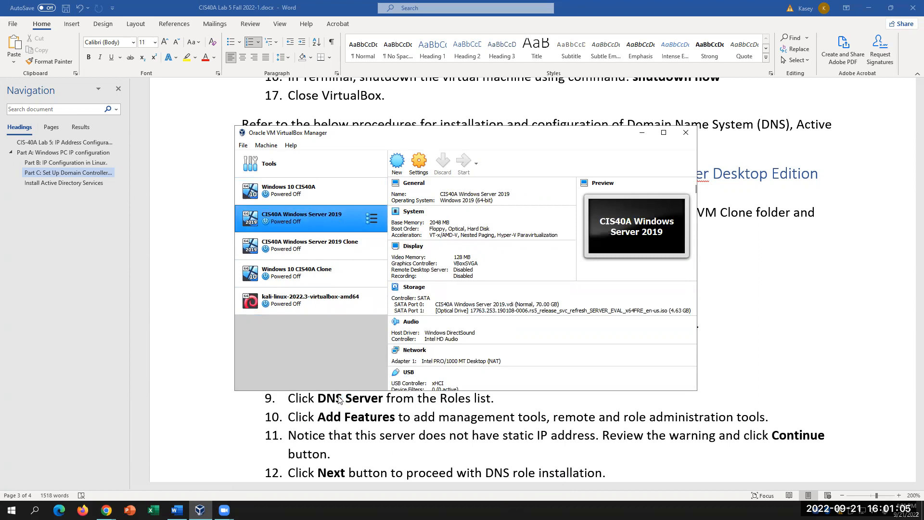
# - Start and maximize the CIS40A Windows Server 2019 VM, then send Ctrl-Alt-Del
pyautogui.click(596, 132)
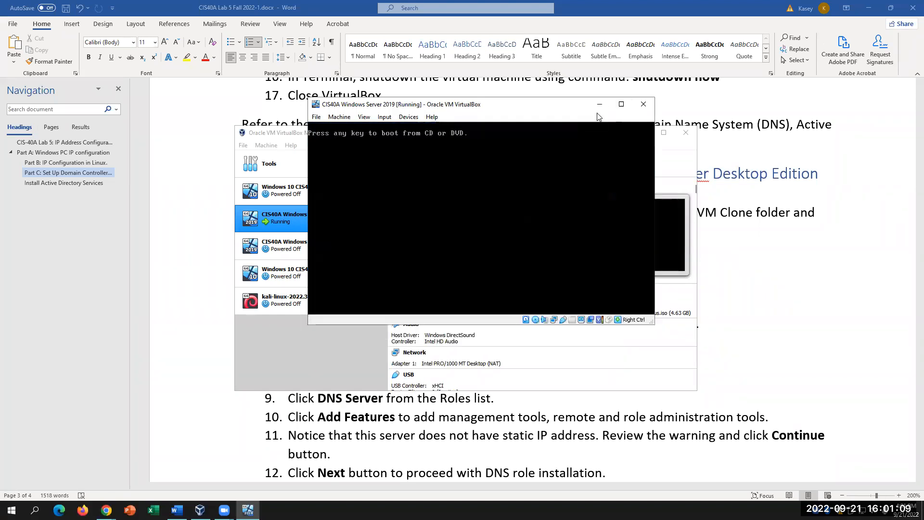
pyautogui.click(620, 105)
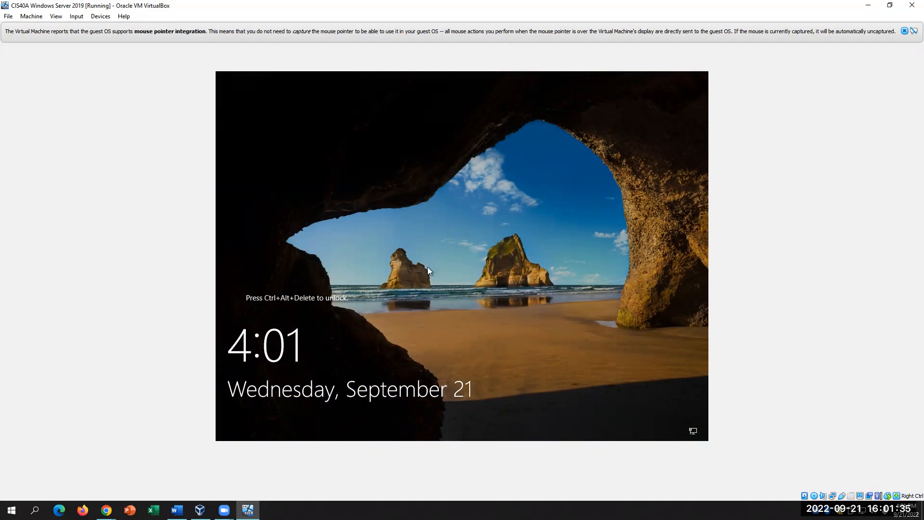
pyautogui.click(79, 17)
pyautogui.moveTo(90, 29)
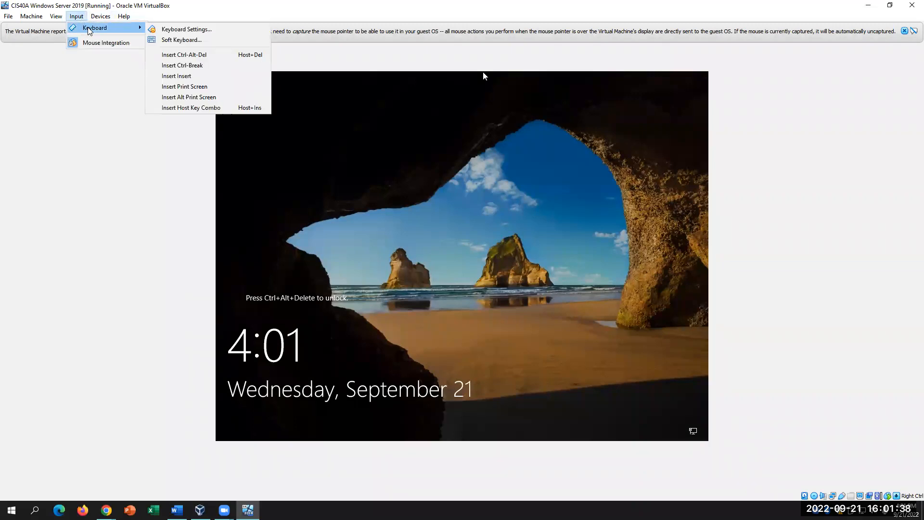
pyautogui.click(203, 57)
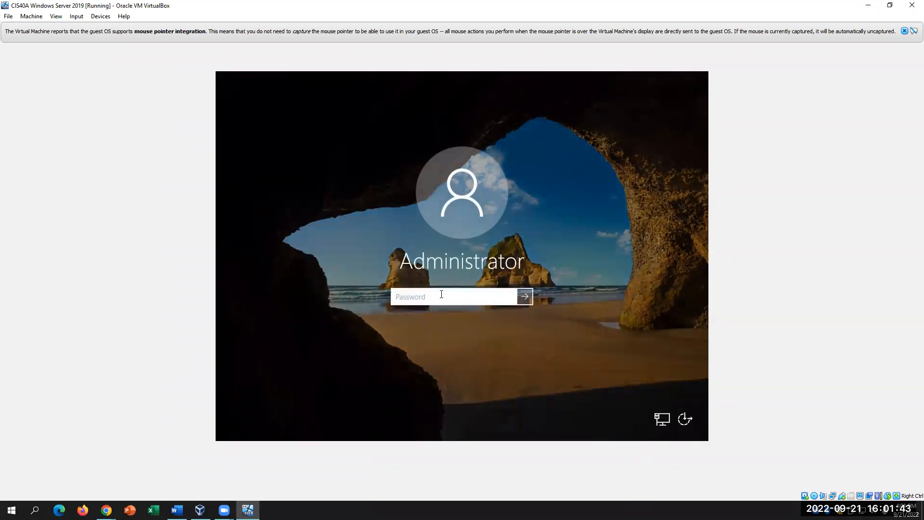
# - Sign in as Administrator with the account password and close the Windows Admin Center notice
pyautogui.press('capslock')
pyautogui.write('••••••••')
pyautogui.press('Return')
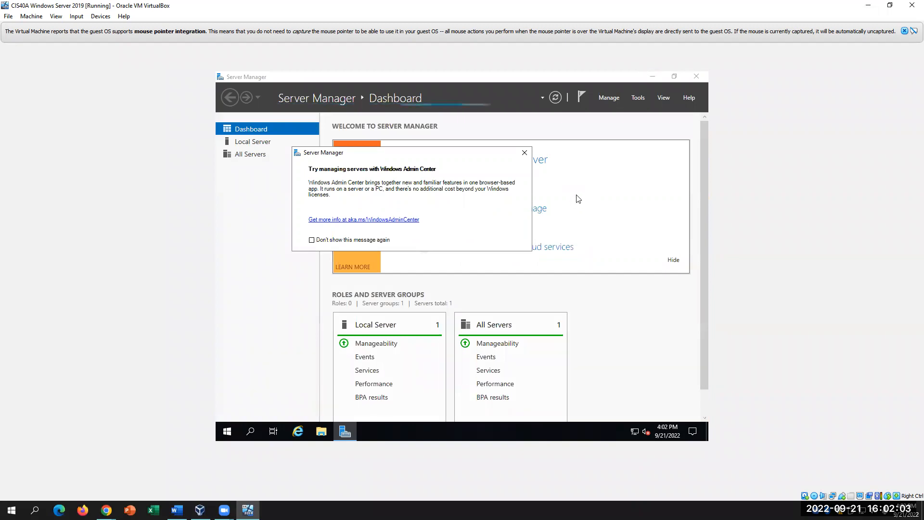
pyautogui.click(520, 152)
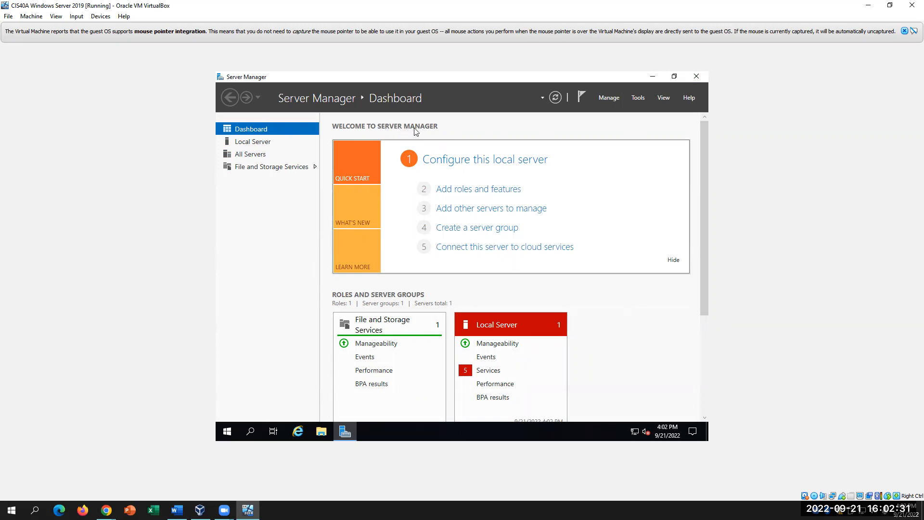
# - Look through Server Manager's Tools and Manage menus, then return to the Word lab handout
pyautogui.click(639, 98)
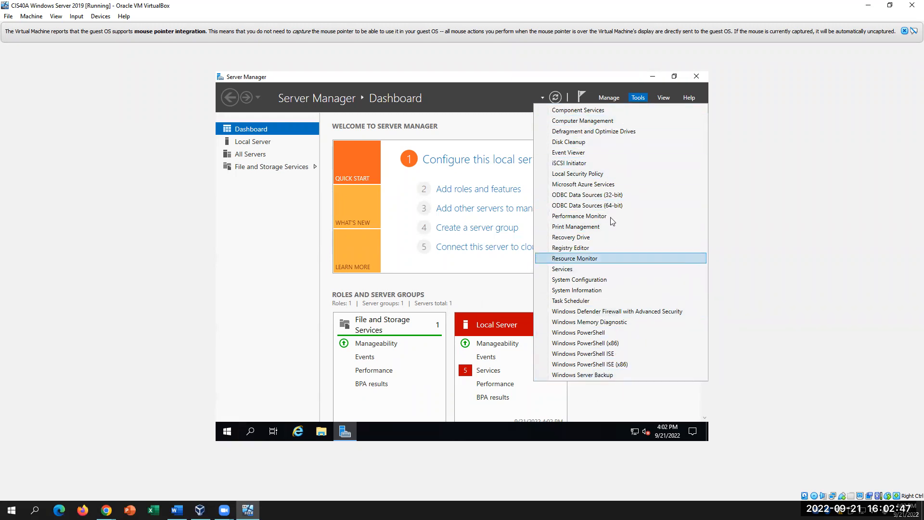
pyautogui.click(609, 97)
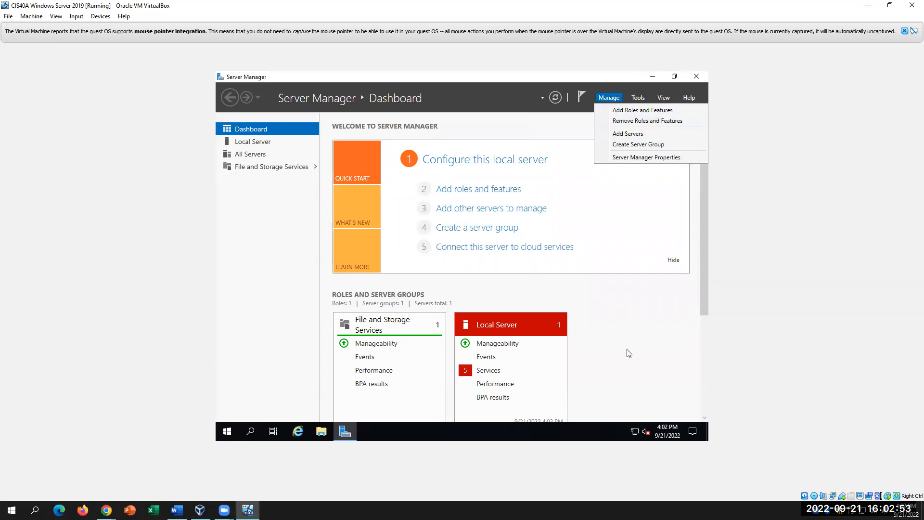
pyautogui.click(635, 368)
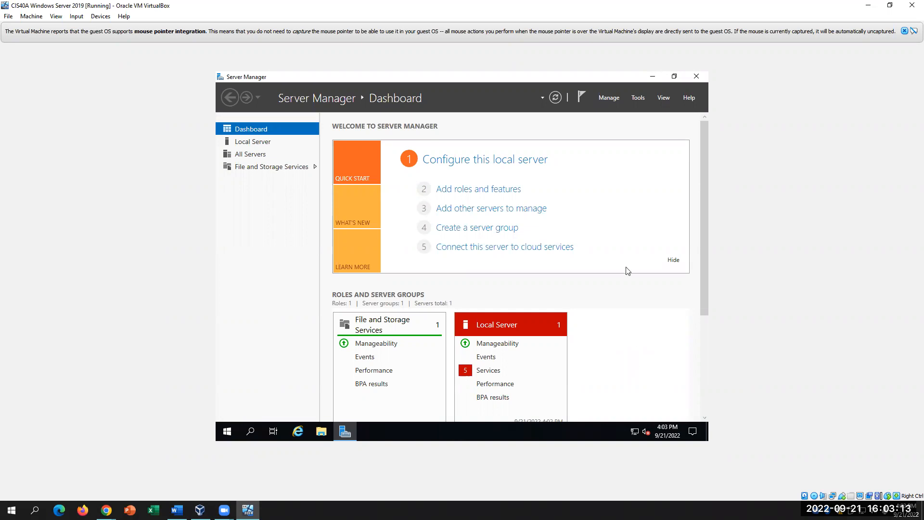
pyautogui.click(176, 510)
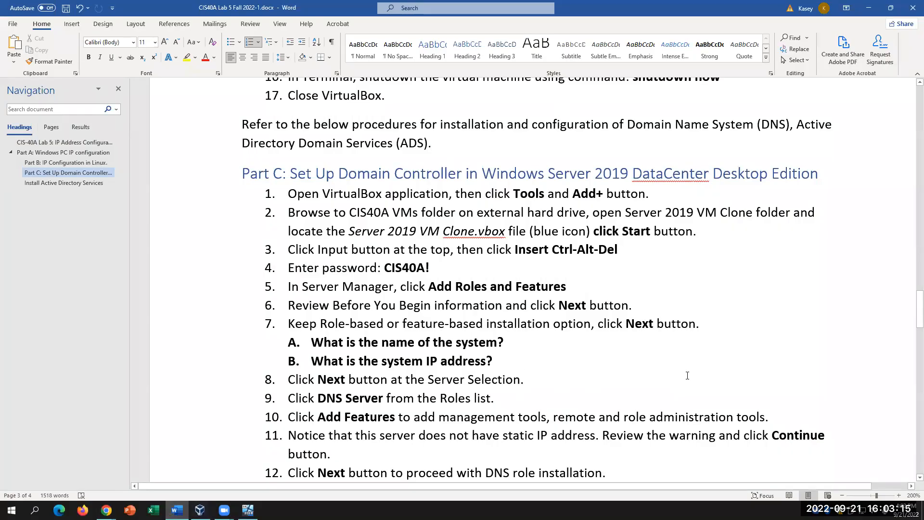
pyautogui.click(676, 255)
pyautogui.click(247, 509)
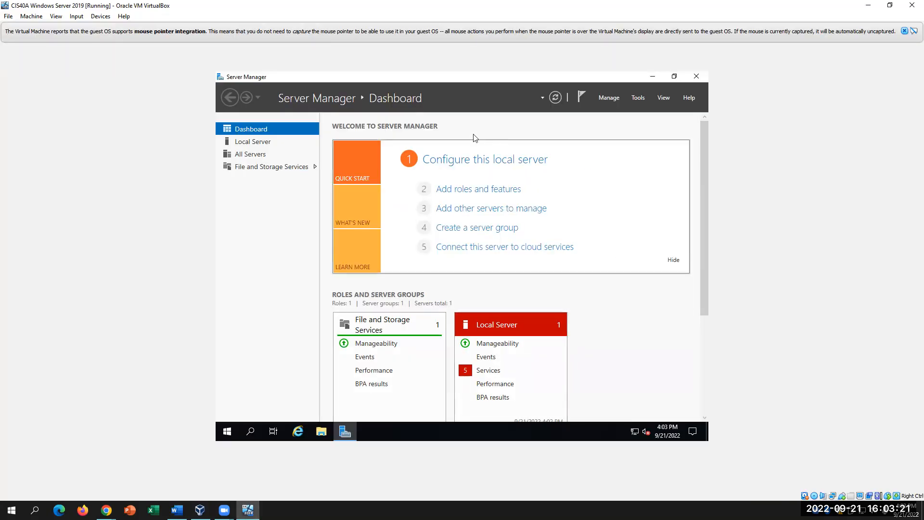
pyautogui.click(479, 193)
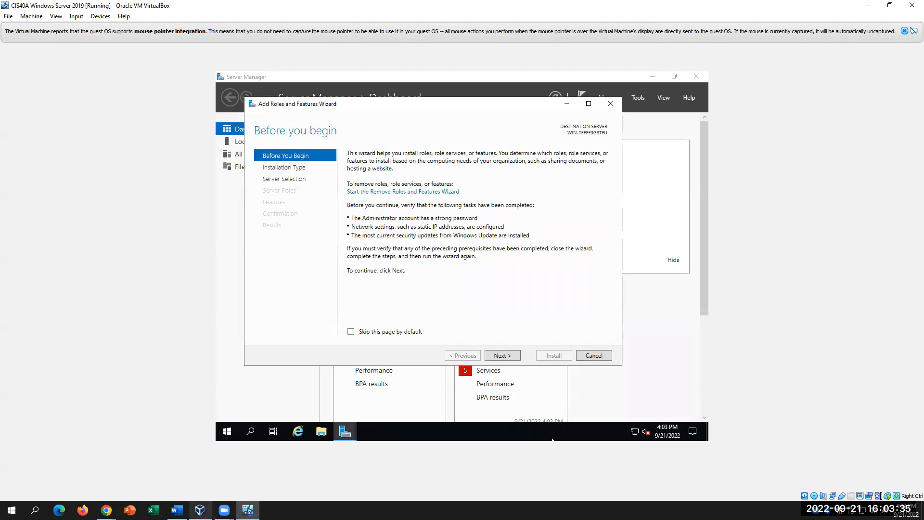
# - Advance the wizard past Before You Begin, keeping Role-based installation, then return to Word
pyautogui.click(199, 510)
pyautogui.click(176, 510)
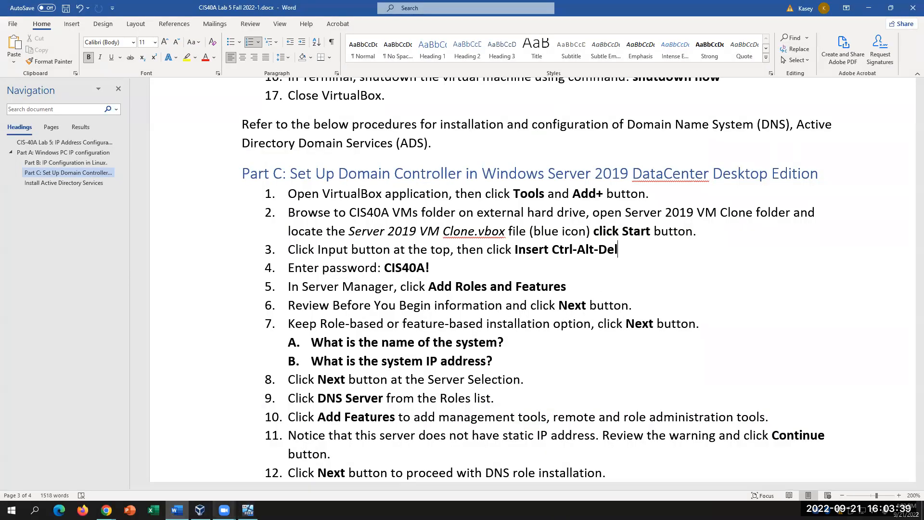
pyautogui.click(247, 510)
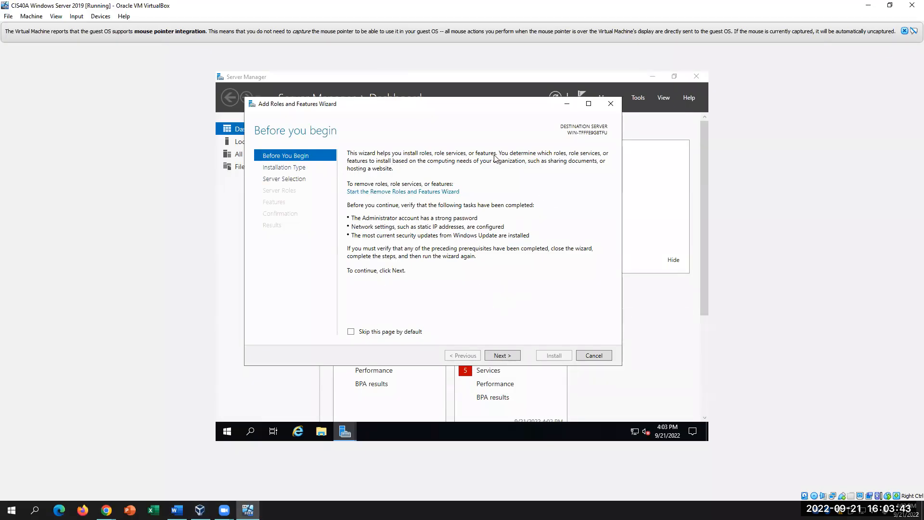
pyautogui.click(502, 355)
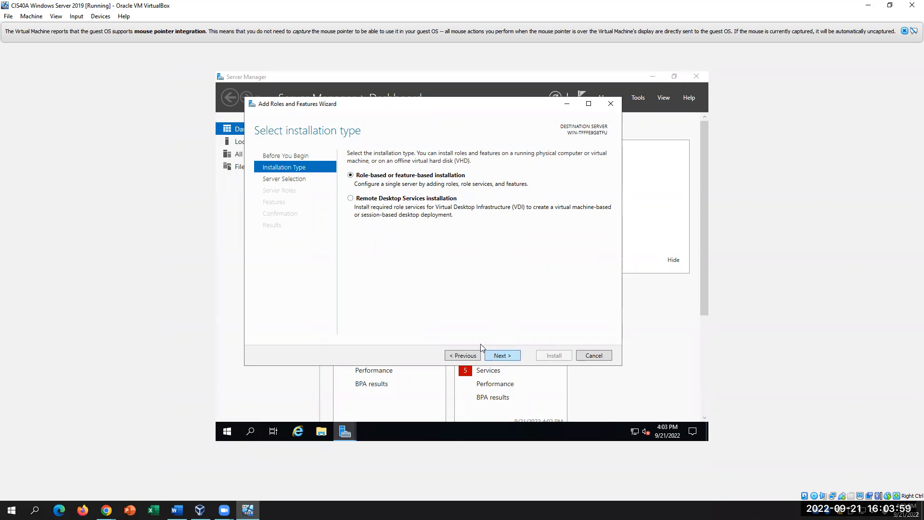
pyautogui.click(495, 356)
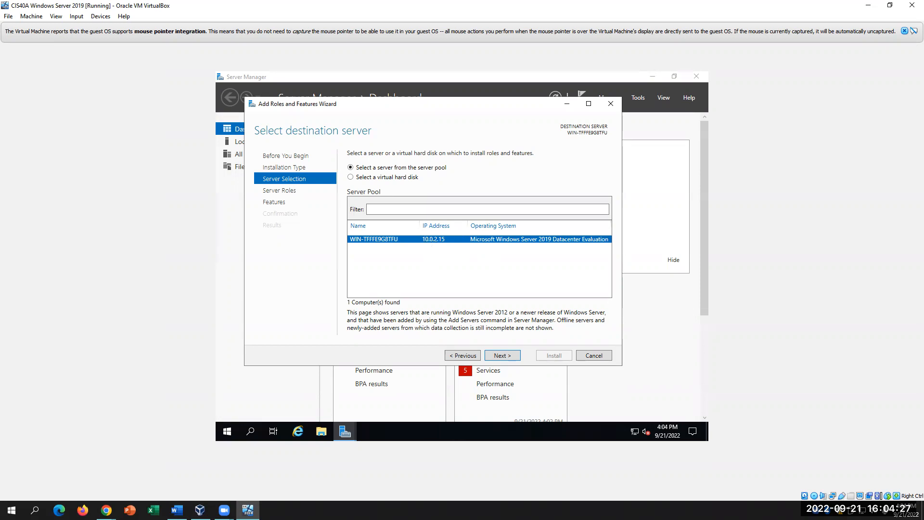
pyautogui.click(176, 510)
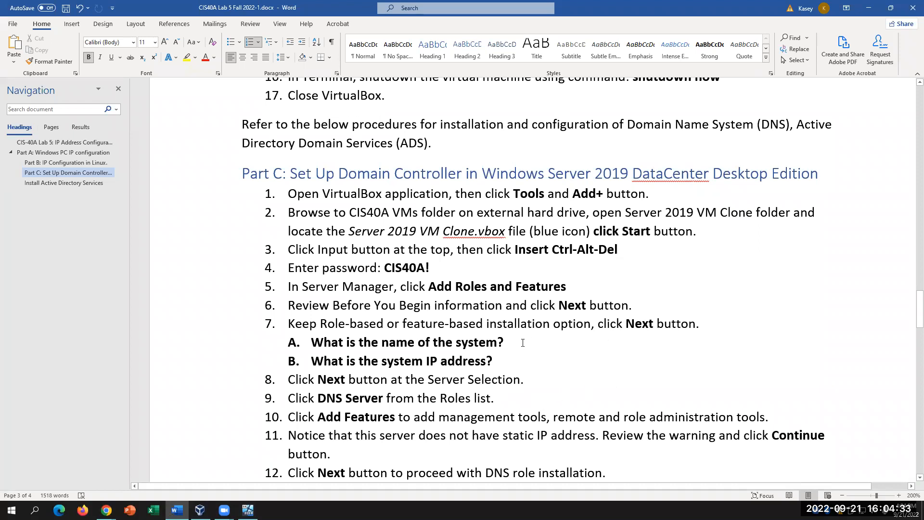
# - Review the lab steps and default gateway value in Word, then advance the wizard to Server Roles
pyautogui.click(248, 510)
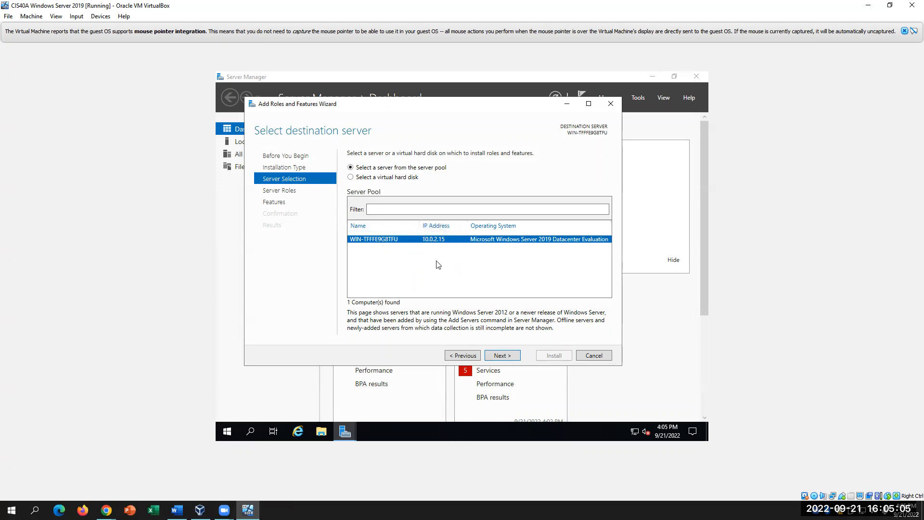
pyautogui.click(176, 510)
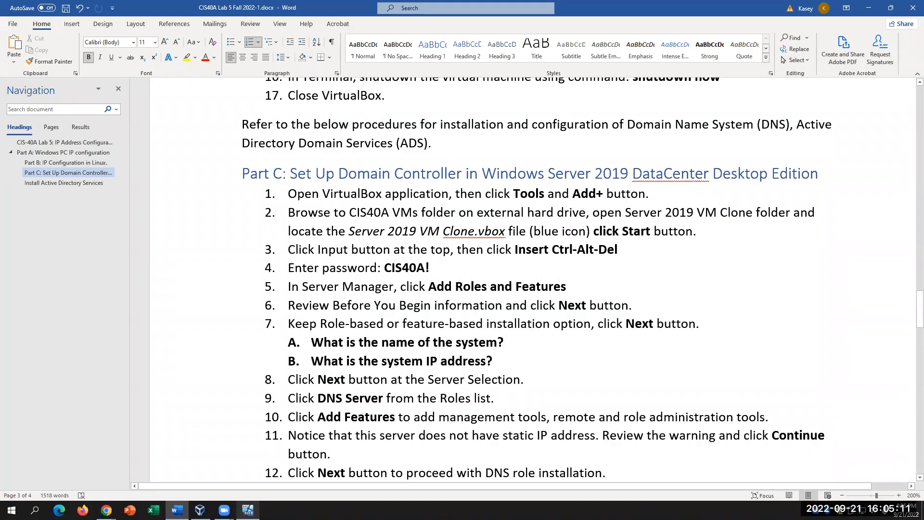
pyautogui.scroll(-1, 373, 414)
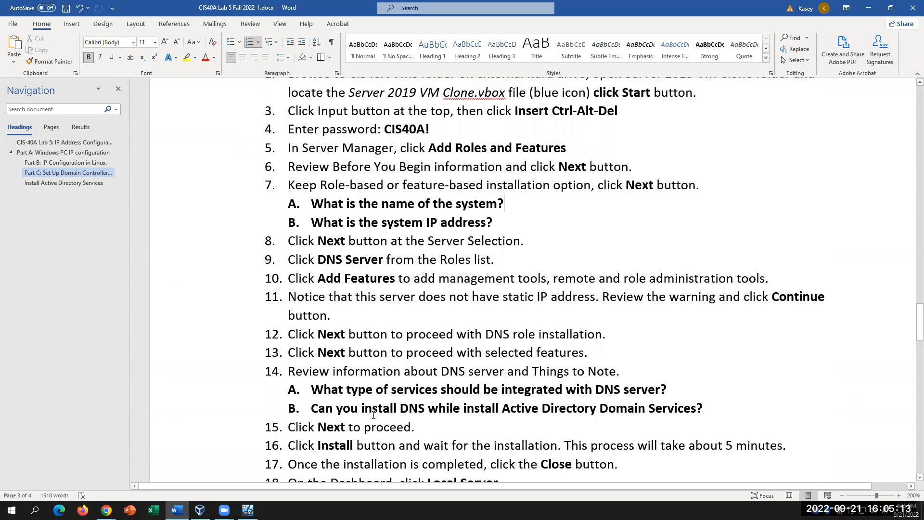
pyautogui.scroll(3, 373, 415)
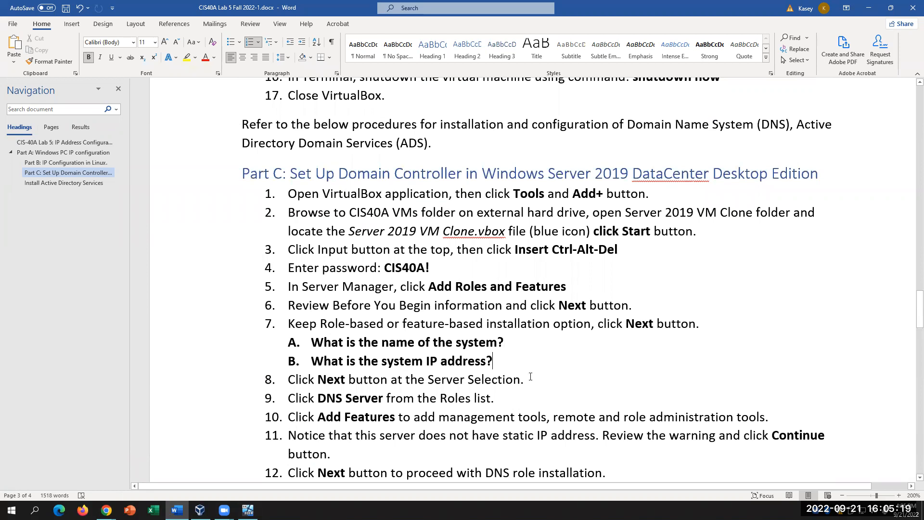
pyautogui.scroll(-6, 532, 354)
pyautogui.scroll(-2, 530, 377)
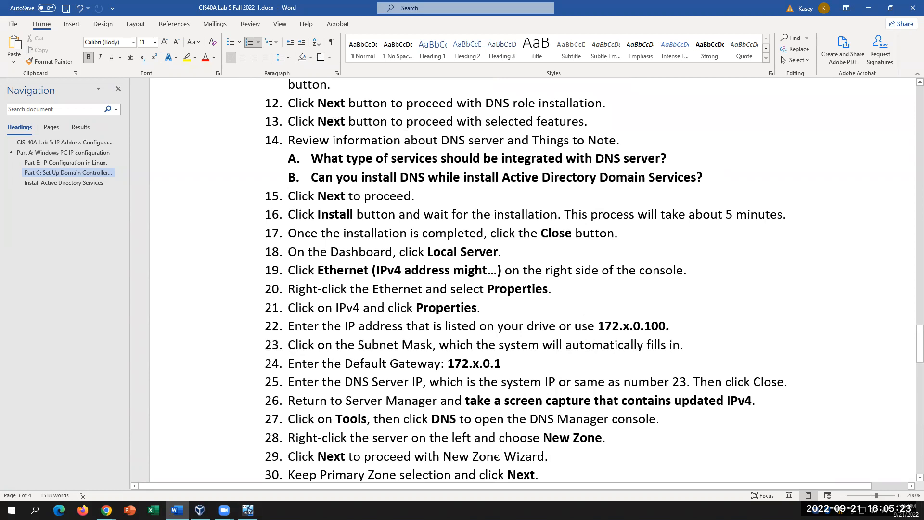
pyautogui.moveTo(499, 364); pyautogui.dragTo(447, 363)
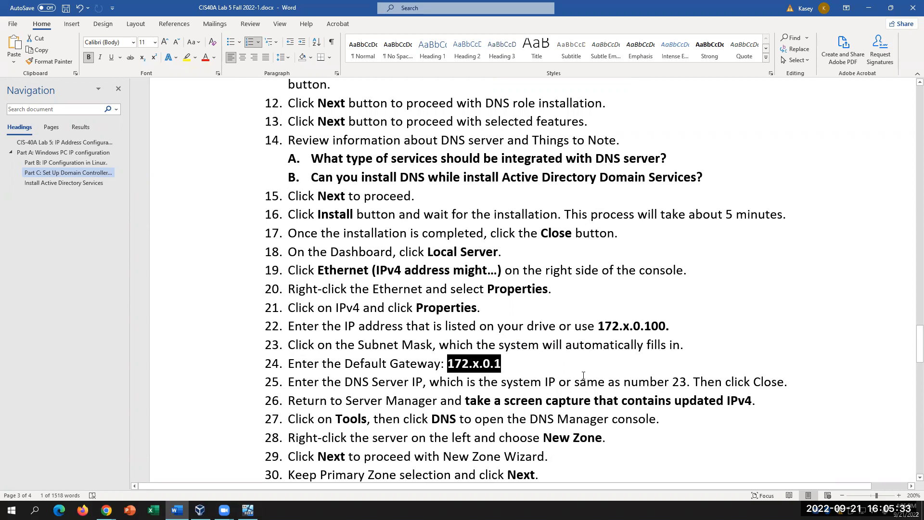
pyautogui.click(528, 363)
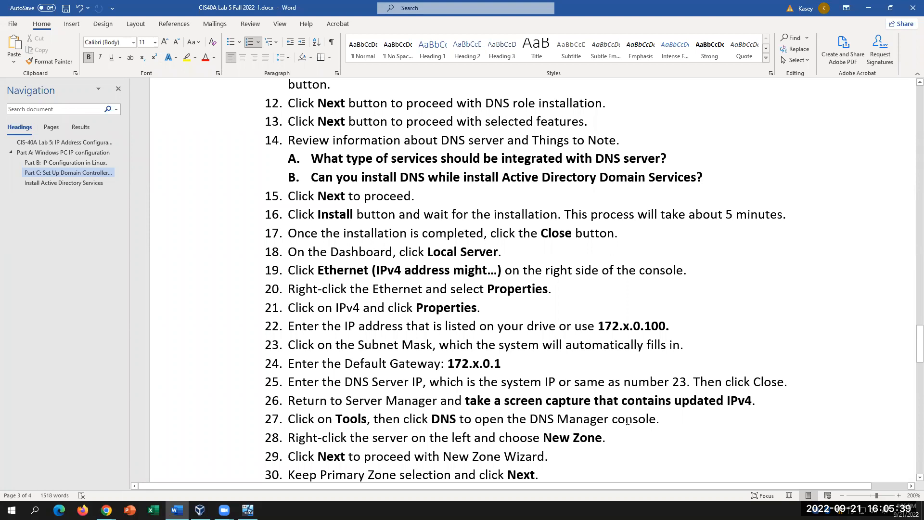
pyautogui.scroll(4, 628, 416)
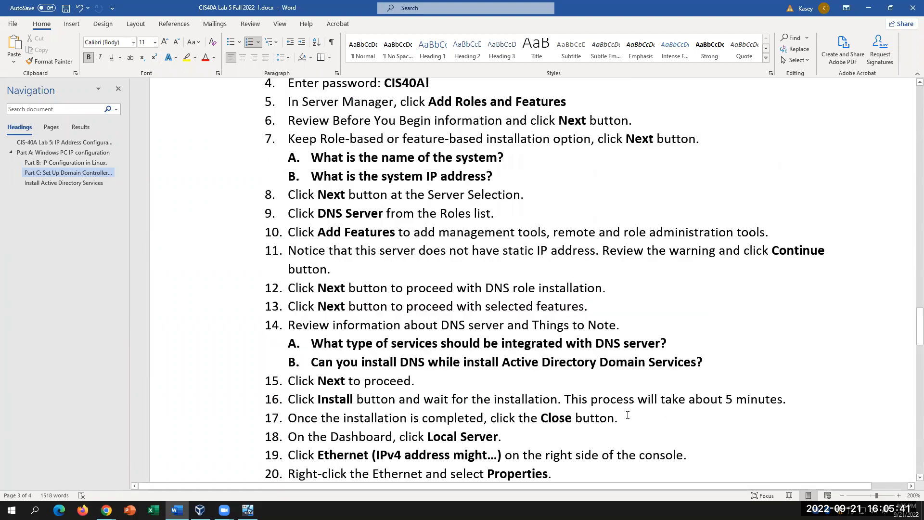
pyautogui.scroll(4, 630, 412)
pyautogui.scroll(-2, 470, 368)
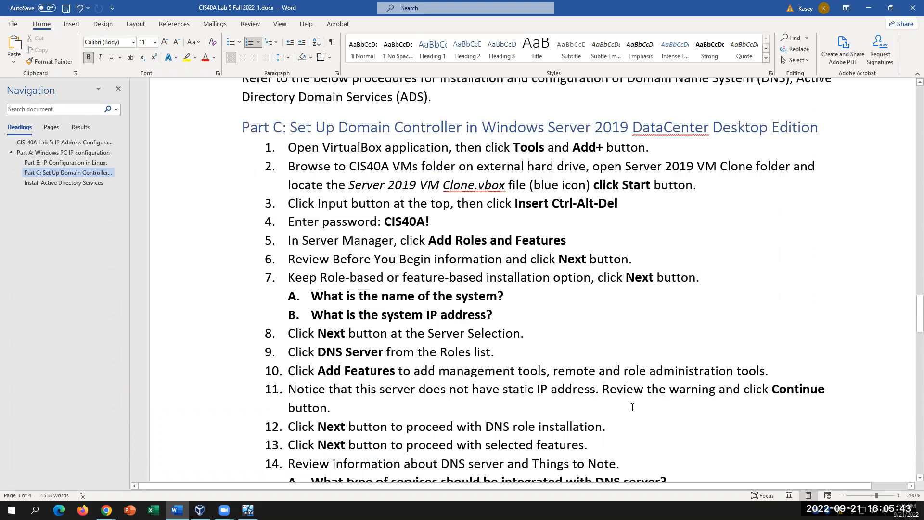
pyautogui.hotkey('alt', 'Tab')
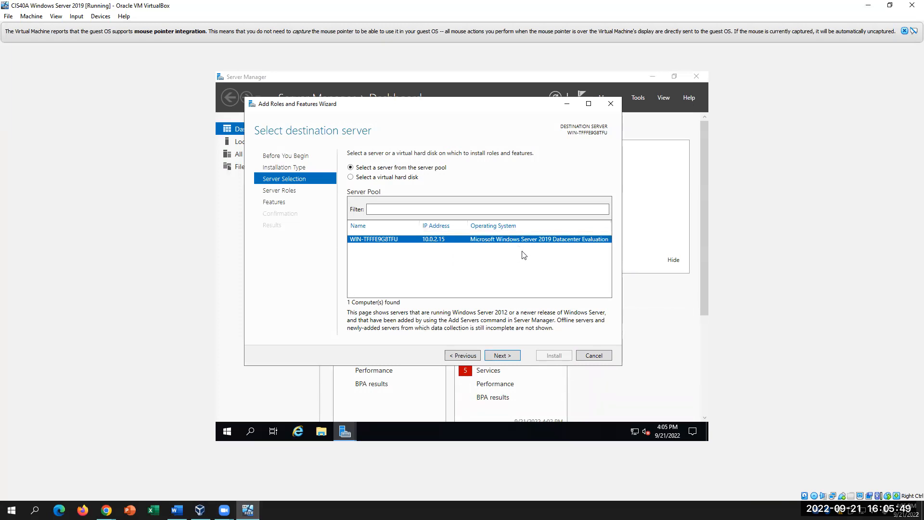
pyautogui.click(507, 359)
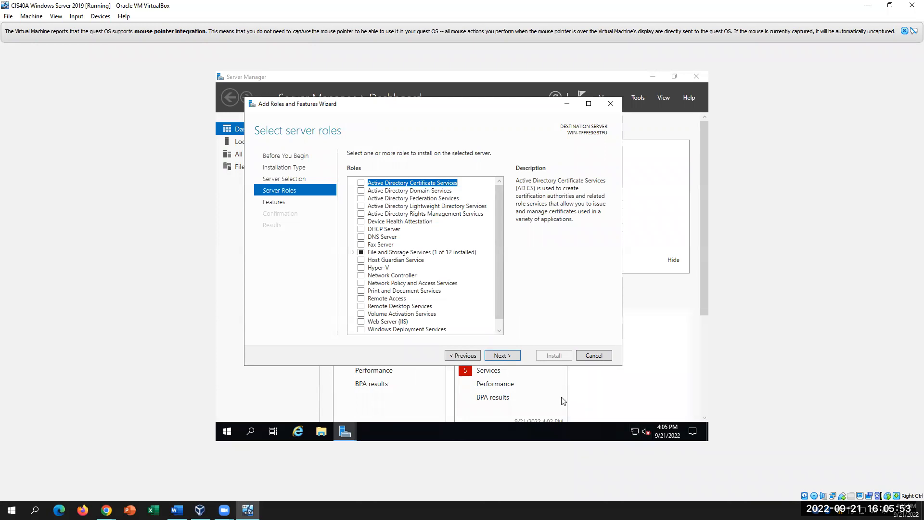
# - Bring up the Word handout and mark step 9 about adding the DNS Server role
pyautogui.click(176, 509)
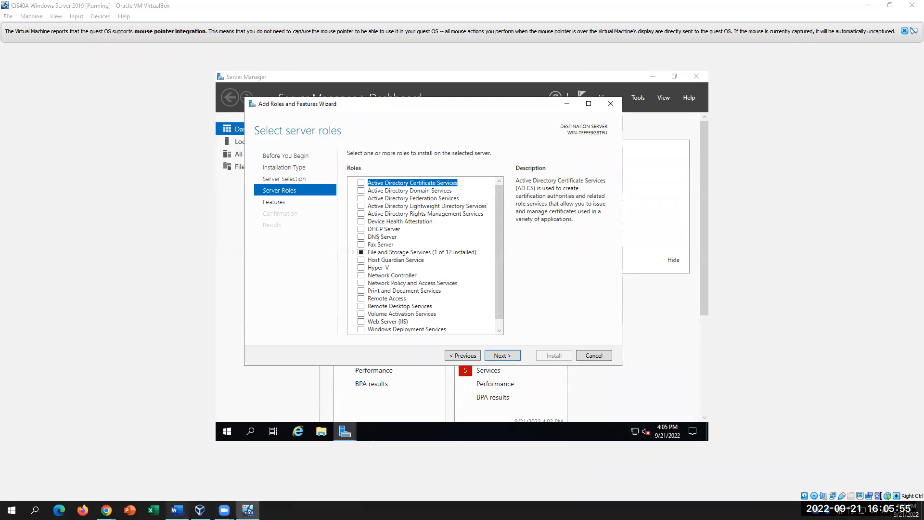
pyautogui.click(315, 306)
pyautogui.moveTo(331, 304); pyautogui.dragTo(344, 306)
pyautogui.click(344, 308)
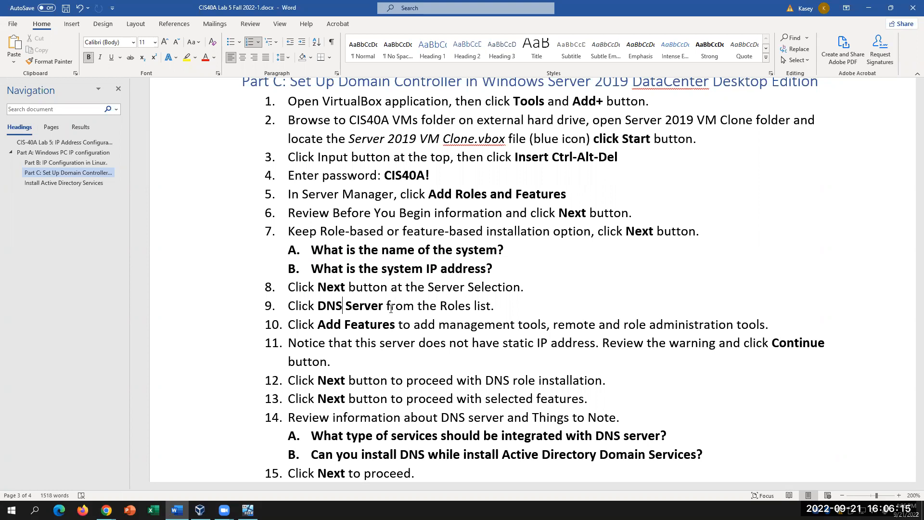
# - Review step 9 on DNS Server in the lab handout, then tick the DNS Server role in the wizard
pyautogui.moveTo(318, 306); pyautogui.dragTo(500, 308)
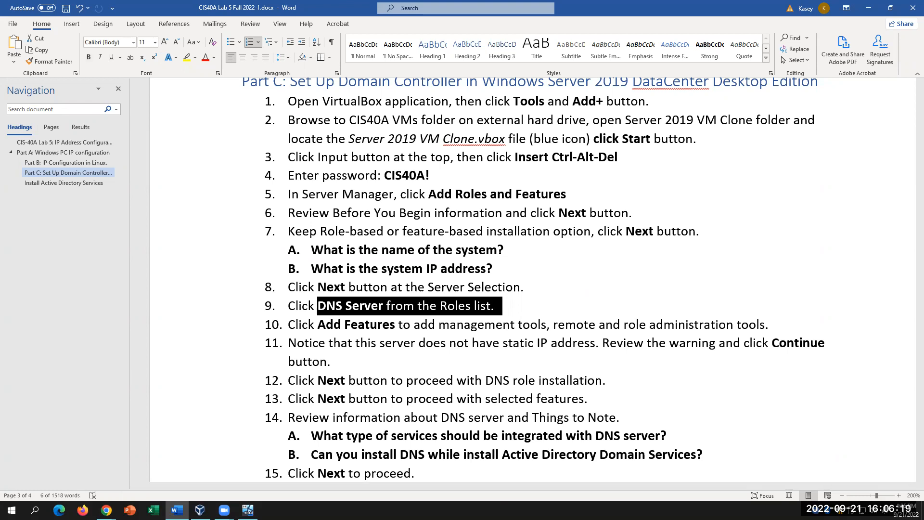
pyautogui.click(371, 307)
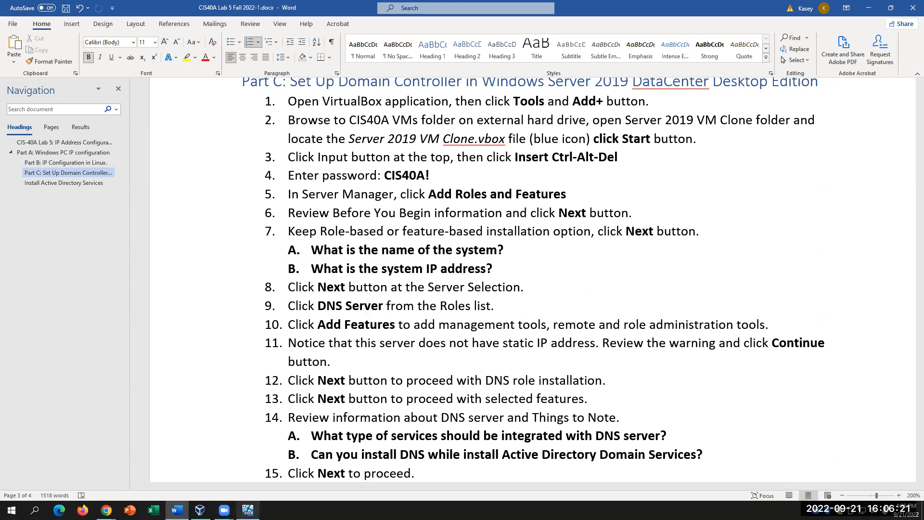
pyautogui.hotkey('alt', 'Tab')
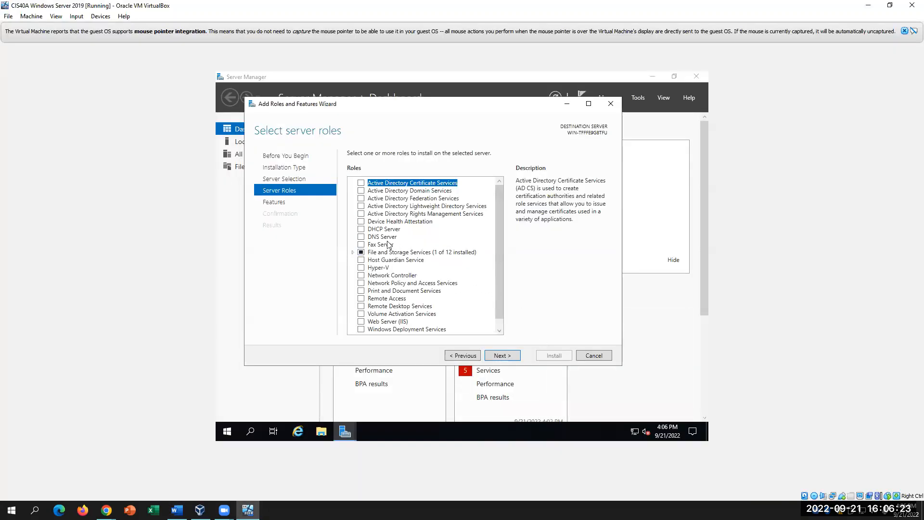
pyautogui.click(361, 237)
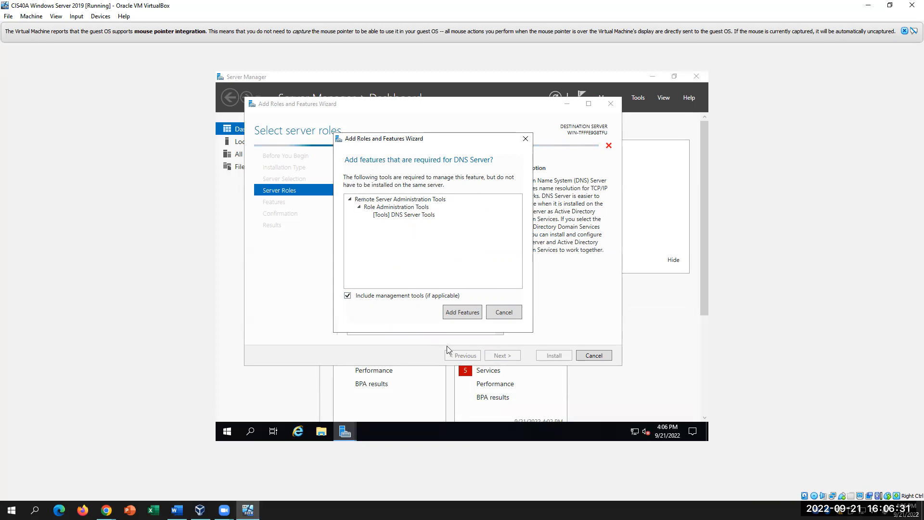
# - Add the DNS Server management tools and keep the DNS Server role despite the static IP warning
pyautogui.click(471, 316)
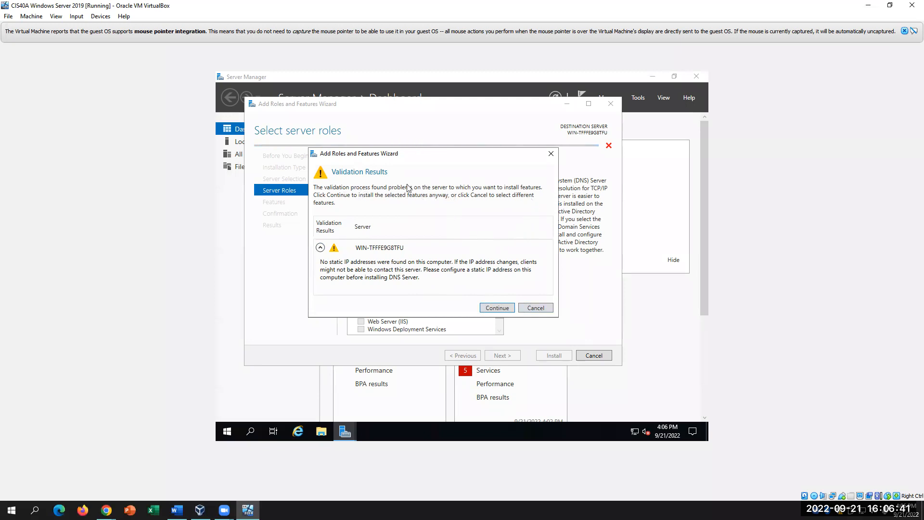
pyautogui.click(500, 310)
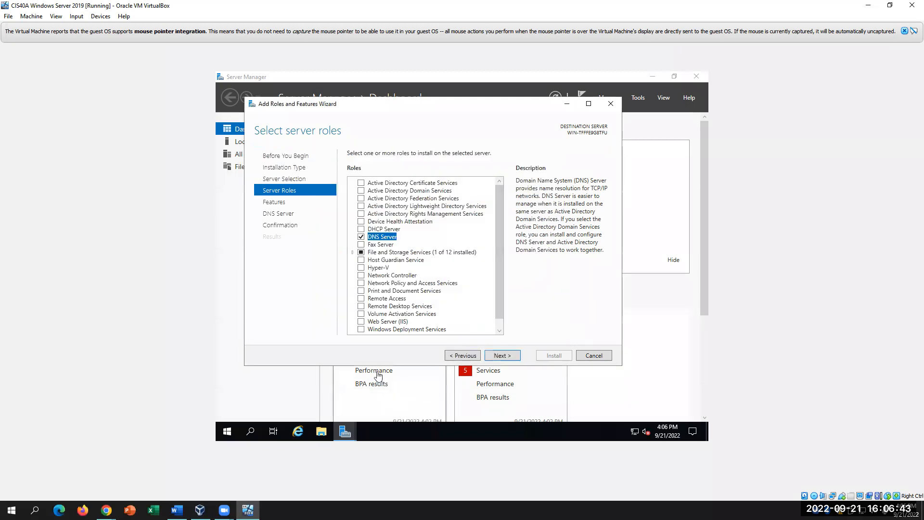
pyautogui.doubleClick(366, 252)
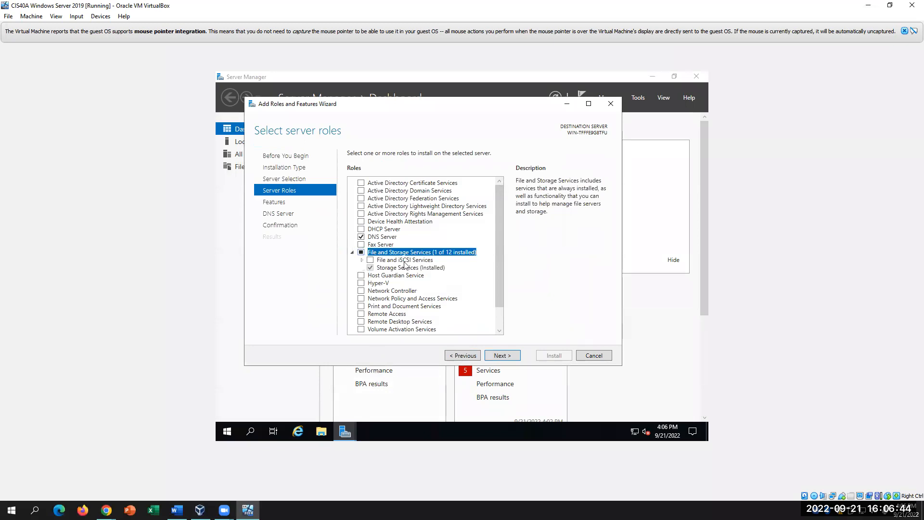
pyautogui.doubleClick(362, 253)
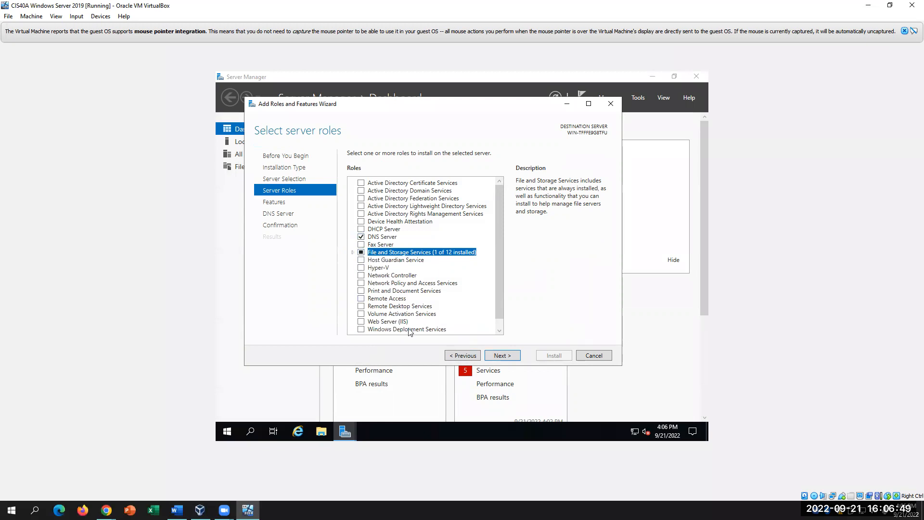
# - Return to the lab handout and place the cursor at the end of step 11
pyautogui.click(176, 510)
pyautogui.scroll(-2, 520, 390)
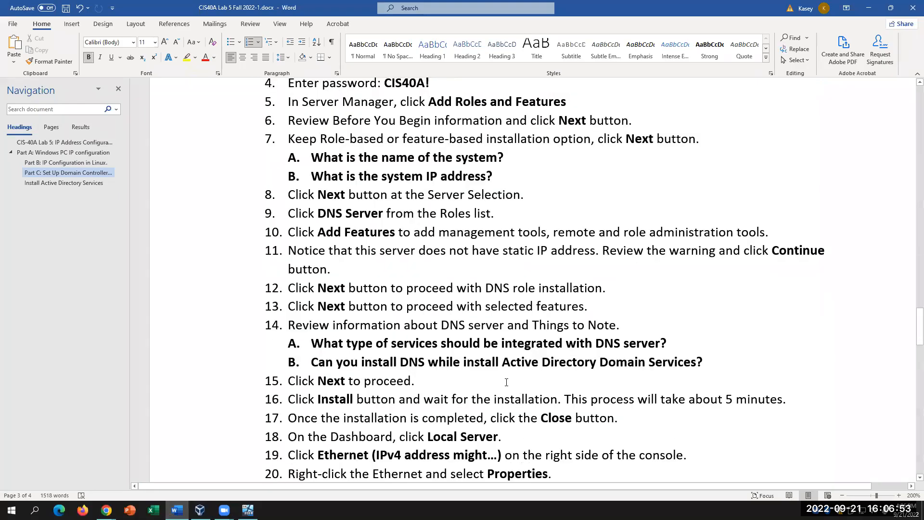
pyautogui.click(324, 268)
# - Advance the Add Roles wizard through the Select features page toward confirmation
pyautogui.click(247, 510)
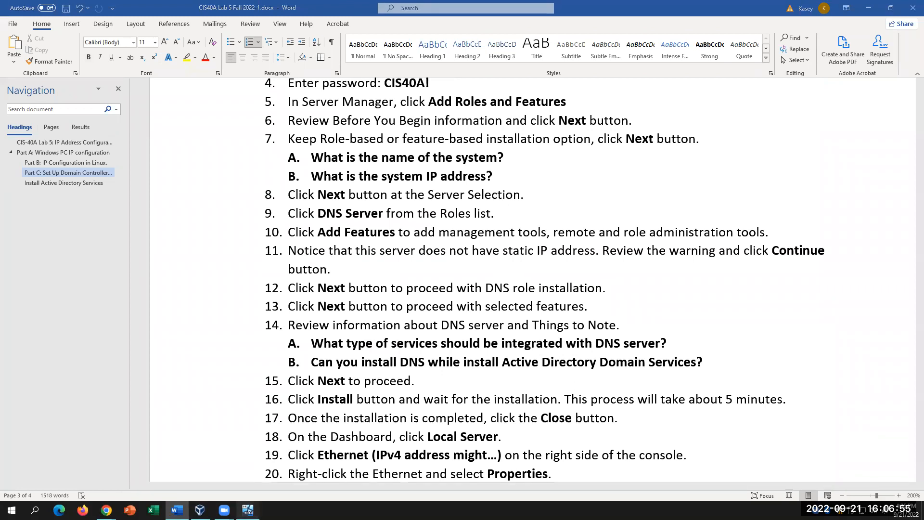
pyautogui.click(511, 356)
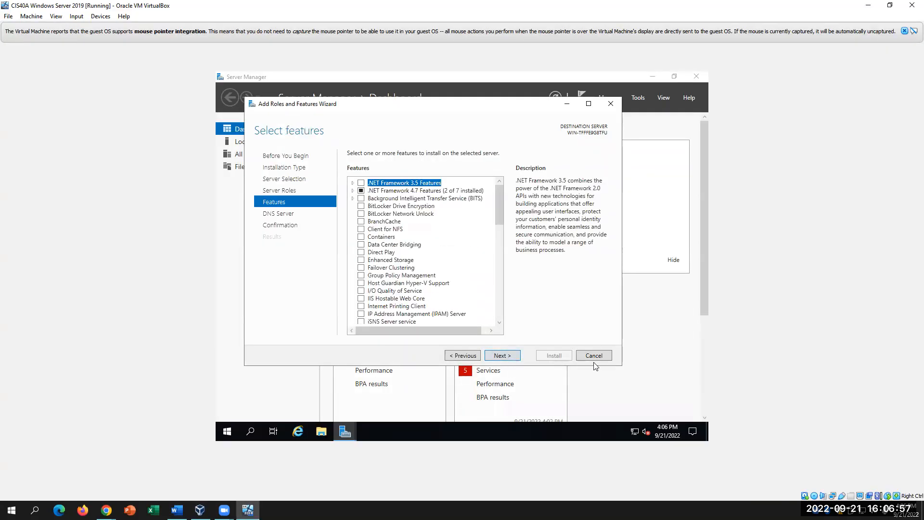
pyautogui.click(176, 510)
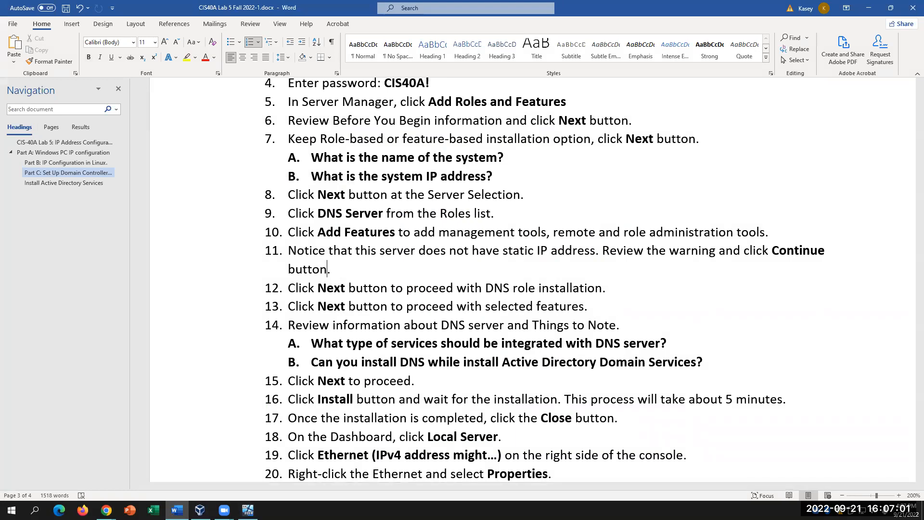
pyautogui.click(247, 510)
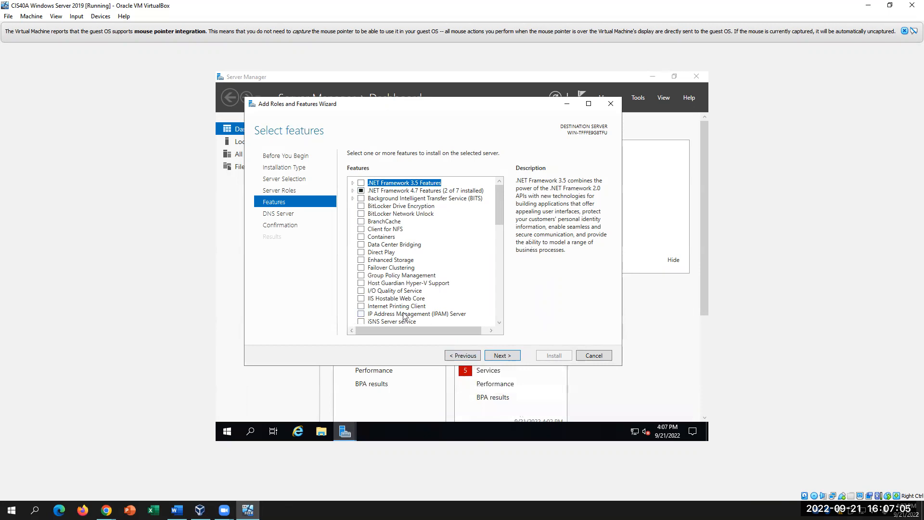
pyautogui.click(502, 355)
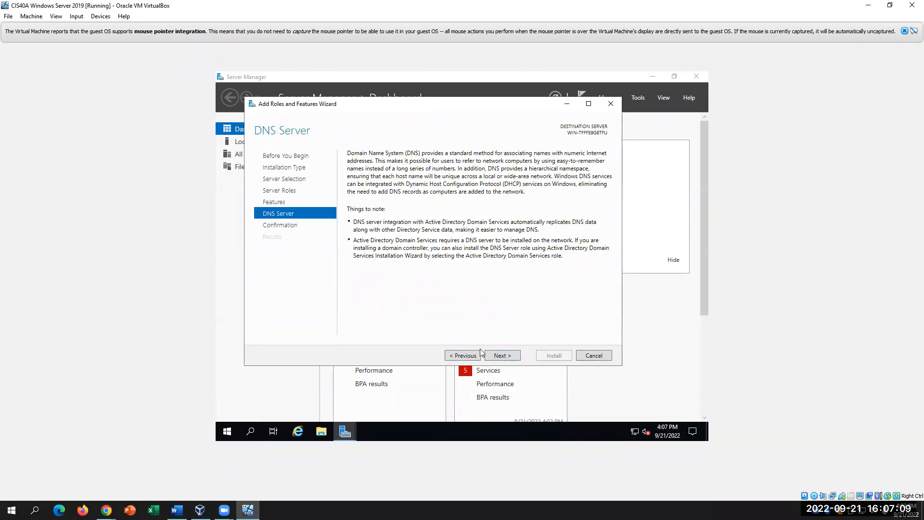
pyautogui.click(502, 355)
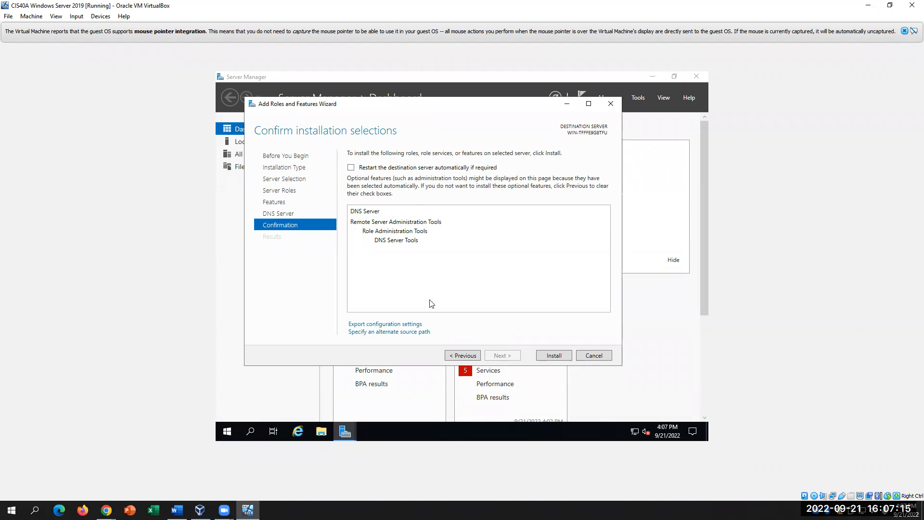
# - Step the wizard back to its DNS Server page, then place the cursor in step 13 of the handout
pyautogui.click(177, 509)
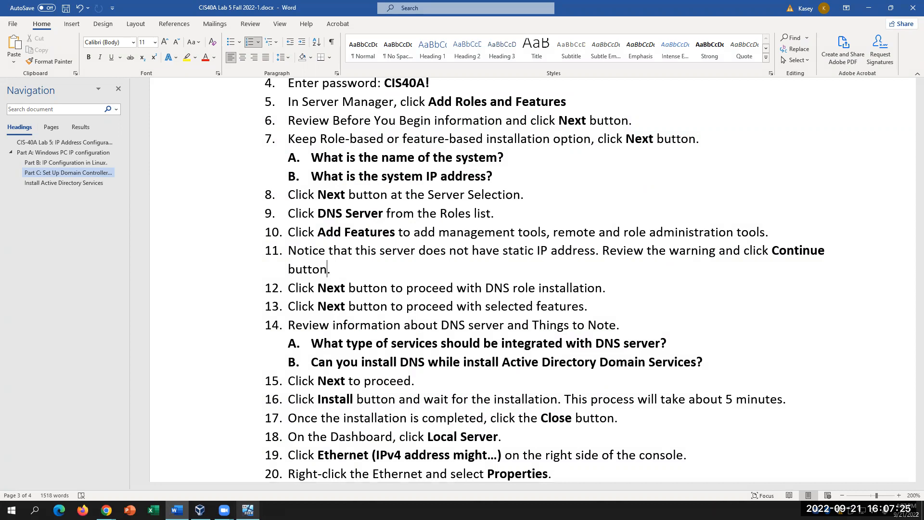
pyautogui.hotkey('alt', 'Tab')
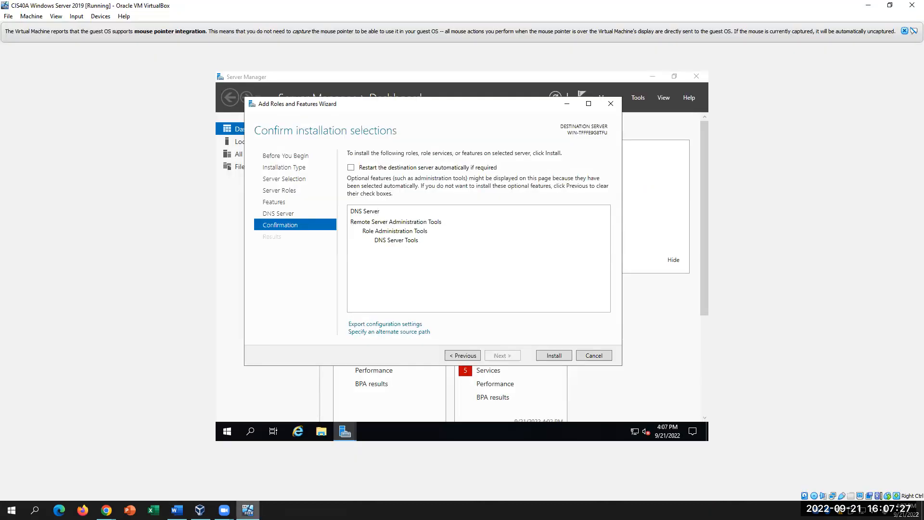
pyautogui.click(476, 356)
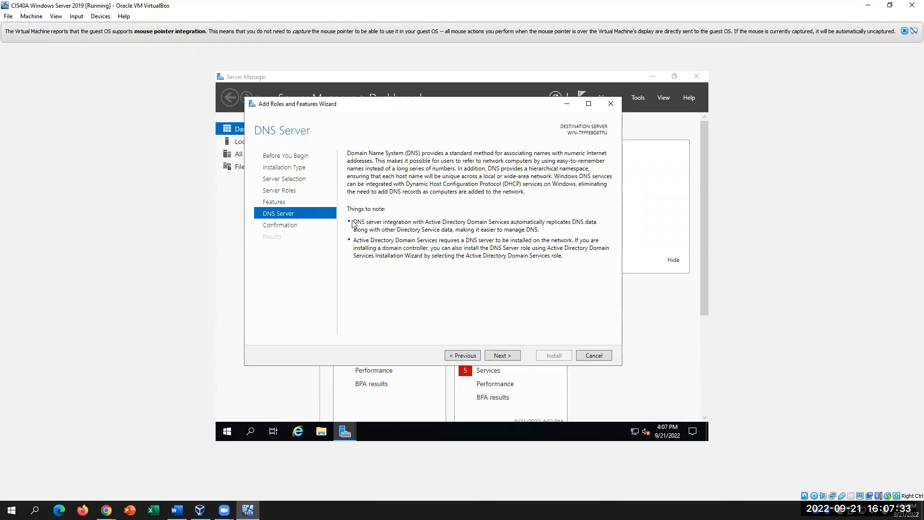
pyautogui.moveTo(345, 431)
pyautogui.click(177, 510)
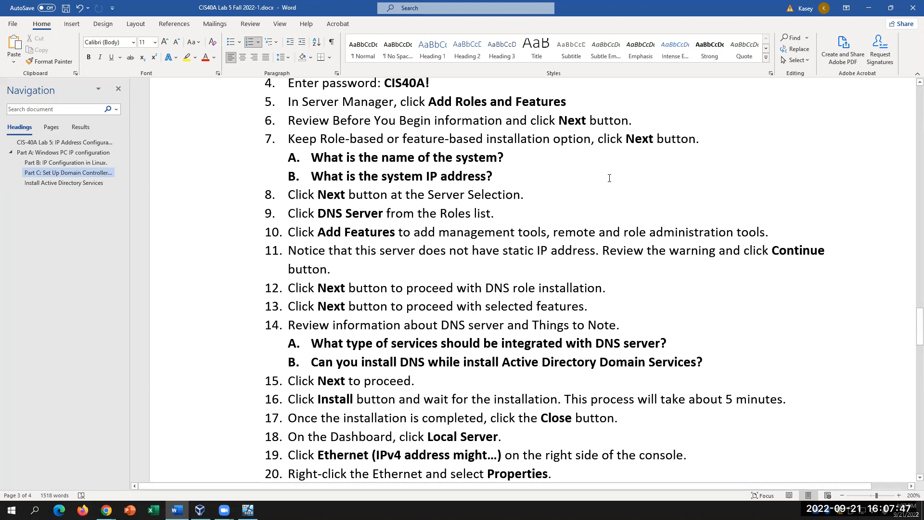
pyautogui.click(406, 306)
# - Read the lab's DNS steps around question 14A, glance at the VM, and return to Word
pyautogui.scroll(1, 519, 342)
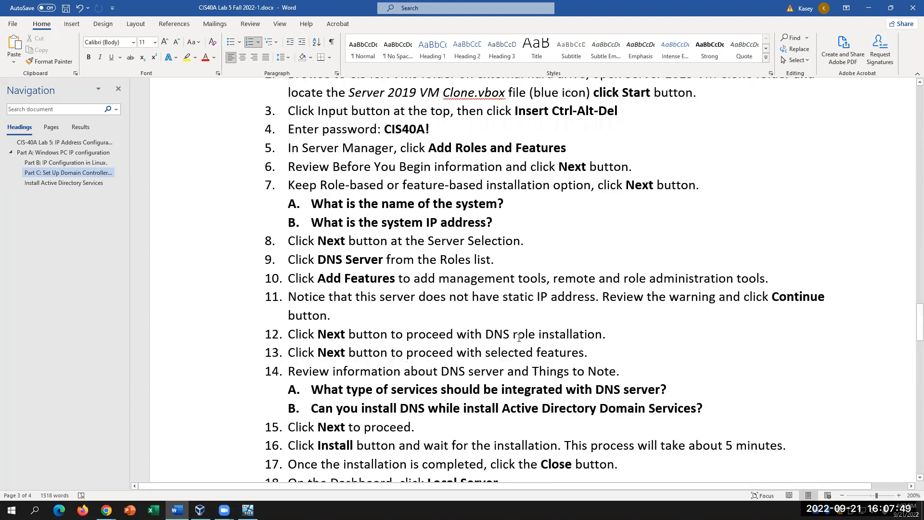
pyautogui.scroll(-3, 518, 337)
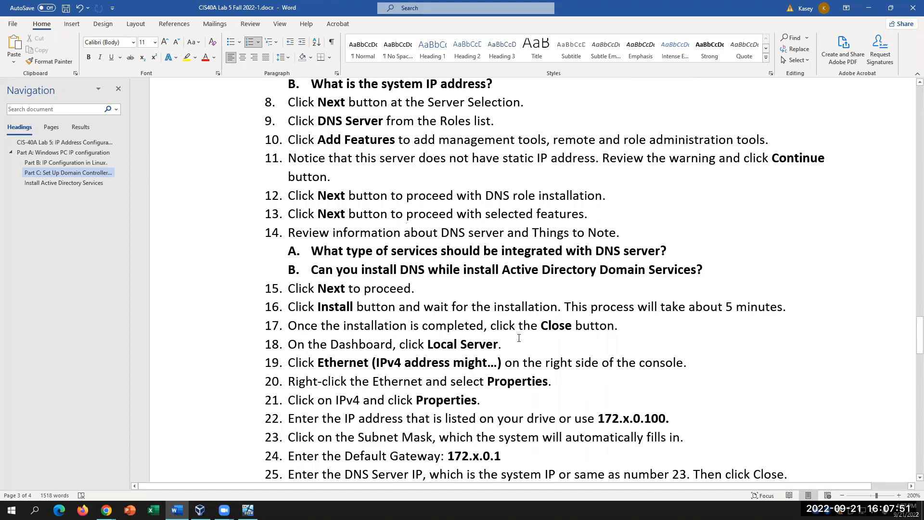
pyautogui.scroll(1, 519, 337)
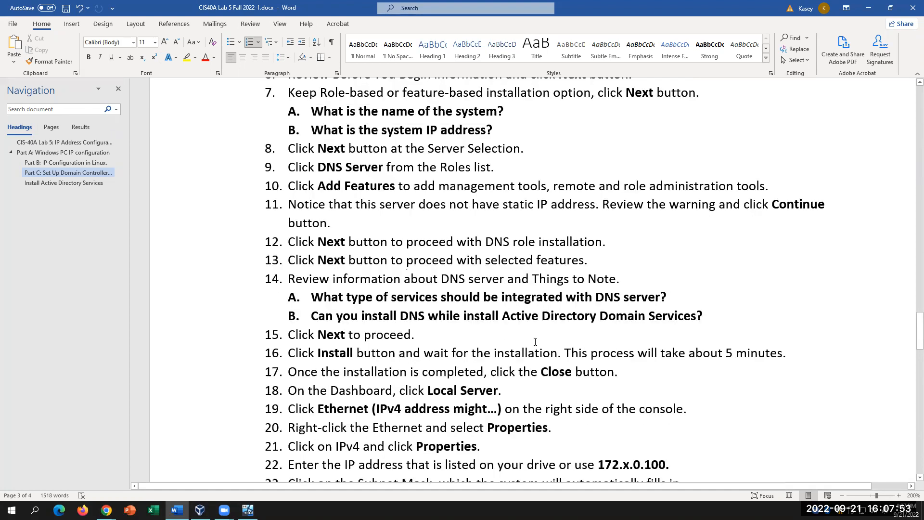
pyautogui.click(443, 296)
pyautogui.scroll(1, 485, 299)
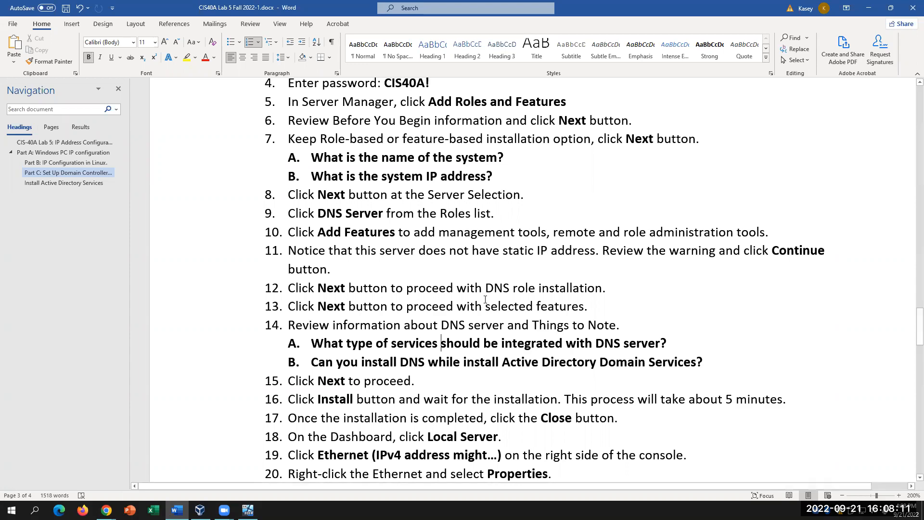
pyautogui.hotkey('alt', 'Tab')
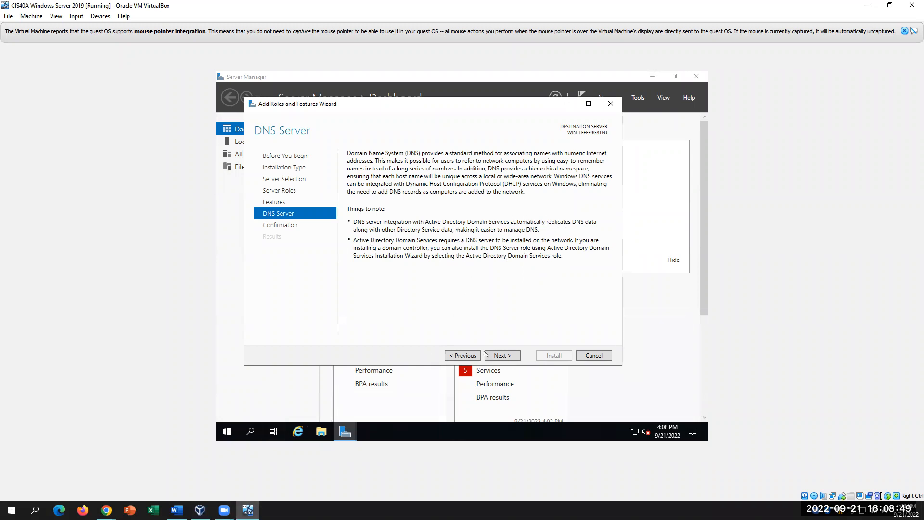
pyautogui.click(177, 509)
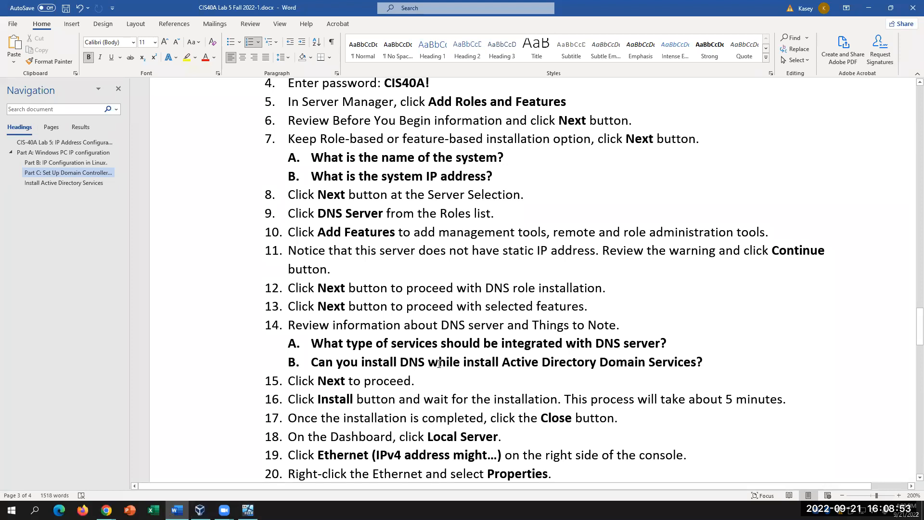
# - Place the cursor at the end of question 14B while checking the wizard's DNS Server page
pyautogui.click(516, 364)
pyautogui.click(725, 358)
pyautogui.click(248, 510)
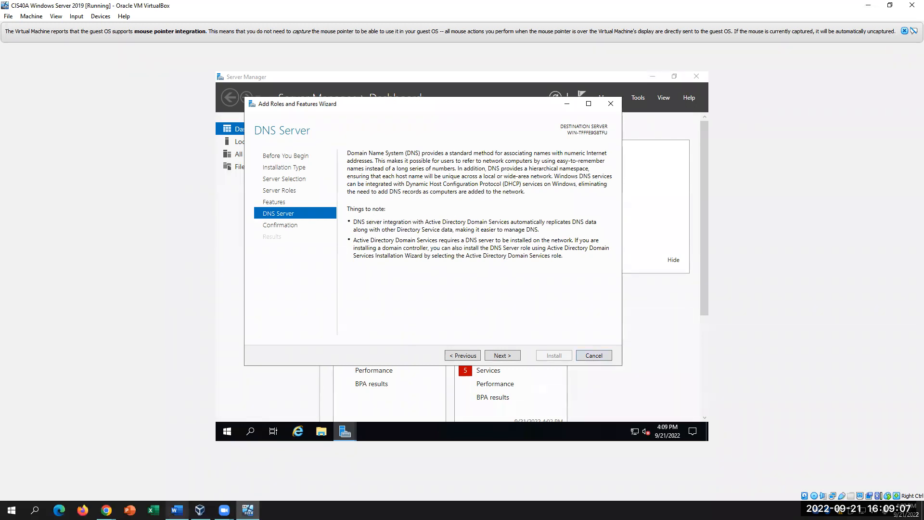
pyautogui.click(177, 510)
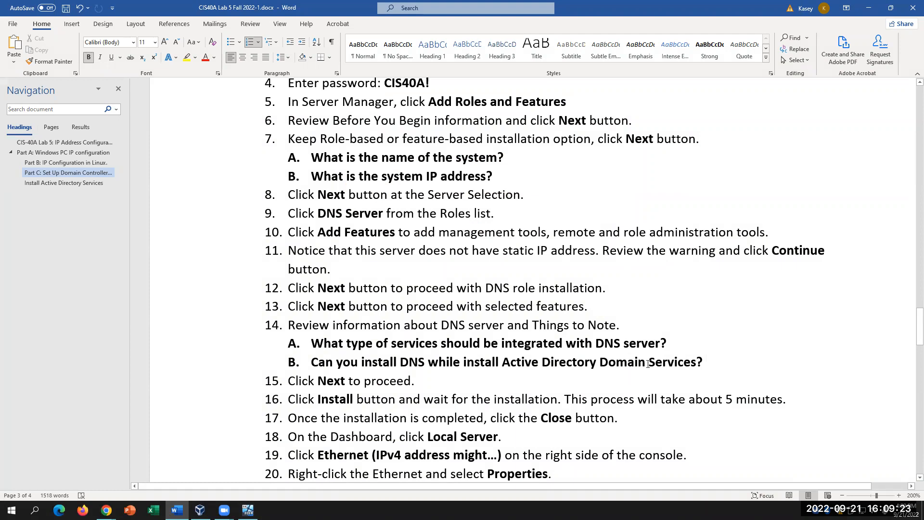
pyautogui.click(247, 510)
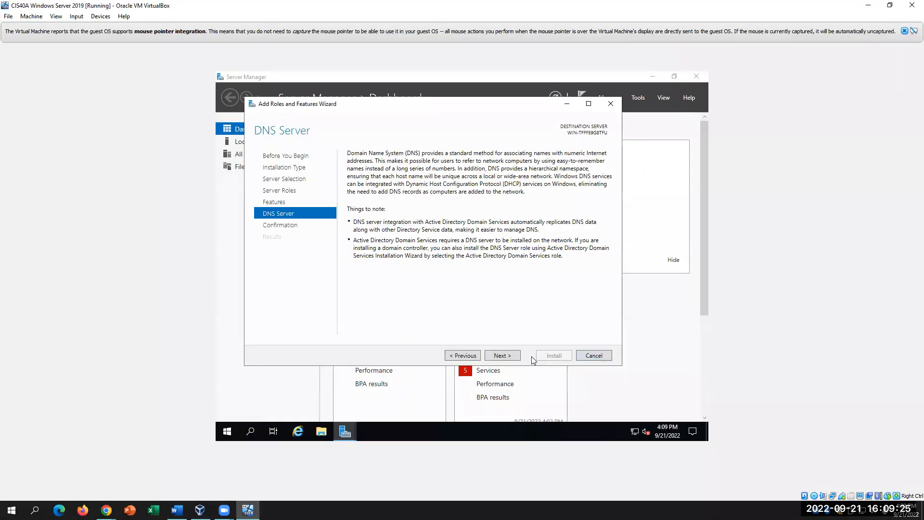
# - Advance the wizard to Confirm installation selections and start installing the DNS Server role
pyautogui.click(508, 356)
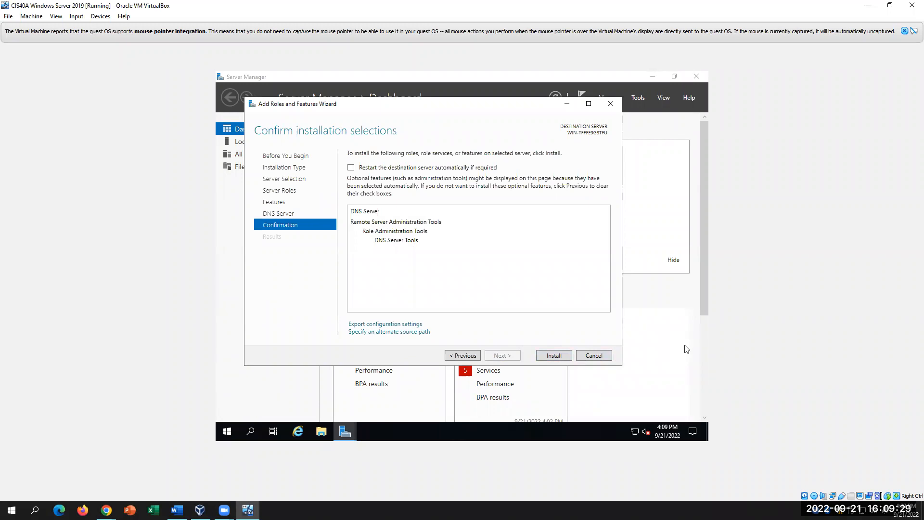
pyautogui.click(176, 510)
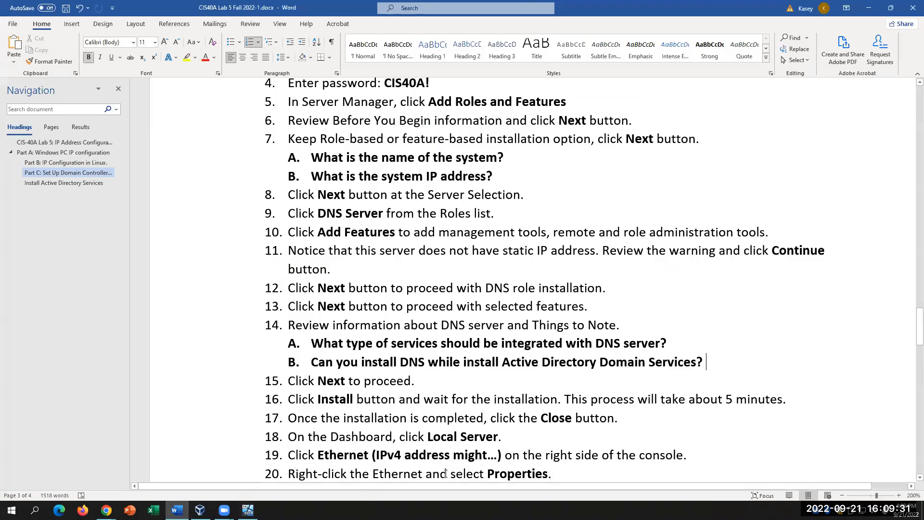
pyautogui.scroll(-1, 572, 440)
pyautogui.click(247, 510)
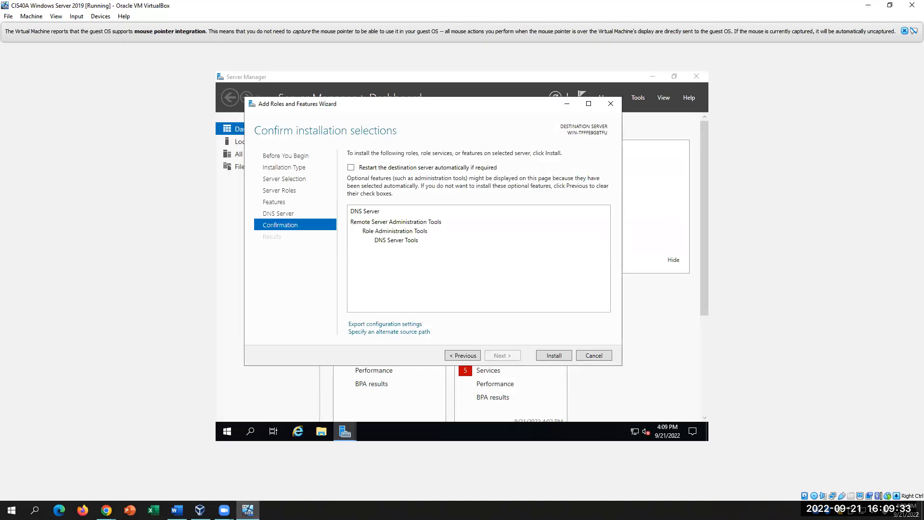
pyautogui.click(556, 358)
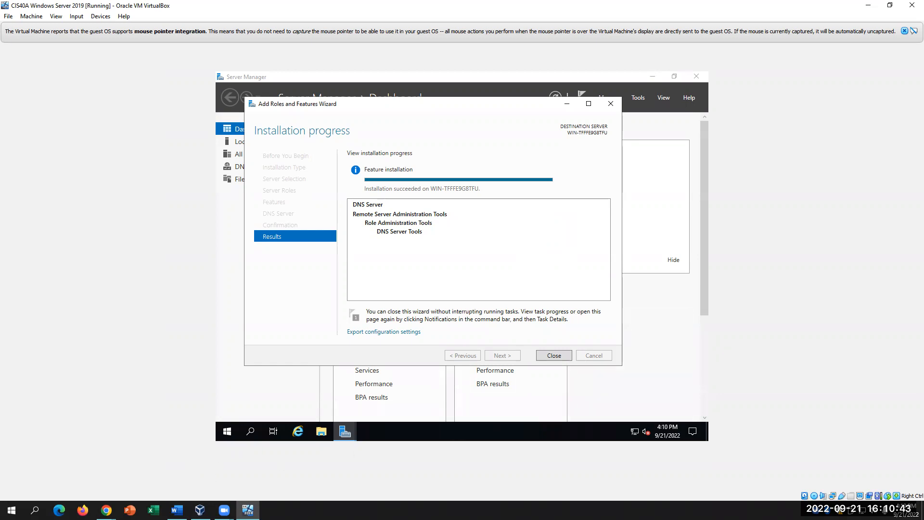
# - Scroll the lab handout down to the static IPv4 and DNS Manager steps
pyautogui.scroll(-1, 382, 395)
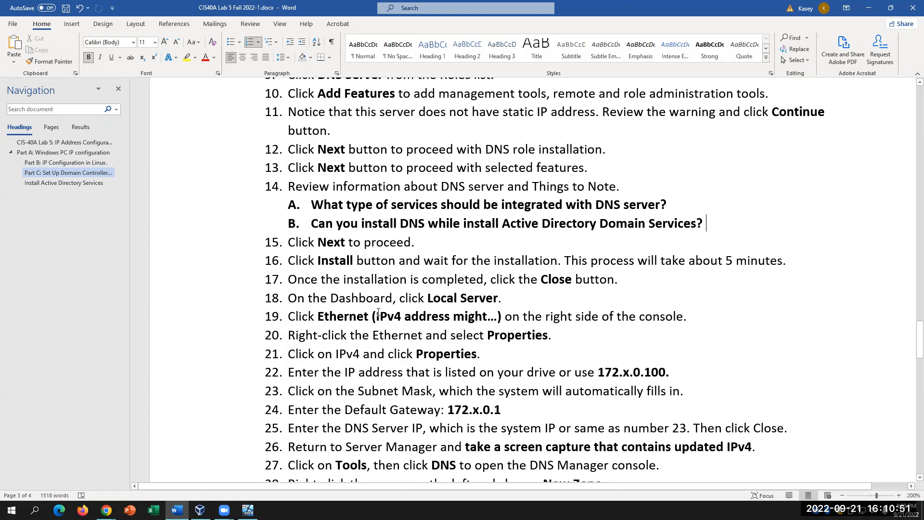
# - Select the 172.x.0.100 IP address in step 22 and read ahead to the end of step 26
pyautogui.moveTo(697, 376); pyautogui.dragTo(597, 374)
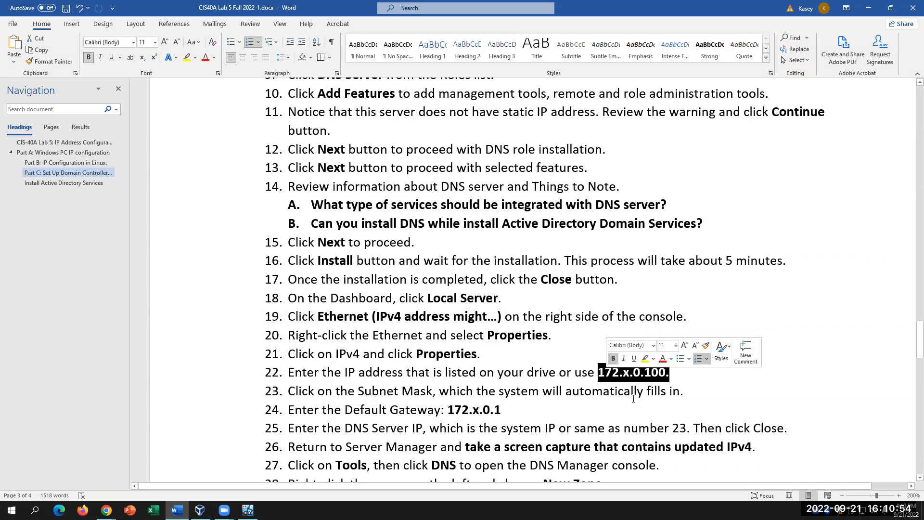
pyautogui.click(558, 412)
pyautogui.scroll(-3, 626, 452)
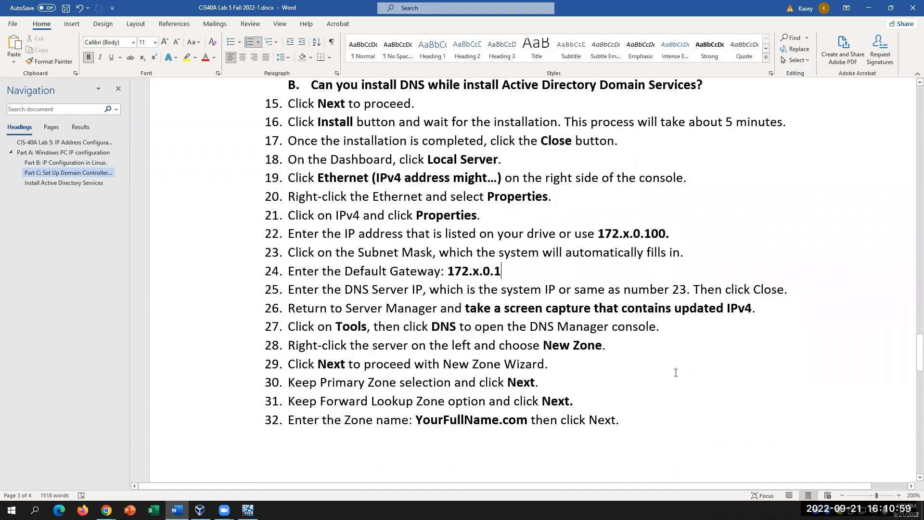
pyautogui.click(768, 300)
# - Return to the virtual machine and close the finished Add Roles and Features wizard
pyautogui.moveTo(248, 509)
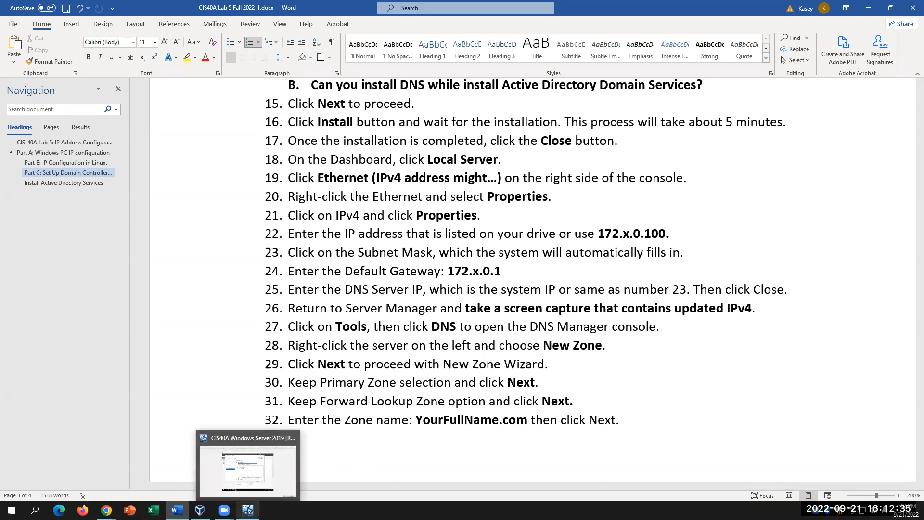
pyautogui.click(248, 469)
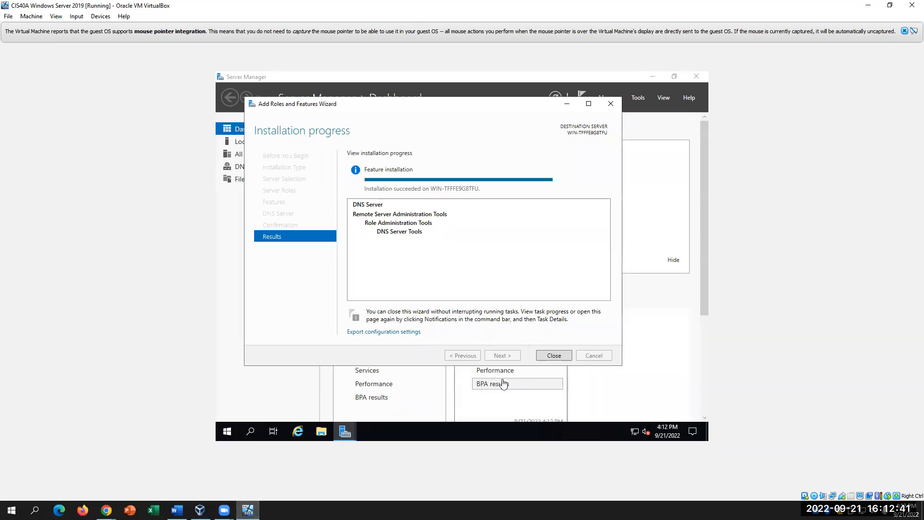
pyautogui.click(553, 355)
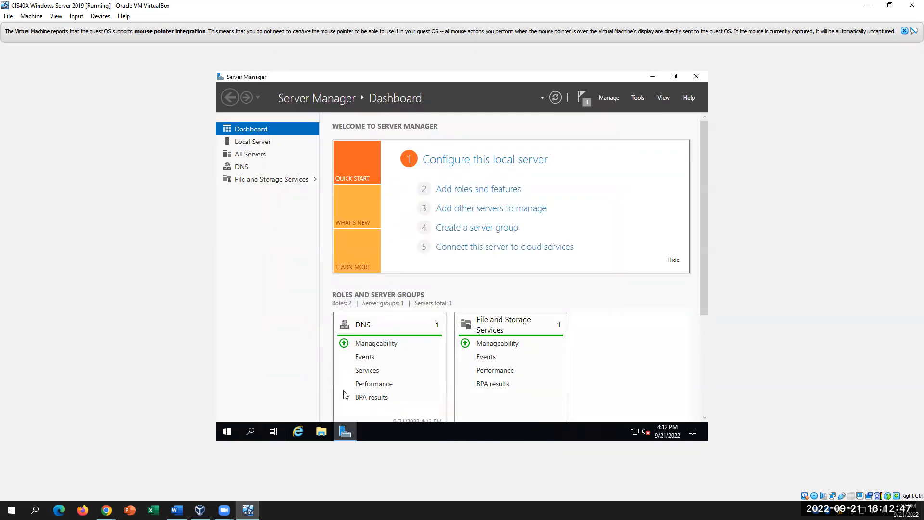
# - Open Server Manager's Local Server page, checking the lab's next step in Word in between
pyautogui.click(177, 510)
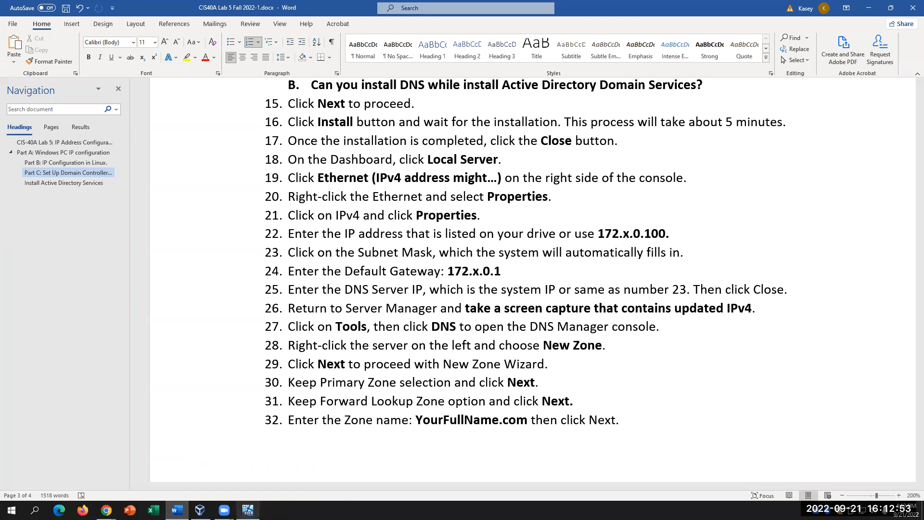
pyautogui.click(248, 510)
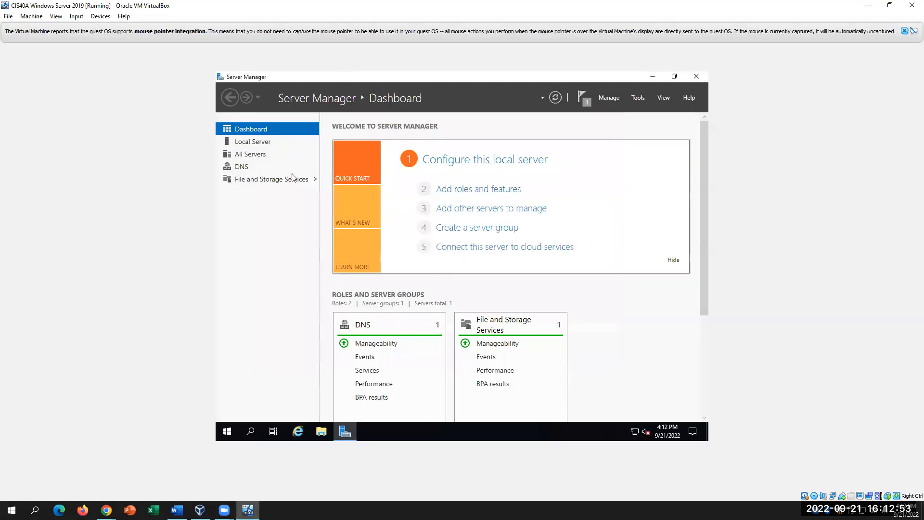
pyautogui.click(256, 143)
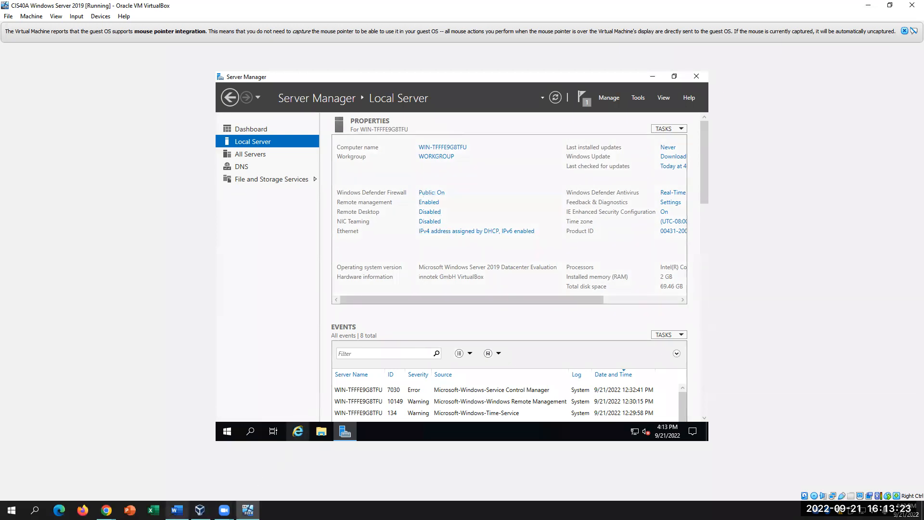
pyautogui.click(177, 510)
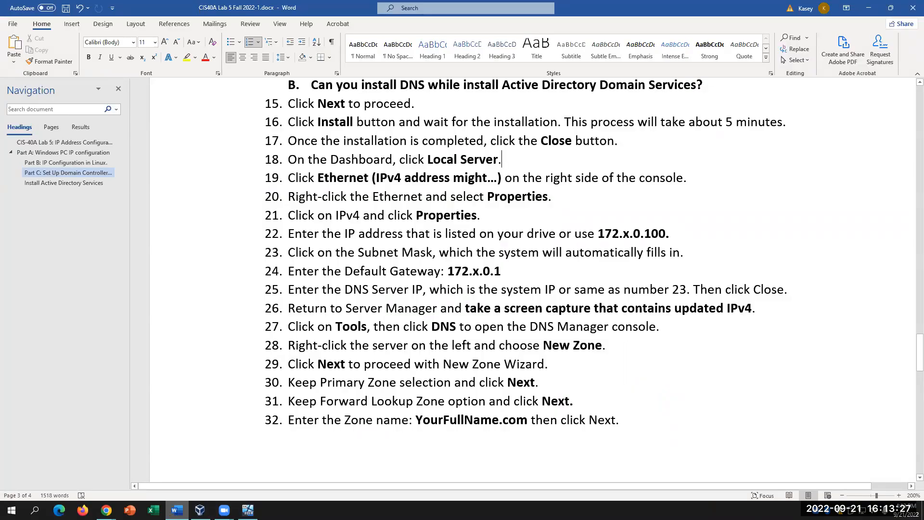
pyautogui.click(248, 510)
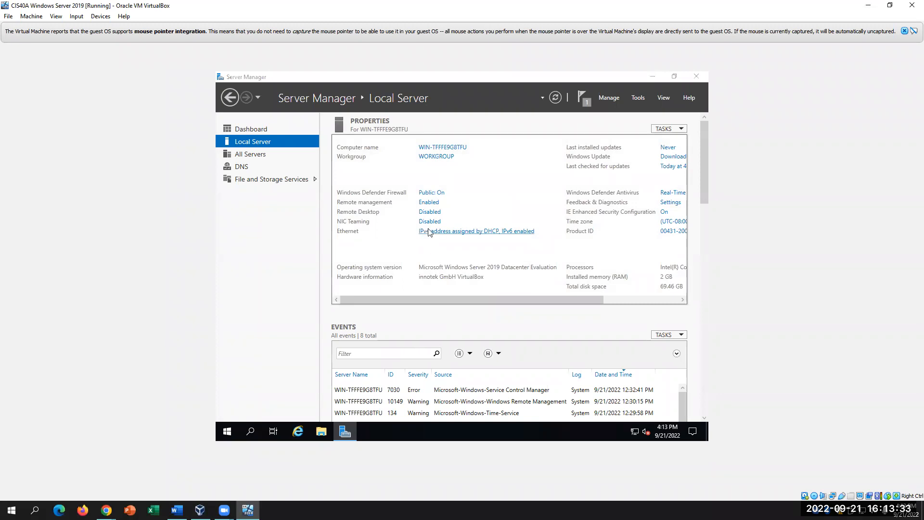
# - Open the Ethernet adapter's Properties window from Local Server's network connections
pyautogui.click(429, 232)
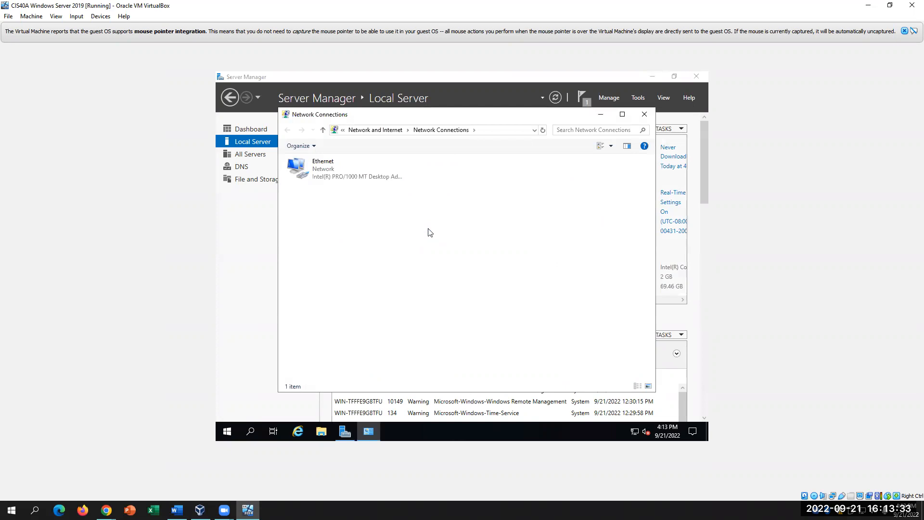
pyautogui.rightClick(336, 165)
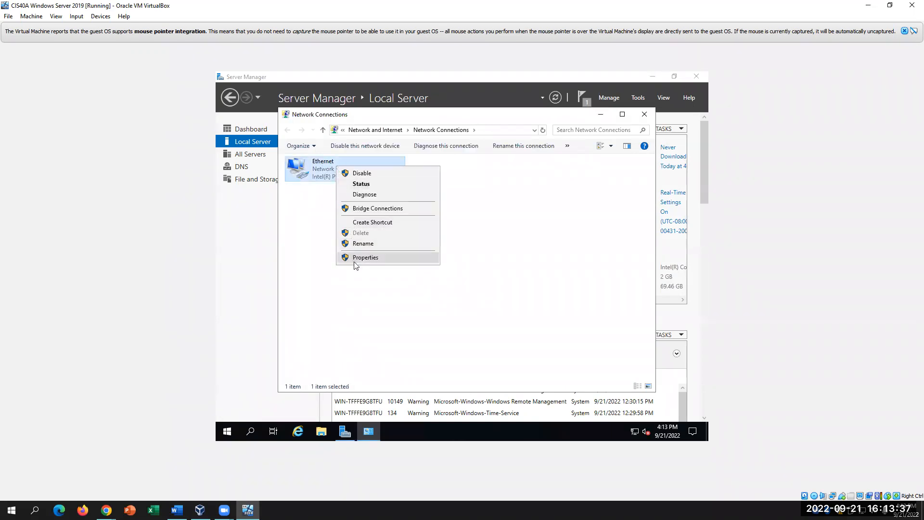
pyautogui.click(365, 257)
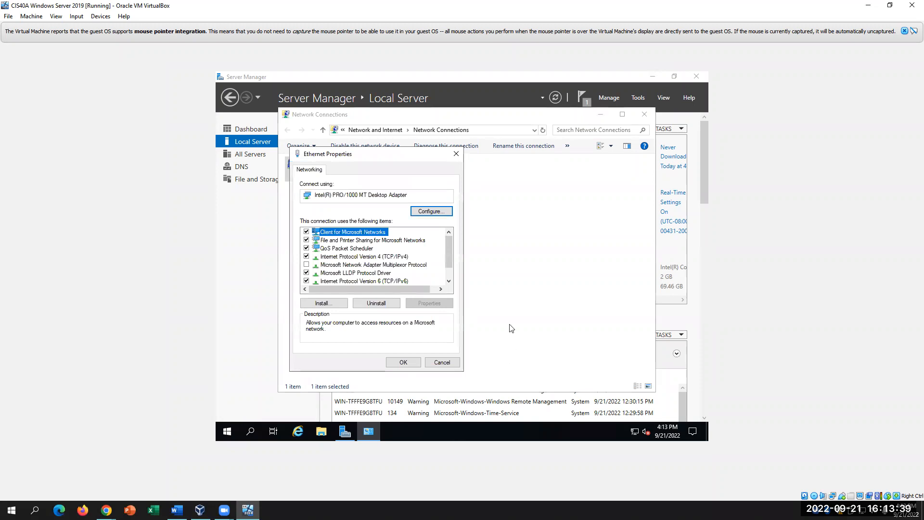
pyautogui.moveTo(402, 159); pyautogui.dragTo(591, 164)
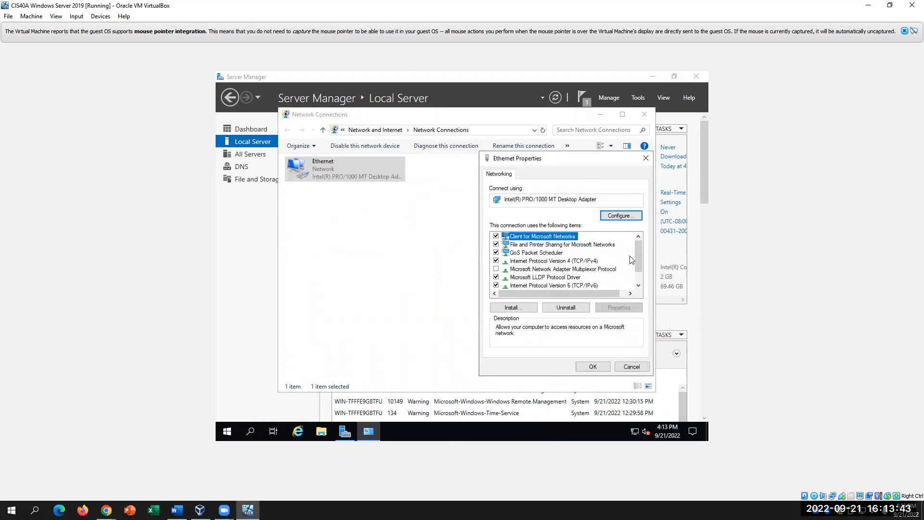
pyautogui.moveTo(637, 253); pyautogui.dragTo(634, 264)
# - Open the Internet Protocol Version 4 (TCP/IPv4) properties and choose a manually assigned IP address
pyautogui.click(575, 244)
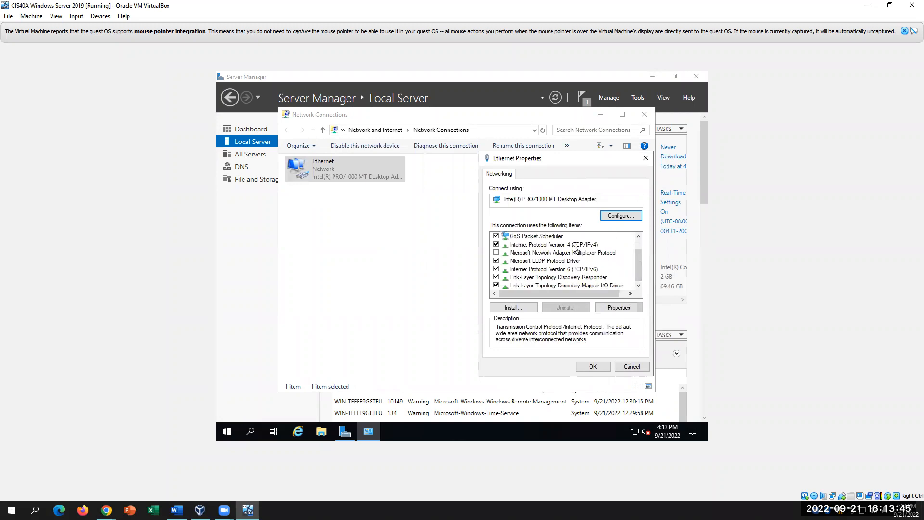
pyautogui.click(619, 307)
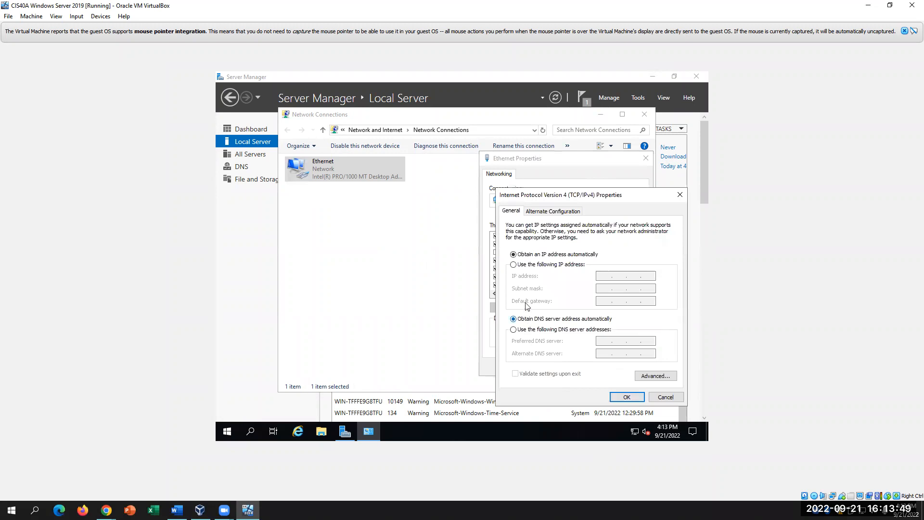
pyautogui.click(513, 264)
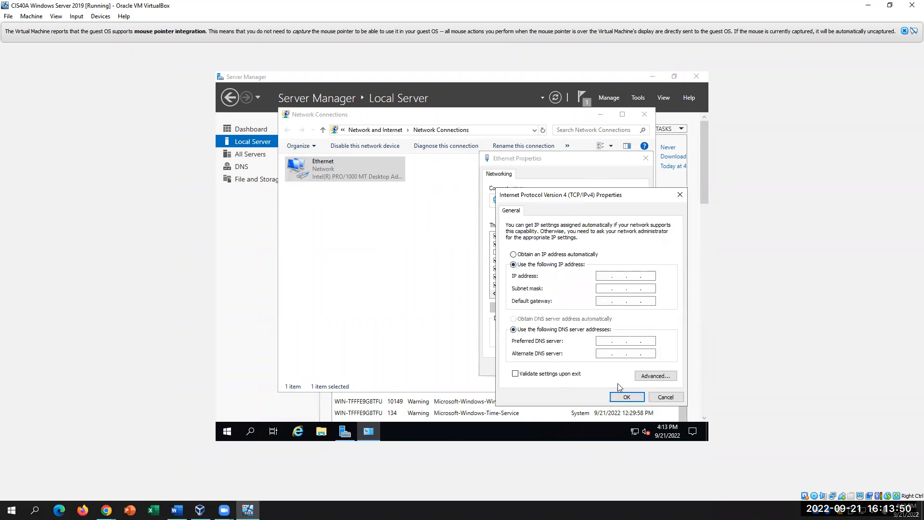
# - Enter IP 172.60.0.102, mask 255.255.0.0, gateway 172.60.0.1 and preferred DNS 172.60.0.102, then click OK
pyautogui.click(606, 275)
pyautogui.write('172.60.0.102')
pyautogui.press('Tab')
pyautogui.click(605, 302)
pyautogui.write('172.60.0.10')
pyautogui.press('BackSpace')
pyautogui.doubleClick(648, 276)
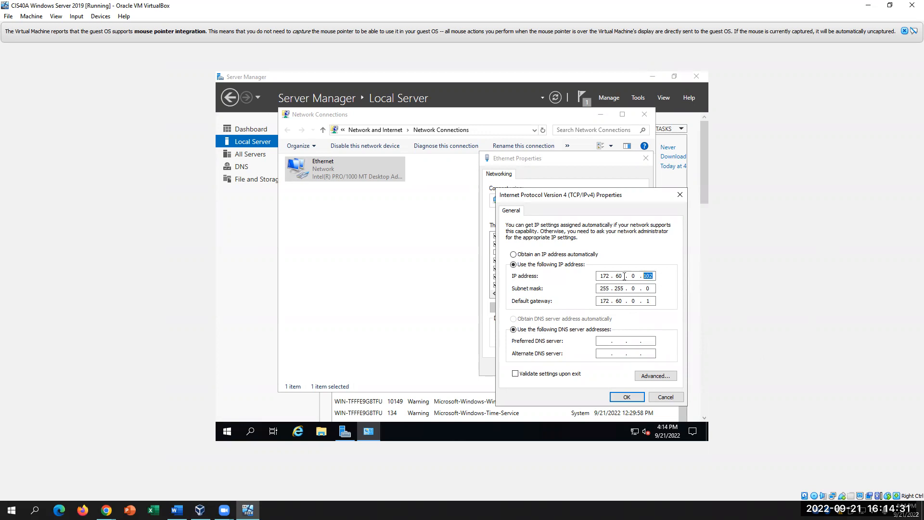
pyautogui.click(606, 340)
pyautogui.write('172 . 60 . 0 . 102')
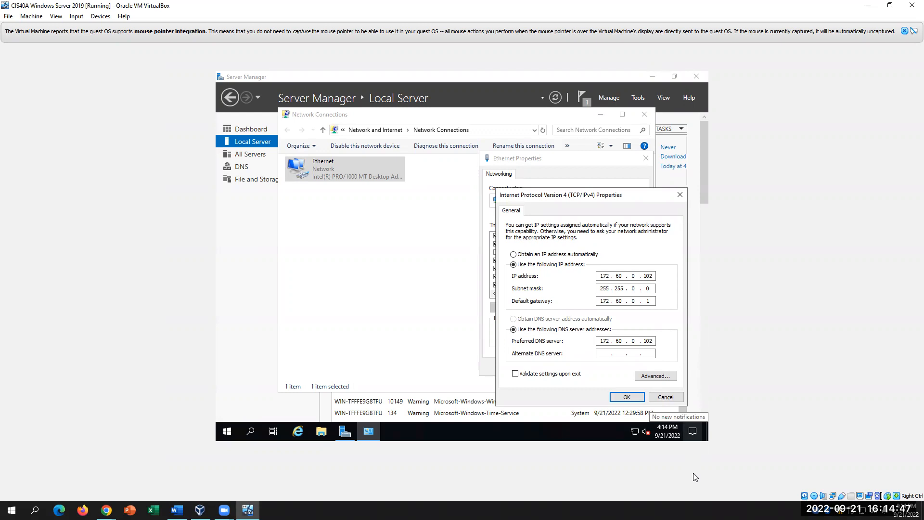
pyautogui.click(632, 401)
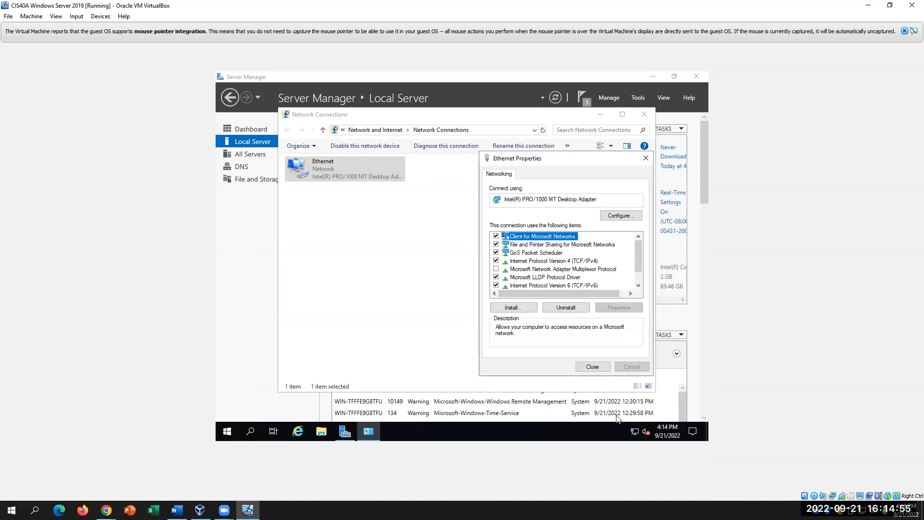
# - Check lab step 26, then inspect the Ethernet adapter's TCP/IPv6 settings
pyautogui.click(176, 510)
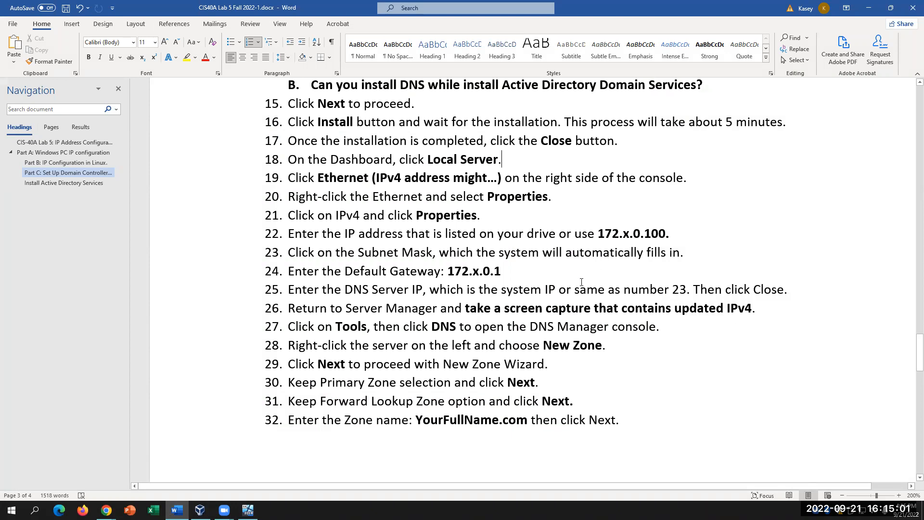
pyautogui.moveTo(757, 308); pyautogui.dragTo(504, 308)
pyautogui.click(247, 510)
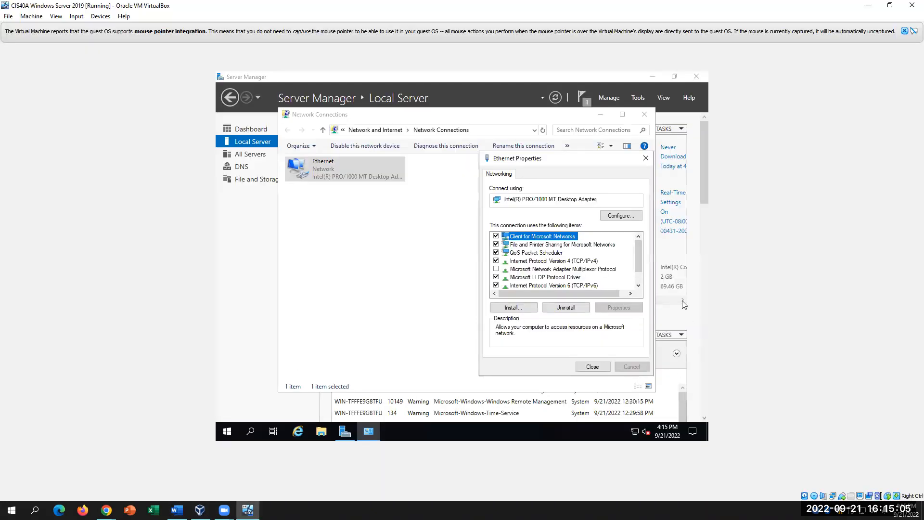
pyautogui.click(581, 285)
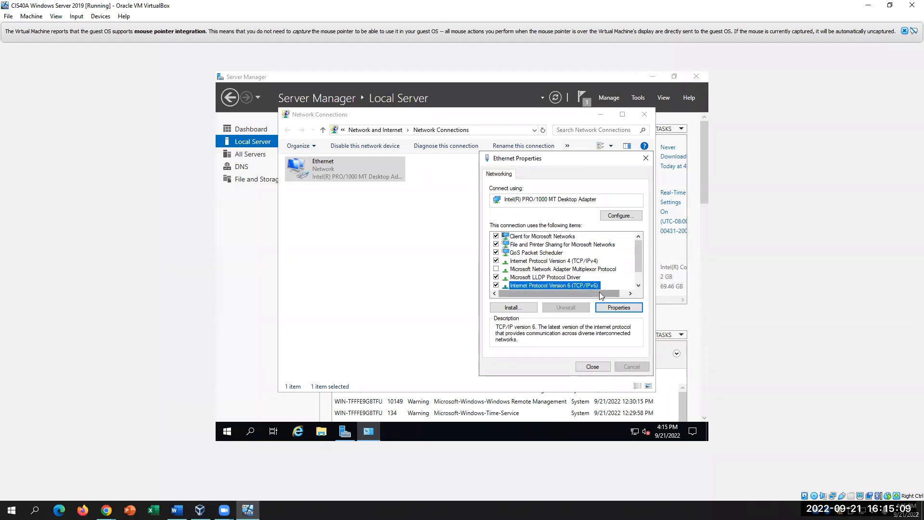
pyautogui.click(618, 307)
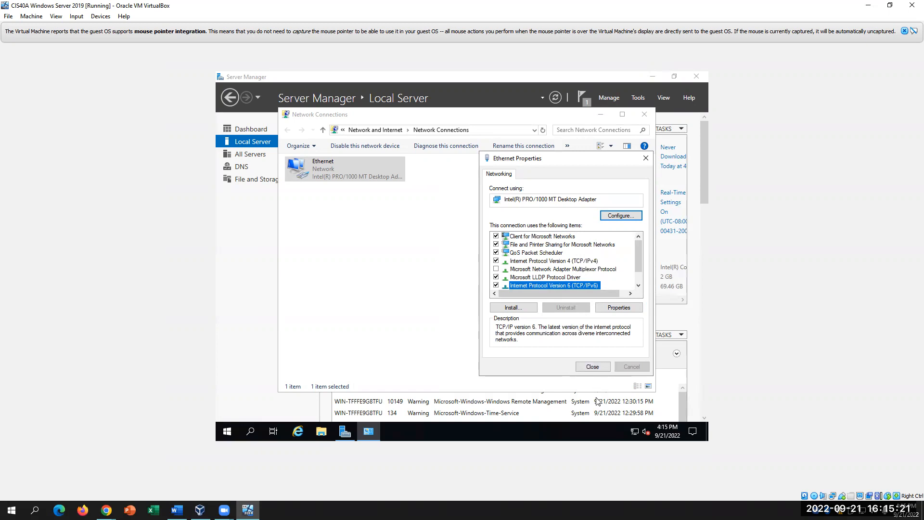
# - Close Ethernet Properties and refresh Local Server so Ethernet shows 172.60.0.102
pyautogui.click(596, 365)
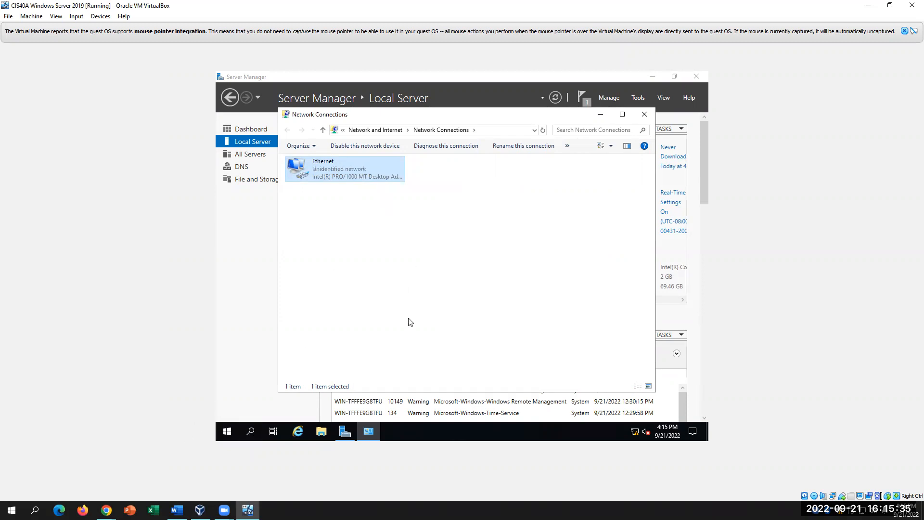
pyautogui.click(240, 285)
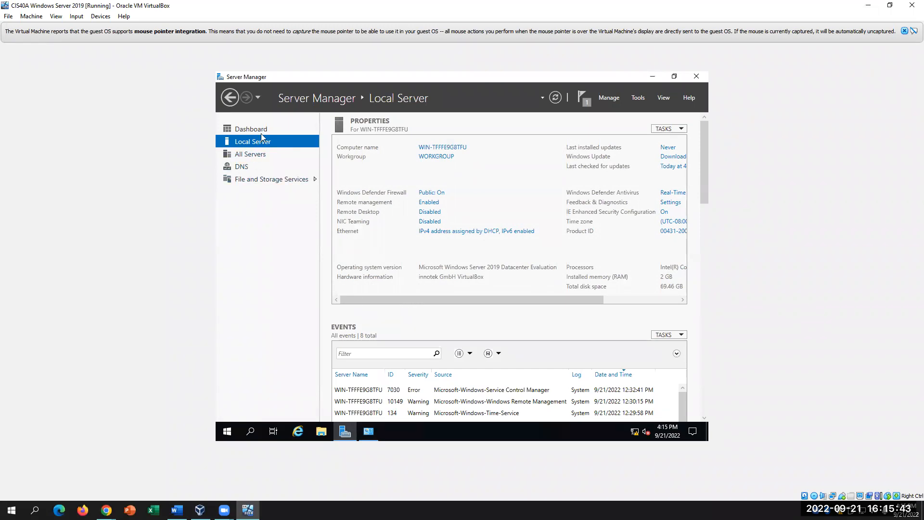
pyautogui.click(228, 128)
pyautogui.click(252, 141)
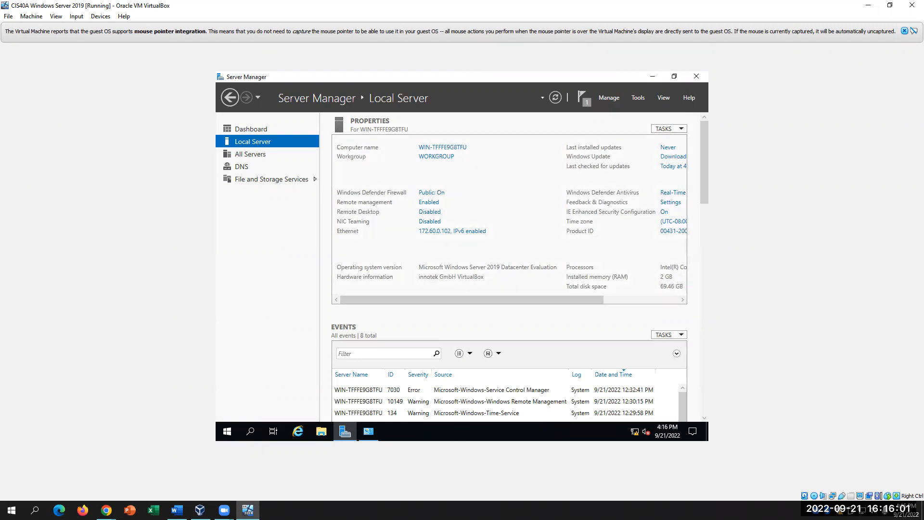
pyautogui.click(176, 510)
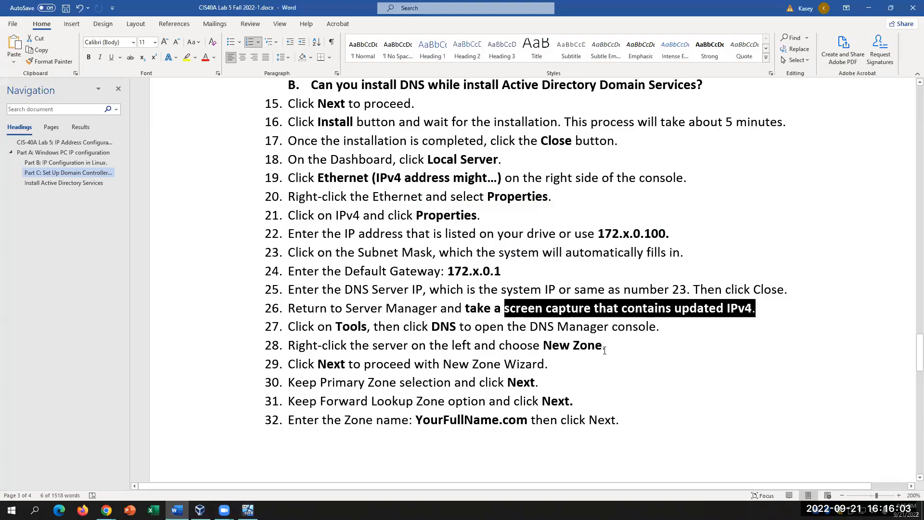
# - Launch the DNS Manager console from Server Manager's Tools menu
pyautogui.click(785, 317)
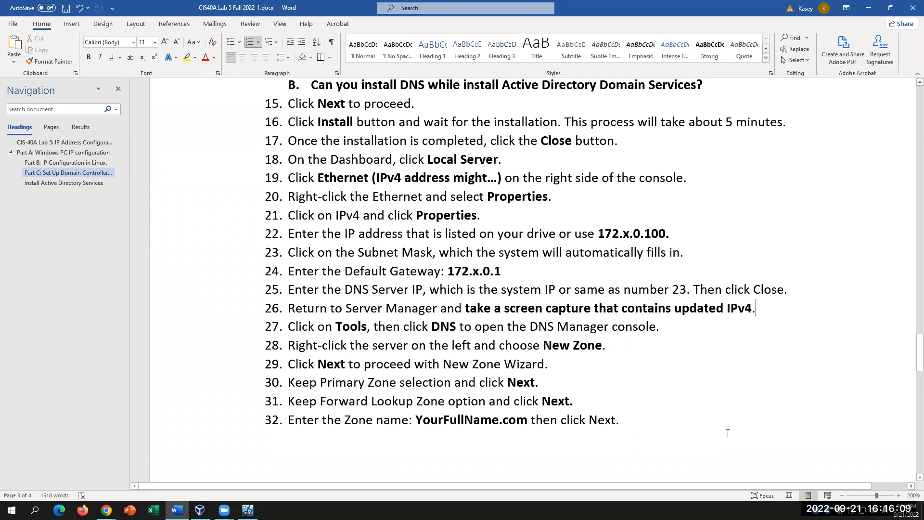
pyautogui.hotkey('alt', 'Tab')
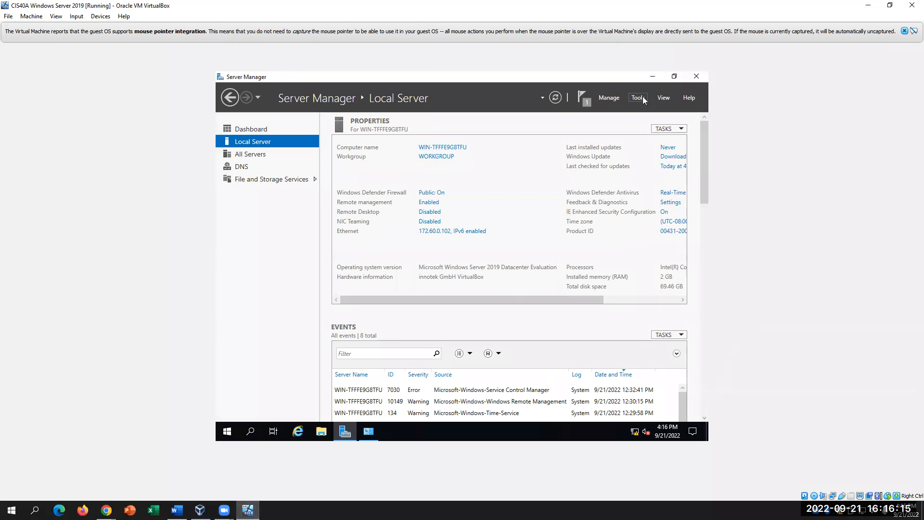
pyautogui.click(640, 98)
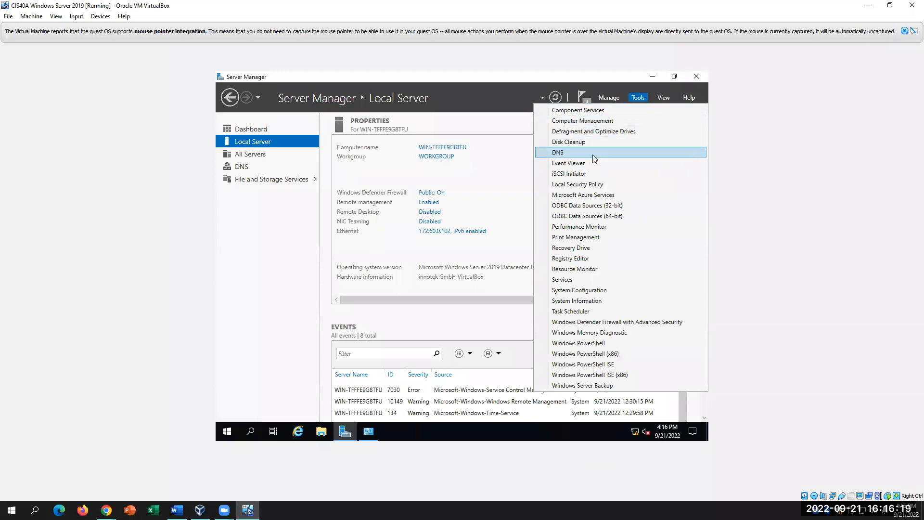
pyautogui.click(176, 510)
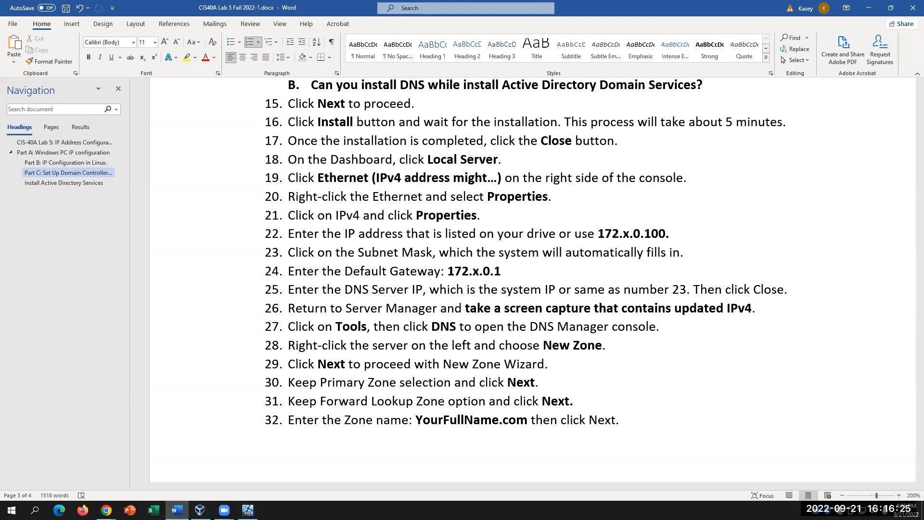
pyautogui.click(247, 510)
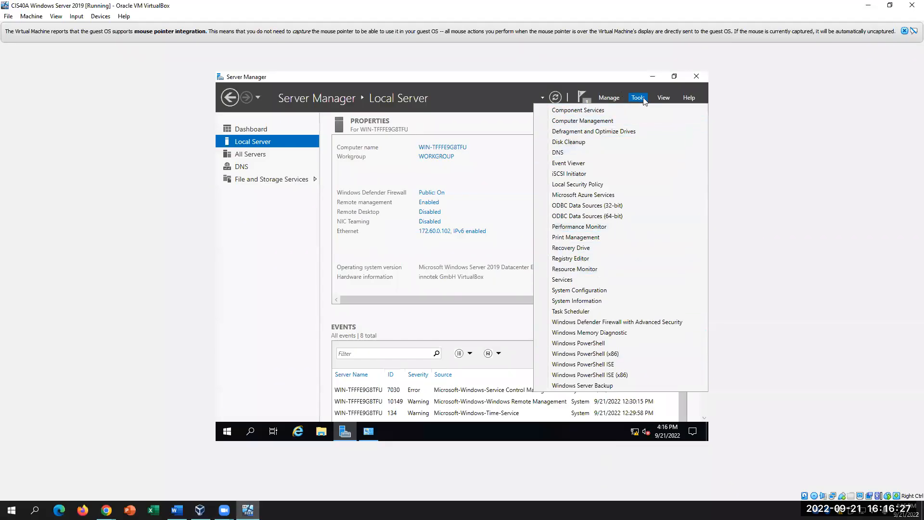
pyautogui.click(577, 153)
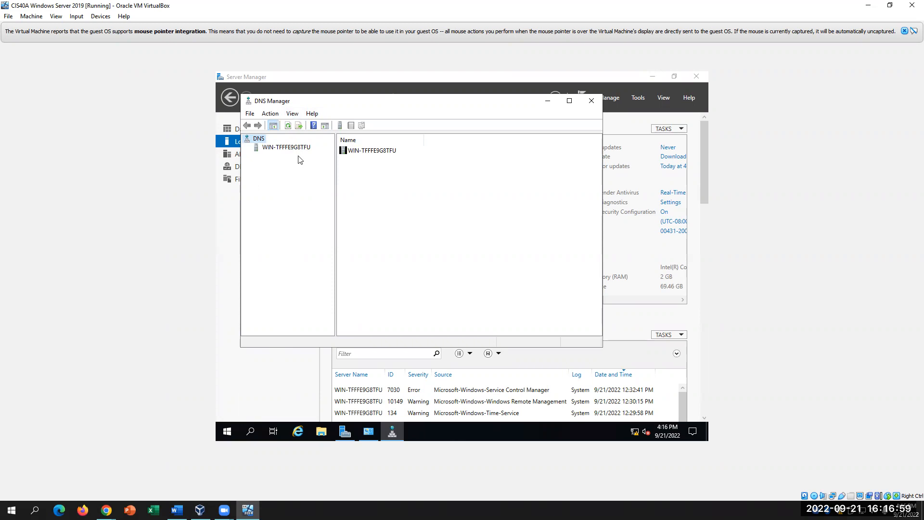
pyautogui.click(176, 509)
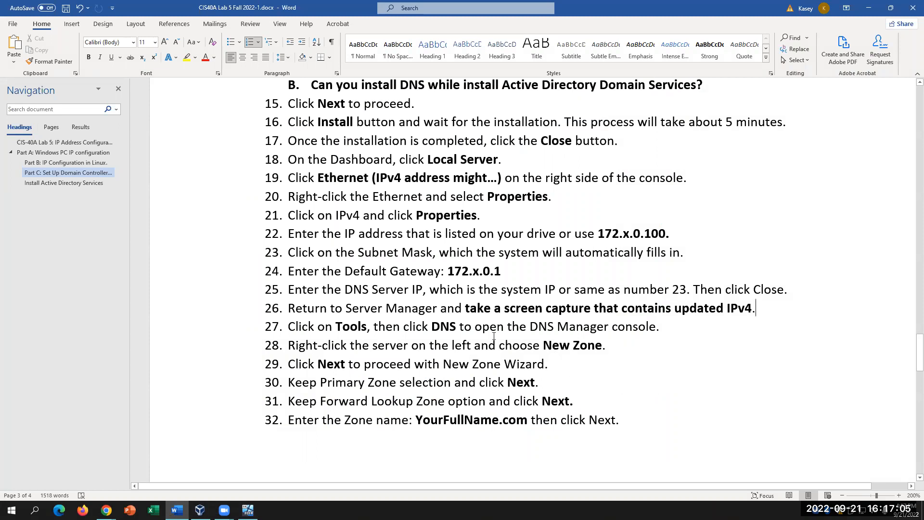
# - Highlight the lab steps about opening DNS Manager and right-clicking the server
pyautogui.moveTo(403, 328); pyautogui.dragTo(655, 328)
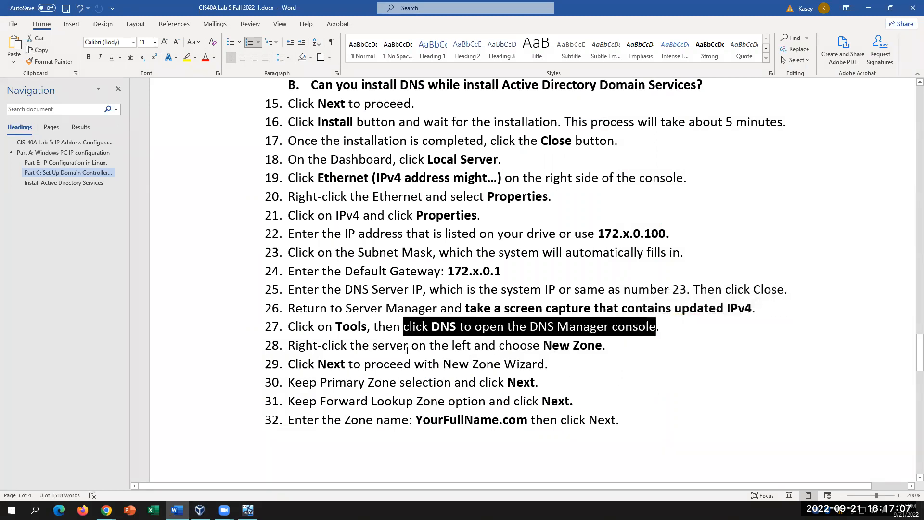
pyautogui.moveTo(399, 346); pyautogui.dragTo(289, 346)
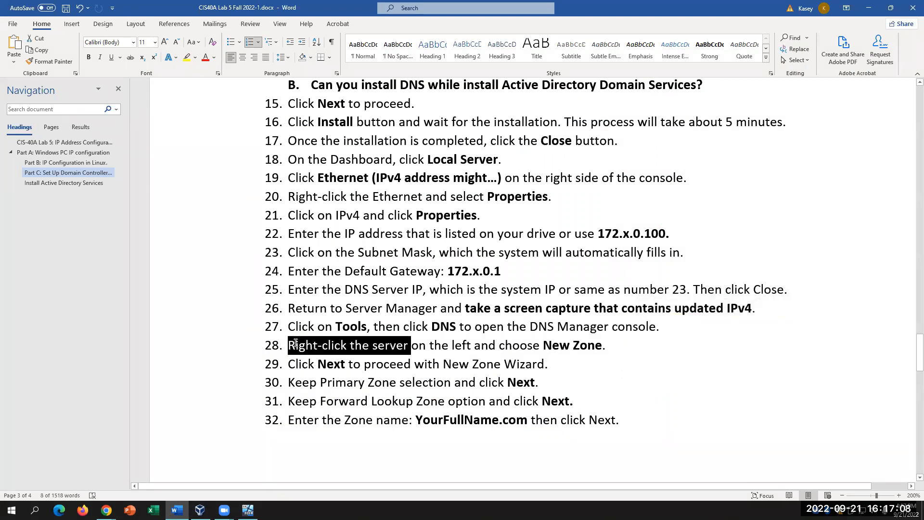
pyautogui.click(625, 347)
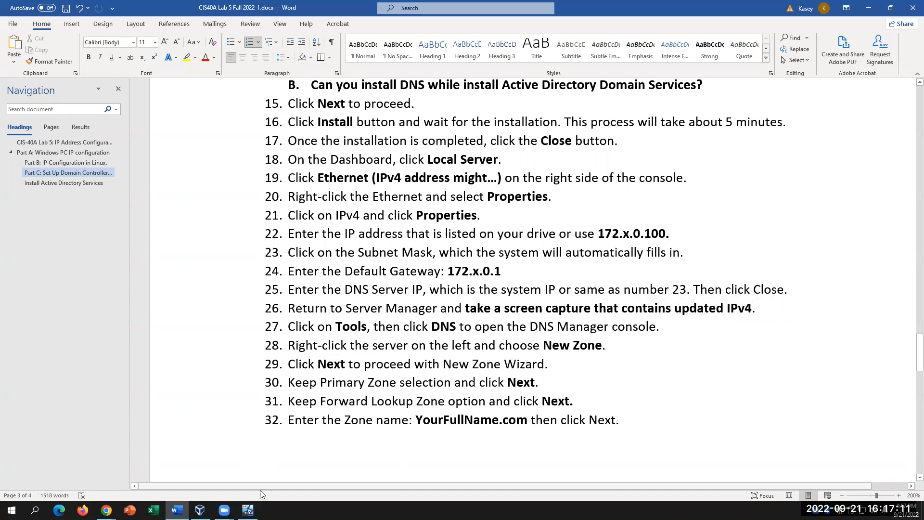
# - Expand the DNS server node and choose New Zone from its context menu
pyautogui.hotkey('alt', 'Tab')
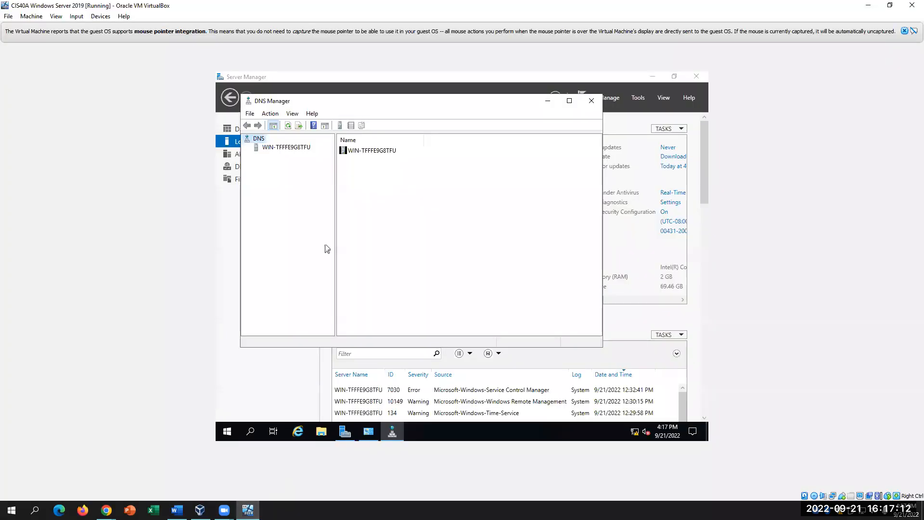
pyautogui.rightClick(284, 150)
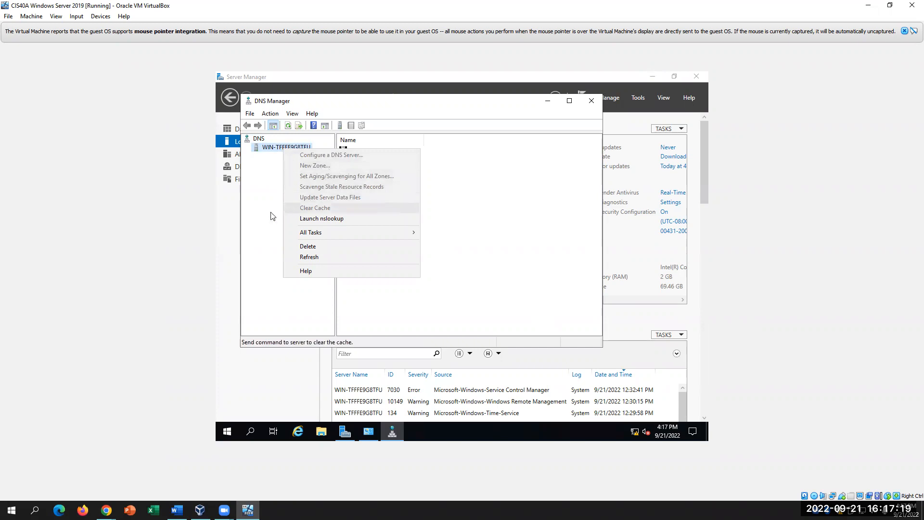
pyautogui.click(255, 198)
pyautogui.click(273, 148)
pyautogui.doubleClick(263, 148)
pyautogui.rightClick(274, 148)
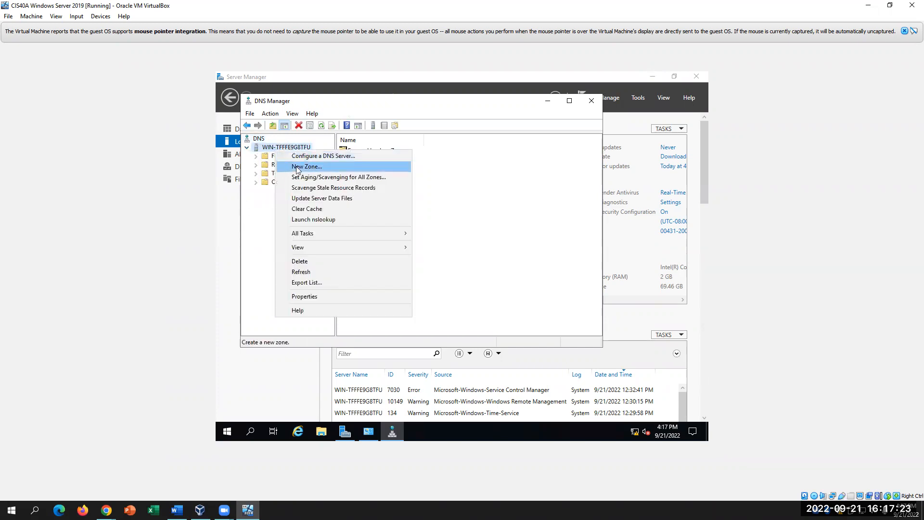
pyautogui.click(299, 167)
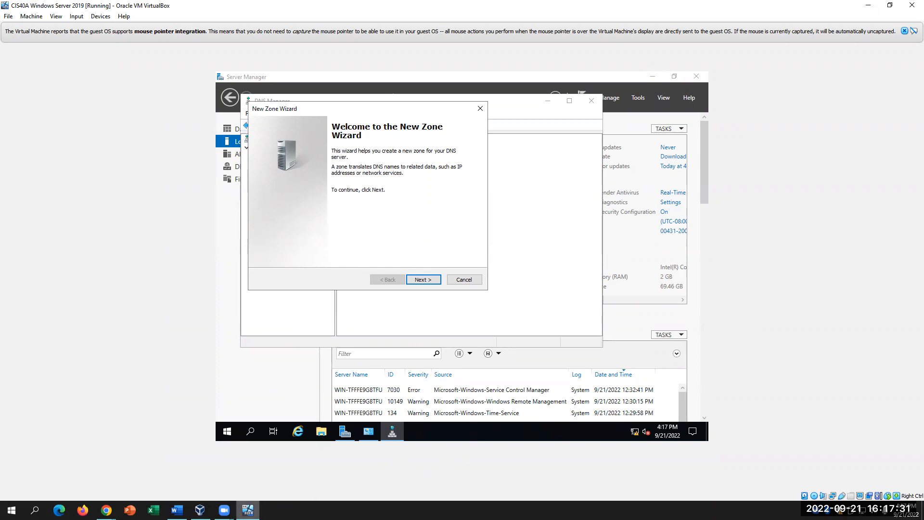
pyautogui.click(177, 510)
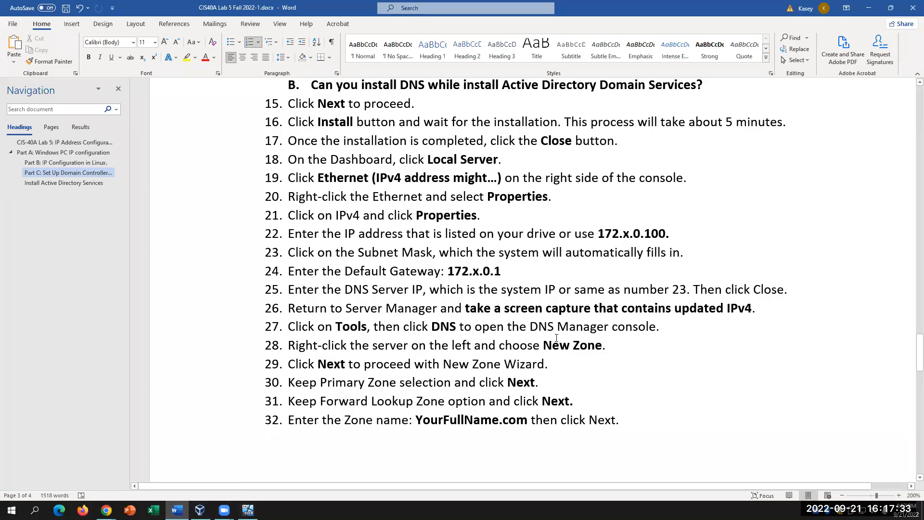
pyautogui.scroll(-2, 535, 422)
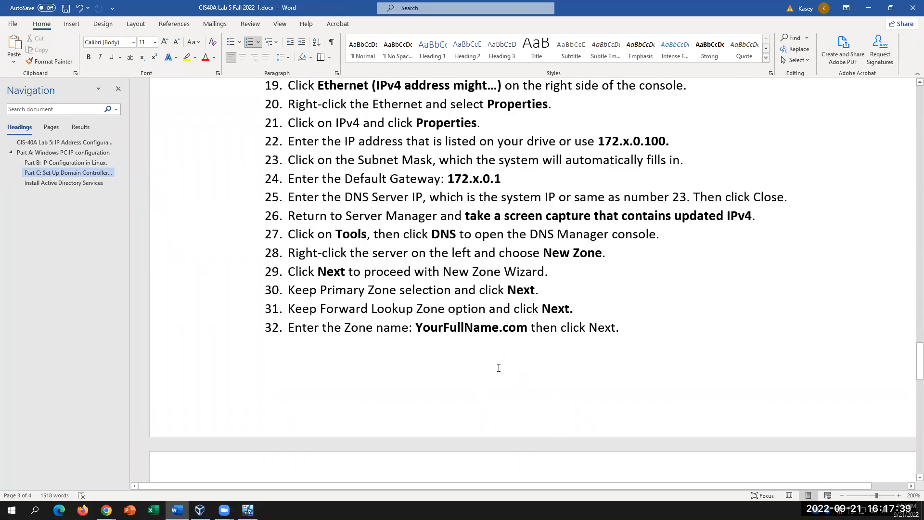
pyautogui.doubleClick(527, 331)
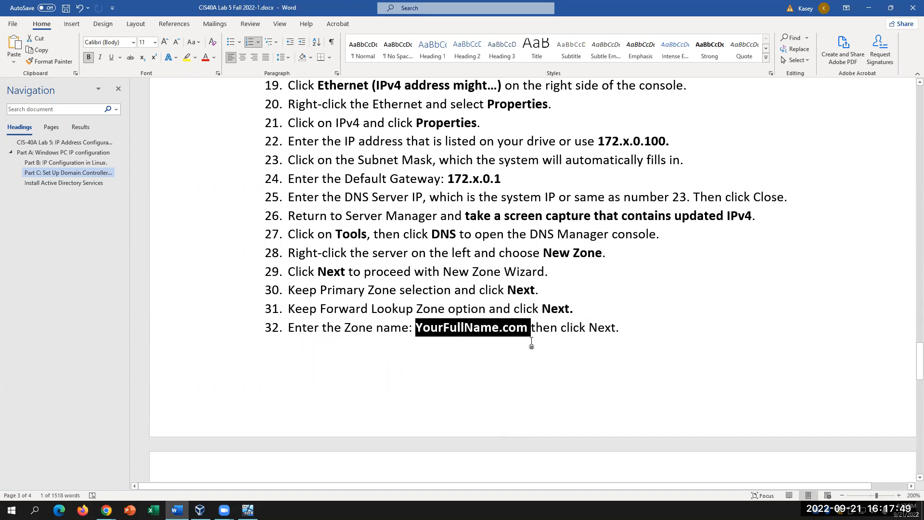
pyautogui.scroll(-3, 550, 337)
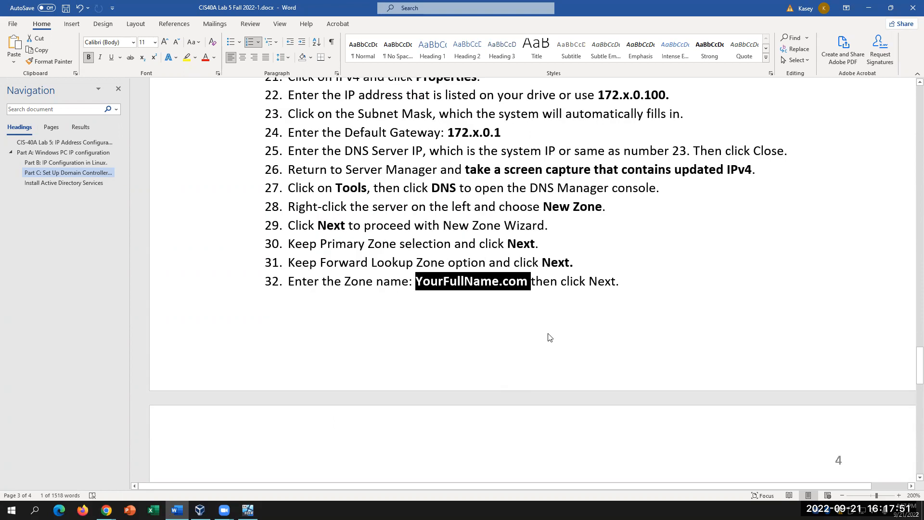
pyautogui.scroll(2, 552, 332)
pyautogui.click(247, 510)
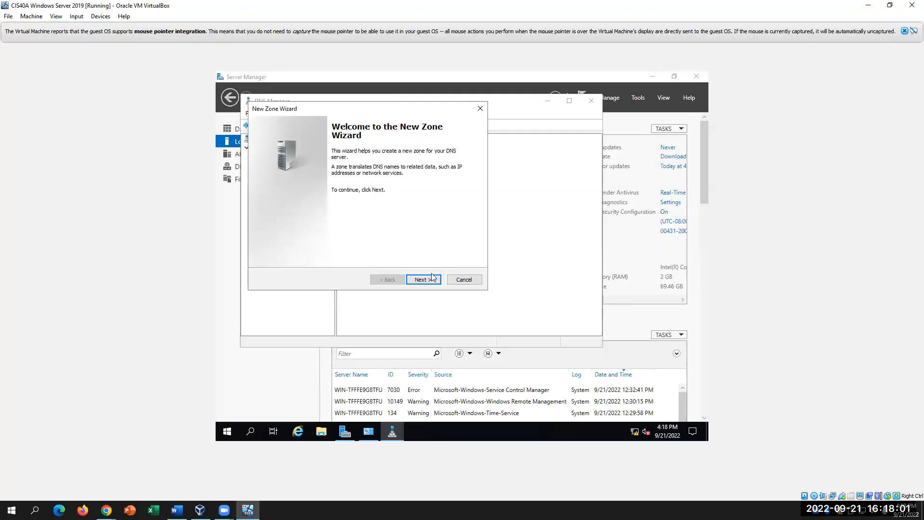
# - Move past the welcome page and keep Primary zone as the zone type, per lab step 30
pyautogui.click(421, 278)
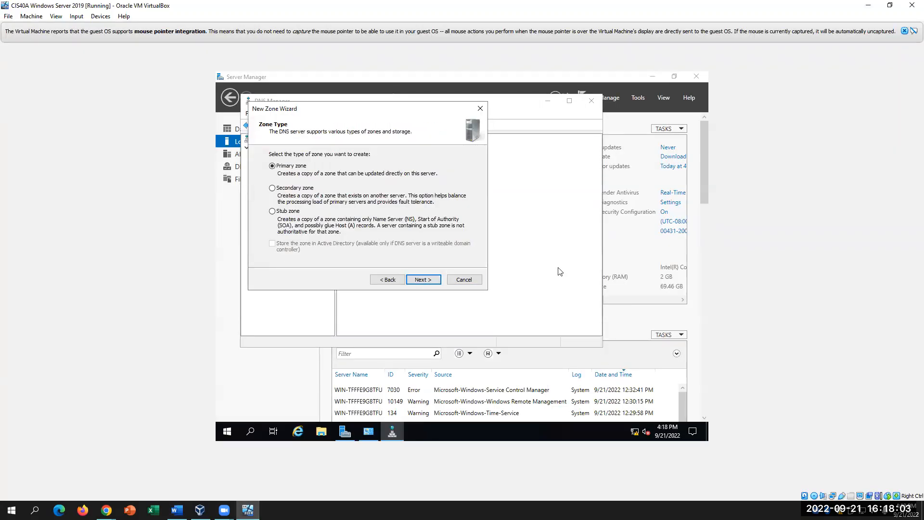
pyautogui.click(177, 510)
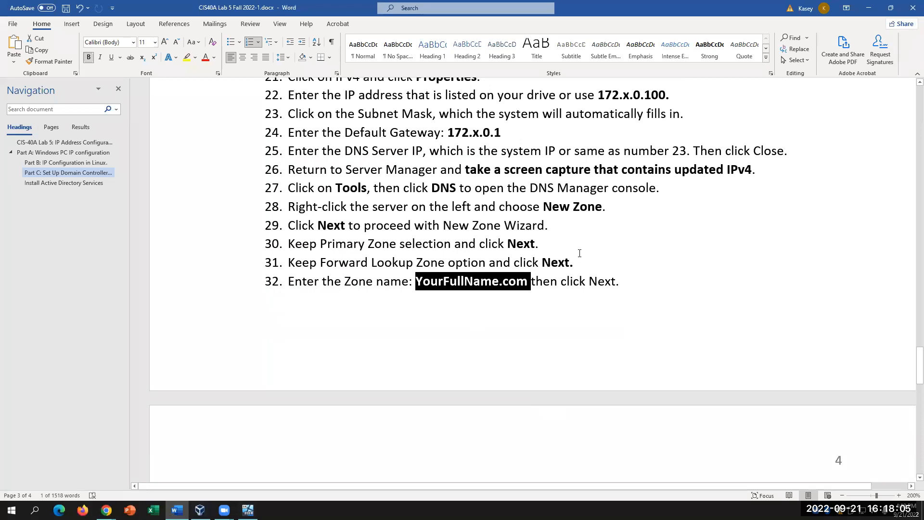
pyautogui.moveTo(578, 242); pyautogui.dragTo(319, 243)
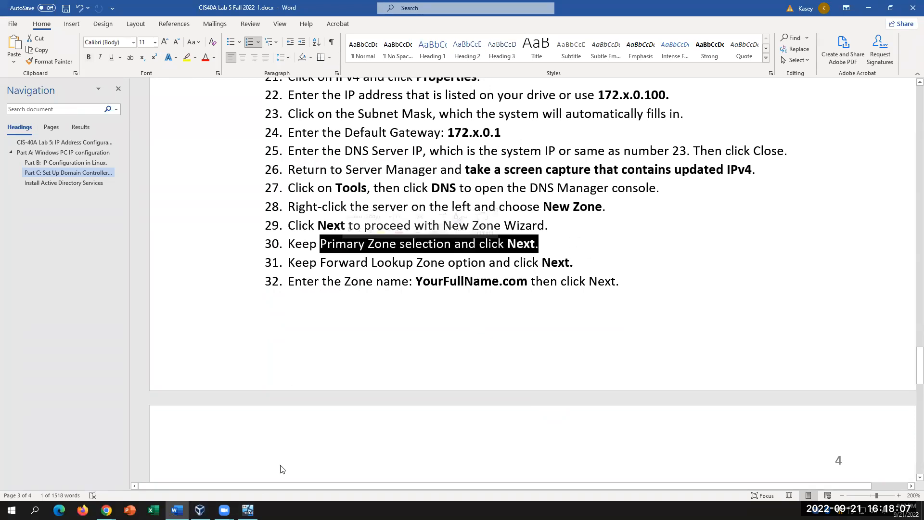
pyautogui.click(248, 509)
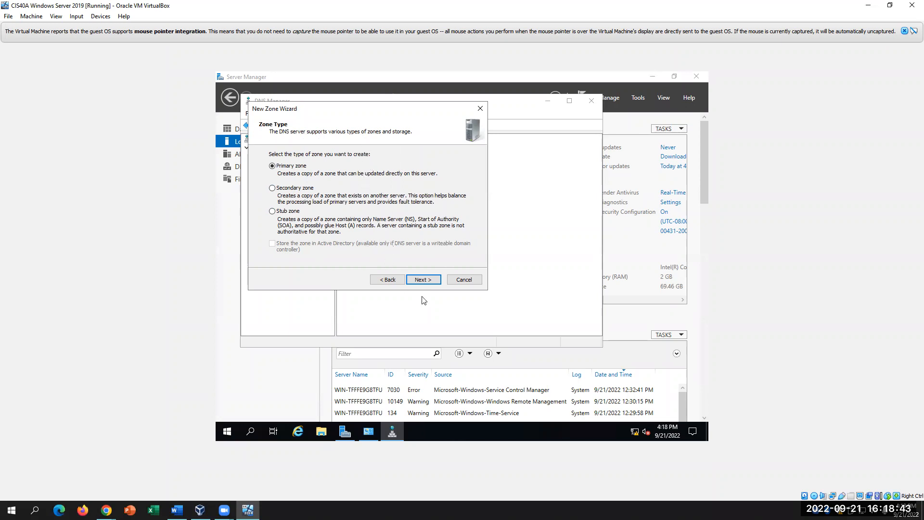
pyautogui.click(426, 280)
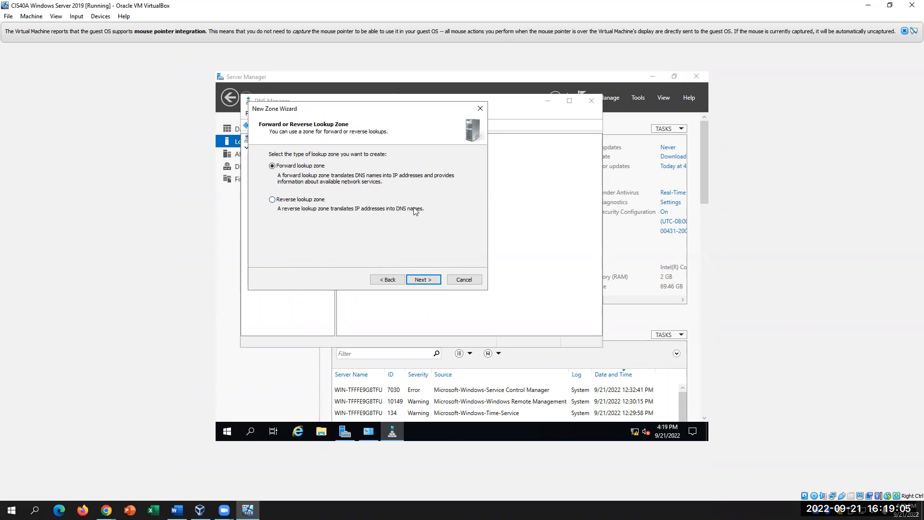
# - Keep Forward lookup zone and reach the Zone Name page, reviewing lab steps 31–32
pyautogui.click(419, 279)
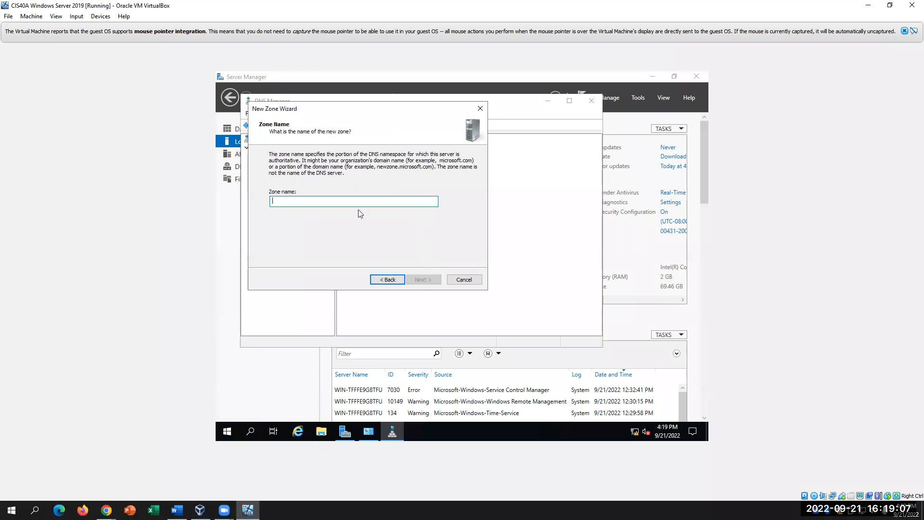
pyautogui.click(176, 510)
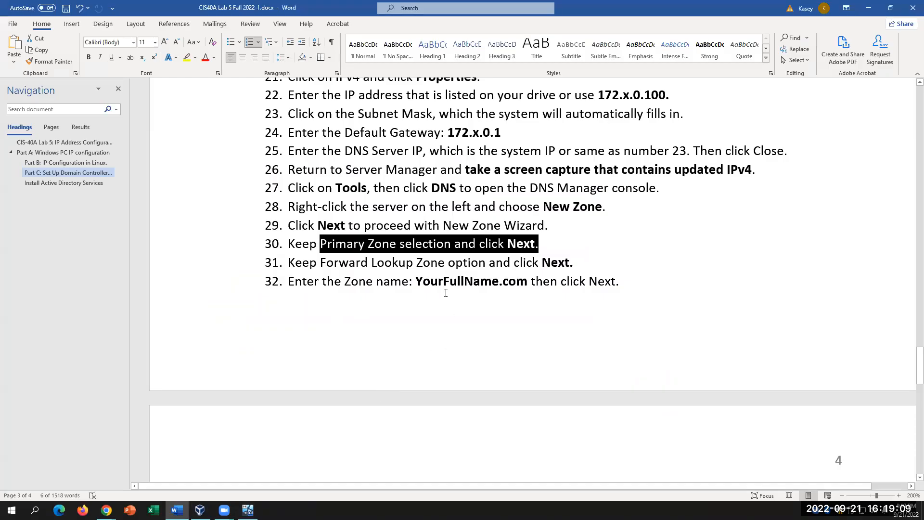
pyautogui.moveTo(322, 262); pyautogui.dragTo(406, 282)
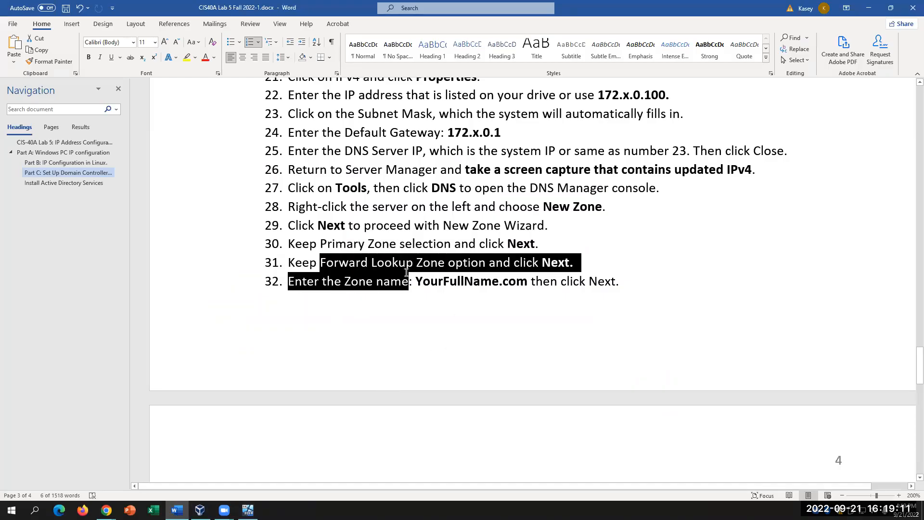
pyautogui.click(408, 313)
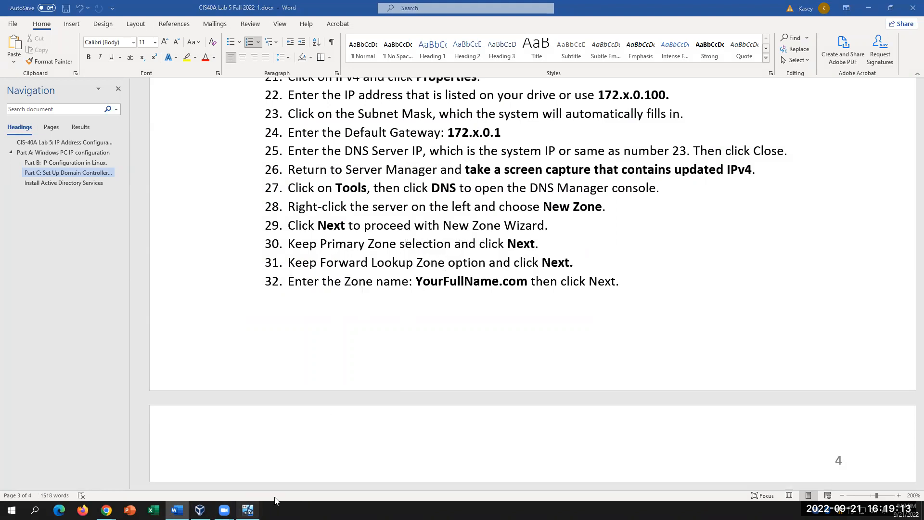
pyautogui.click(247, 509)
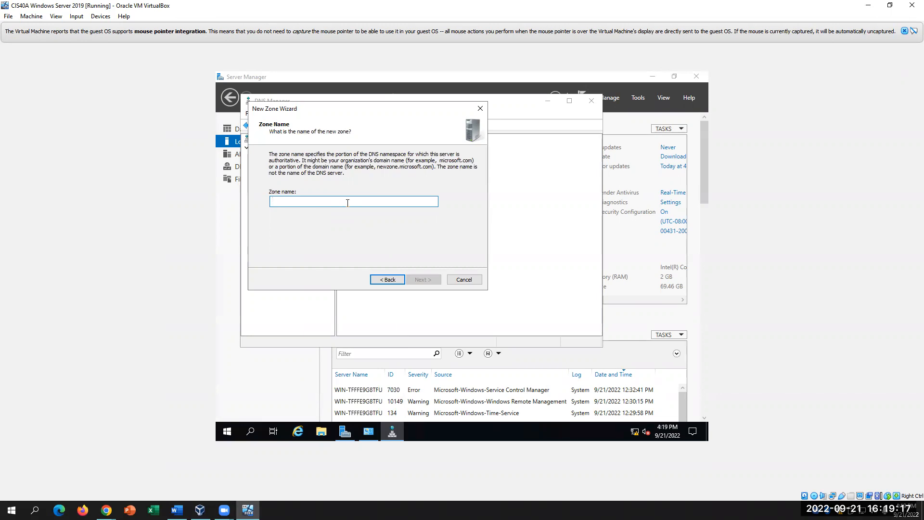
# - Enter the zone name as the user's full name followed by .com
pyautogui.write('kASEY')
pyautogui.press('BackSpace')
pyautogui.press('BackSpace')
pyautogui.write('kasey')
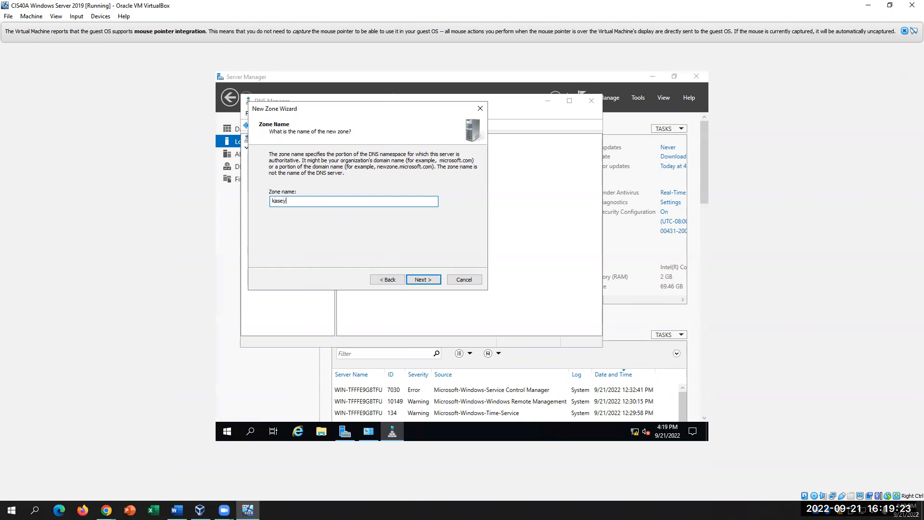
pyautogui.press('BackSpace')
pyautogui.write('KaseyNguyen.com')
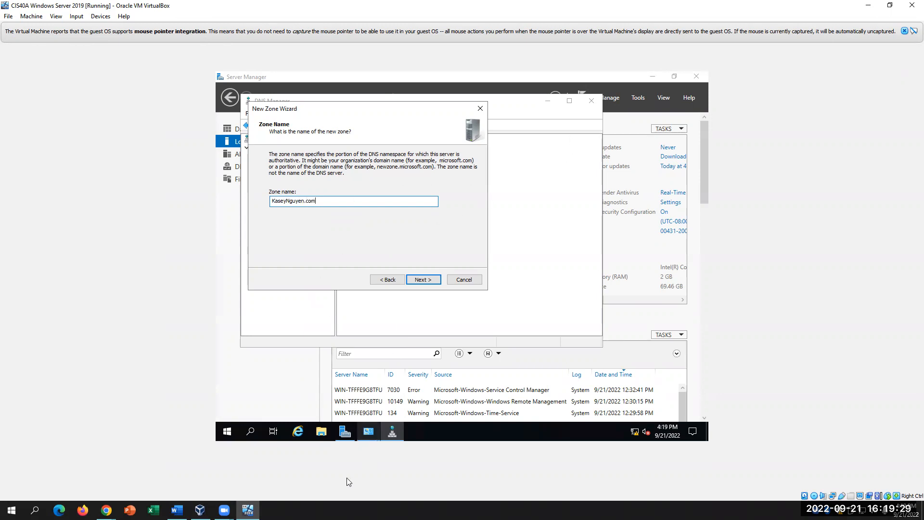
# - Accept the default zone file name ending in .dns
pyautogui.click(177, 510)
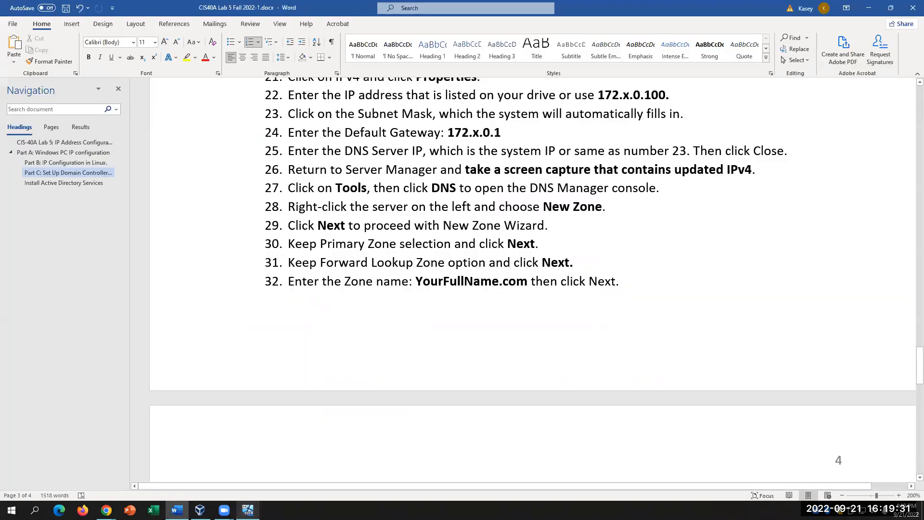
pyautogui.scroll(-5, 543, 345)
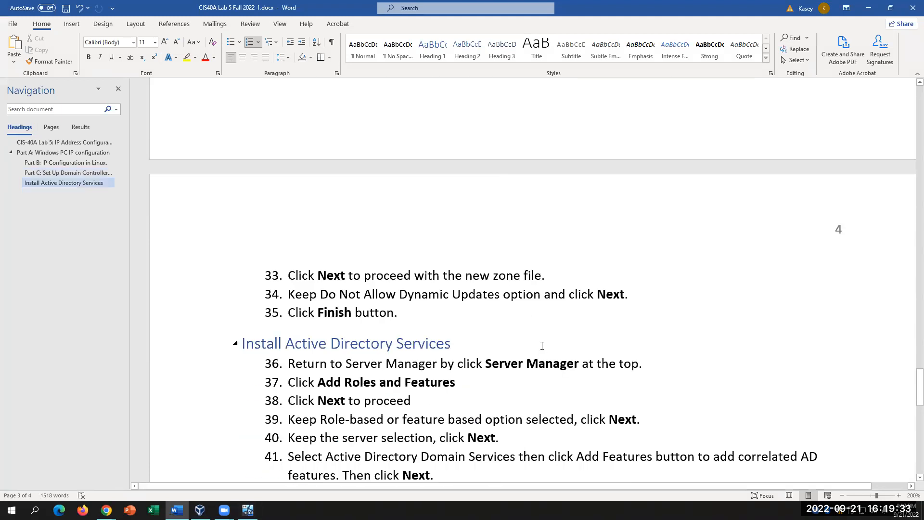
pyautogui.click(247, 510)
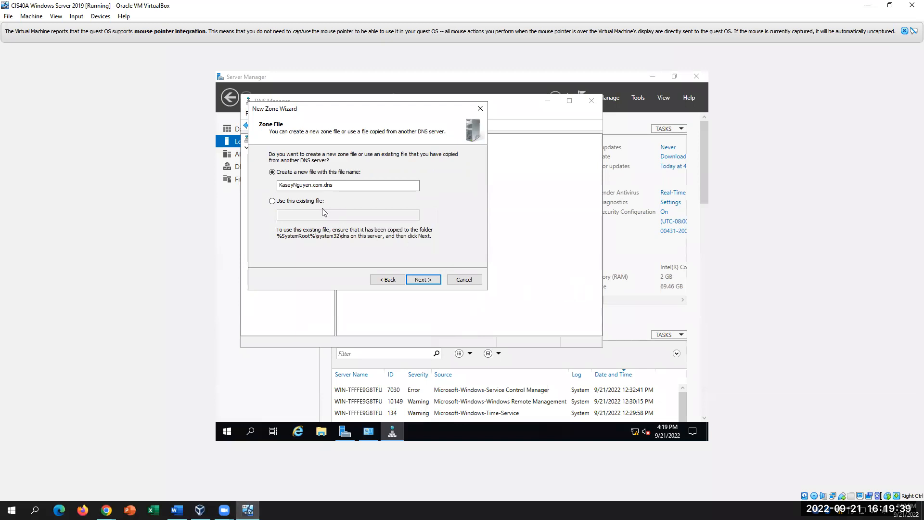
pyautogui.moveTo(346, 183); pyautogui.dragTo(323, 185)
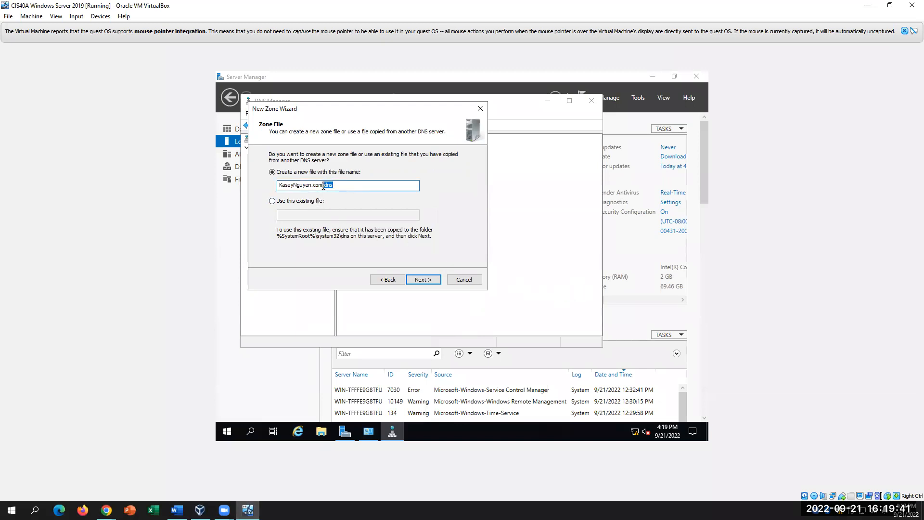
pyautogui.click(324, 186)
pyautogui.click(342, 187)
pyautogui.moveTo(343, 187); pyautogui.dragTo(278, 186)
pyautogui.click(365, 185)
pyautogui.click(425, 280)
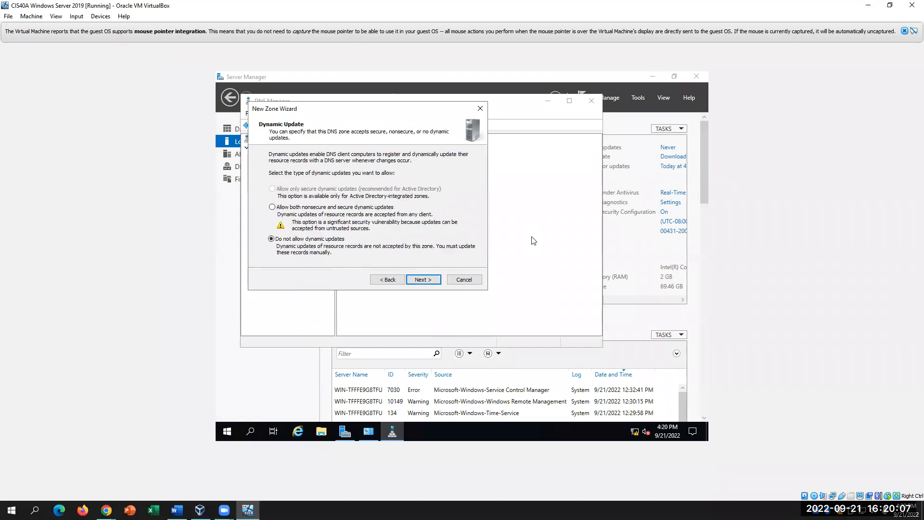
# - Keep 'Do not allow dynamic updates' per lab step 34 and continue to the summary
pyautogui.click(177, 510)
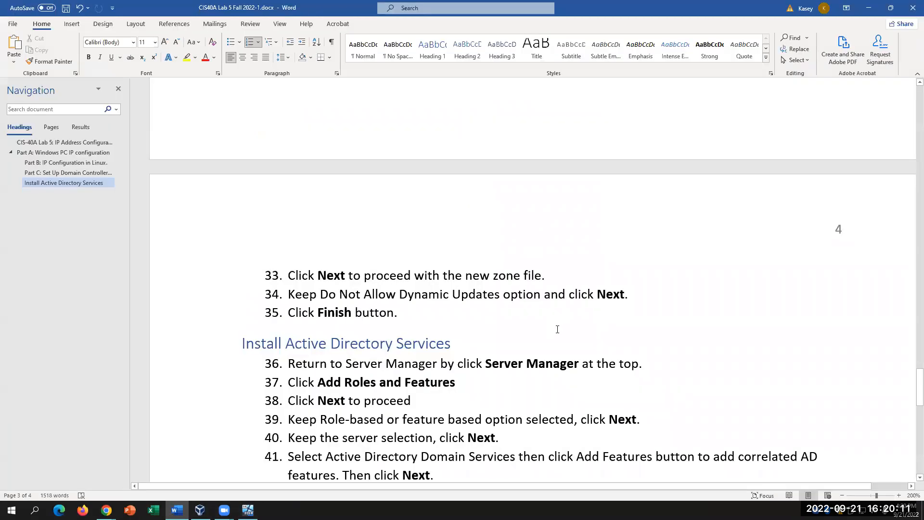
pyautogui.scroll(1, 557, 329)
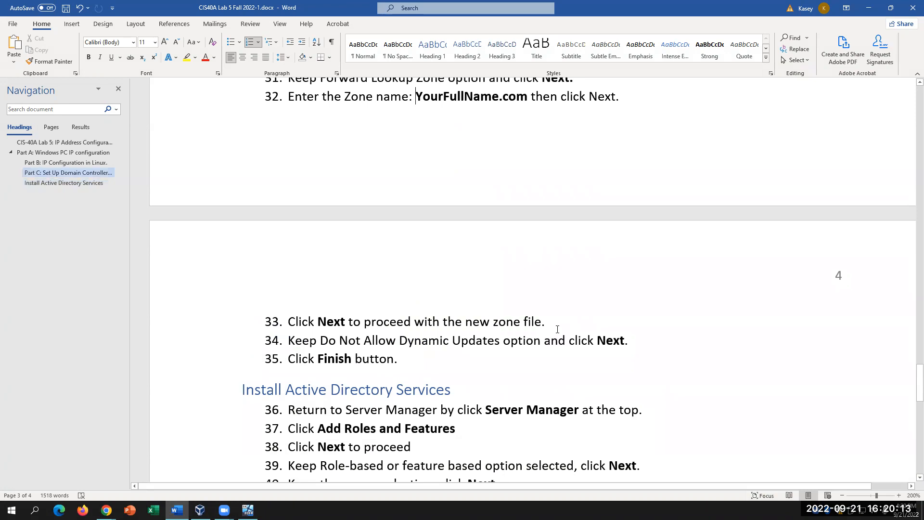
pyautogui.click(545, 321)
pyautogui.moveTo(291, 340); pyautogui.dragTo(503, 339)
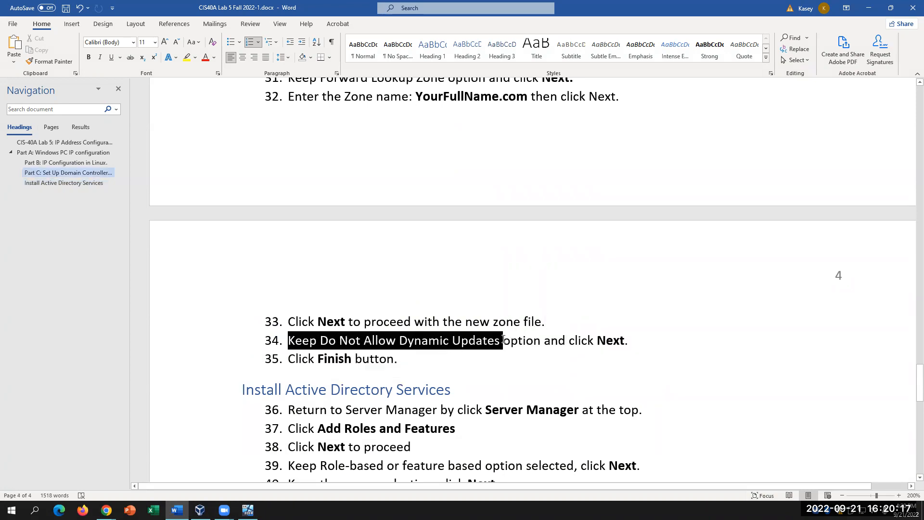
pyautogui.click(247, 510)
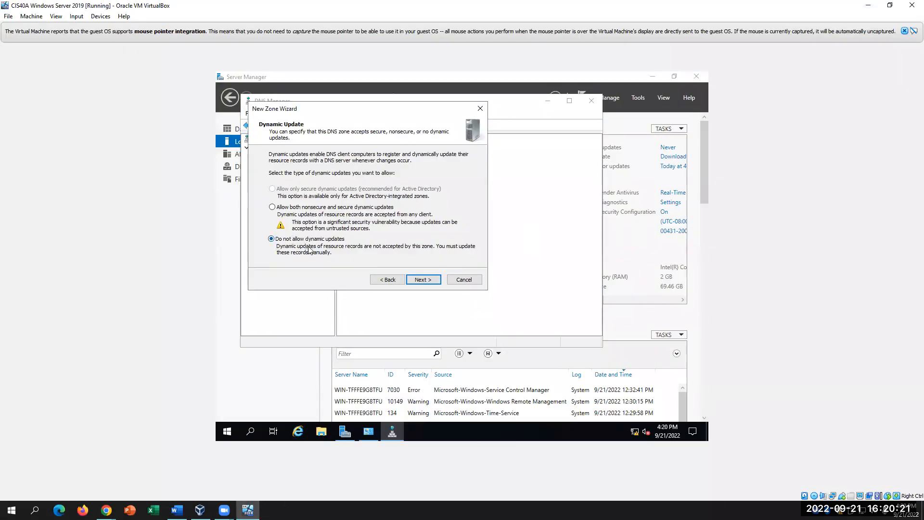
pyautogui.click(423, 279)
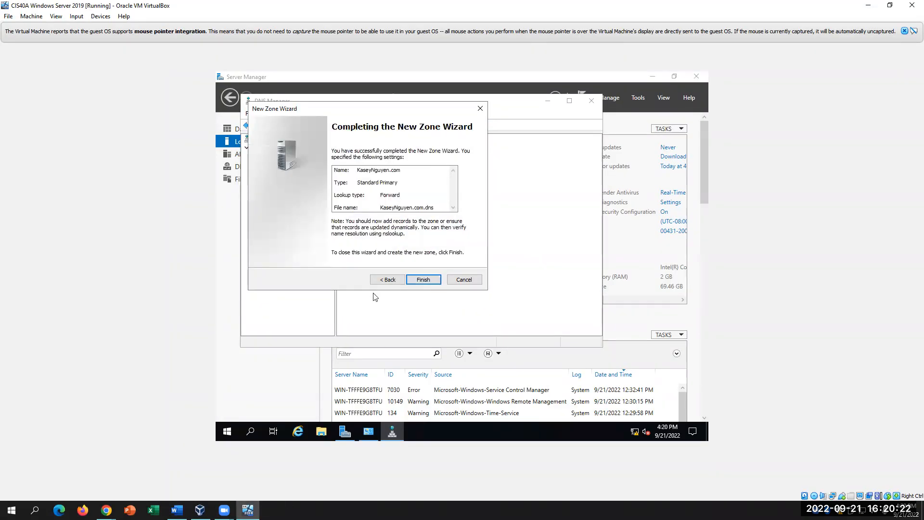
# - Finish the wizard and view the new zone's SOA and name server records under Forward Lookup Zones
pyautogui.click(424, 280)
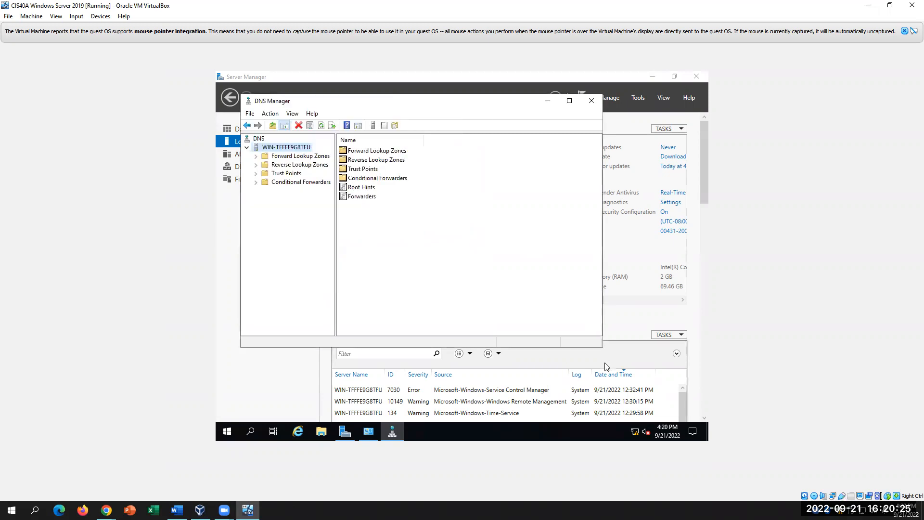
pyautogui.doubleClick(264, 157)
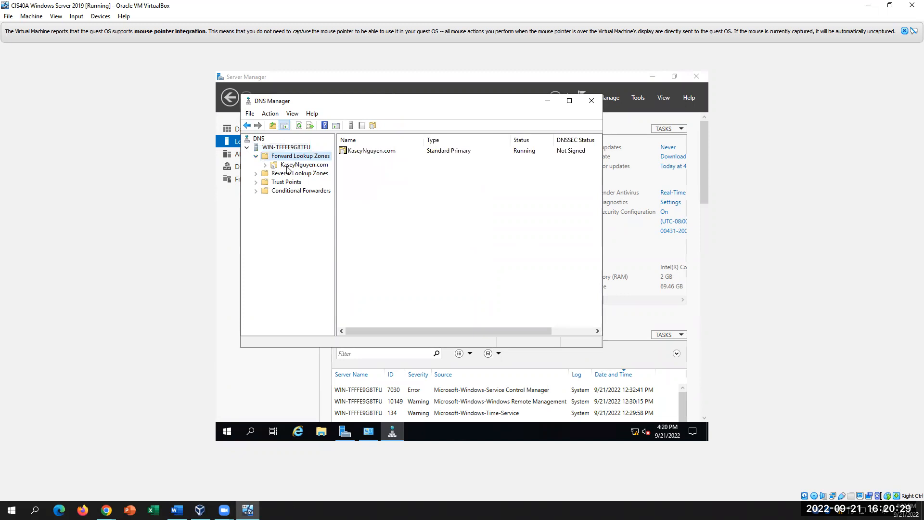
pyautogui.click(286, 165)
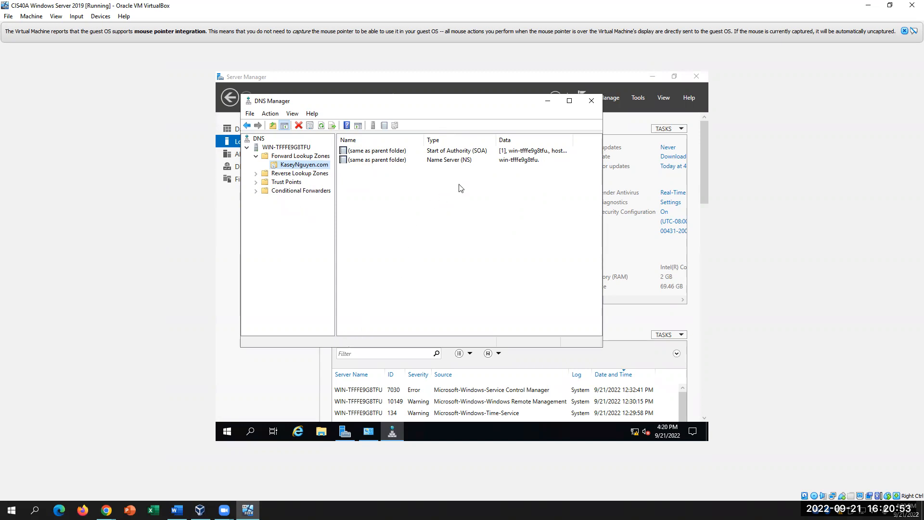
pyautogui.click(451, 160)
pyautogui.click(467, 151)
pyautogui.click(464, 162)
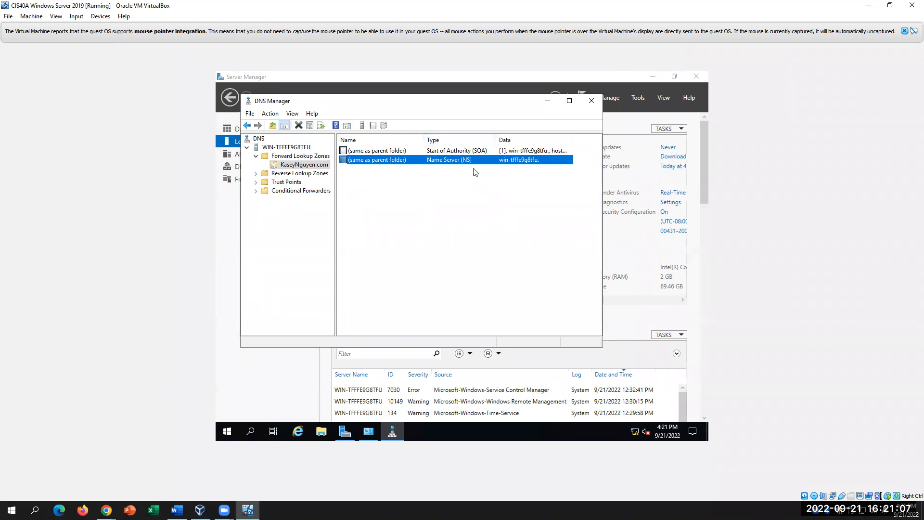
pyautogui.click(462, 230)
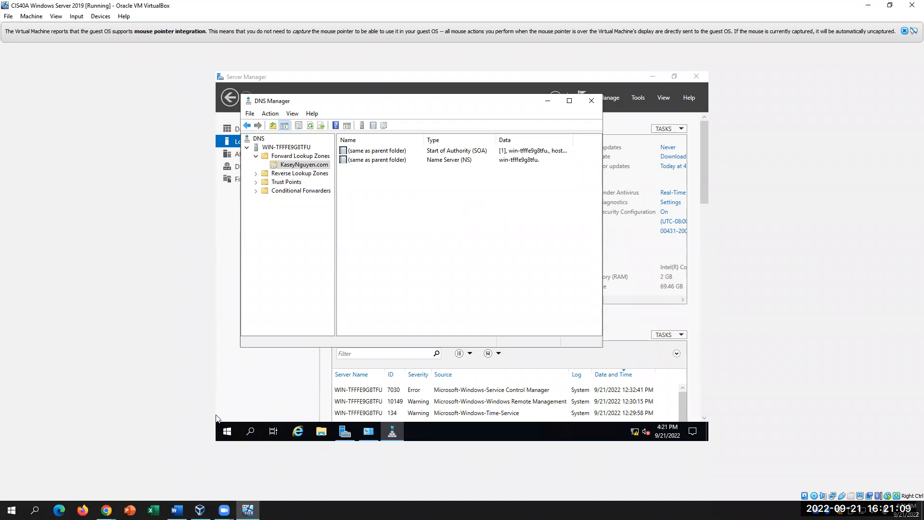
# - Read the next lab steps past step 34, then close DNS Manager
pyautogui.click(176, 509)
pyautogui.scroll(-3, 525, 418)
pyautogui.scroll(-2, 526, 418)
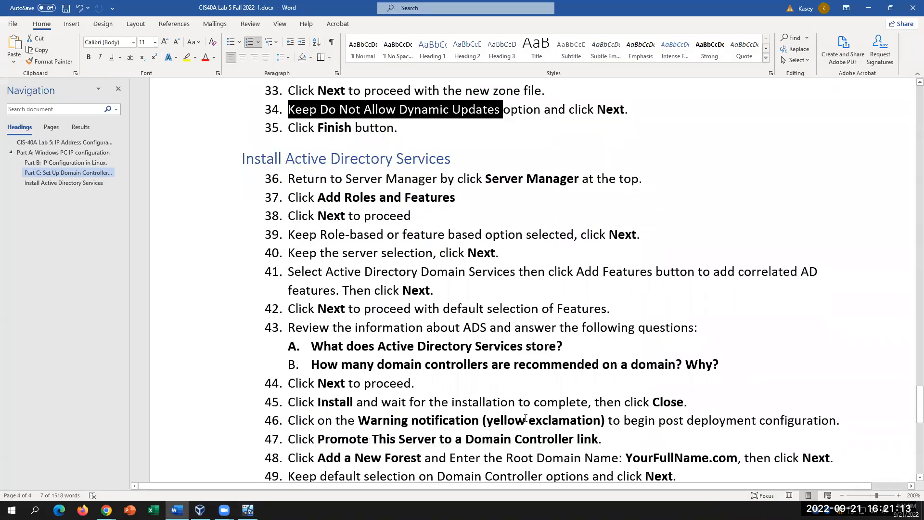
pyautogui.click(592, 347)
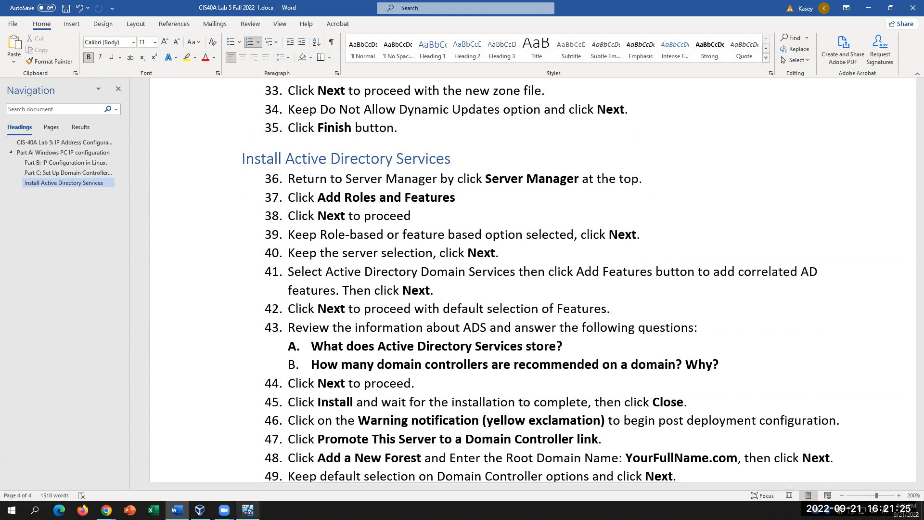
pyautogui.click(248, 509)
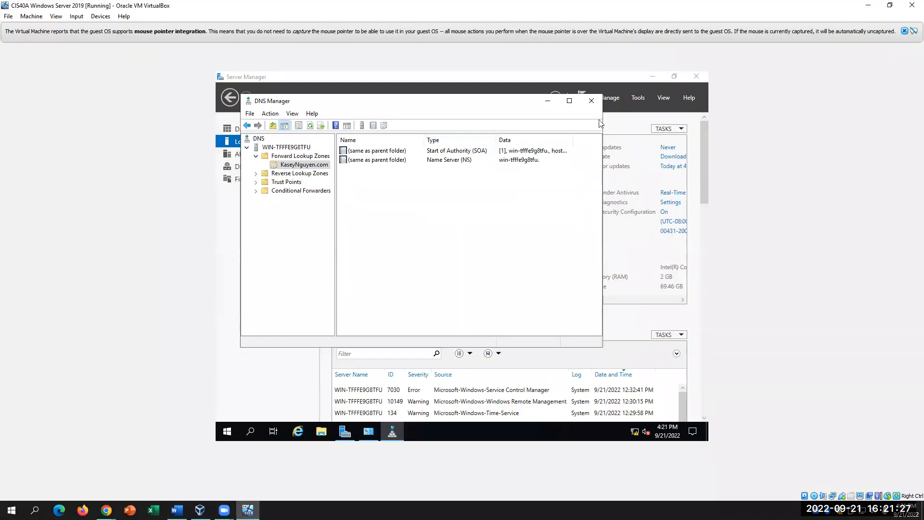
pyautogui.click(592, 101)
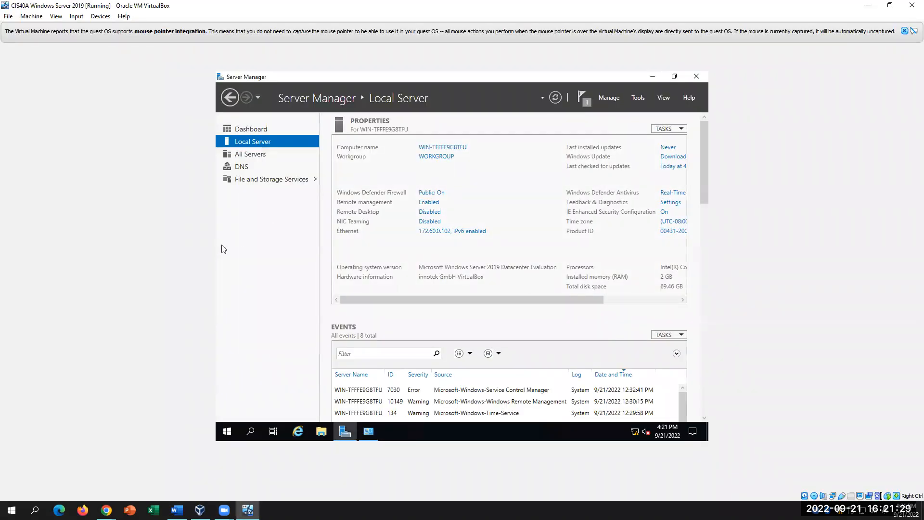
# - Open Add Roles and Features from the Dashboard, step to server selection, then close the wizard
pyautogui.click(266, 131)
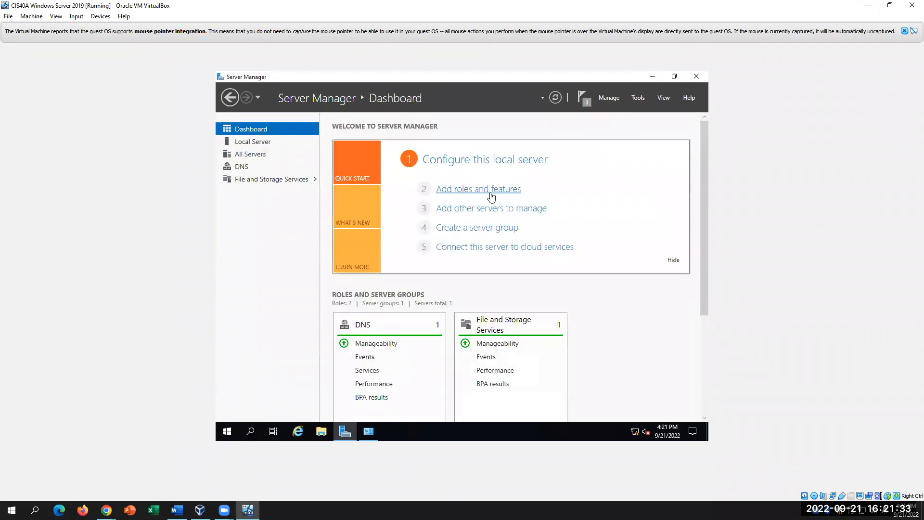
pyautogui.click(490, 189)
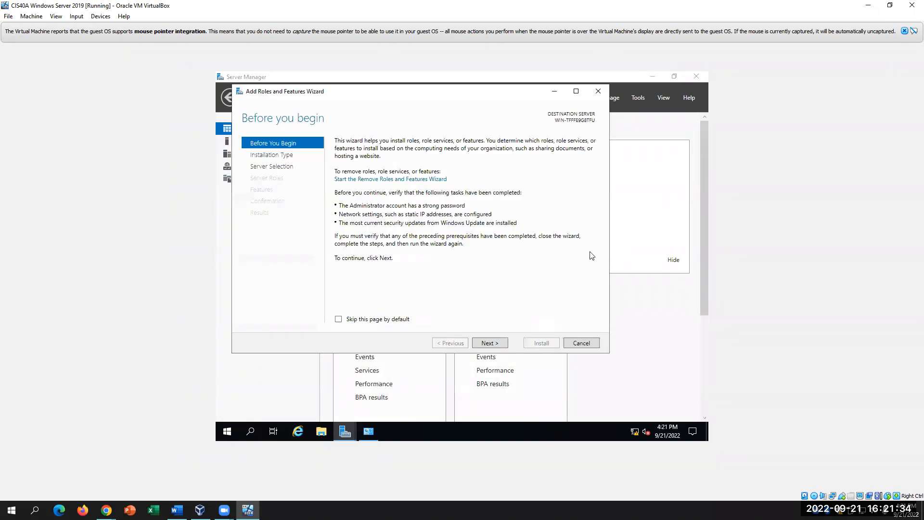
pyautogui.click(490, 343)
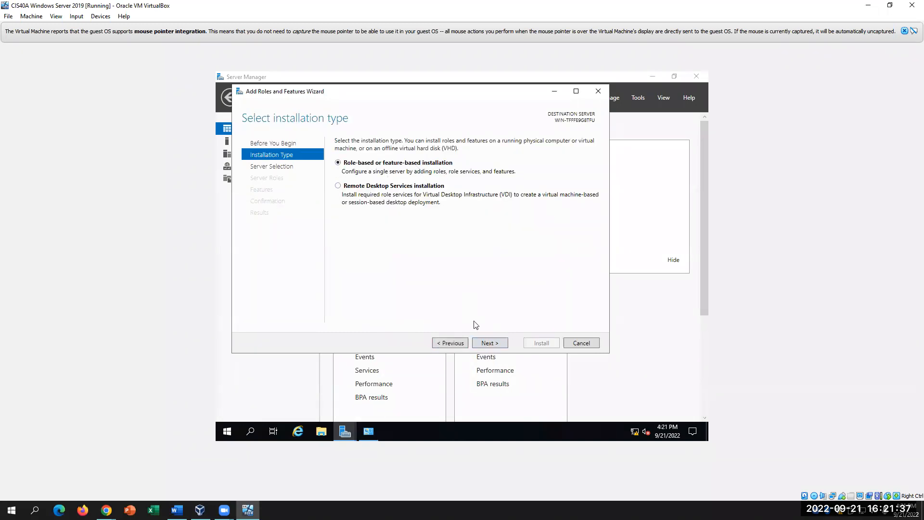
pyautogui.click(490, 343)
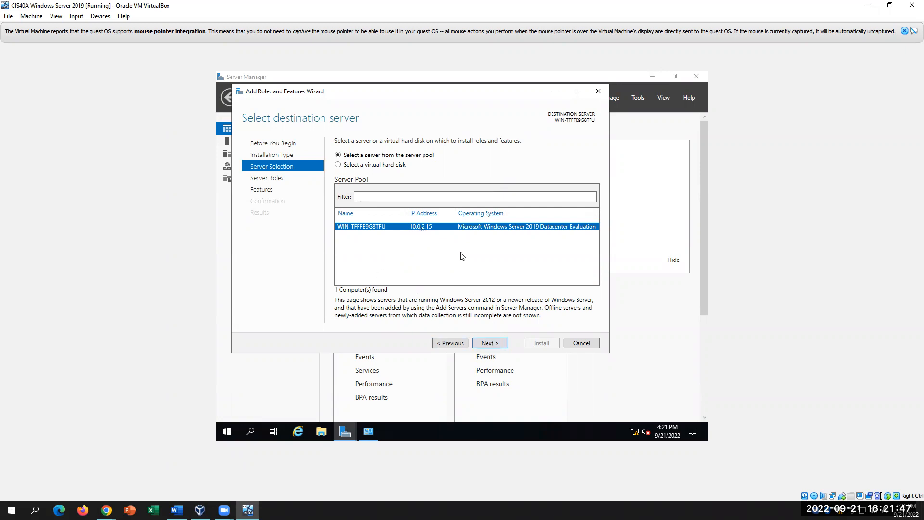
pyautogui.click(425, 214)
pyautogui.click(377, 196)
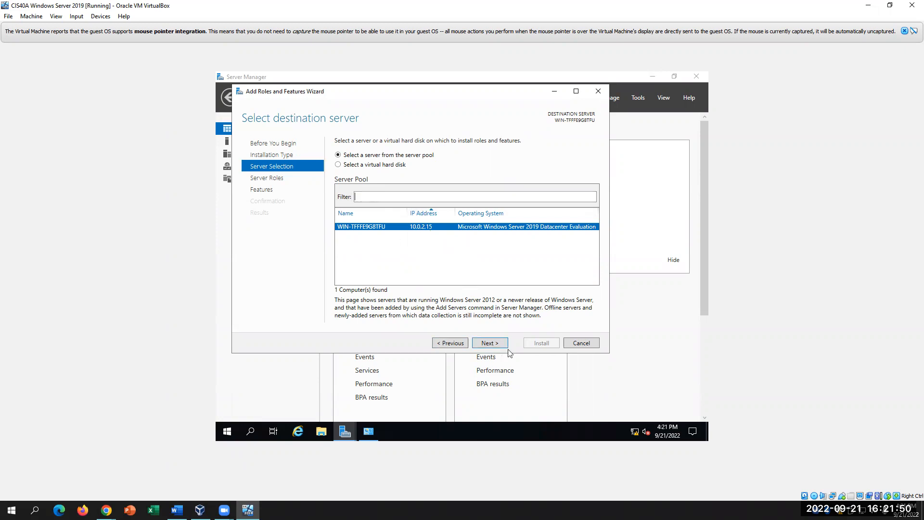
pyautogui.click(453, 344)
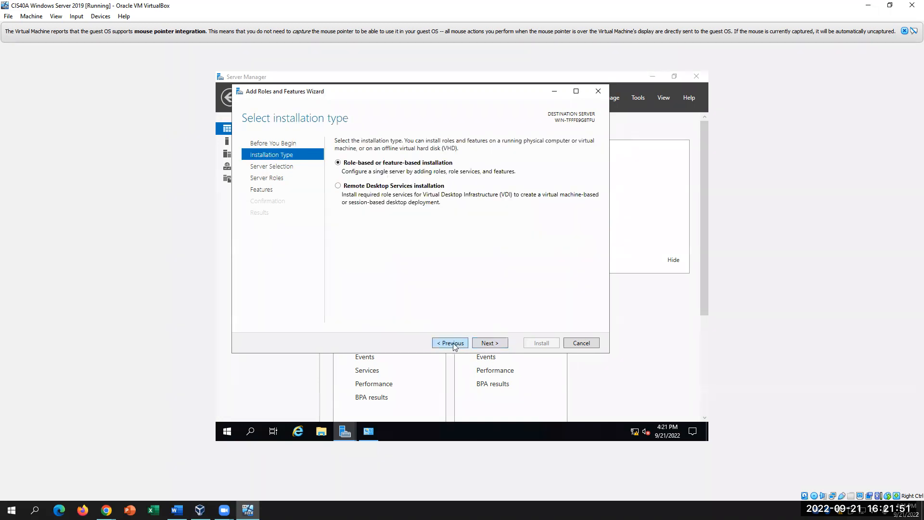
pyautogui.click(598, 91)
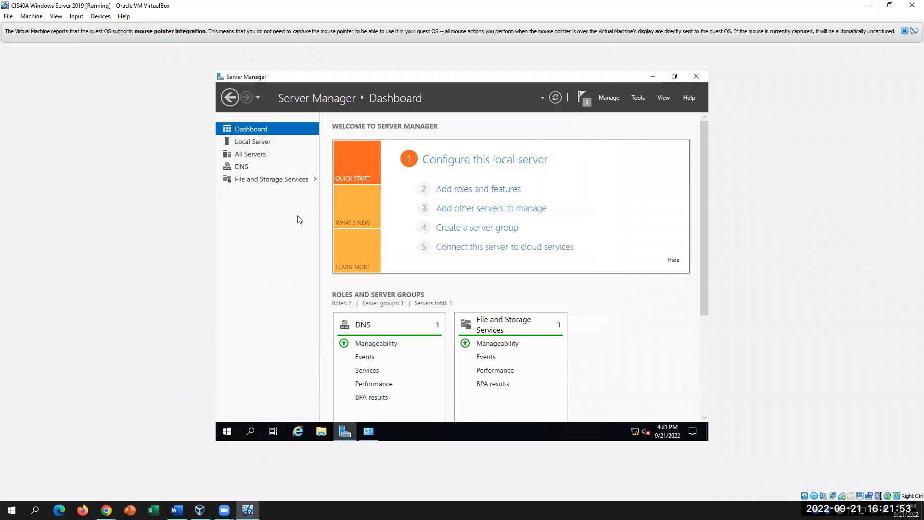
# - Recheck Ethernet IPv4 172.60.0.102 with DNS 172.60.0.102, then relaunch Add Roles and Features
pyautogui.click(254, 142)
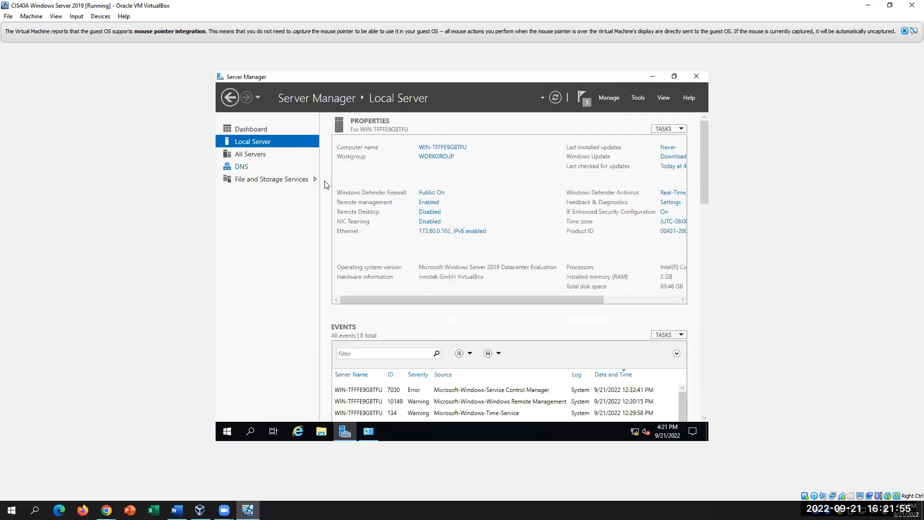
pyautogui.click(435, 231)
pyautogui.rightClick(352, 171)
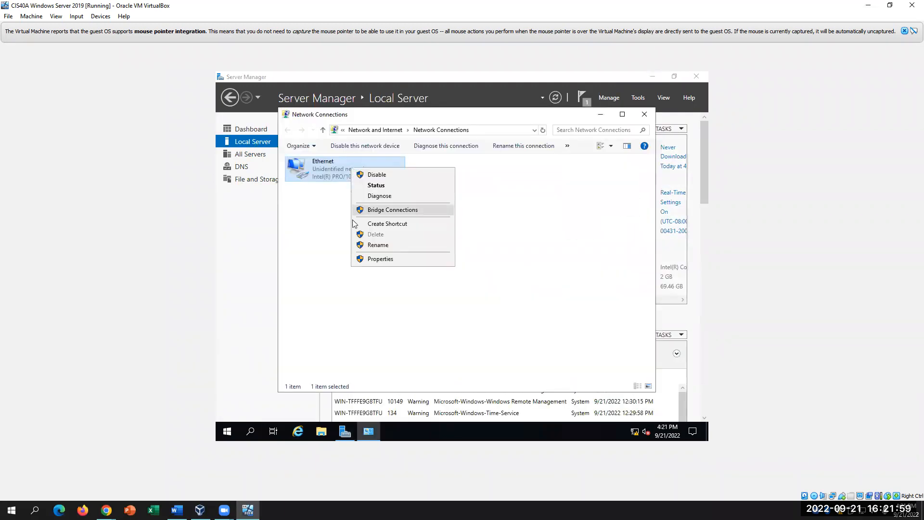
pyautogui.click(371, 258)
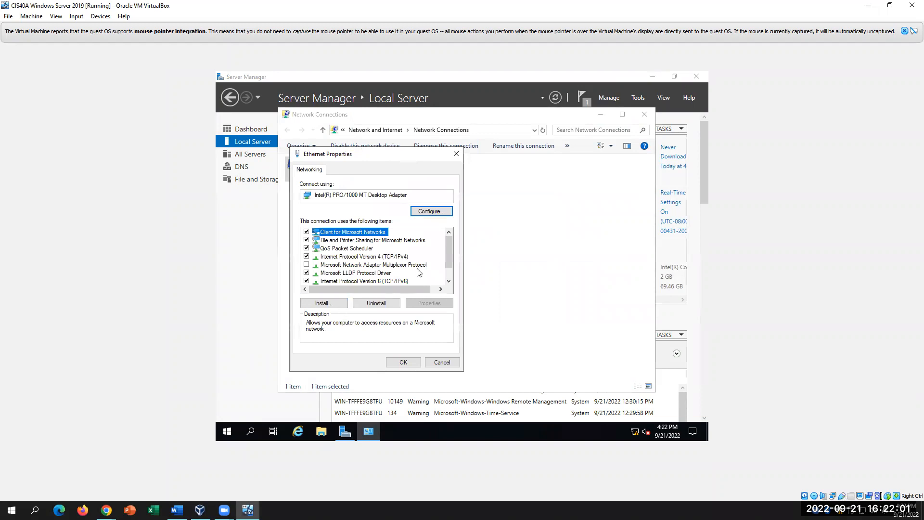
pyautogui.scroll(-1, 419, 272)
pyautogui.click(398, 240)
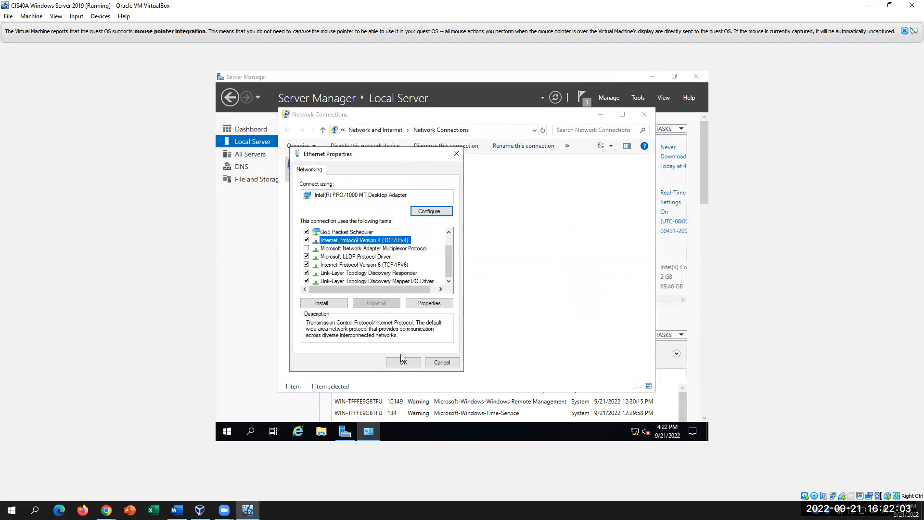
pyautogui.click(433, 304)
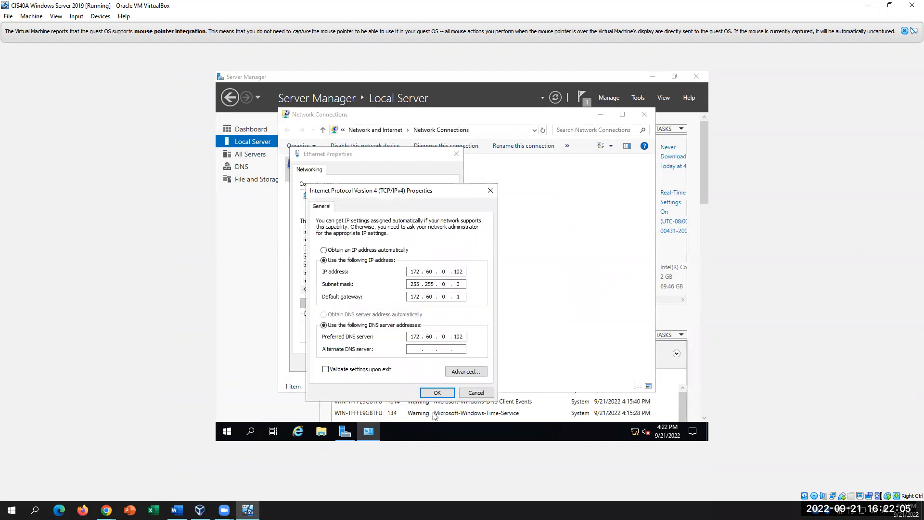
pyautogui.click(436, 392)
pyautogui.click(404, 363)
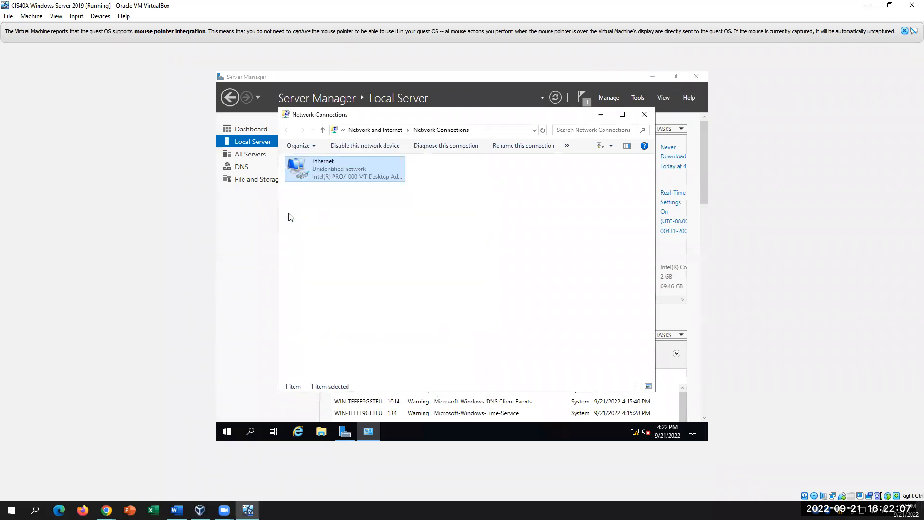
pyautogui.click(251, 129)
pyautogui.click(479, 191)
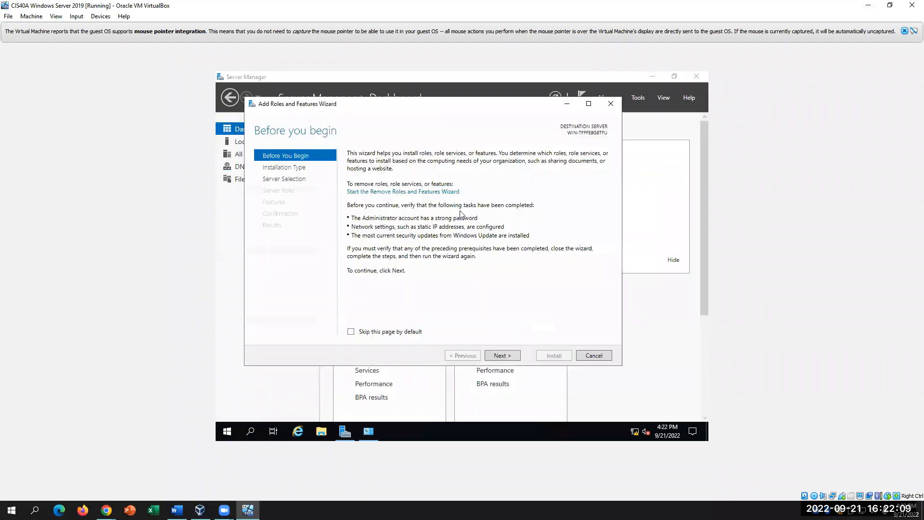
# - Advance the wizard to Server Roles and highlight step 41's Active Directory Domain Services instruction
pyautogui.click(503, 355)
pyautogui.click(503, 355)
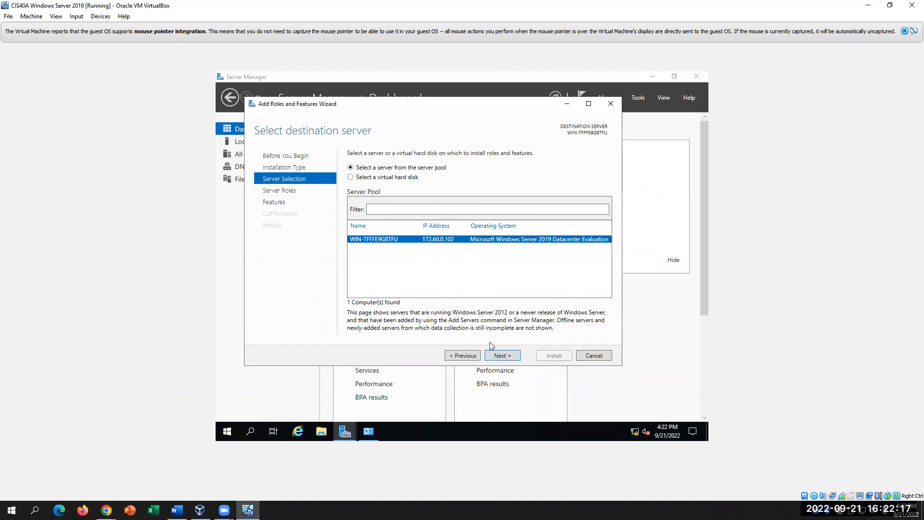
pyautogui.click(514, 356)
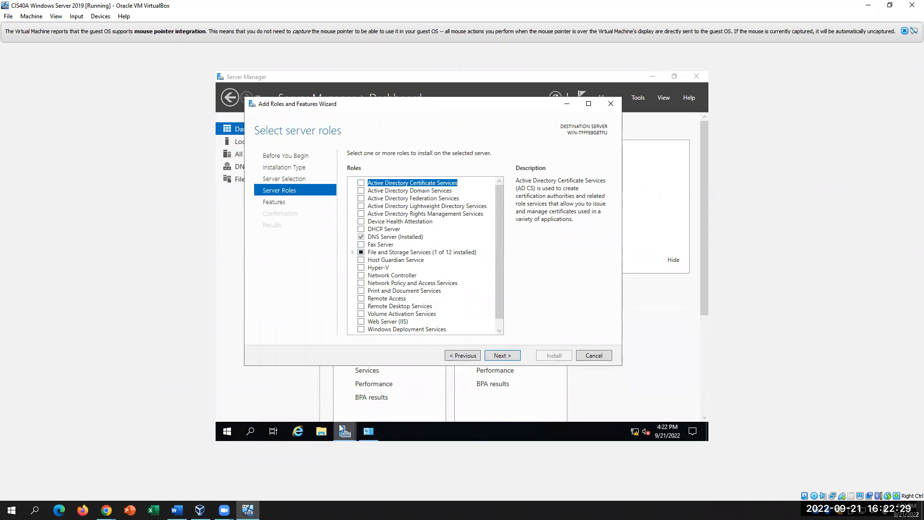
pyautogui.click(177, 509)
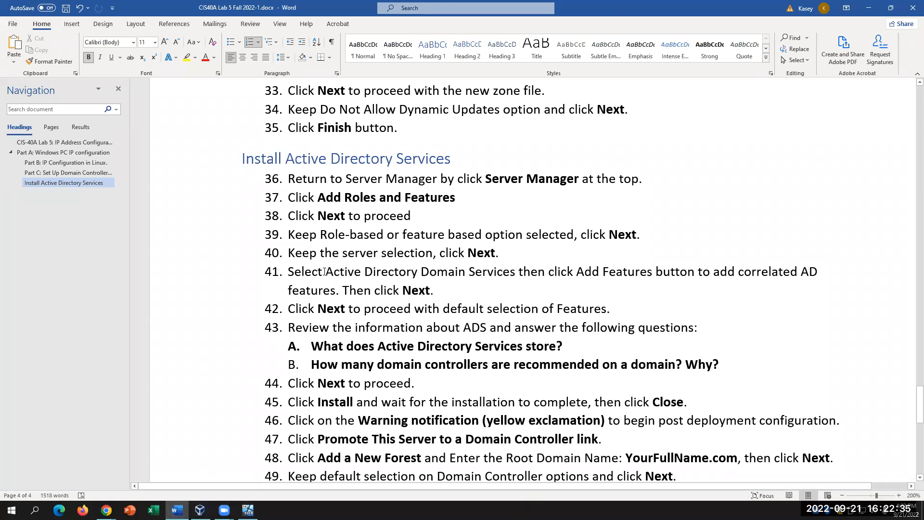
pyautogui.moveTo(351, 271); pyautogui.dragTo(521, 276)
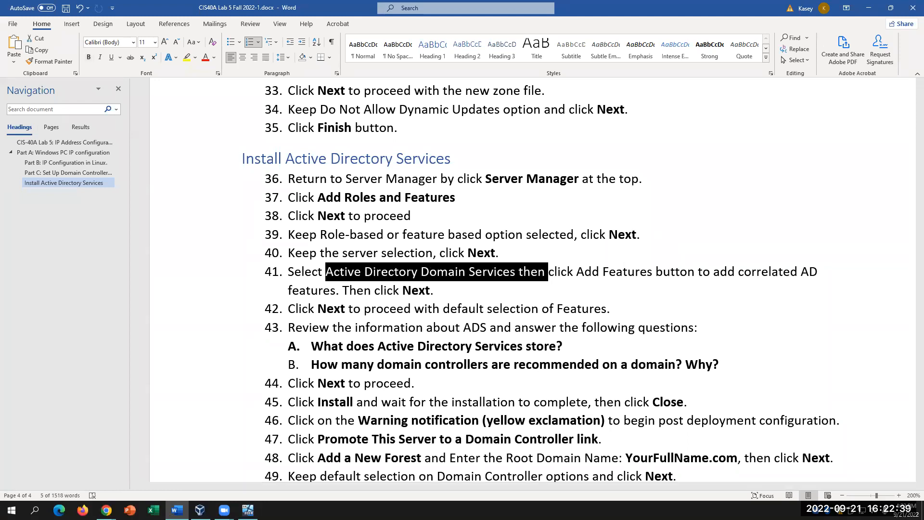
# - Tick Active Directory Domain Services and accept its required features, cross-checking the Word lab steps
pyautogui.click(247, 510)
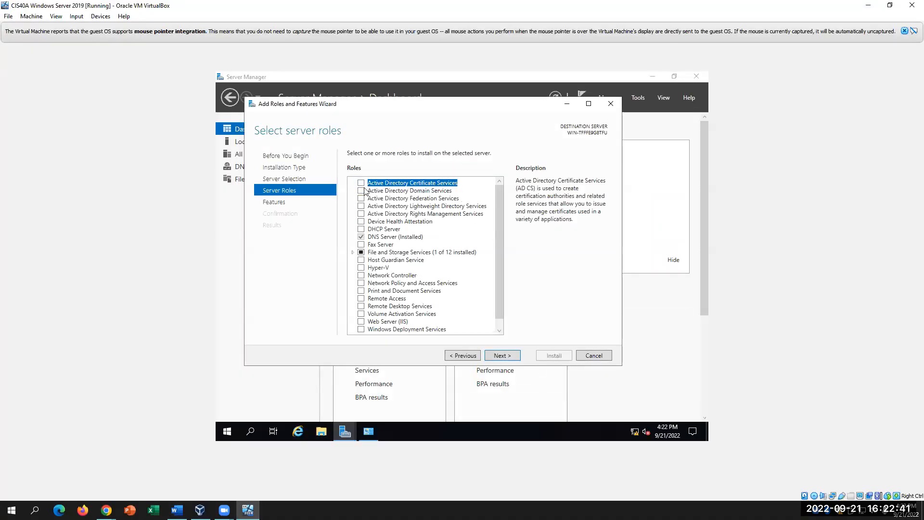
pyautogui.click(363, 191)
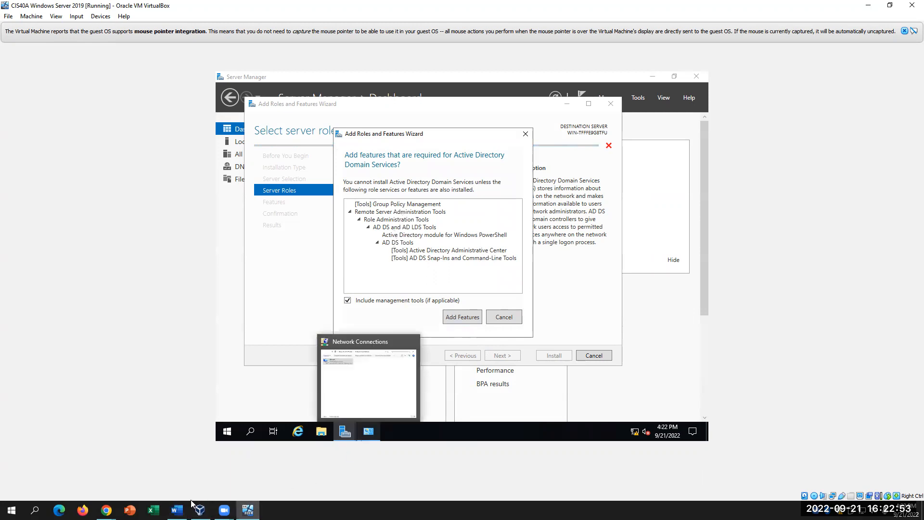
pyautogui.click(177, 510)
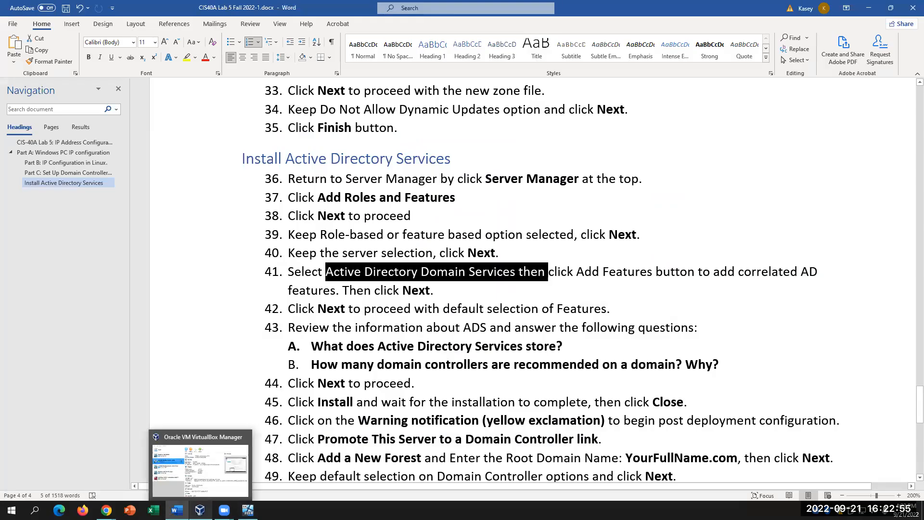
pyautogui.click(199, 510)
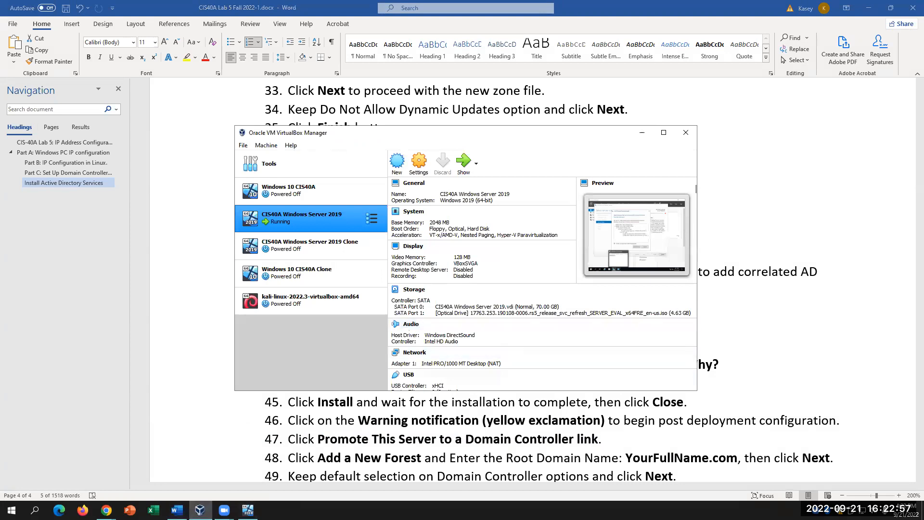
pyautogui.click(248, 509)
pyautogui.click(466, 317)
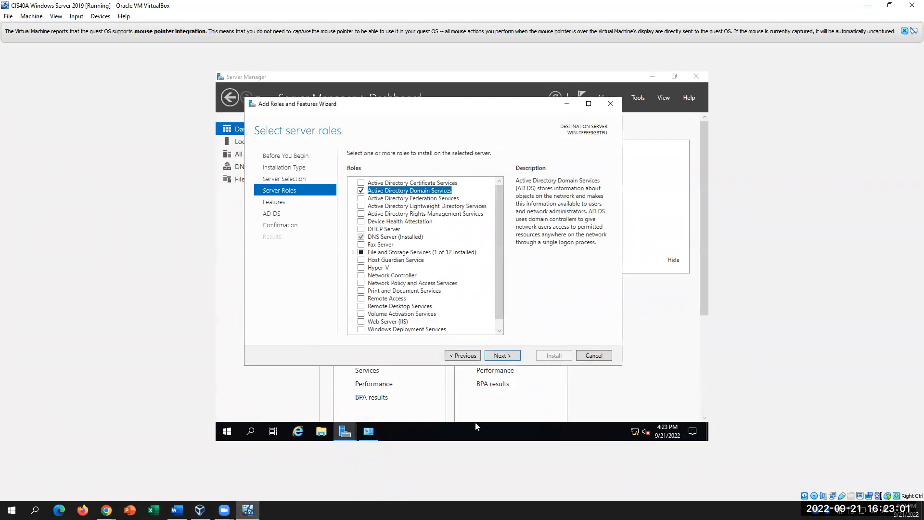
pyautogui.click(176, 510)
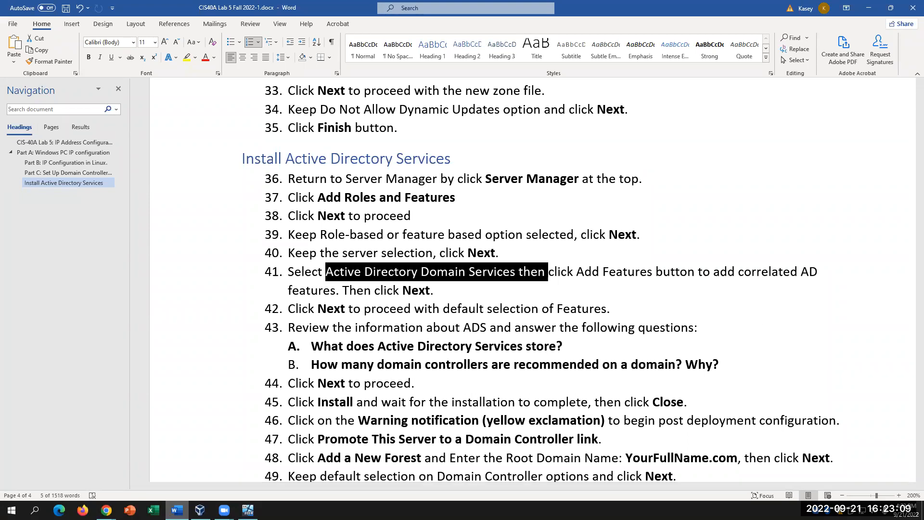
pyautogui.hotkey('alt', 'Tab')
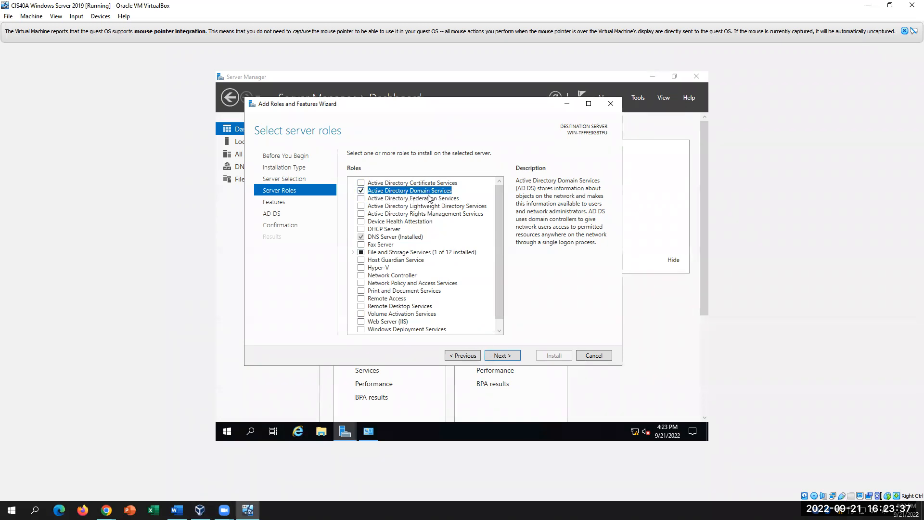
# - Move past Select server roles and Select features with the defaults, checking the Word lab instructions
pyautogui.click(502, 355)
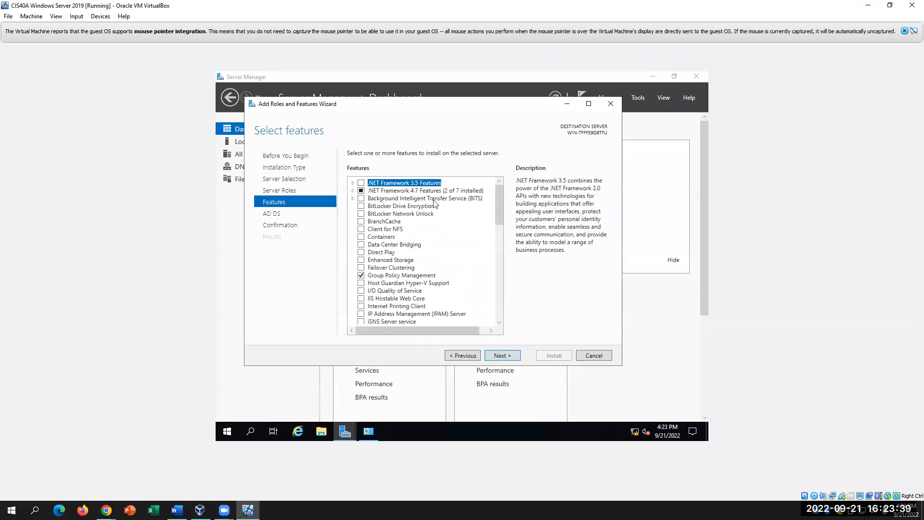
pyautogui.click(176, 510)
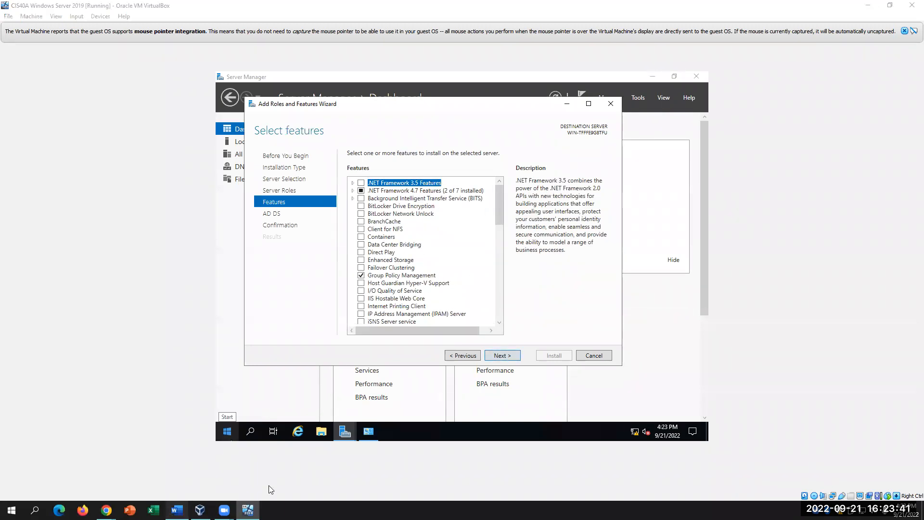
pyautogui.scroll(-1, 559, 381)
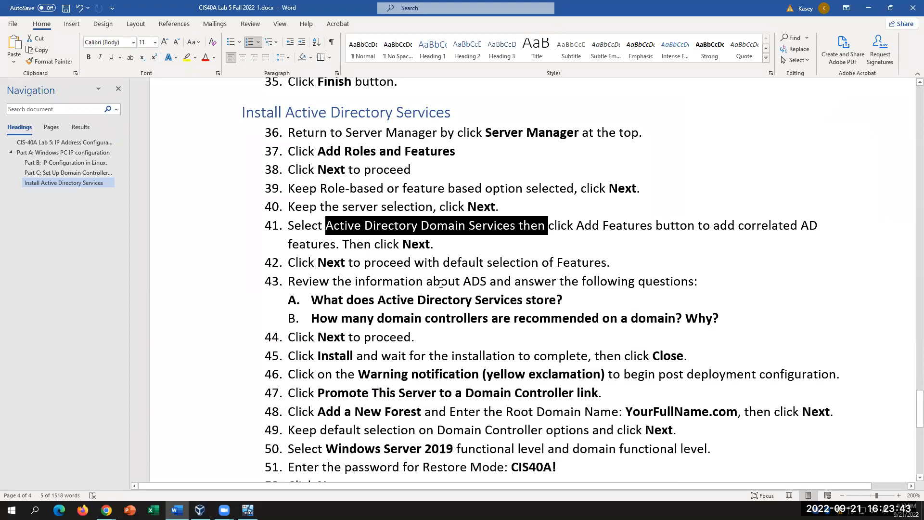
pyautogui.click(414, 263)
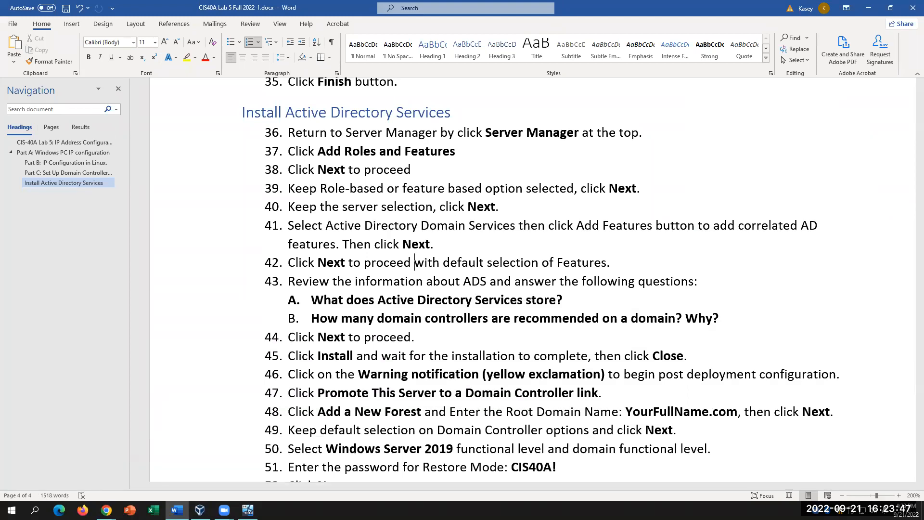
pyautogui.click(248, 510)
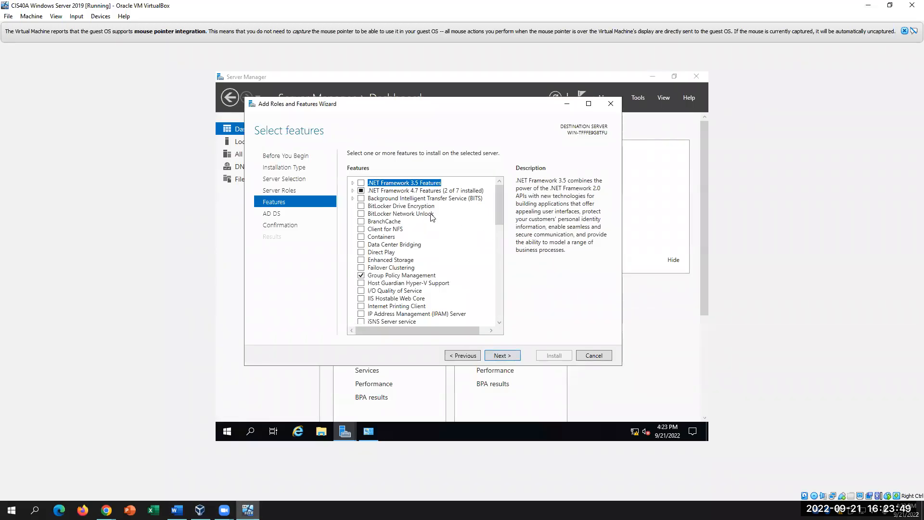
pyautogui.click(501, 355)
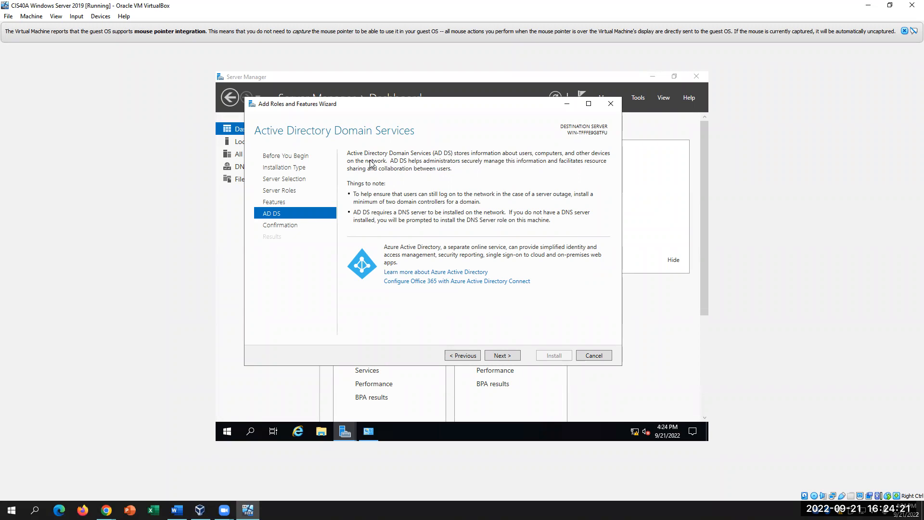
pyautogui.click(177, 510)
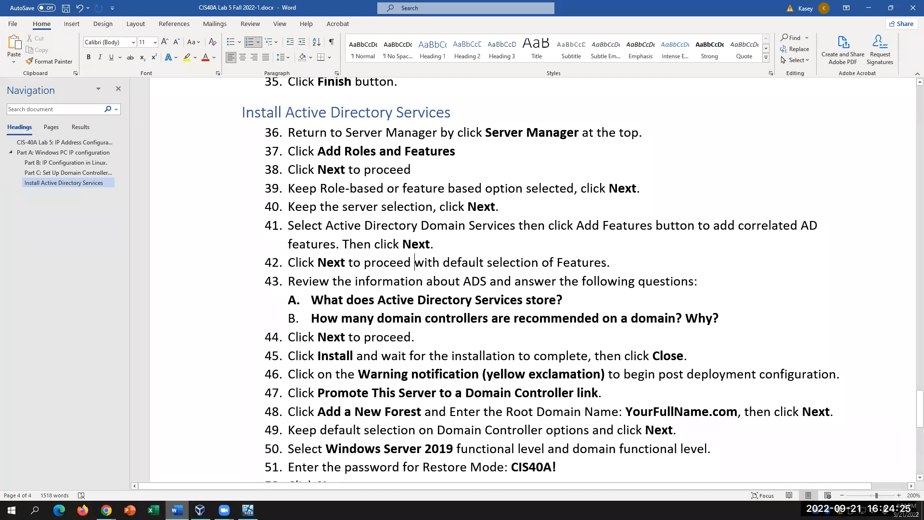
pyautogui.moveTo(323, 320); pyautogui.dragTo(729, 320)
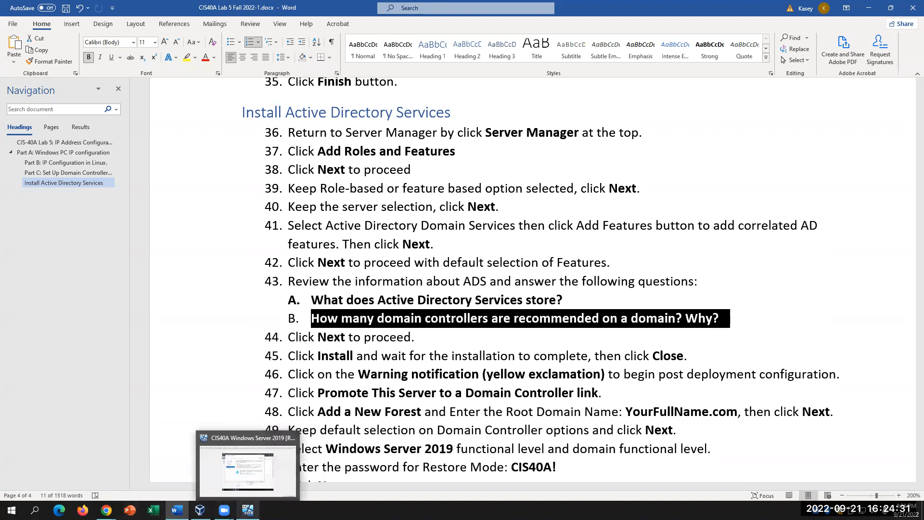
pyautogui.click(248, 509)
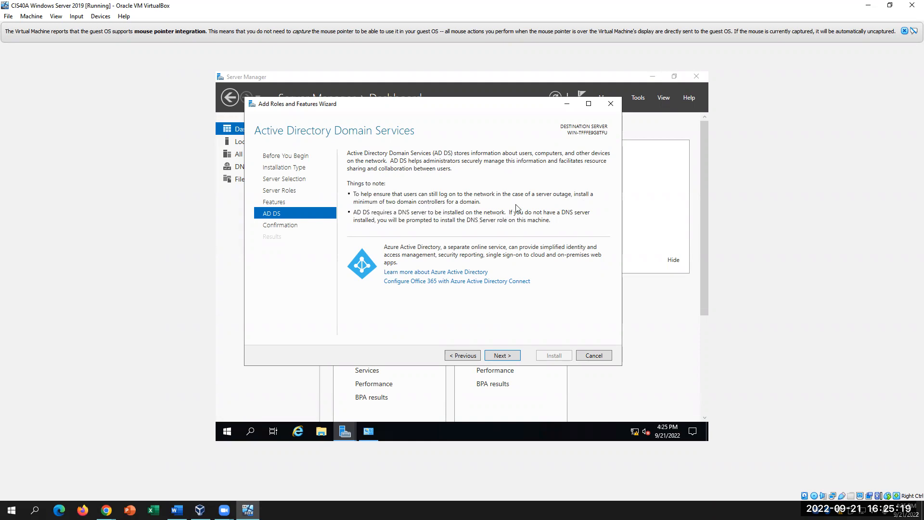
pyautogui.click(500, 356)
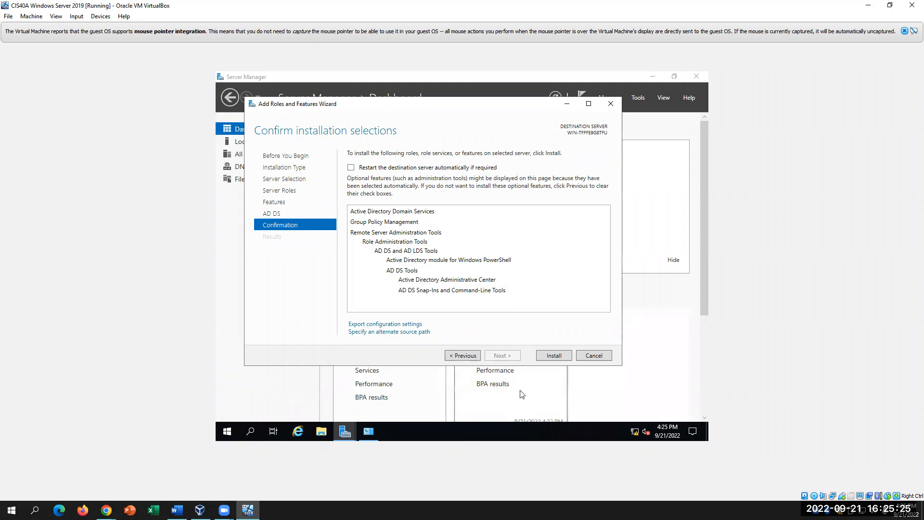
# - Launch the AD DS and management tools installation, review the lab document, then return to the progress page
pyautogui.click(554, 356)
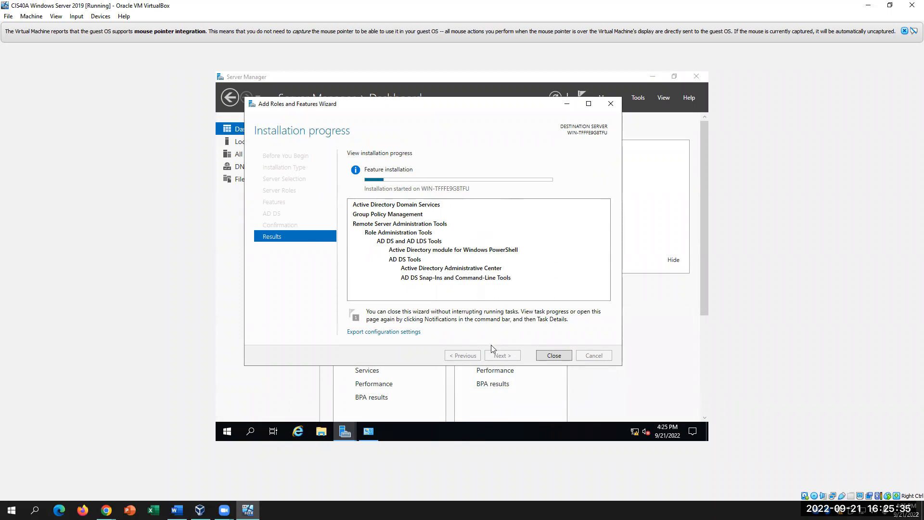
pyautogui.click(176, 510)
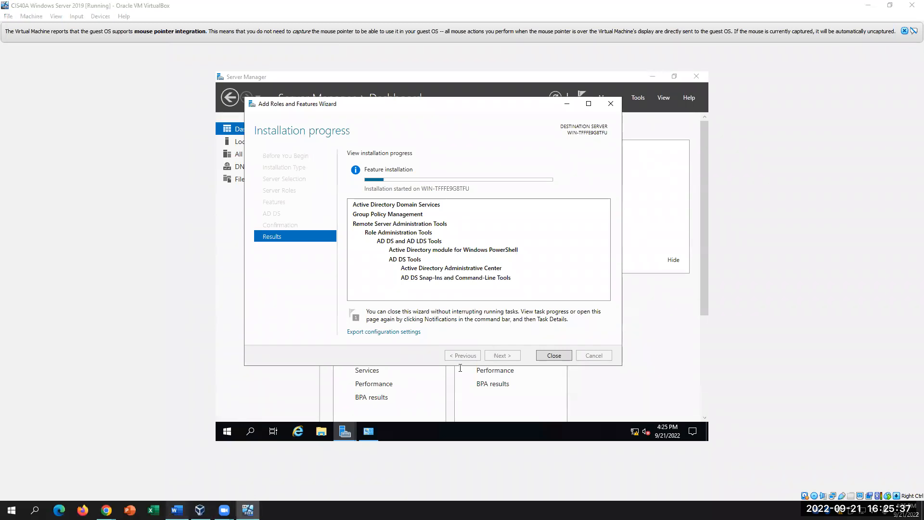
pyautogui.click(454, 333)
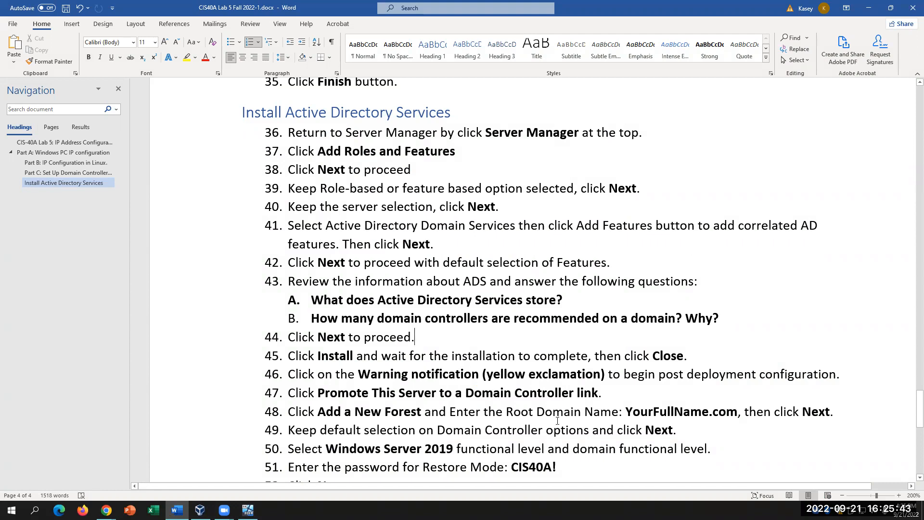
pyautogui.scroll(-5, 556, 422)
pyautogui.scroll(-2, 561, 412)
pyautogui.scroll(3, 561, 412)
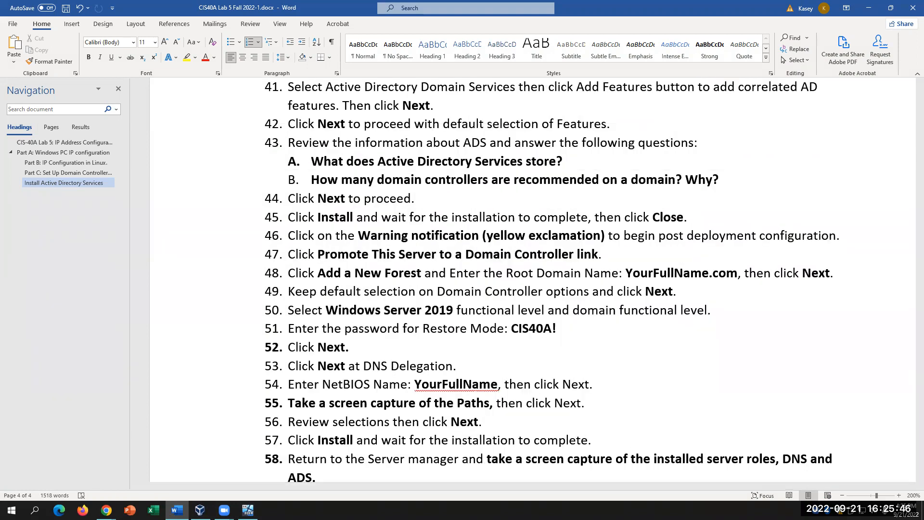
pyautogui.click(248, 509)
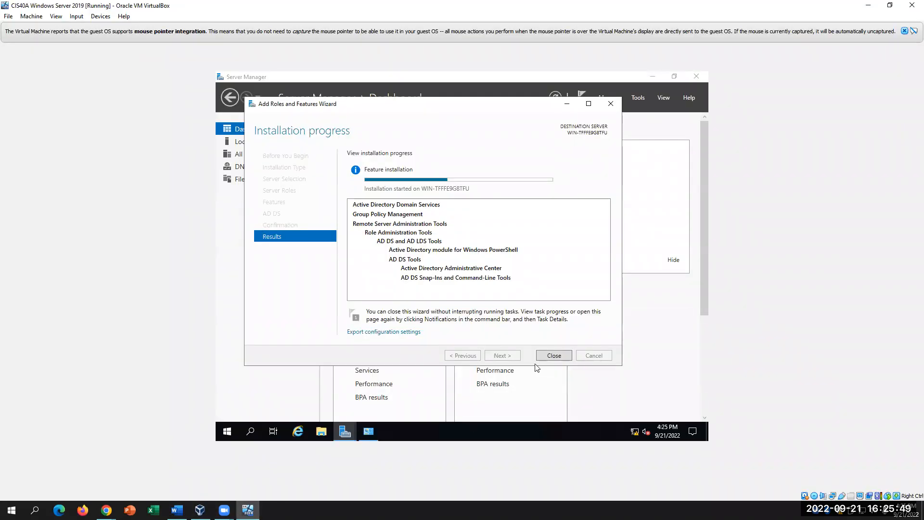
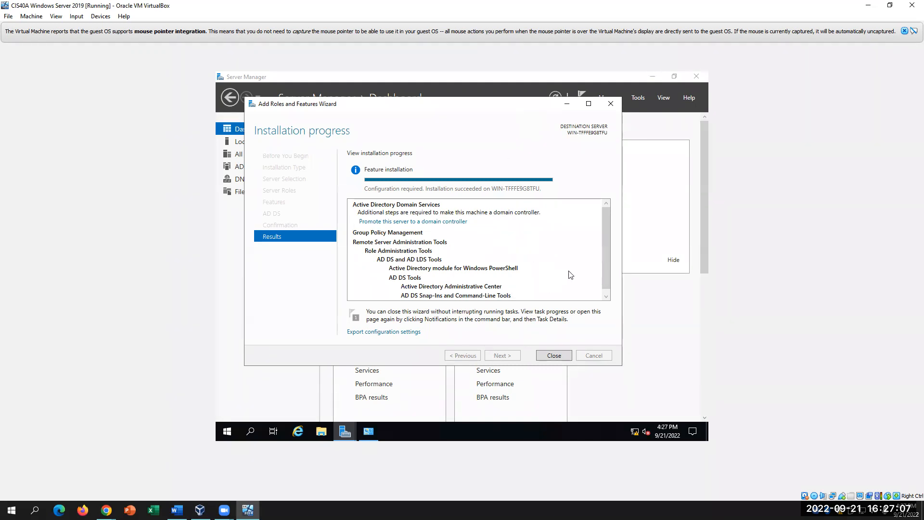
# - Check the lab document, then close the completed AD DS Add Roles and Features Wizard
pyautogui.scroll(-1, 575, 277)
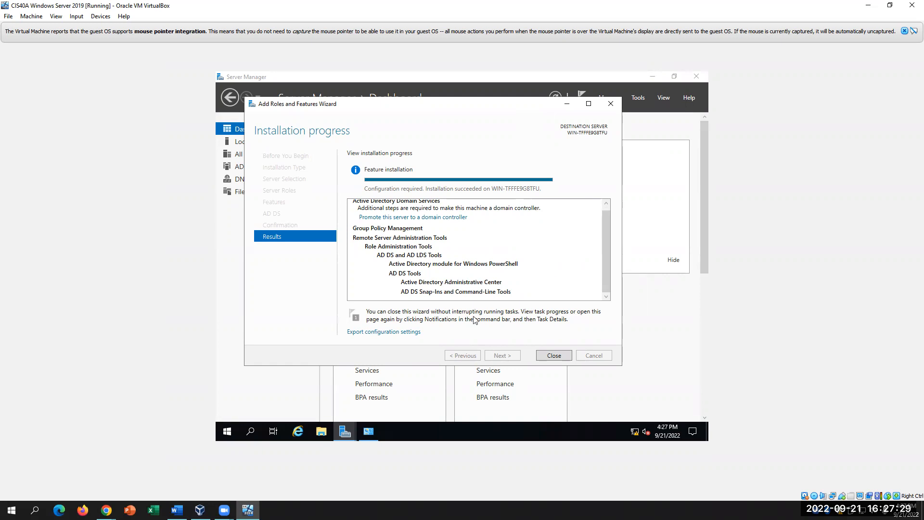
pyautogui.click(200, 510)
pyautogui.click(177, 509)
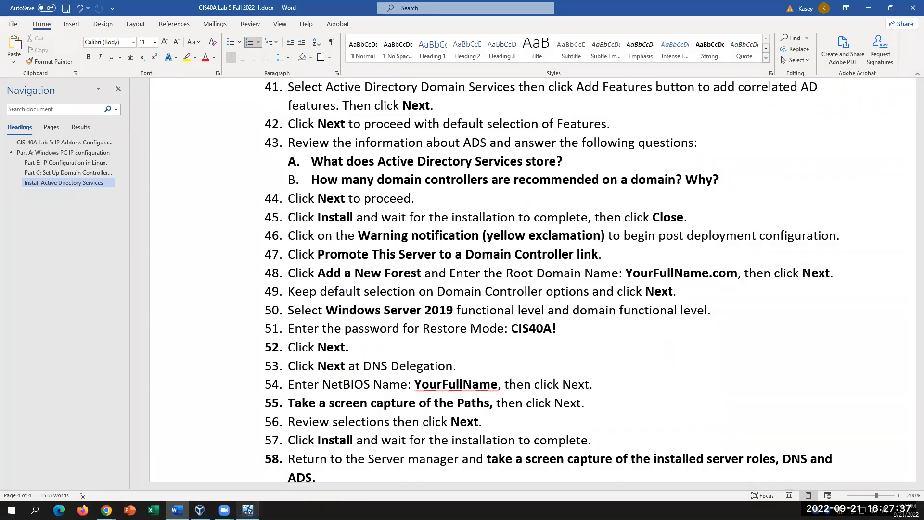
pyautogui.click(247, 510)
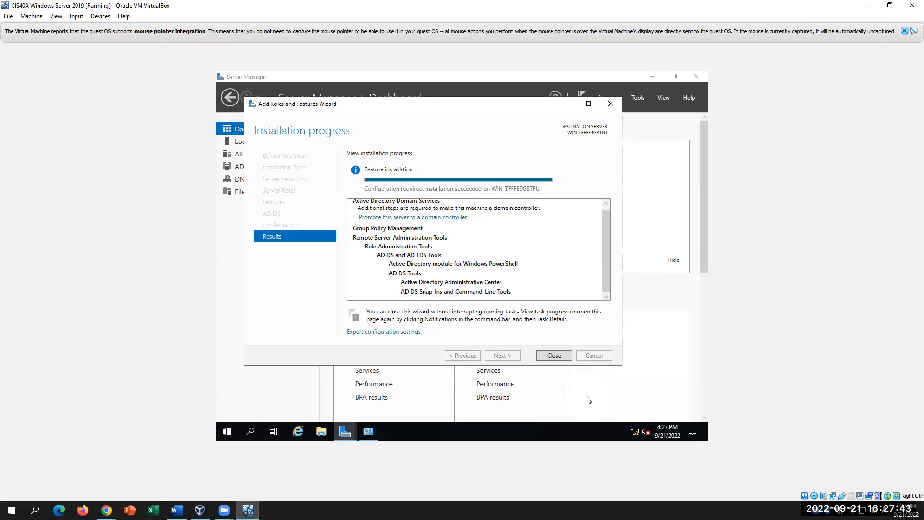
pyautogui.click(553, 355)
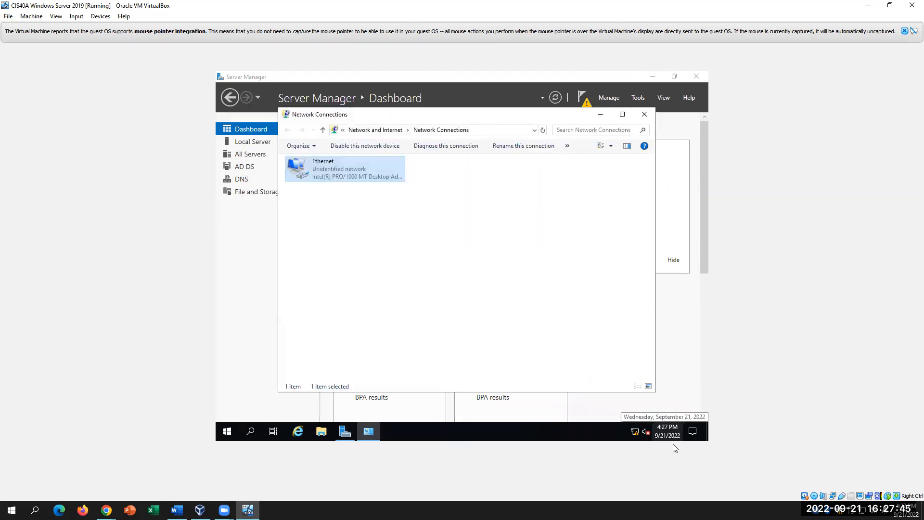
# - Close Network Connections and open Server Manager's notifications showing post-deployment configuration is required
pyautogui.click(645, 114)
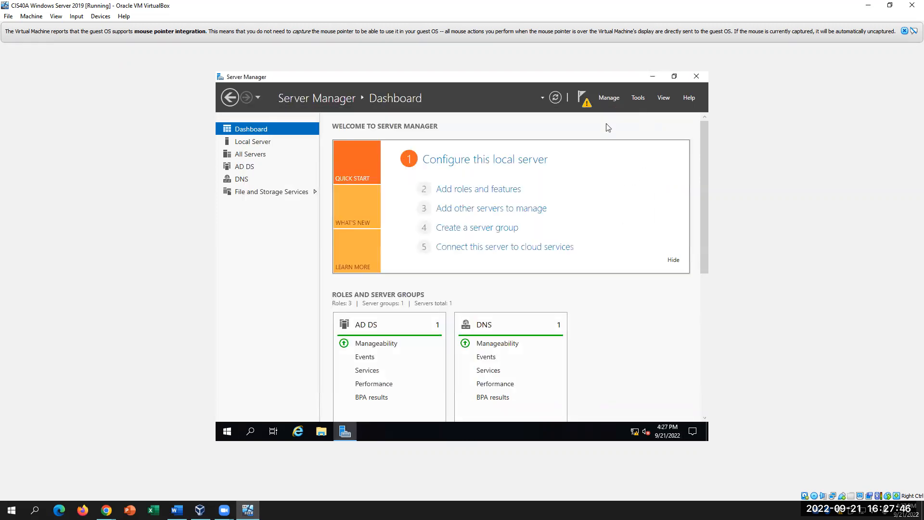
pyautogui.click(586, 108)
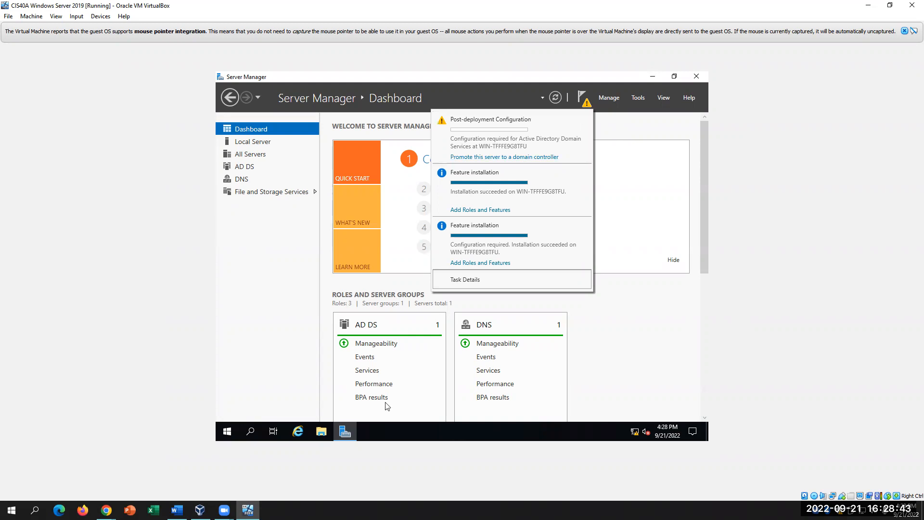
# - Review lab step 47, then choose 'Promote this server to a domain controller'
pyautogui.click(176, 510)
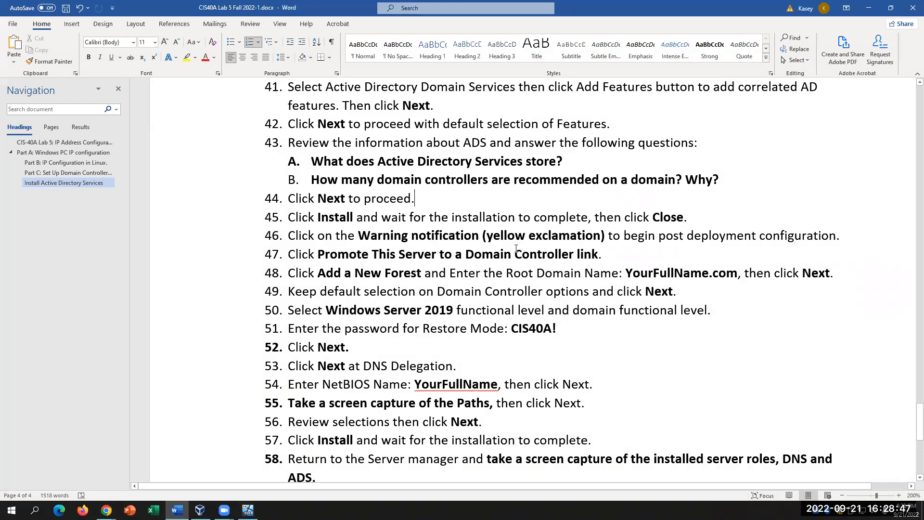
pyautogui.moveTo(334, 254); pyautogui.dragTo(600, 262)
pyautogui.click(247, 510)
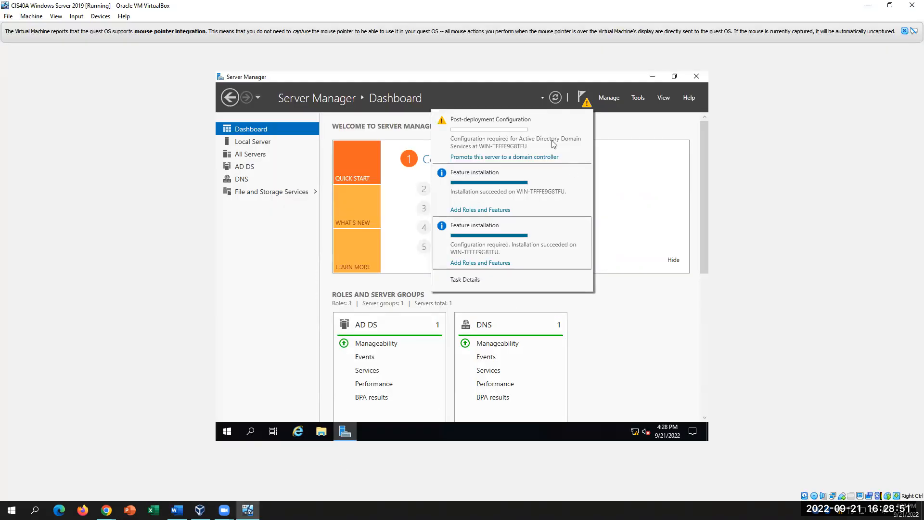
pyautogui.click(494, 157)
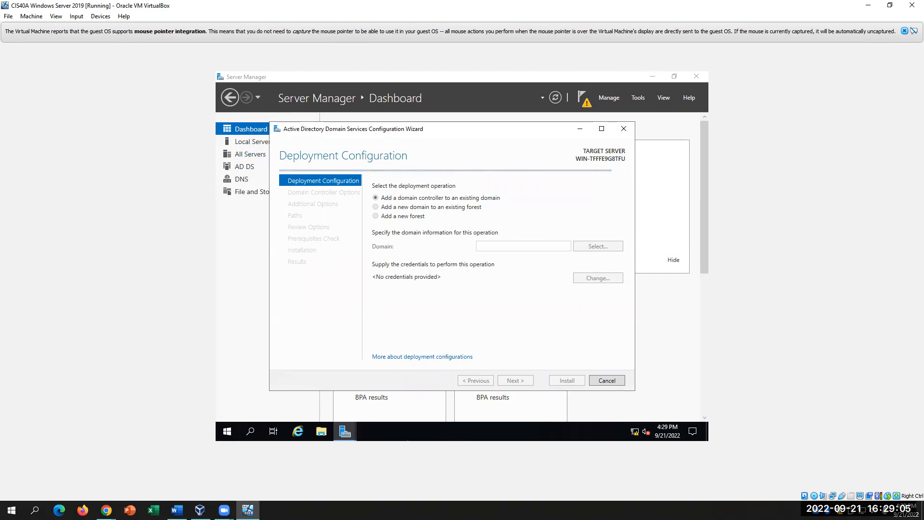
pyautogui.click(176, 510)
# - Following lab step 48, select 'Add a new forest' as the deployment operation
pyautogui.moveTo(323, 278); pyautogui.dragTo(414, 278)
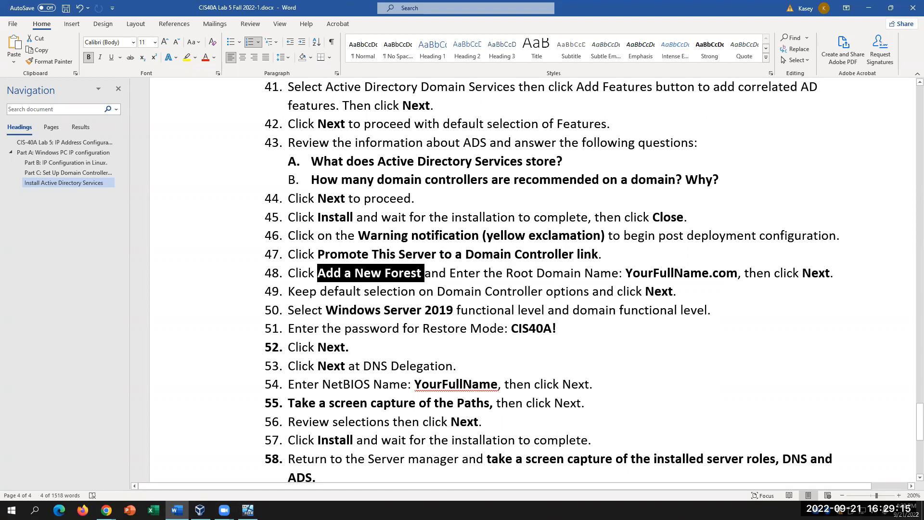
pyautogui.click(248, 510)
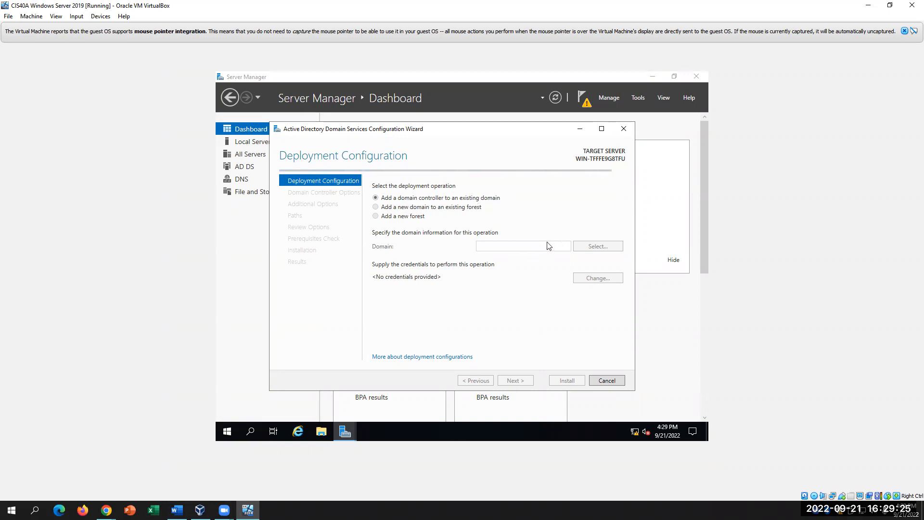
pyautogui.click(376, 216)
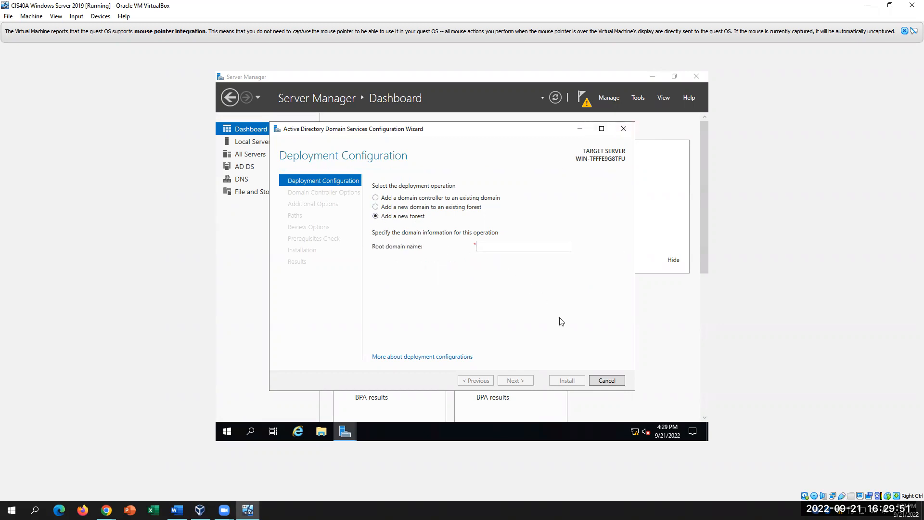
pyautogui.click(176, 509)
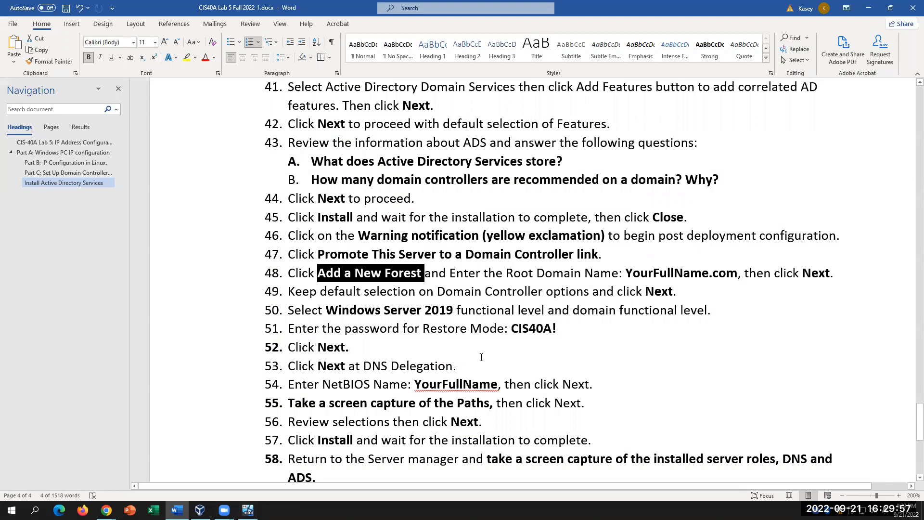
# - Enter the student's full-name .COM domain as the root domain name and continue to Domain Controller Options
pyautogui.moveTo(712, 277); pyautogui.dragTo(738, 277)
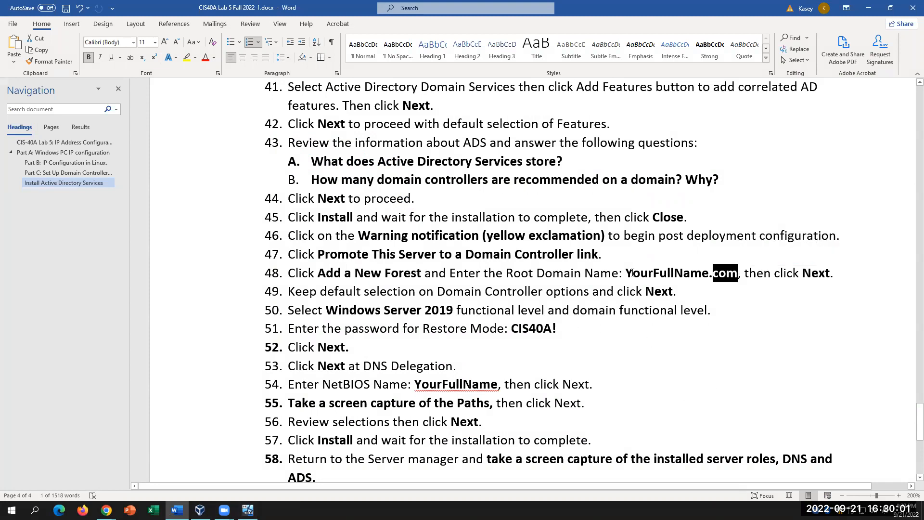
pyautogui.moveTo(627, 273); pyautogui.dragTo(736, 272)
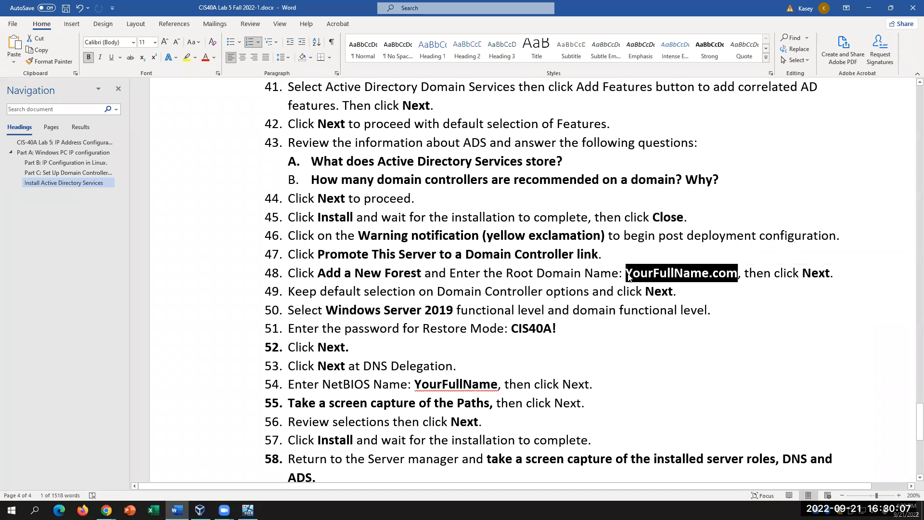
pyautogui.click(707, 273)
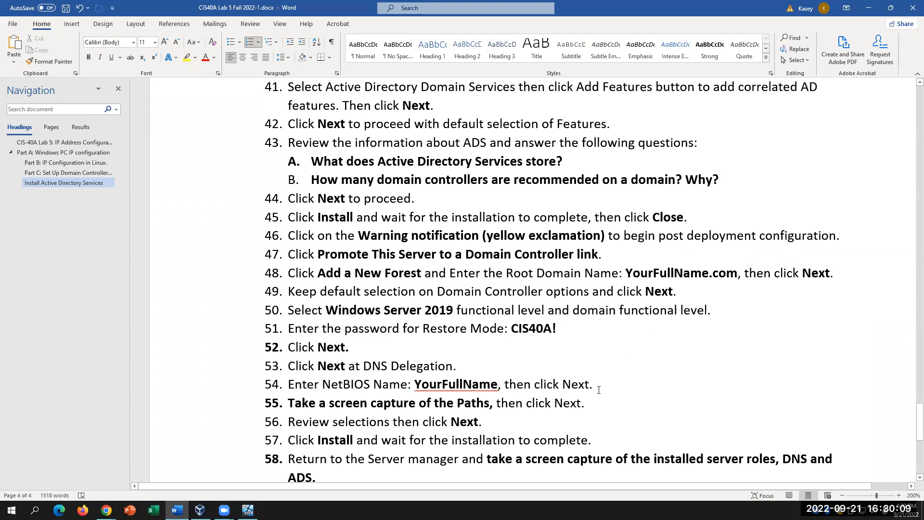
pyautogui.click(248, 510)
pyautogui.click(504, 244)
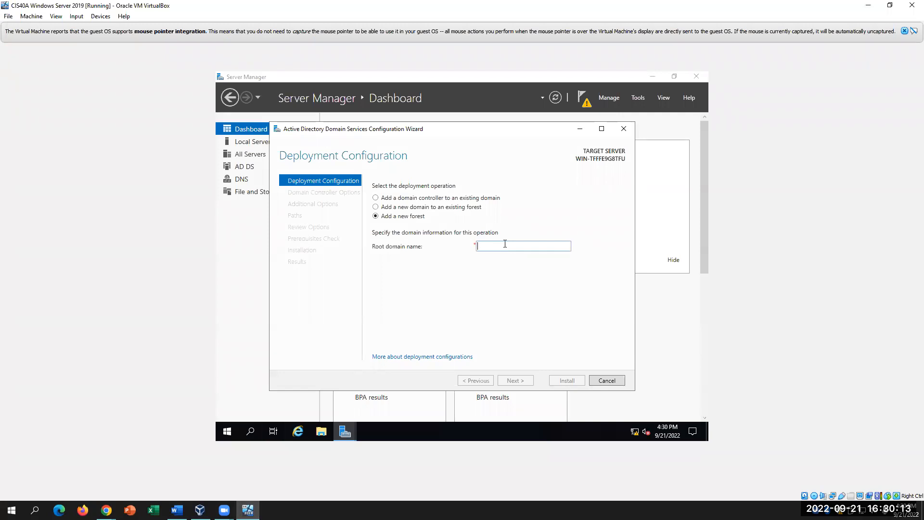
pyautogui.write('KASEYNGUYEN.COM')
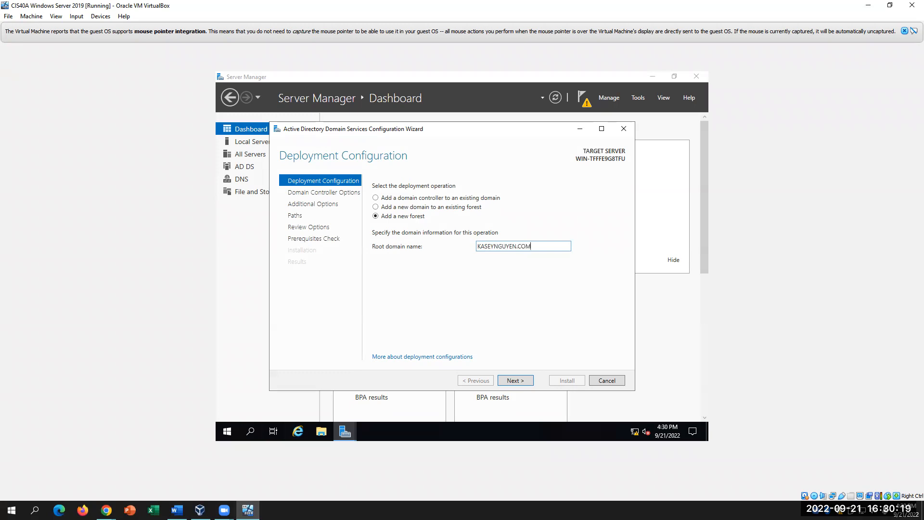
pyautogui.click(514, 380)
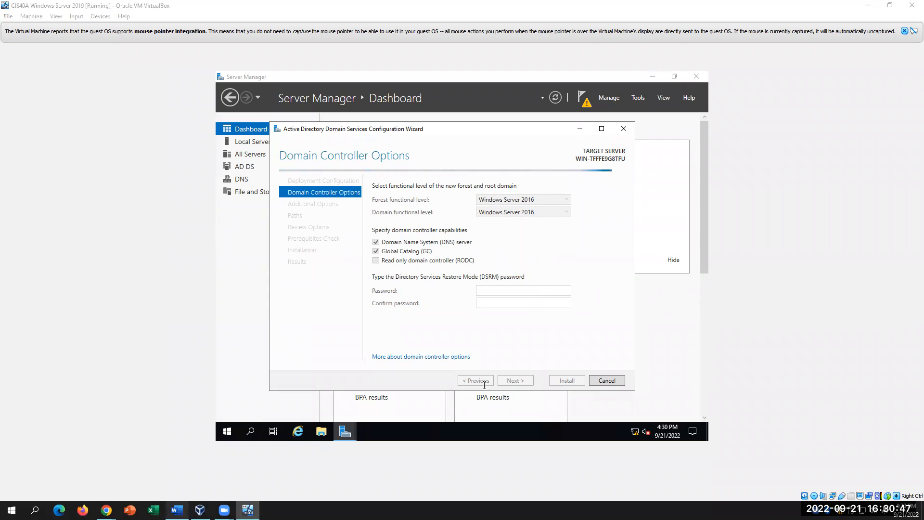
pyautogui.hotkey('alt', 'Tab')
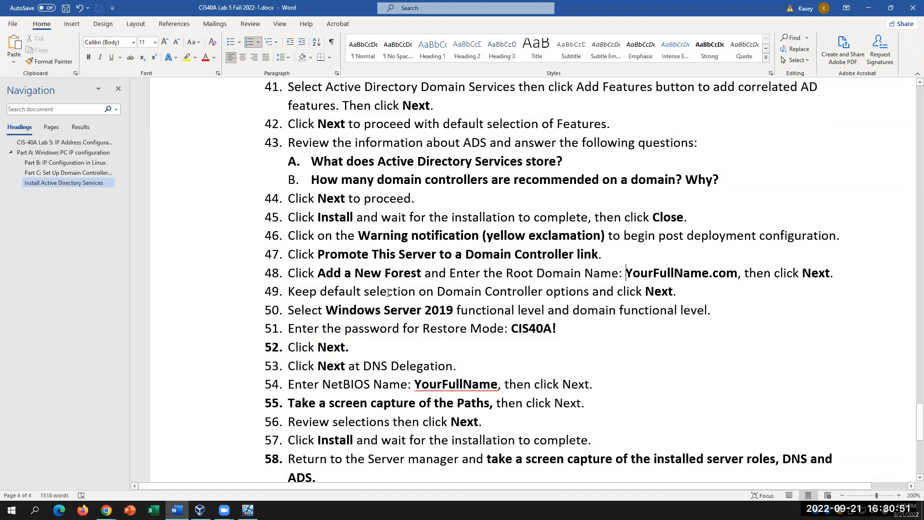
pyautogui.moveTo(304, 292); pyautogui.dragTo(684, 292)
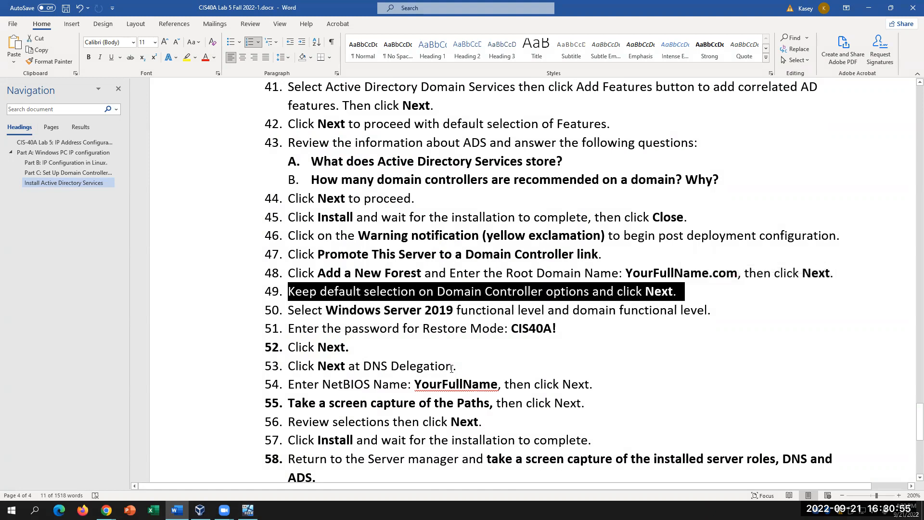
pyautogui.click(451, 307)
pyautogui.hotkey('alt', 'Tab')
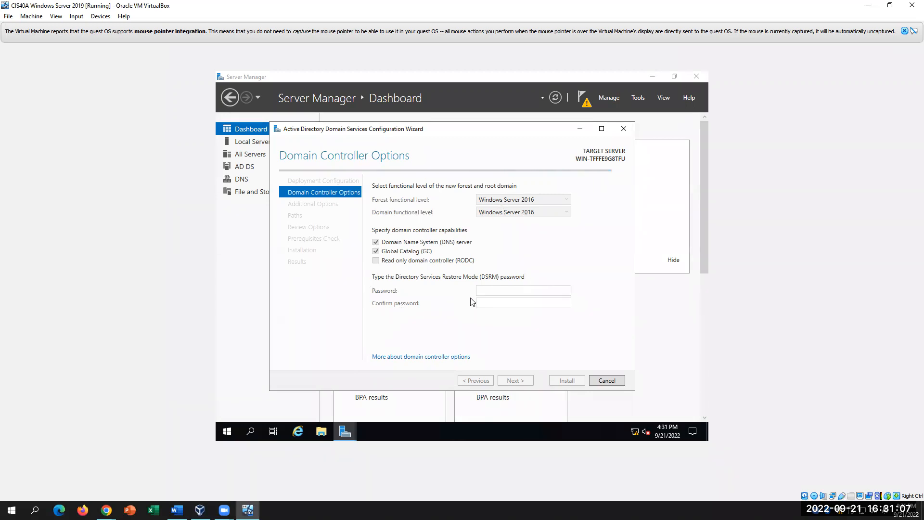
pyautogui.click(353, 435)
pyautogui.click(353, 433)
pyautogui.click(353, 434)
pyautogui.click(625, 275)
pyautogui.click(553, 200)
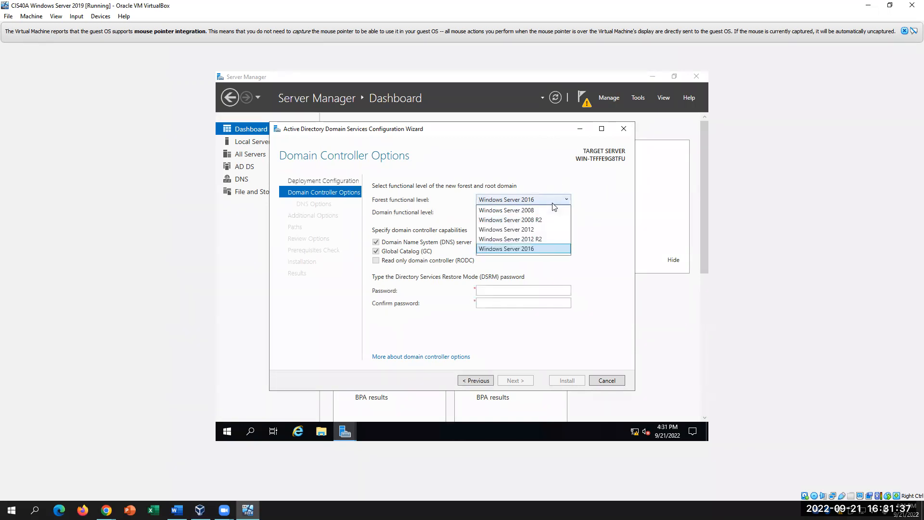
# - Keep the Windows Server 2016 forest level, enter and confirm the DSRM password, and continue
pyautogui.click(544, 248)
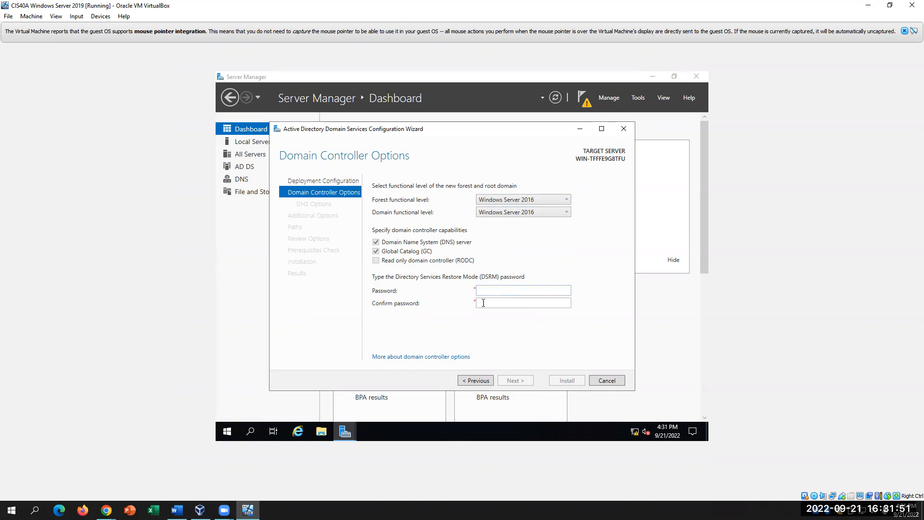
pyautogui.click(503, 291)
pyautogui.press('Tab')
pyautogui.write('s')
pyautogui.write('••••')
pyautogui.click(514, 381)
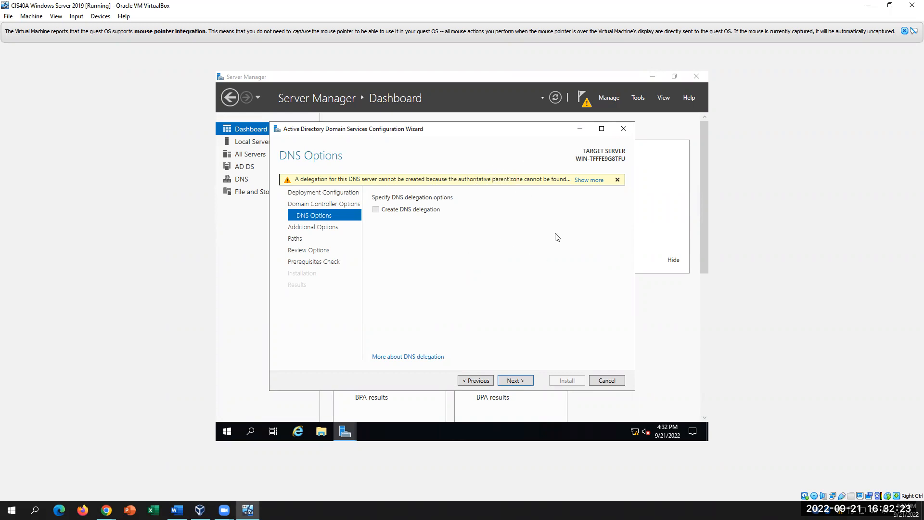
pyautogui.click(177, 509)
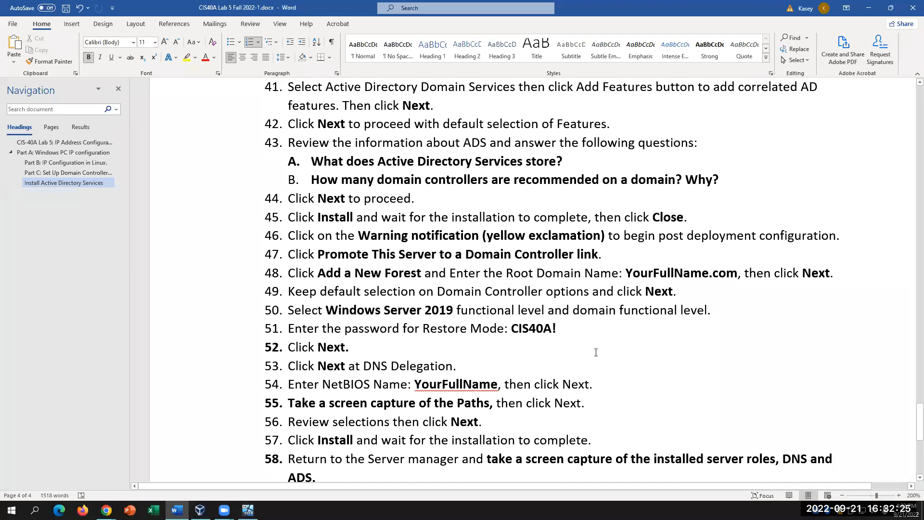
# - Check lab steps 53–54, then continue past DNS Options with DNS delegation left unchecked
pyautogui.click(468, 369)
pyautogui.moveTo(422, 384); pyautogui.dragTo(496, 383)
pyautogui.click(496, 383)
pyautogui.click(248, 509)
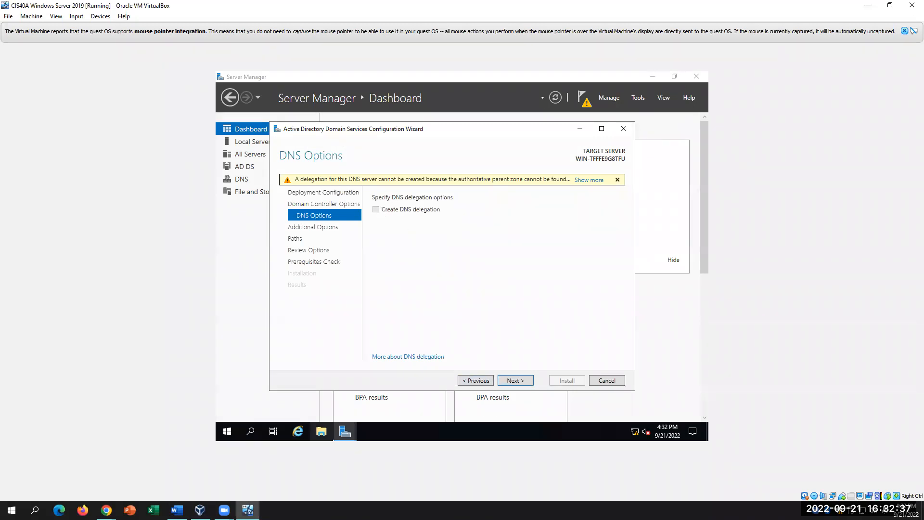
pyautogui.click(177, 509)
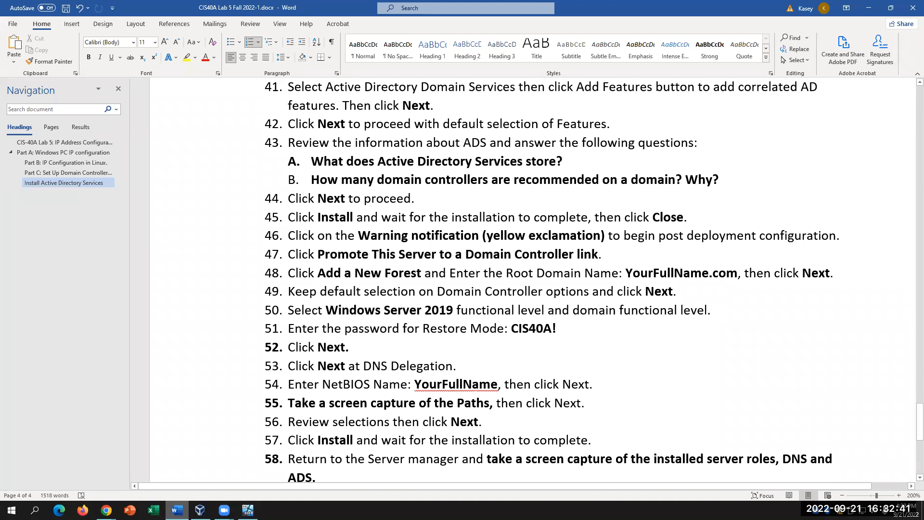
pyautogui.click(247, 510)
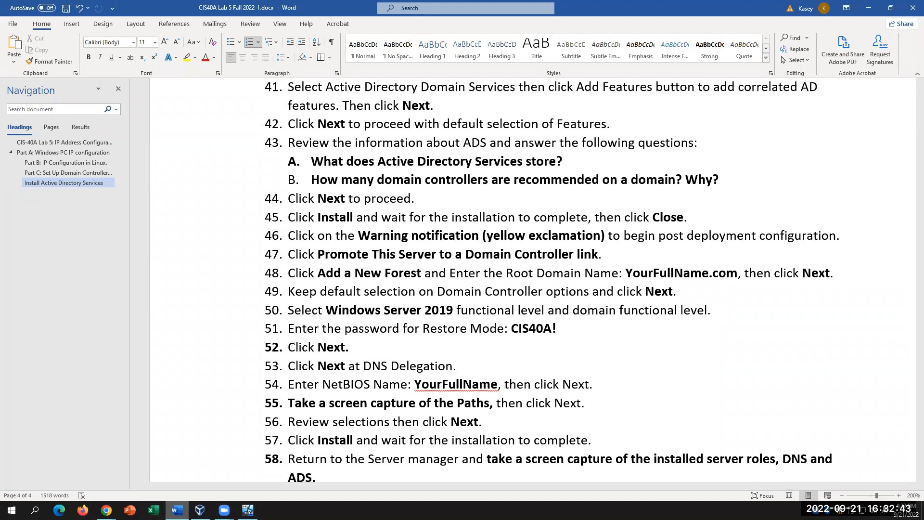
pyautogui.click(515, 380)
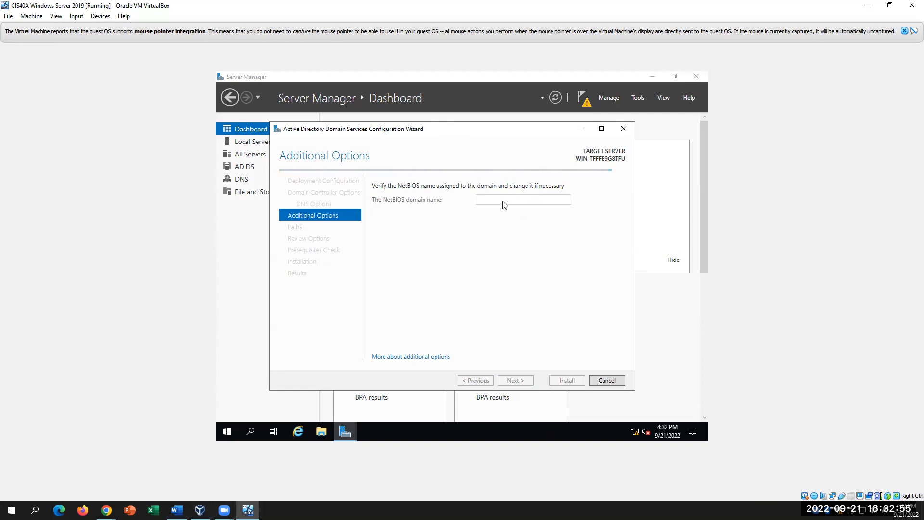
# - Compare the proposed NetBIOS domain name with step 54's YourFullName placeholder and accept it
pyautogui.doubleClick(527, 202)
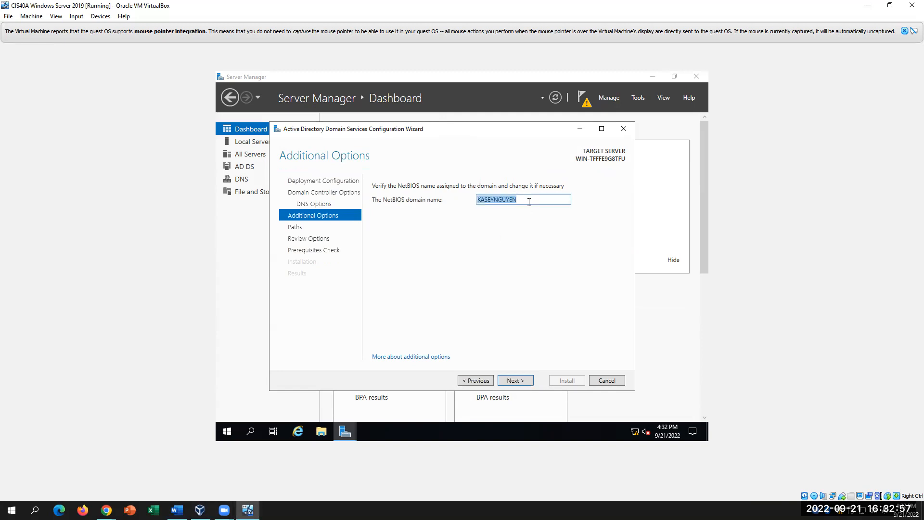
pyautogui.click(176, 510)
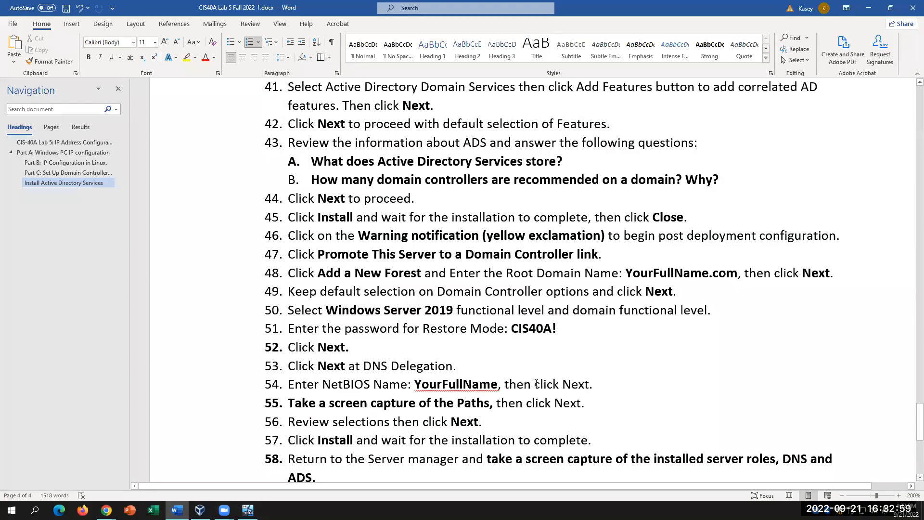
pyautogui.moveTo(414, 385); pyautogui.dragTo(500, 385)
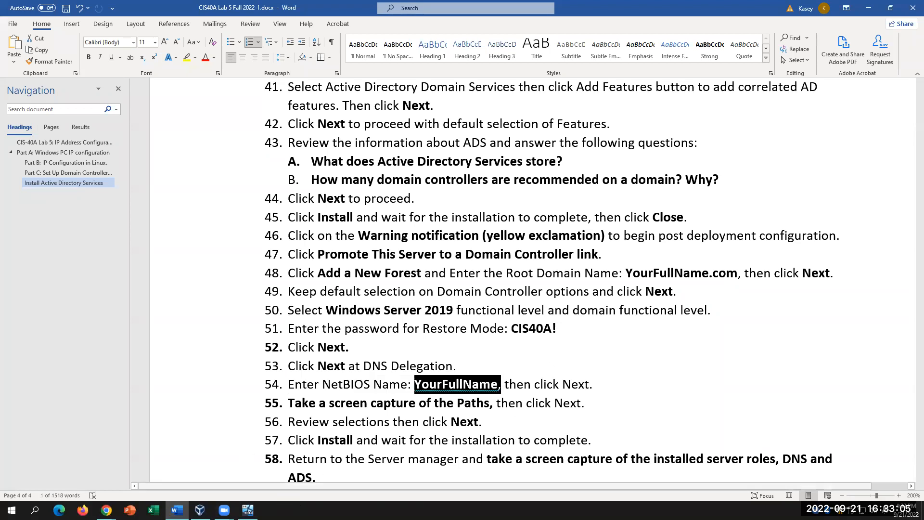
pyautogui.click(248, 510)
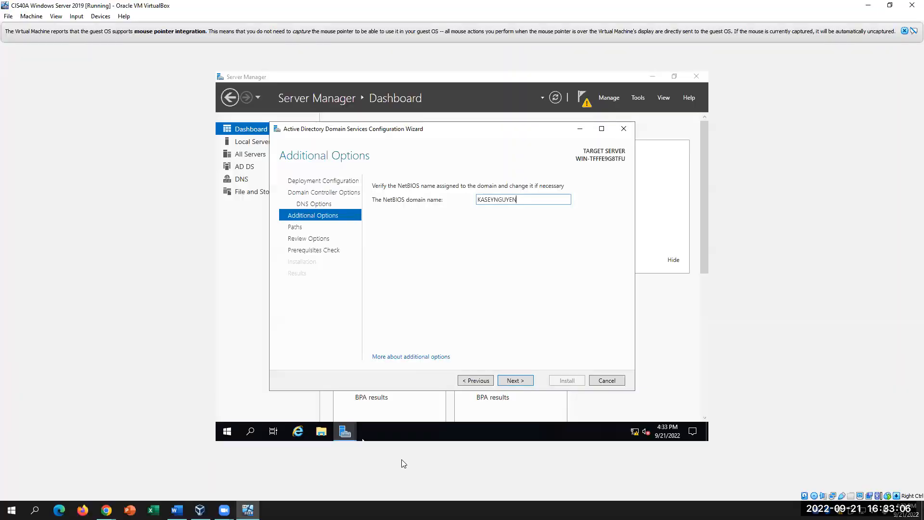
pyautogui.click(513, 380)
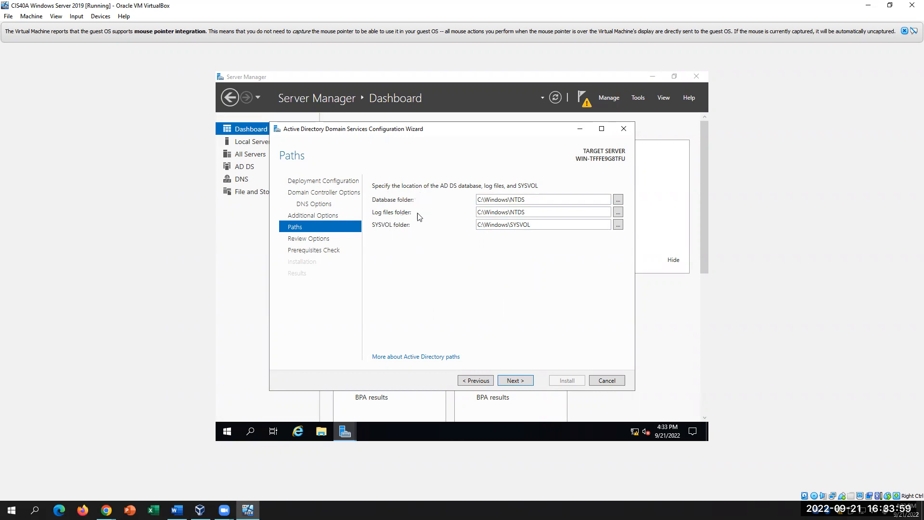
# - Keep the default C:\Windows\NTDS and C:\Windows\SYSVOL paths and advance to Review Options
pyautogui.click(523, 381)
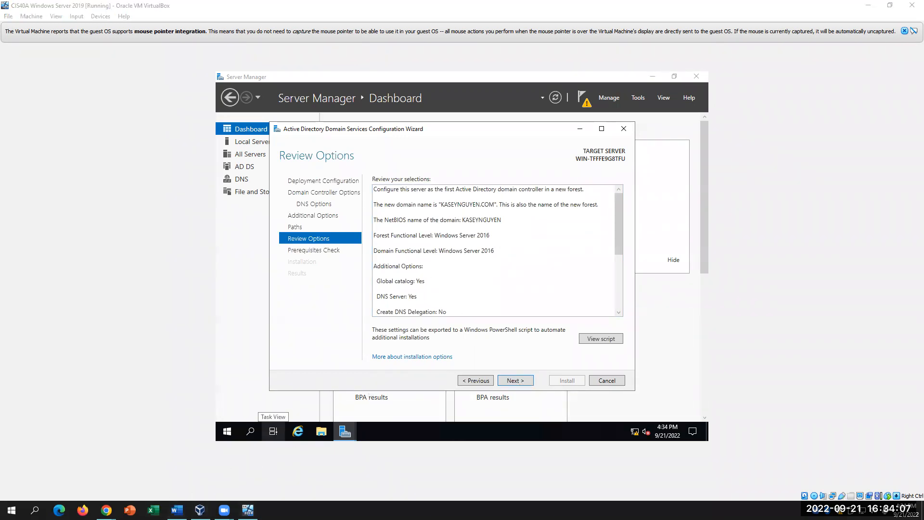
pyautogui.click(176, 509)
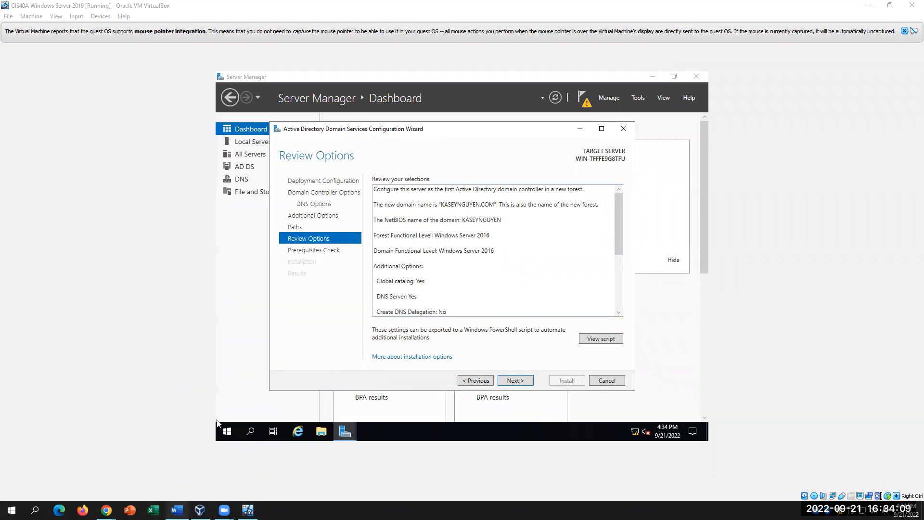
pyautogui.scroll(-2, 428, 400)
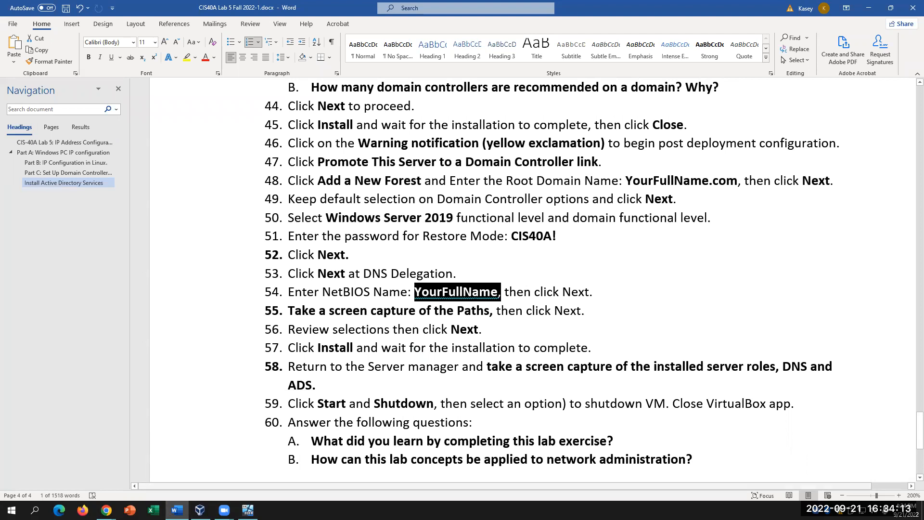
pyautogui.click(247, 510)
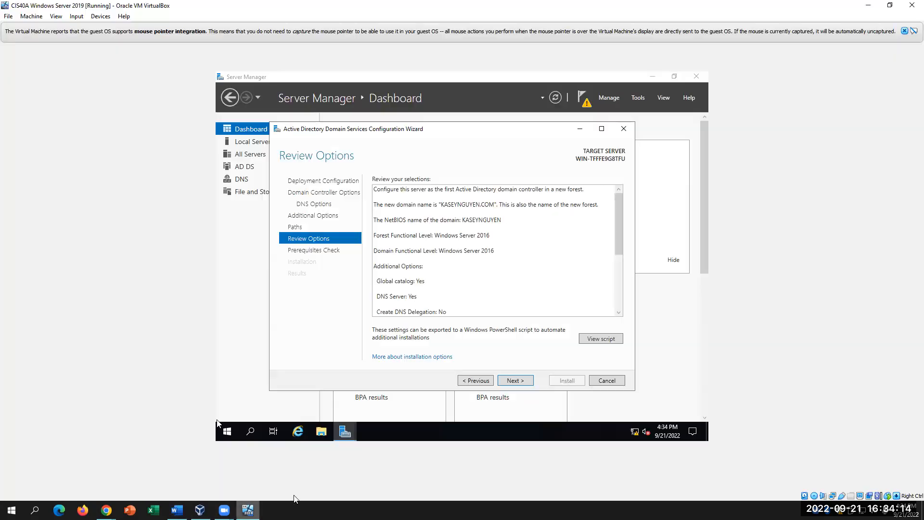
# - Advance to the Prerequisites Check page, glancing at the Zoom meeting and lab document
pyautogui.click(522, 380)
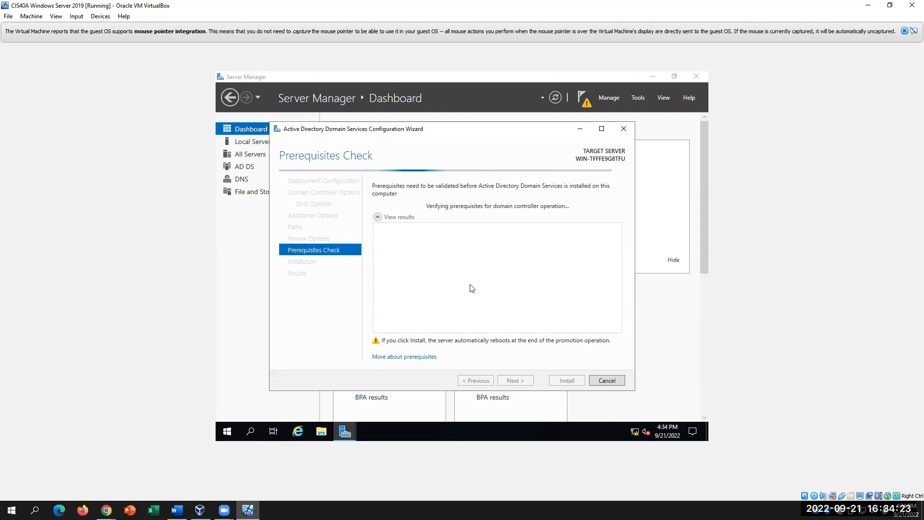
pyautogui.click(225, 510)
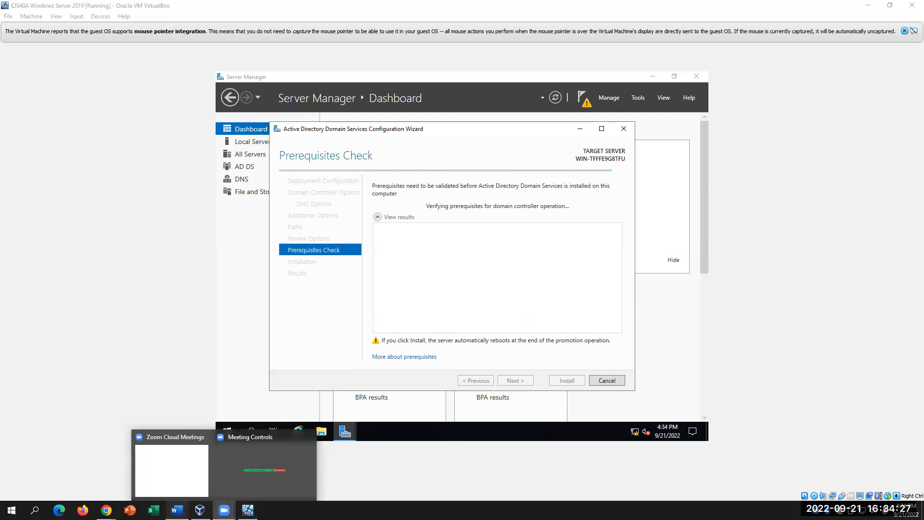
pyautogui.click(177, 510)
pyautogui.scroll(-3, 585, 341)
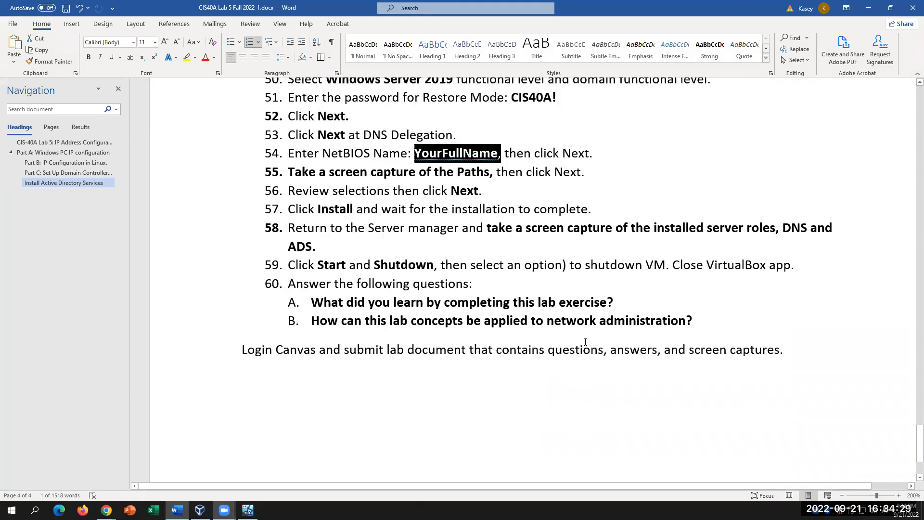
pyautogui.scroll(1, 585, 341)
pyautogui.click(224, 510)
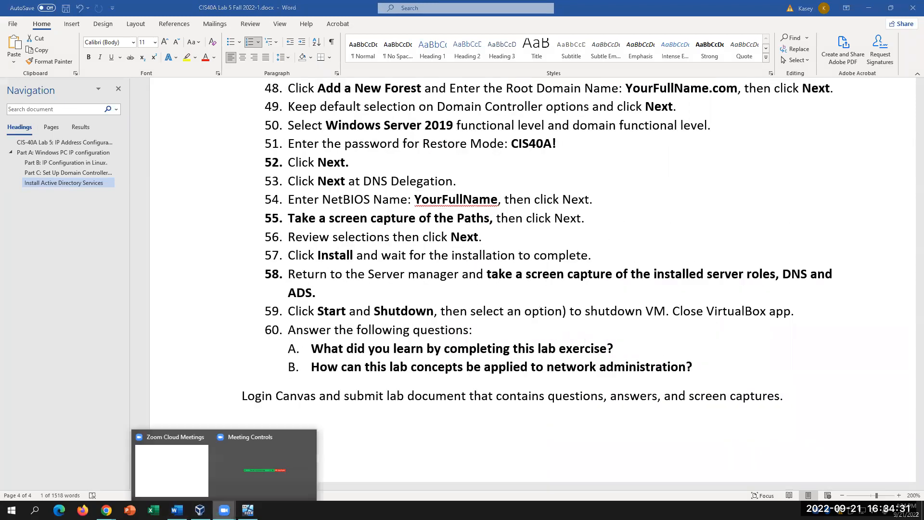
pyautogui.click(248, 510)
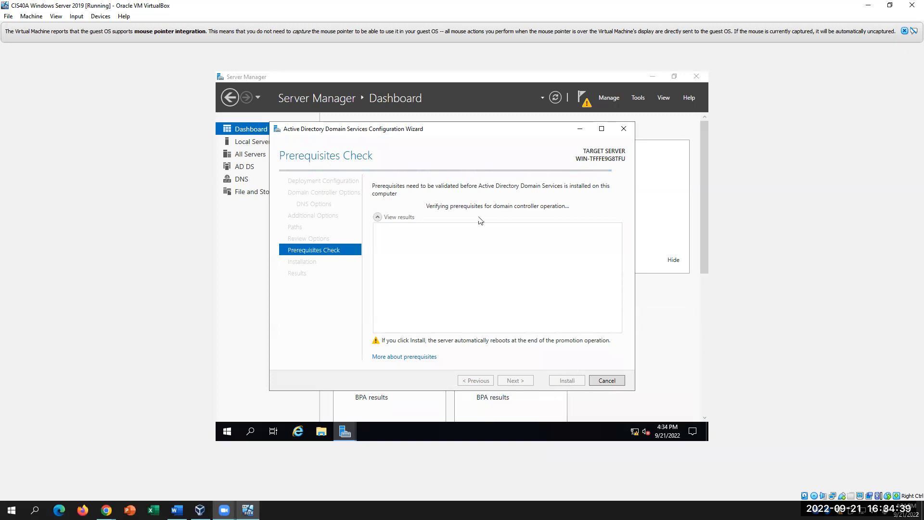
# - Place the insertion point after question B in the lab document, then return to the wizard
pyautogui.click(176, 510)
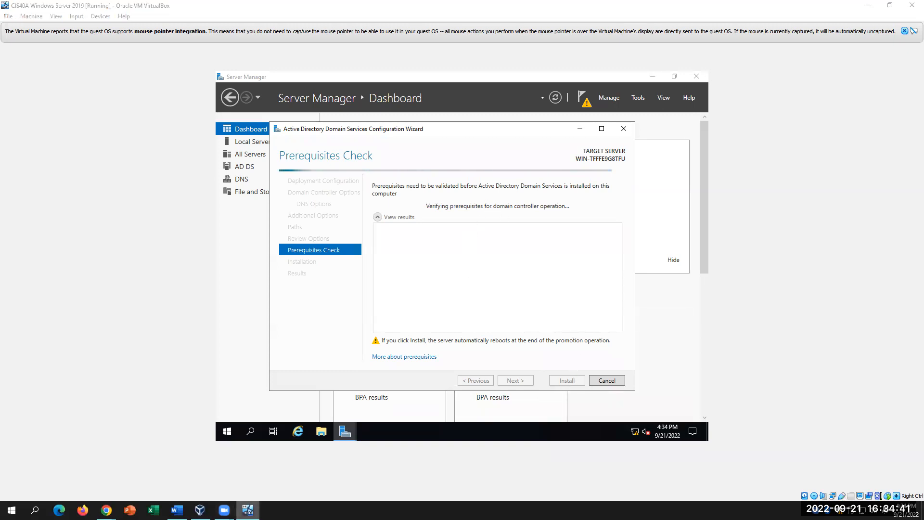
pyautogui.click(632, 353)
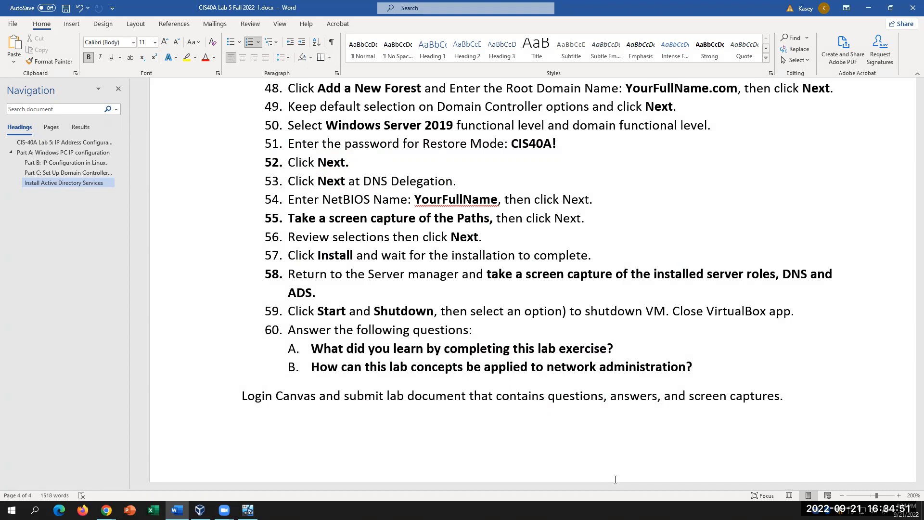
pyautogui.click(717, 359)
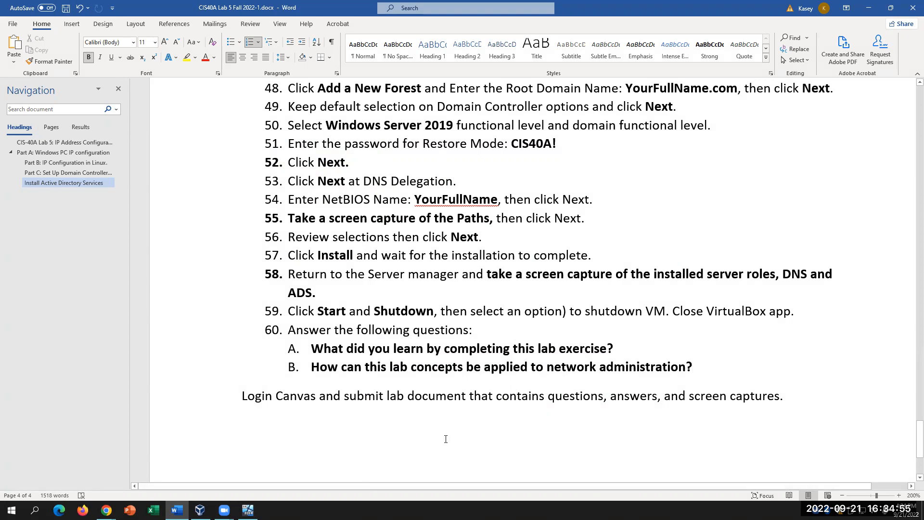
pyautogui.click(248, 509)
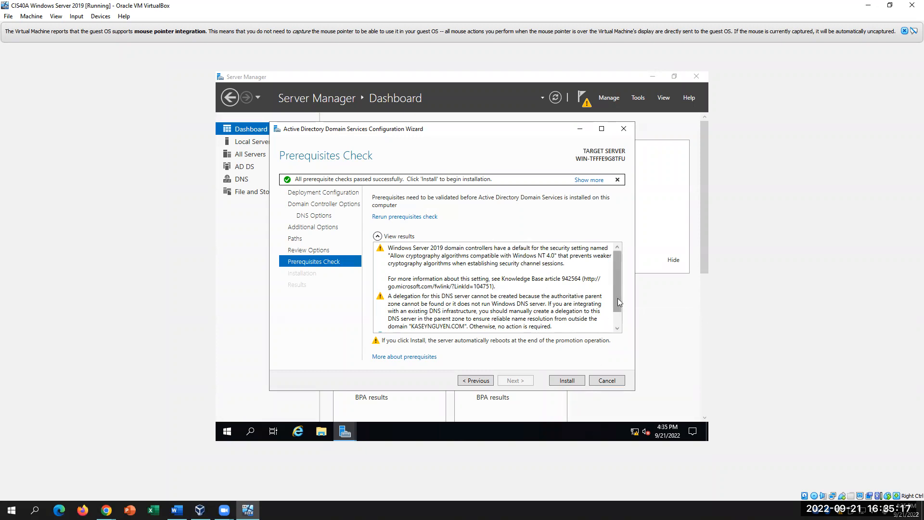
# - Scroll to the end of the prerequisite check results and begin the AD DS domain controller installation
pyautogui.scroll(-1, 617, 309)
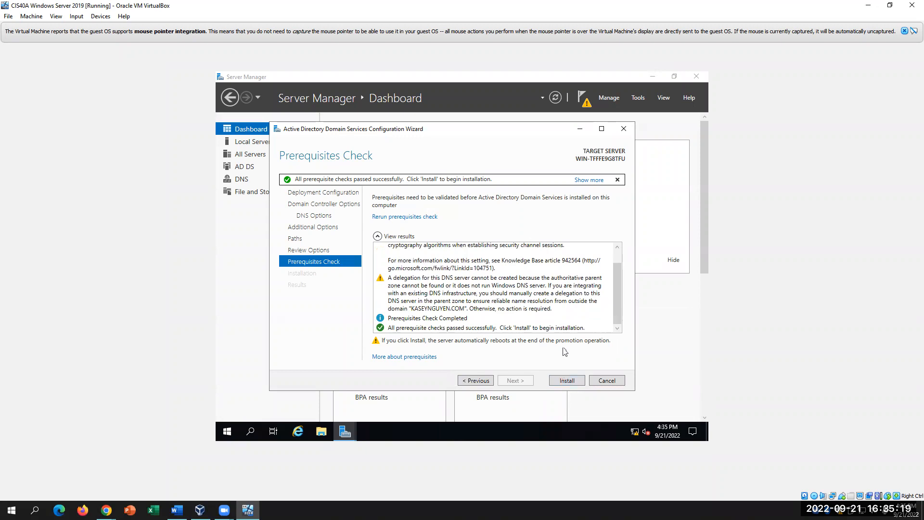
pyautogui.click(567, 380)
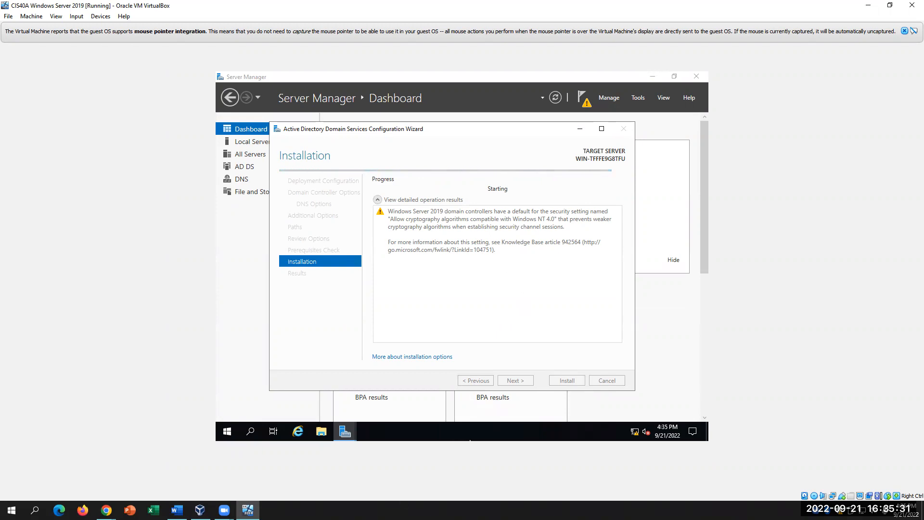
# - Consult the lab instructions document, then return to the server VM as it reboots
pyautogui.hotkey('alt', 'Tab')
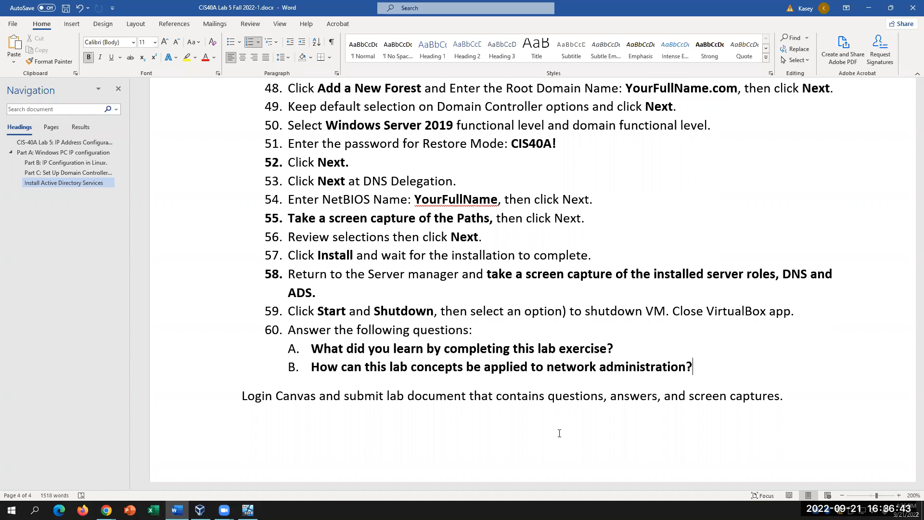
pyautogui.click(248, 510)
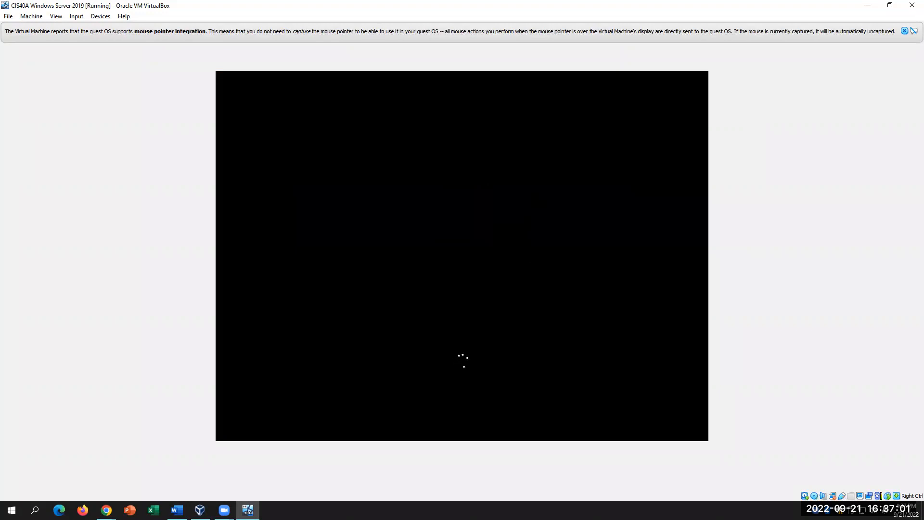
# - Open the Set-NetIPAddress docs, check the booting VM and lab document, and end on the docs
pyautogui.moveTo(106, 510)
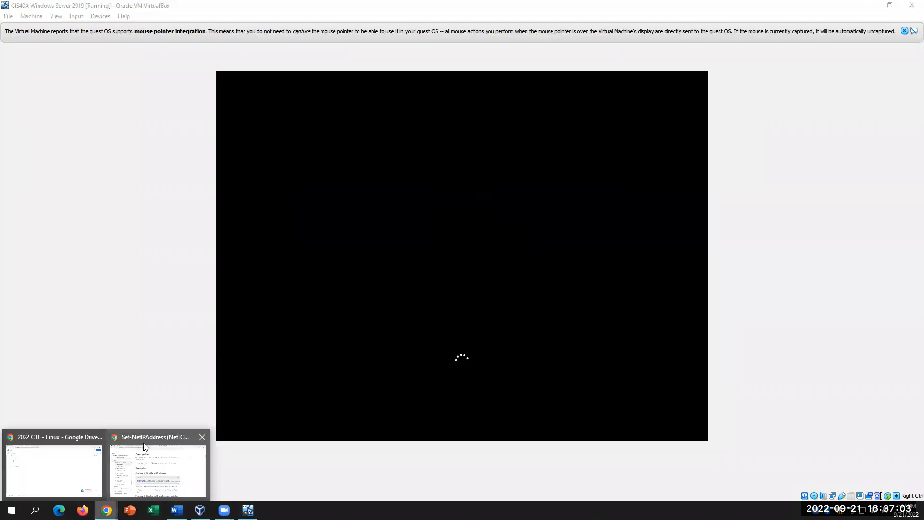
pyautogui.click(166, 468)
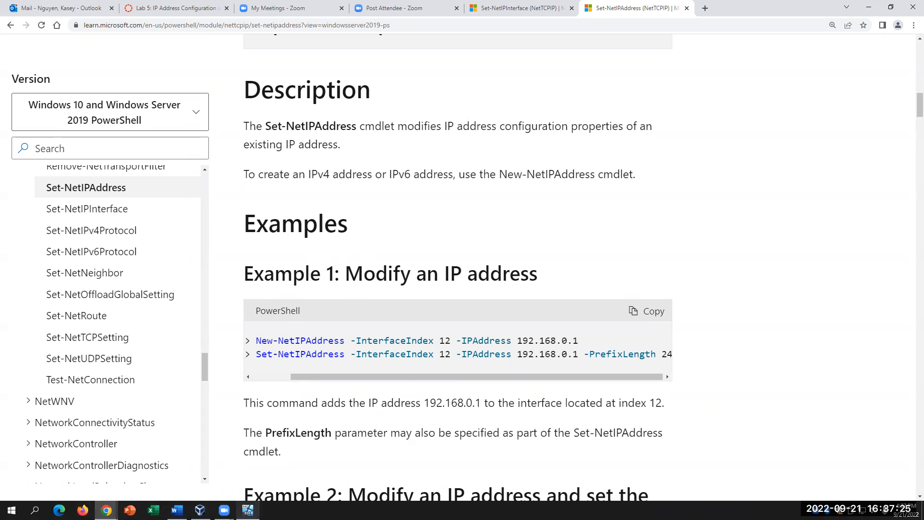
pyautogui.click(247, 510)
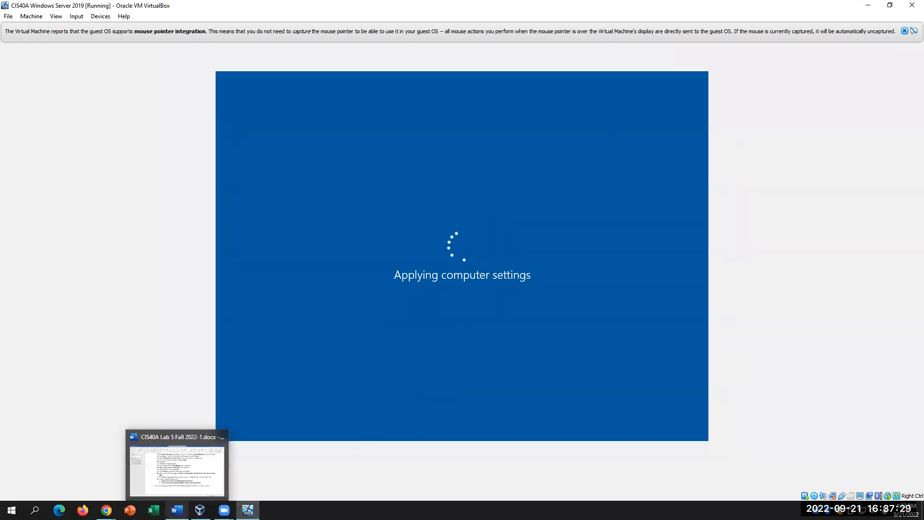
pyautogui.click(177, 509)
pyautogui.click(247, 510)
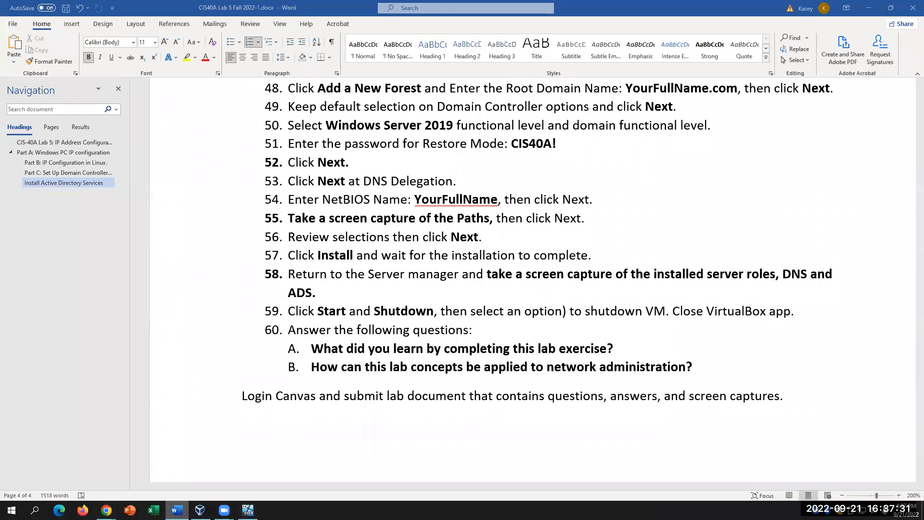
pyautogui.click(106, 510)
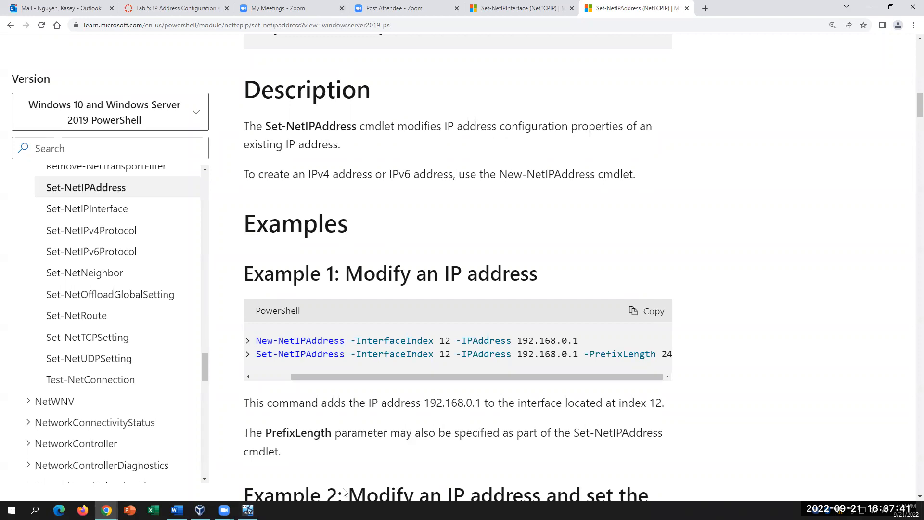
# - Return from the Set-NetIPAddress docs to the VirtualBox server window still applying computer settings
pyautogui.hotkey('alt', 'Tab')
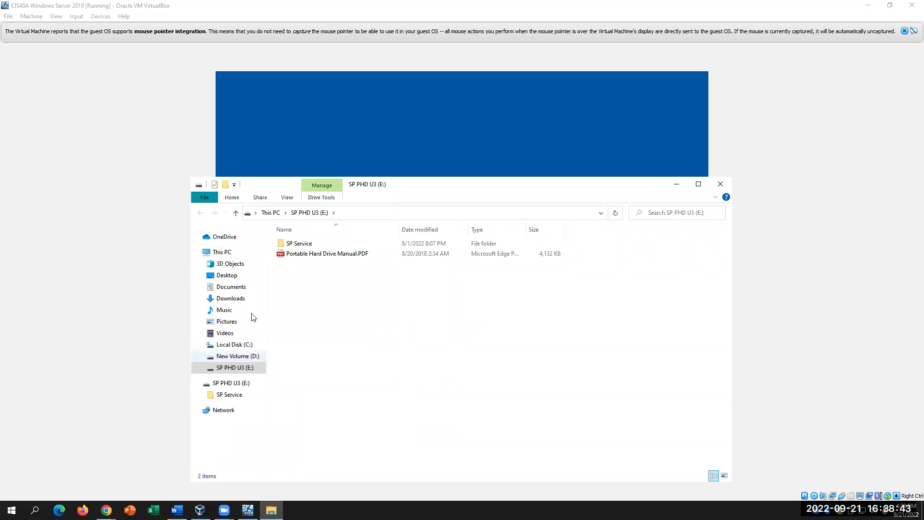
pyautogui.click(387, 135)
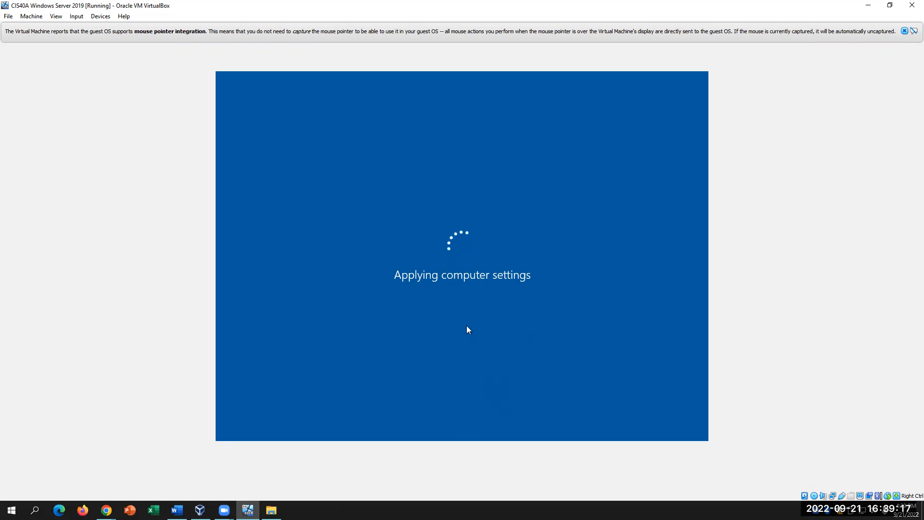
# - Review the lab document, check the VM's progress, and bring the File Explorer window forward
pyautogui.click(177, 510)
pyautogui.click(177, 510)
pyautogui.click(177, 510)
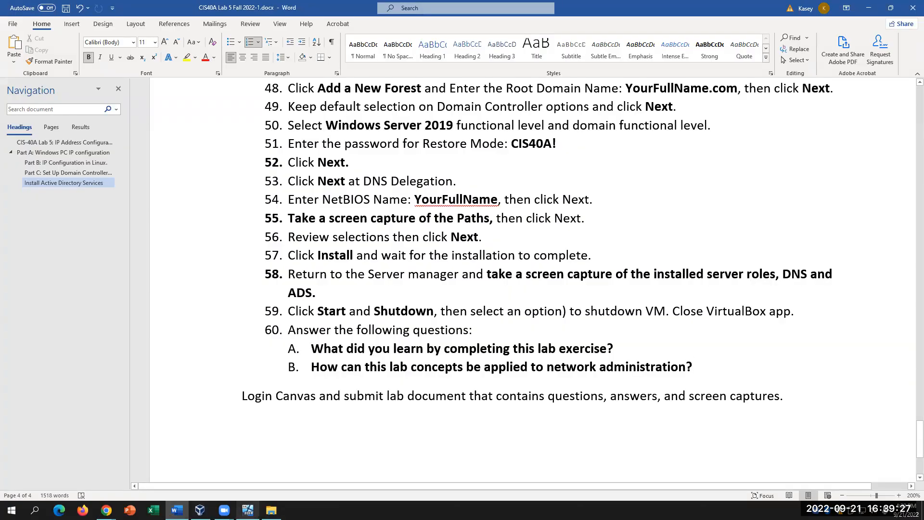
pyautogui.click(248, 510)
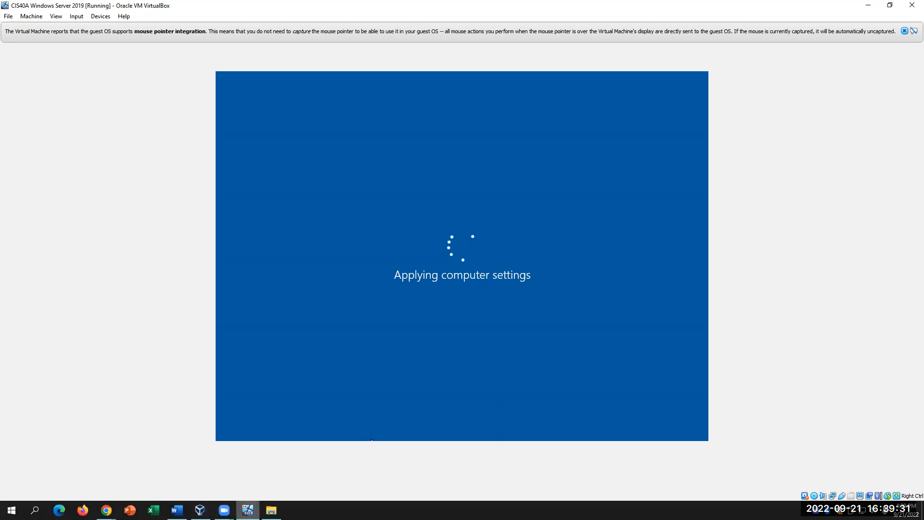
pyautogui.click(271, 510)
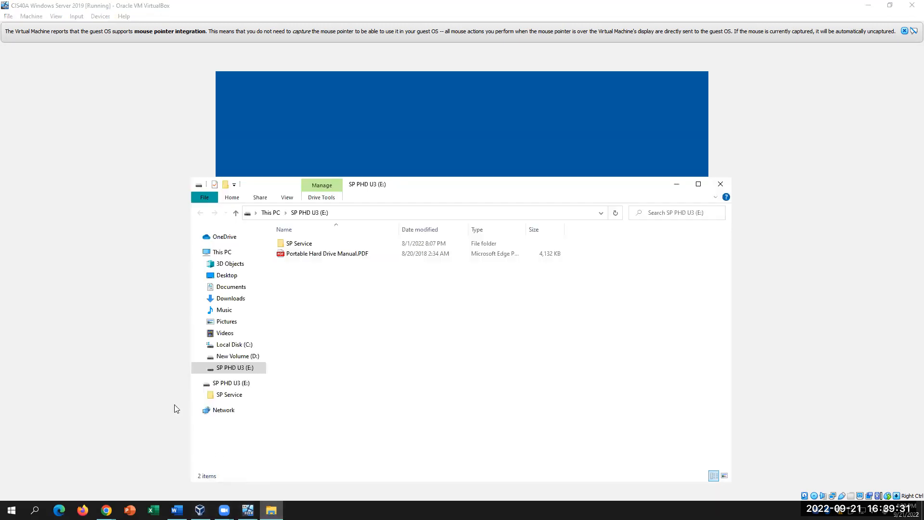
# - Copy the CIS40A VMs and CIS27A Forensic Images Desktop folders onto SP PHD U3 (E:)
pyautogui.click(225, 275)
pyautogui.click(320, 265)
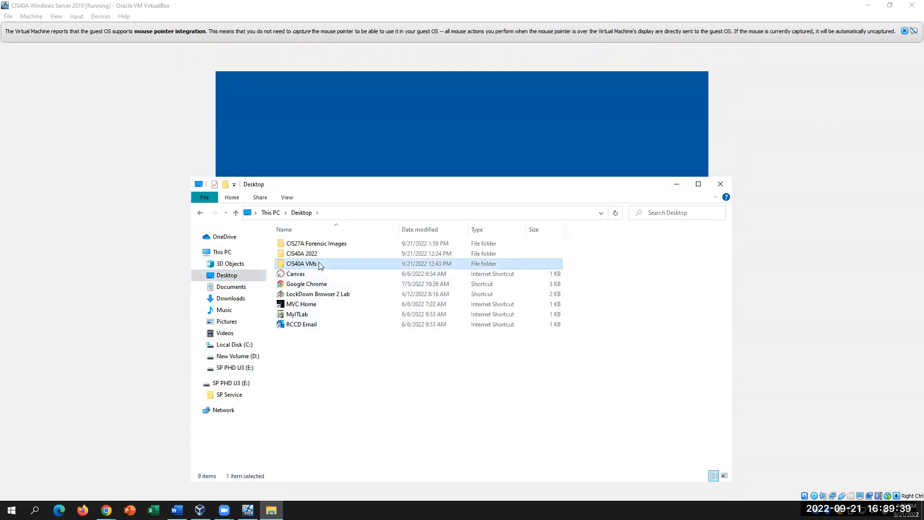
pyautogui.keyDown('ctrl'); pyautogui.click(316, 244); pyautogui.keyUp('ctrl')
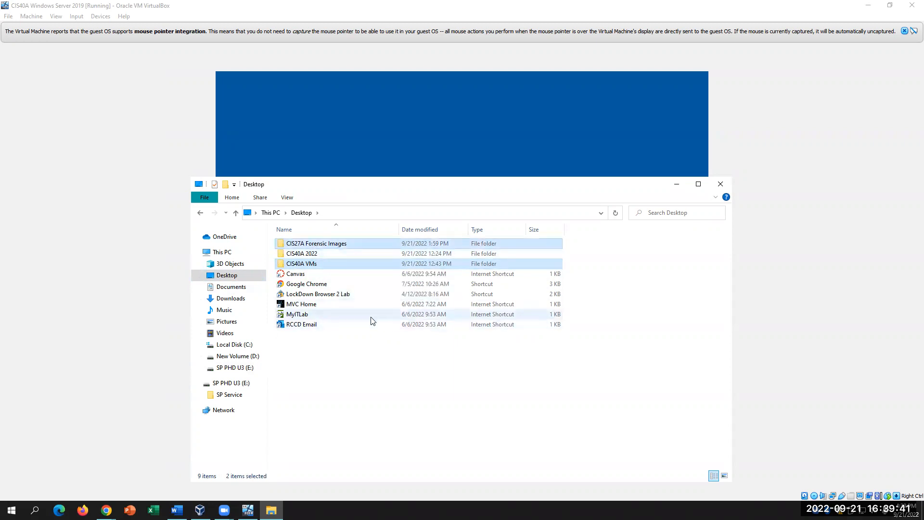
pyautogui.click(222, 388)
pyautogui.rightClick(330, 309)
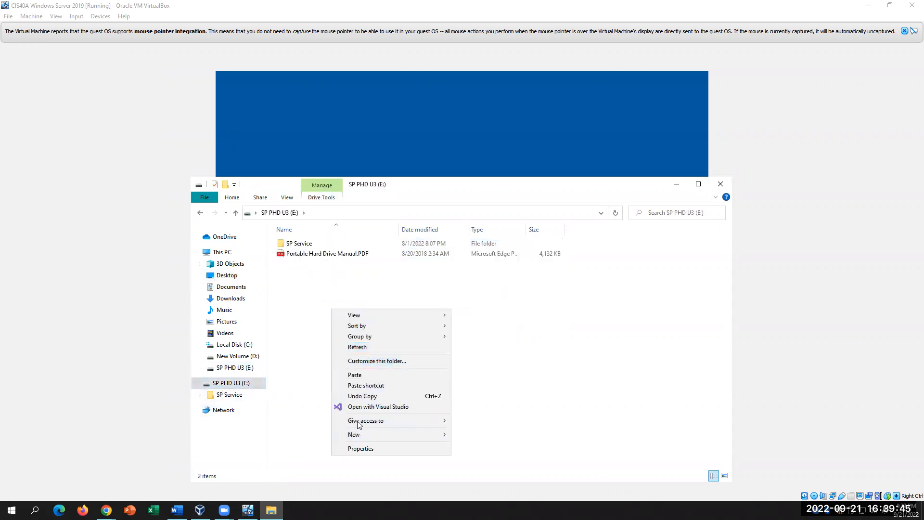
pyautogui.click(443, 375)
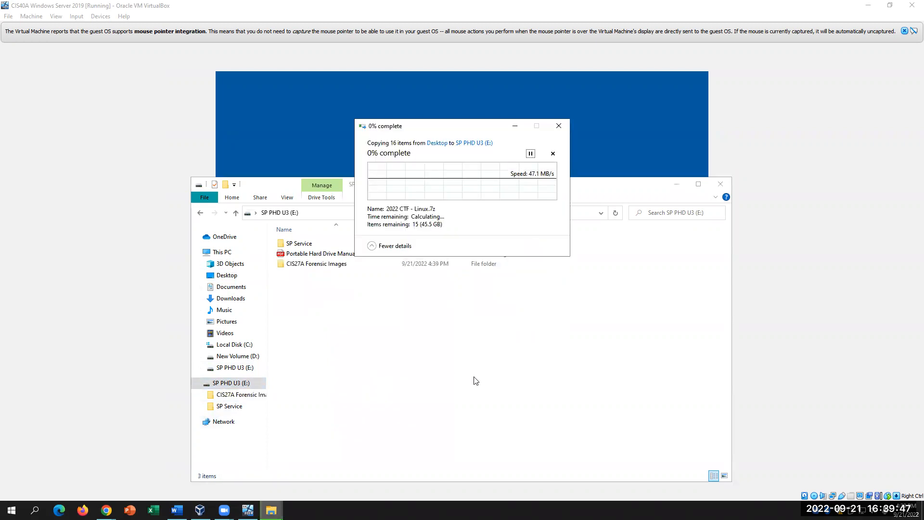
pyautogui.click(514, 126)
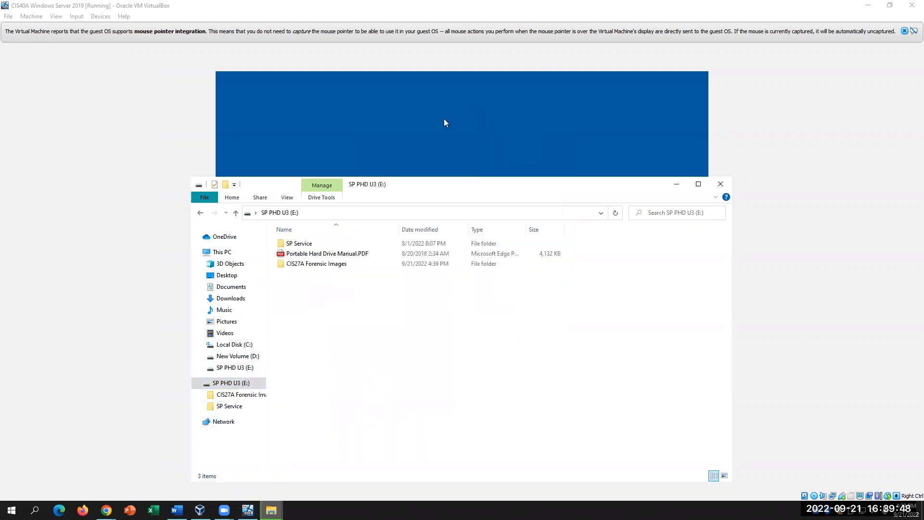
pyautogui.click(621, 106)
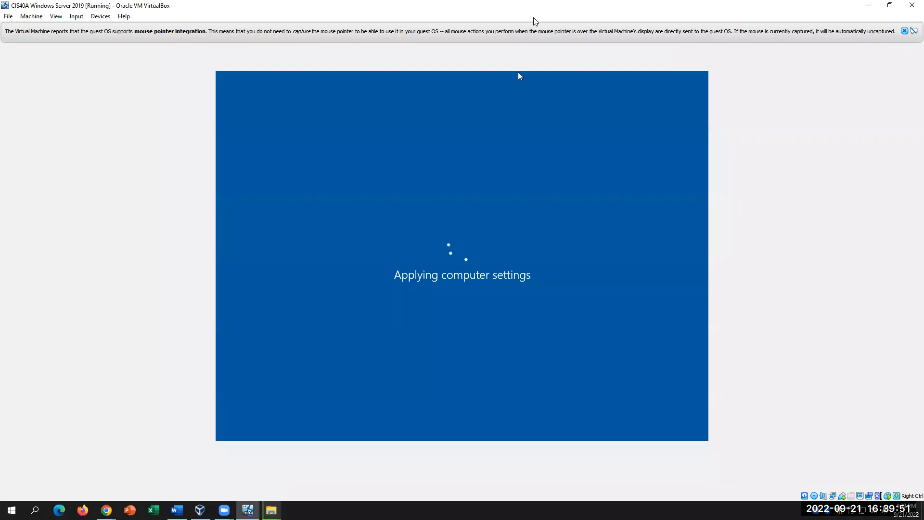